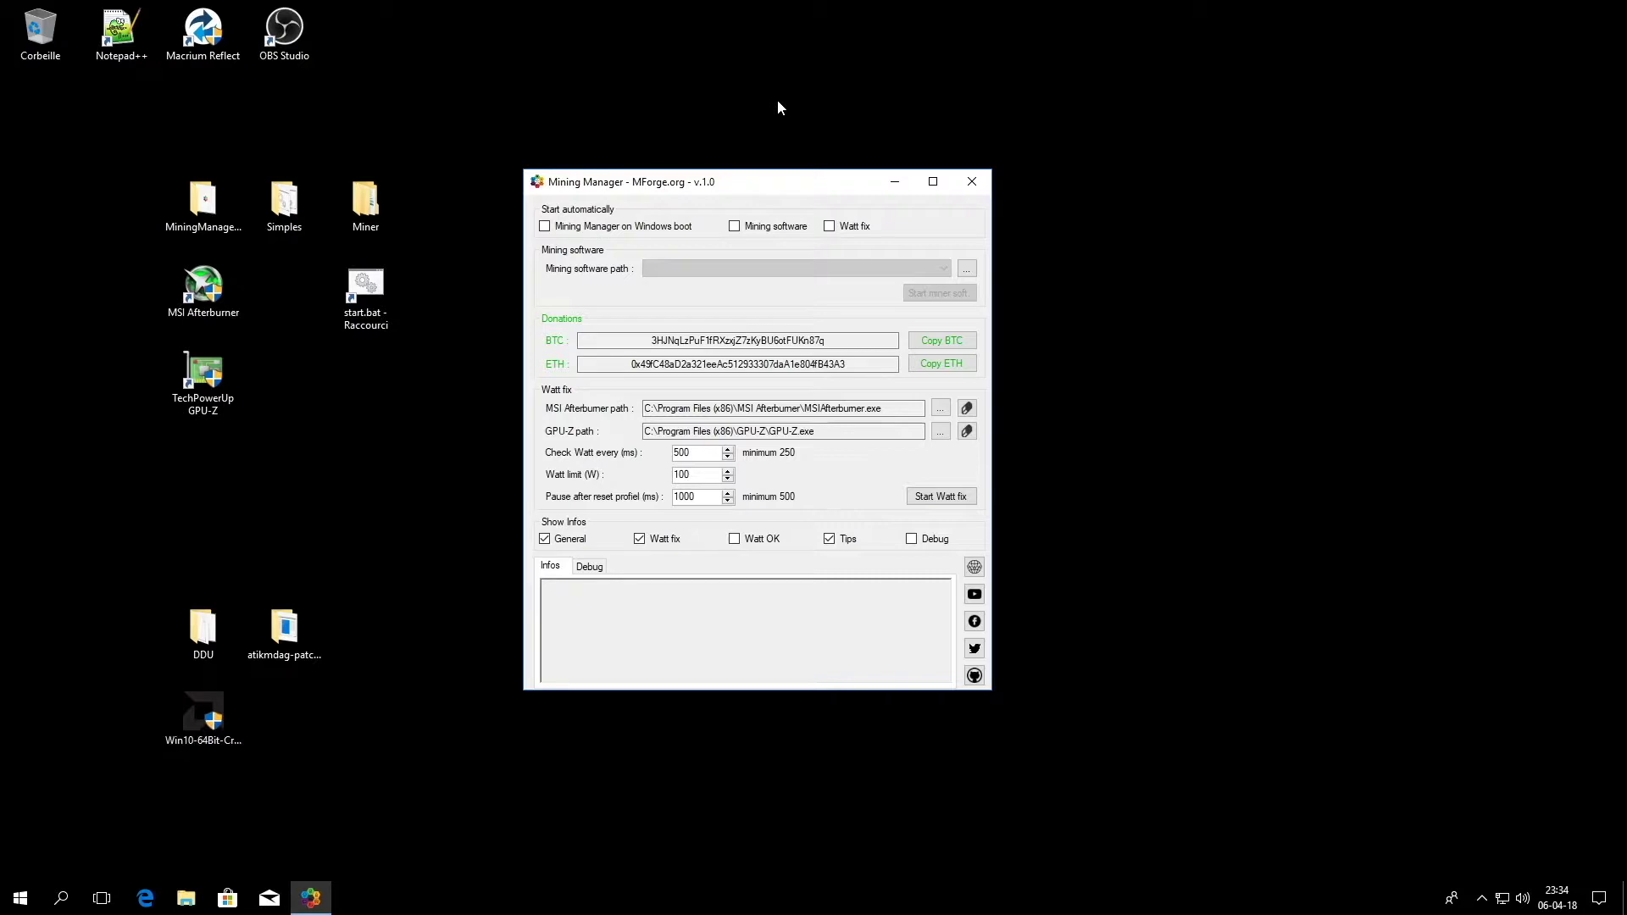
# Step: Enable automatic start for Mining Manager on Windows boot, the mining software and Watt fix
pyautogui.moveTo(753, 187); pyautogui.dragTo(765, 178)
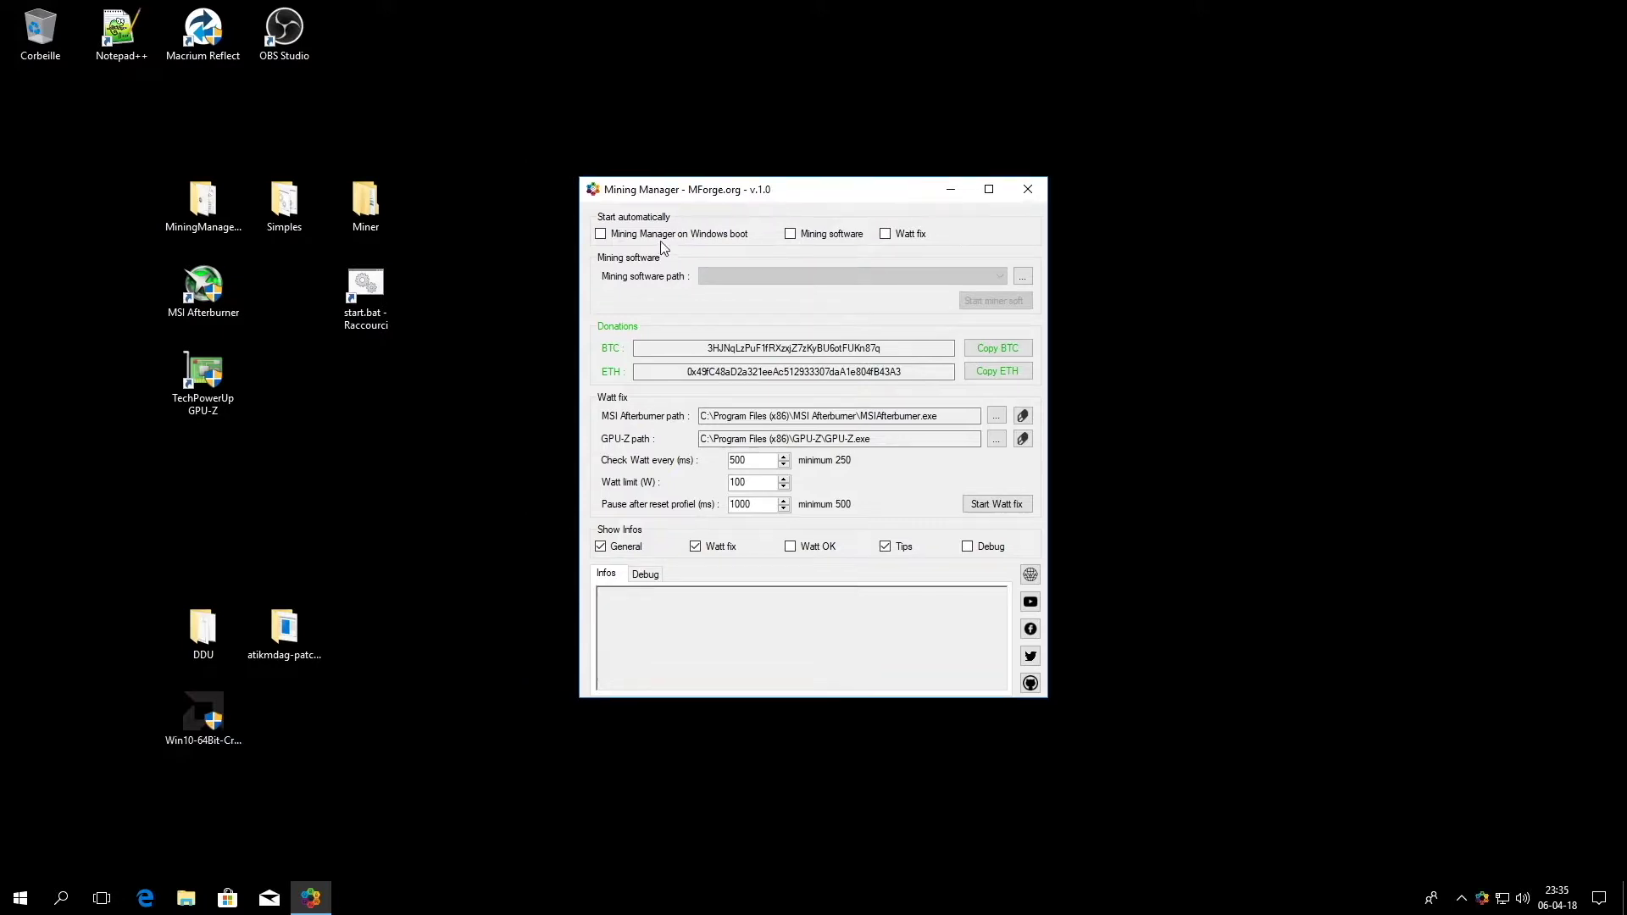
pyautogui.click(601, 235)
pyautogui.click(790, 233)
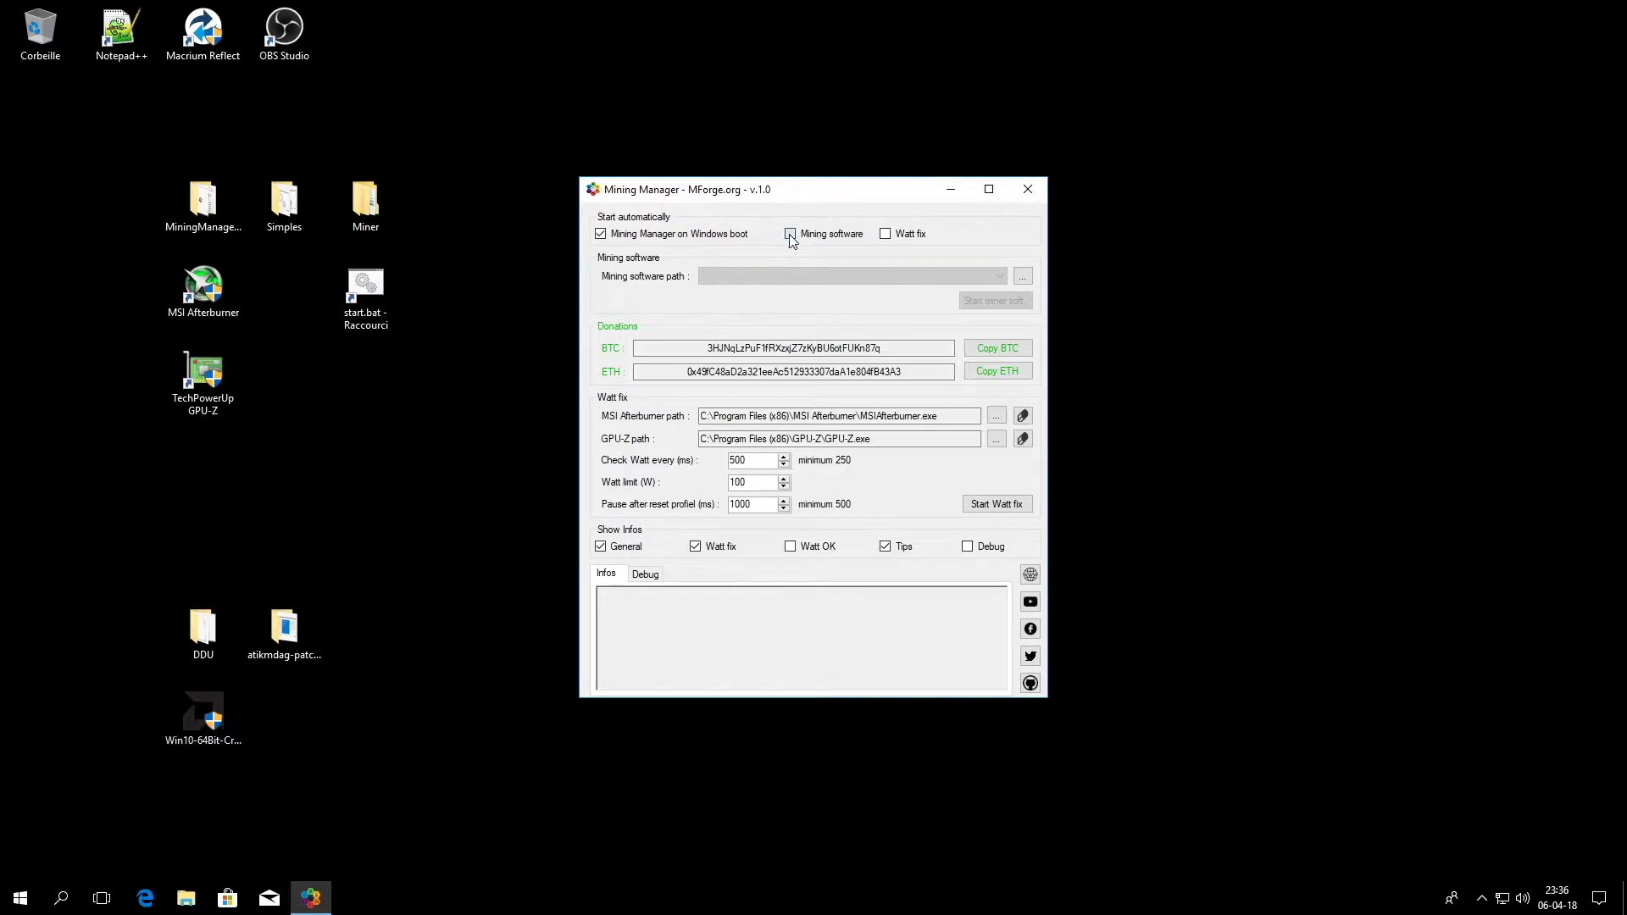
pyautogui.click(897, 239)
# Step: Open the list of mining software links and start a new miner entry
pyautogui.click(1021, 276)
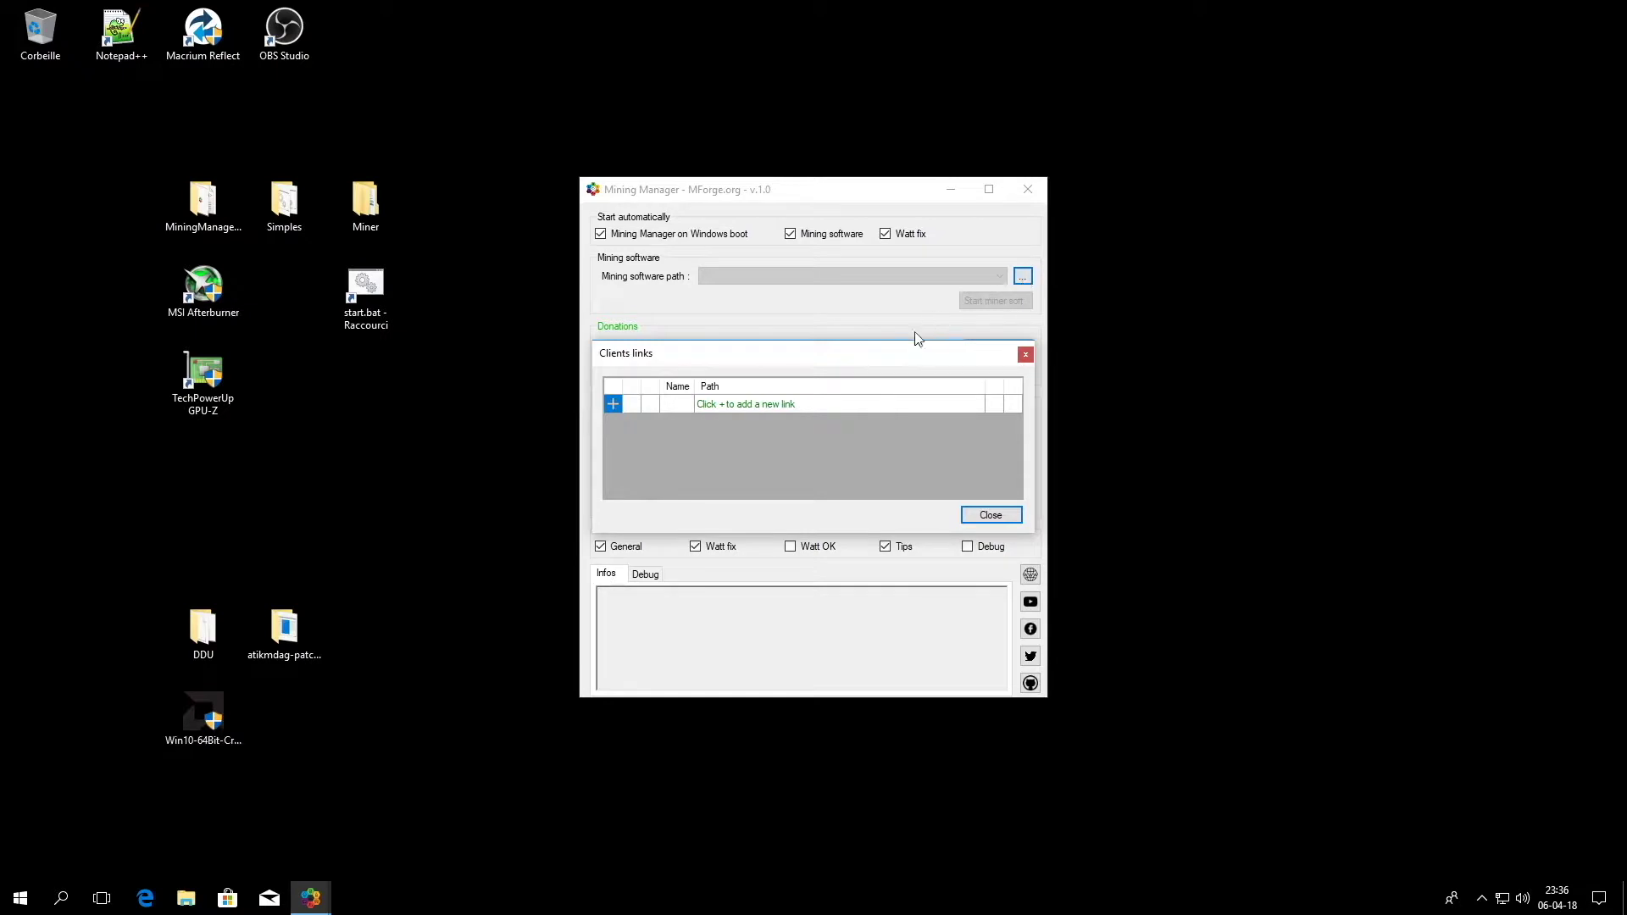
pyautogui.moveTo(909, 356); pyautogui.dragTo(907, 340)
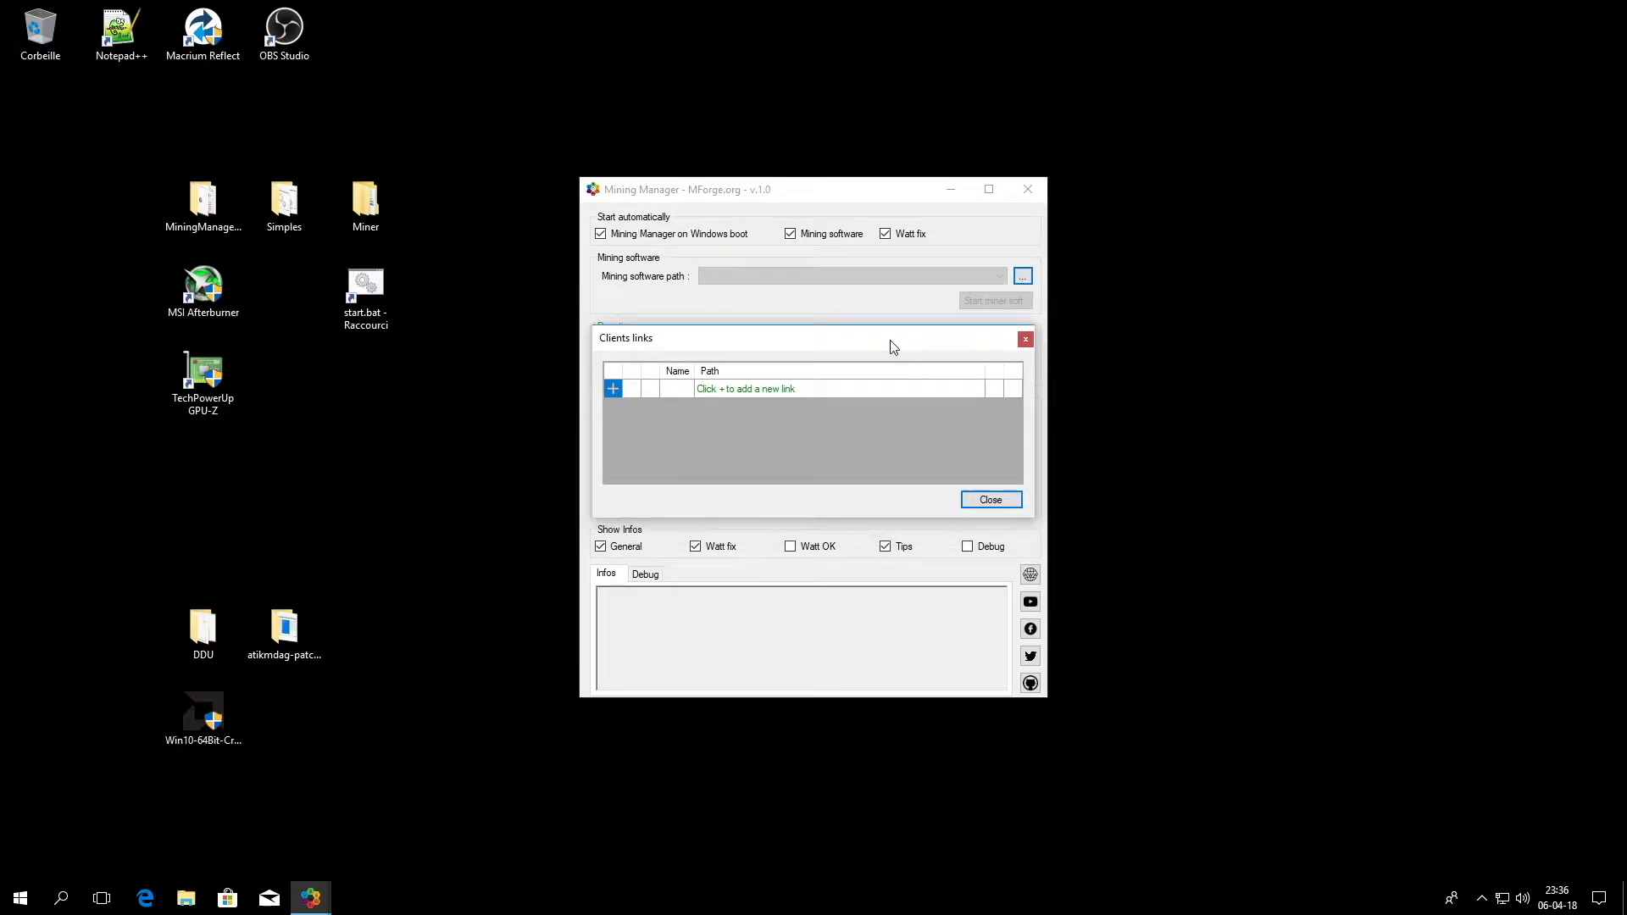
pyautogui.click(743, 418)
pyautogui.click(609, 390)
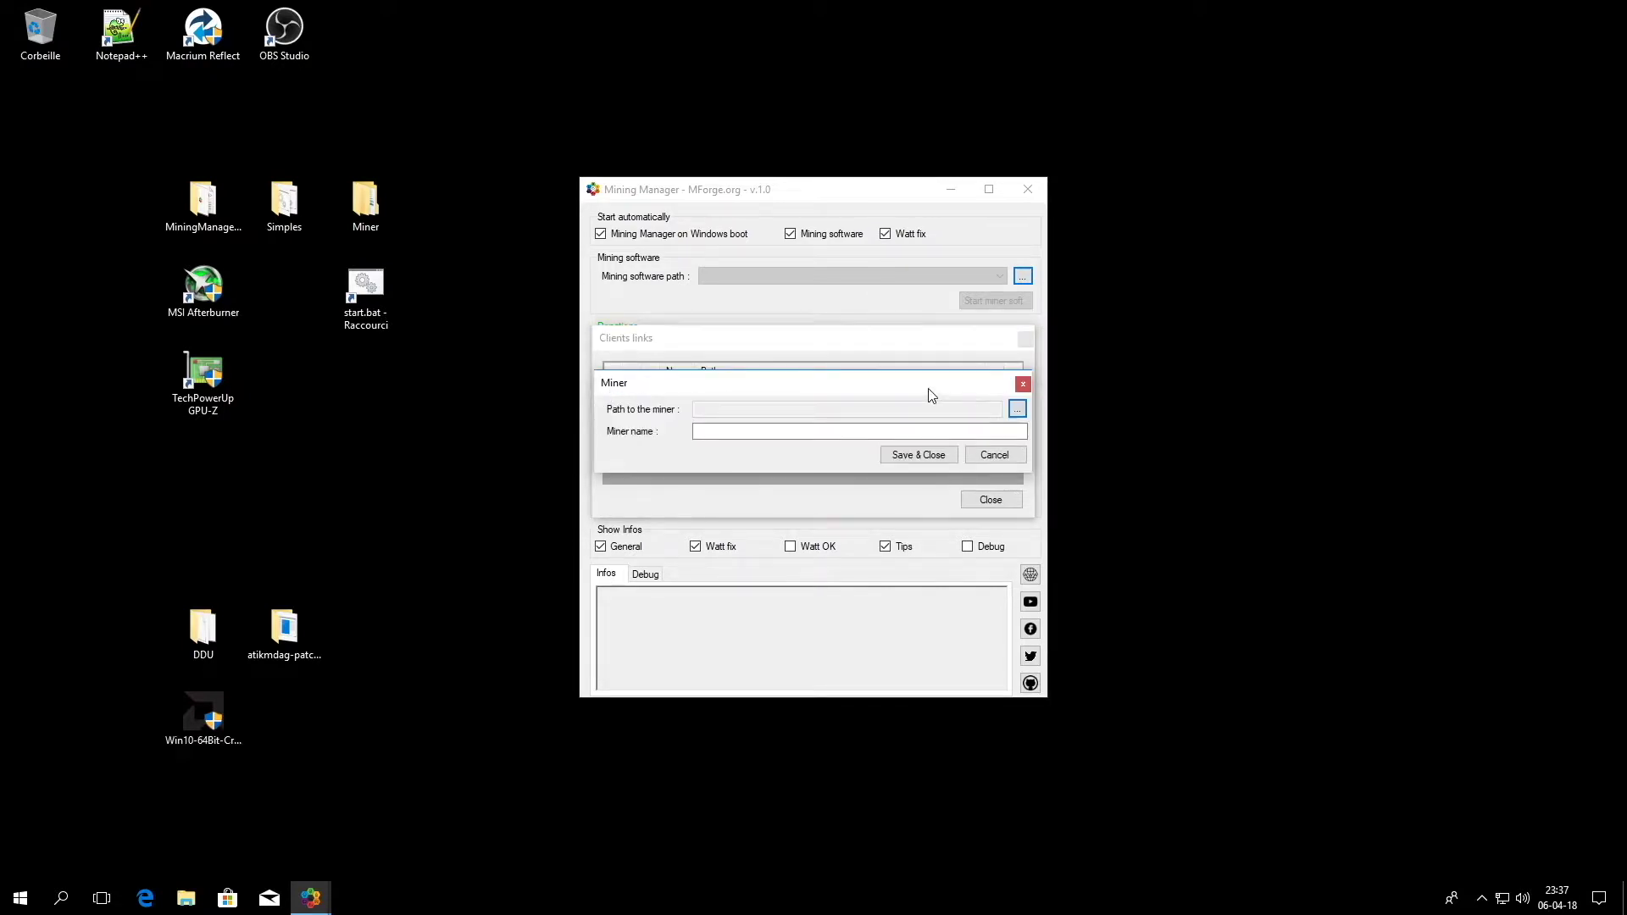
pyautogui.click(1017, 409)
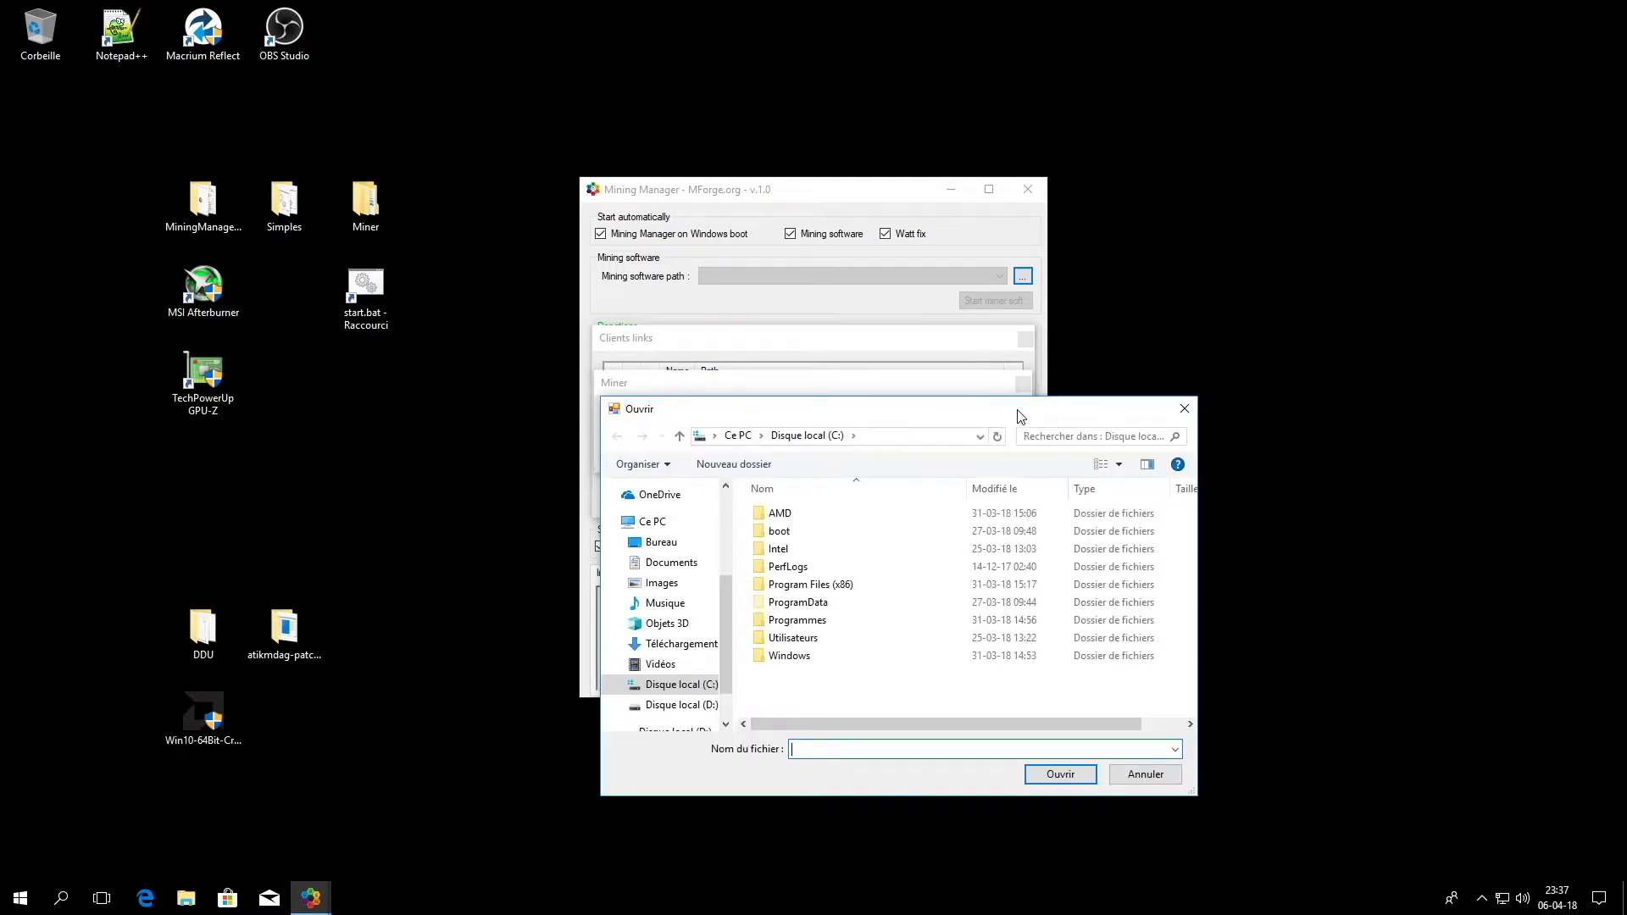
pyautogui.click(663, 543)
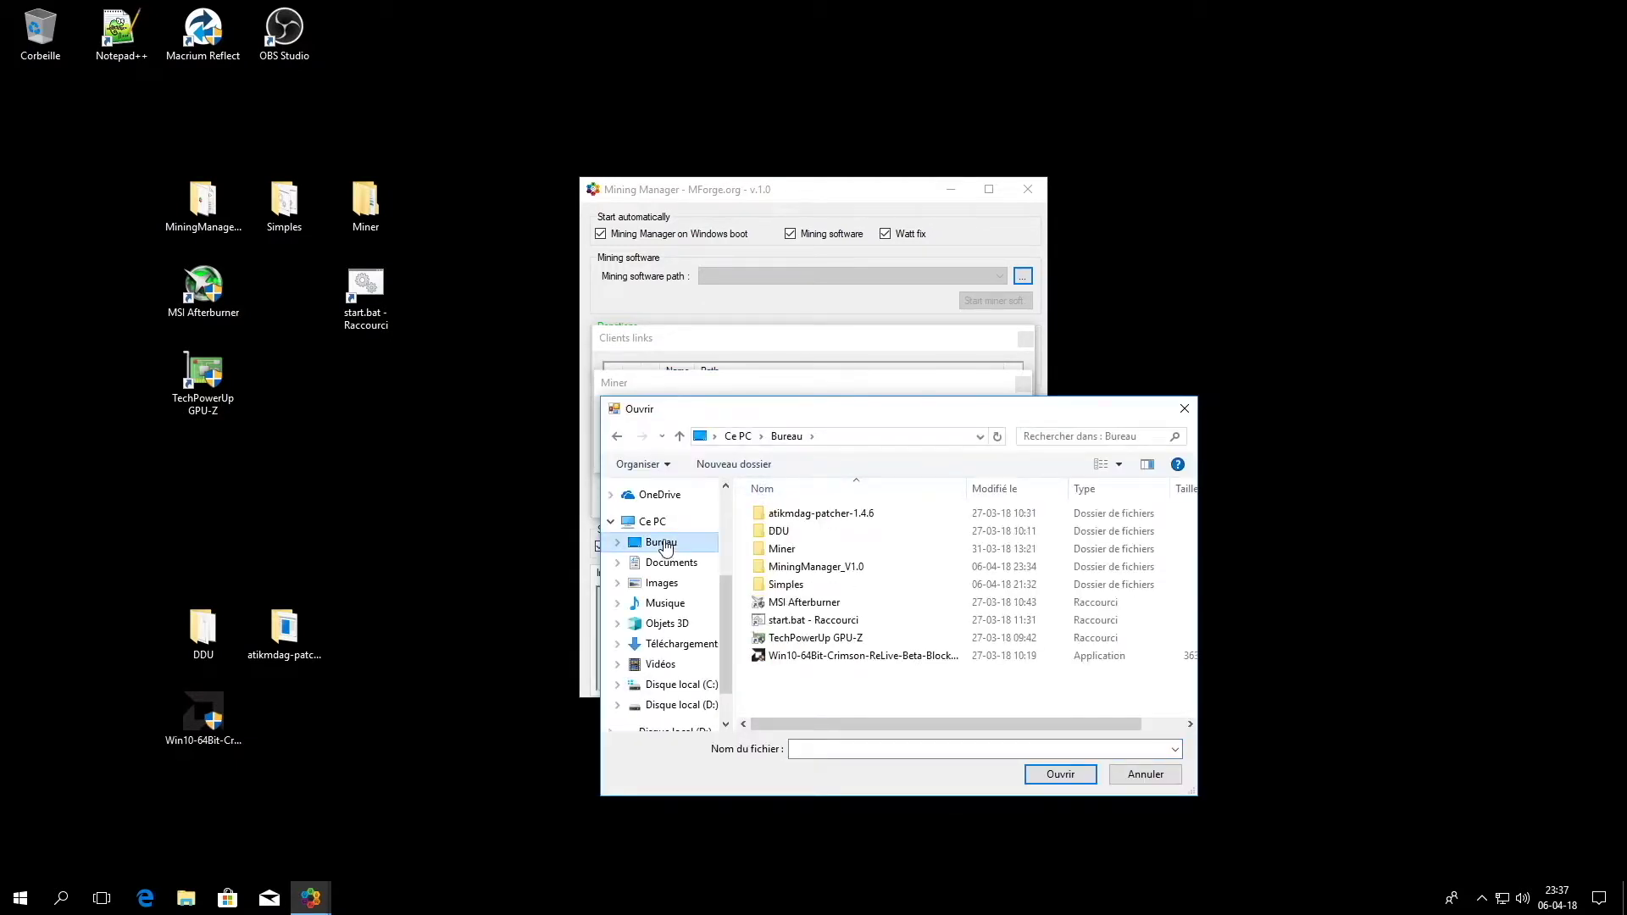
pyautogui.doubleClick(785, 585)
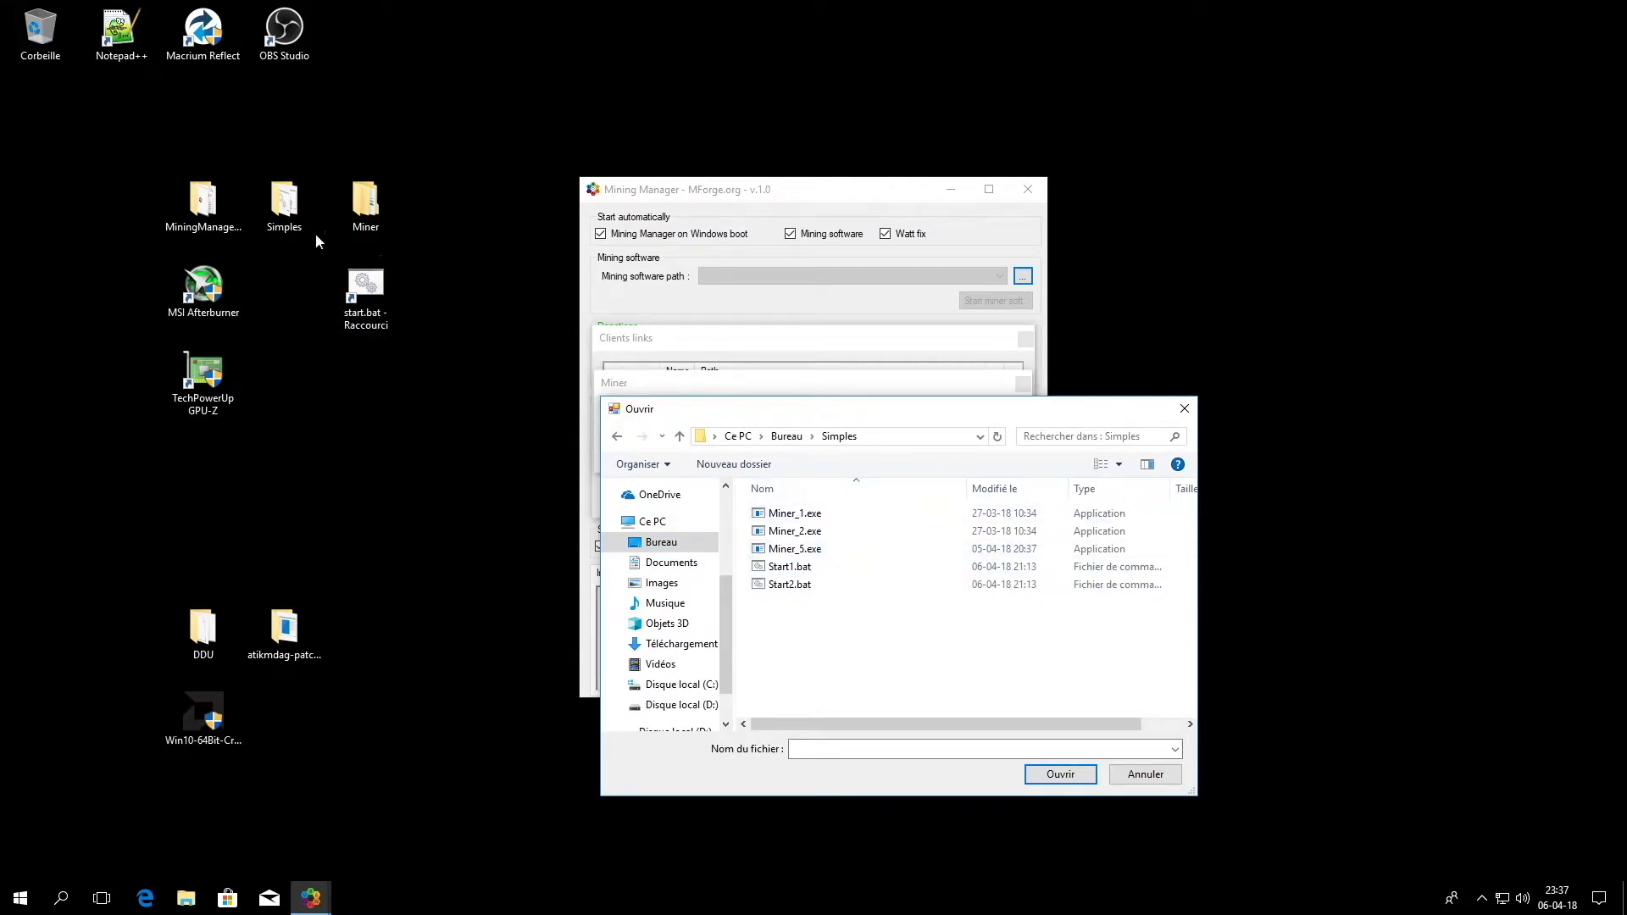
# Step: Open the Simples folder on the desktop and test-run Miner_1.exe, Miner_2.exe and Miner_5.exe, closing each console
pyautogui.doubleClick(288, 220)
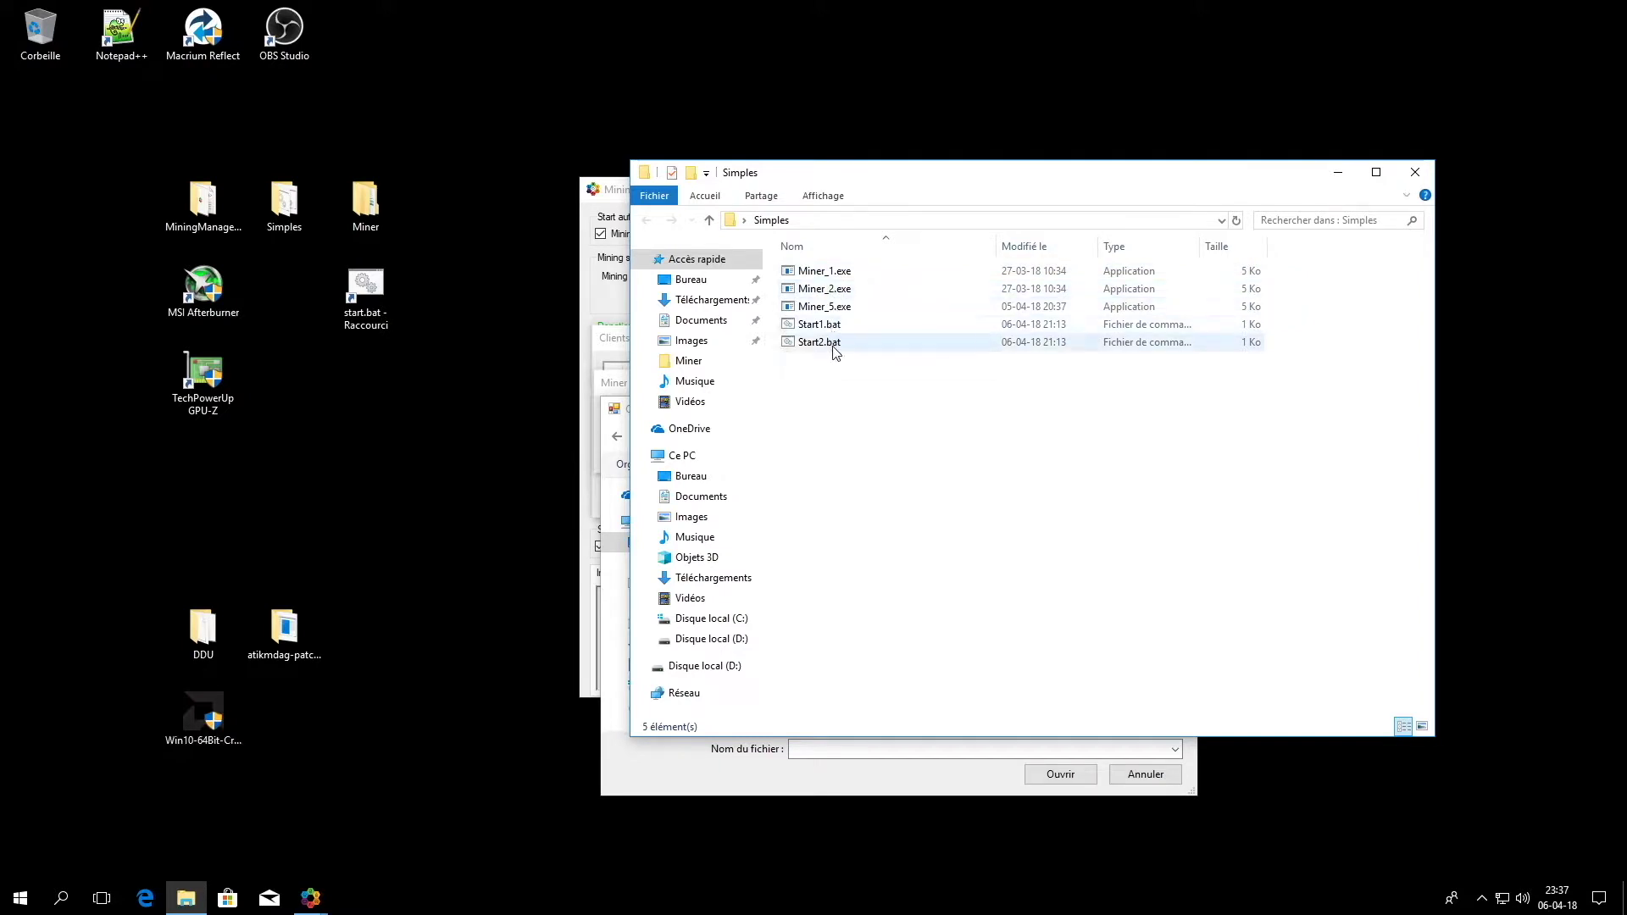
pyautogui.click(842, 309)
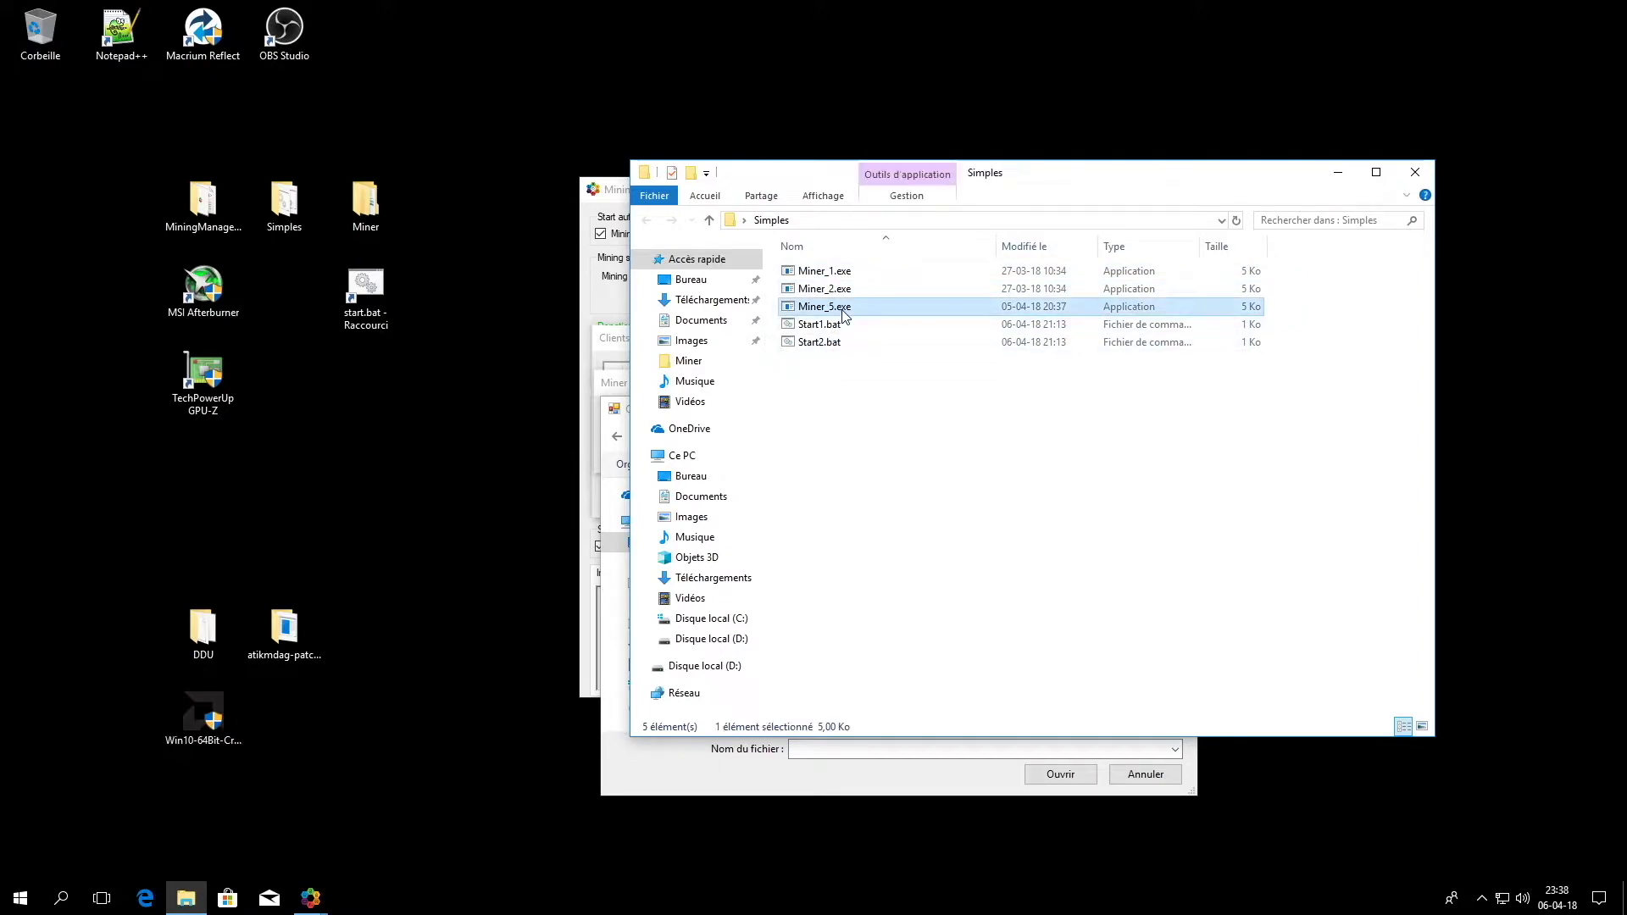
pyautogui.click(820, 273)
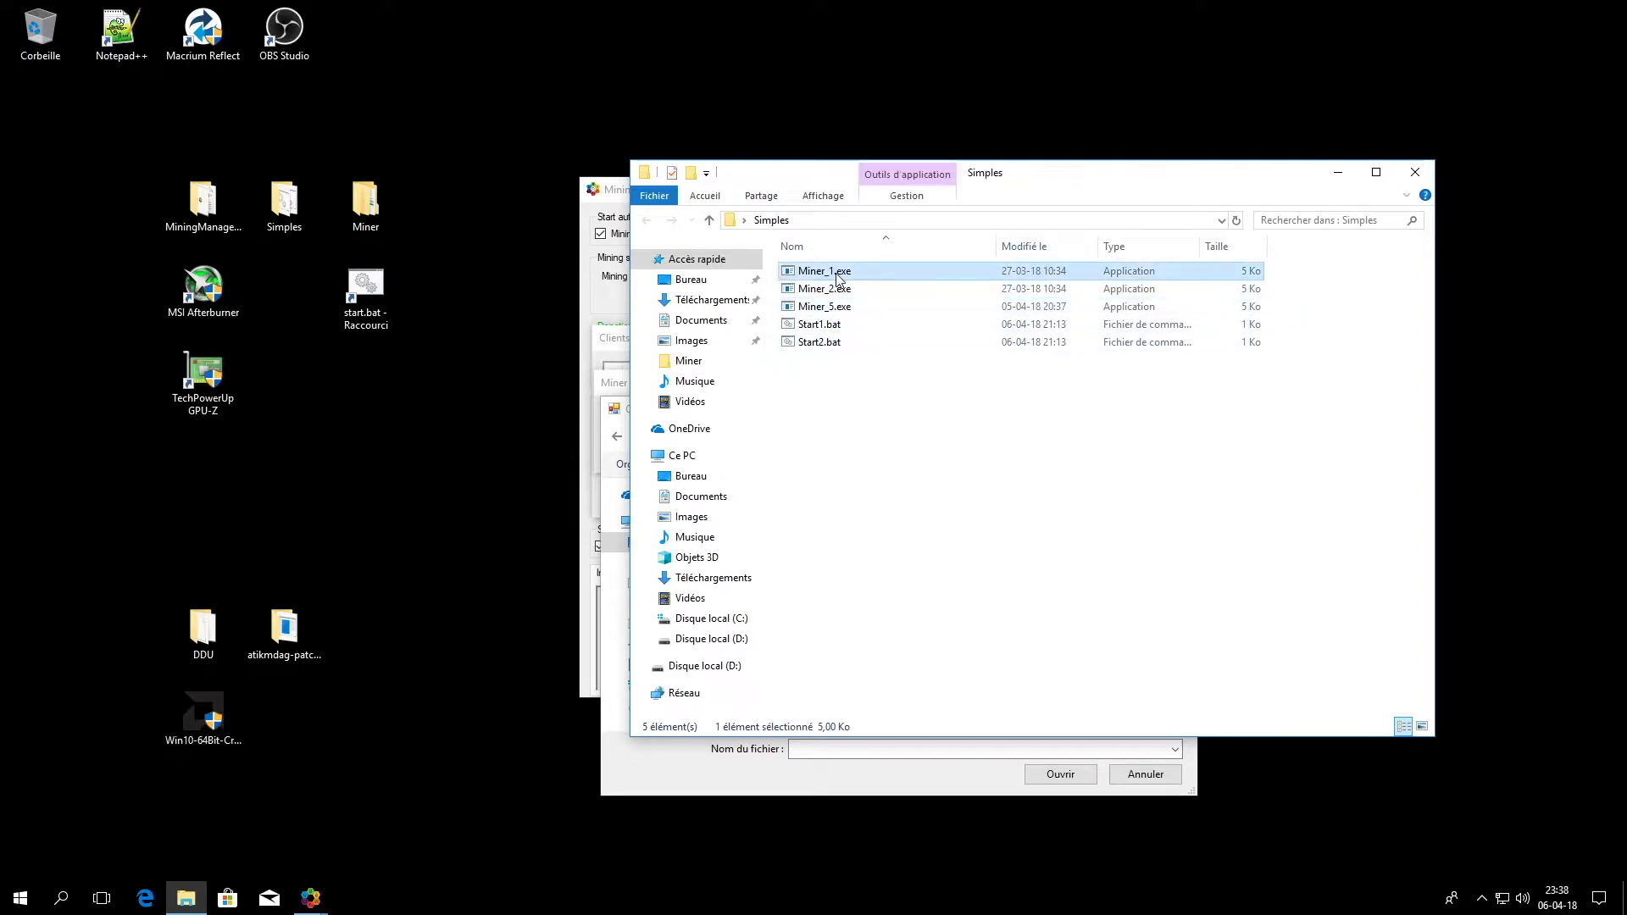
pyautogui.doubleClick(838, 275)
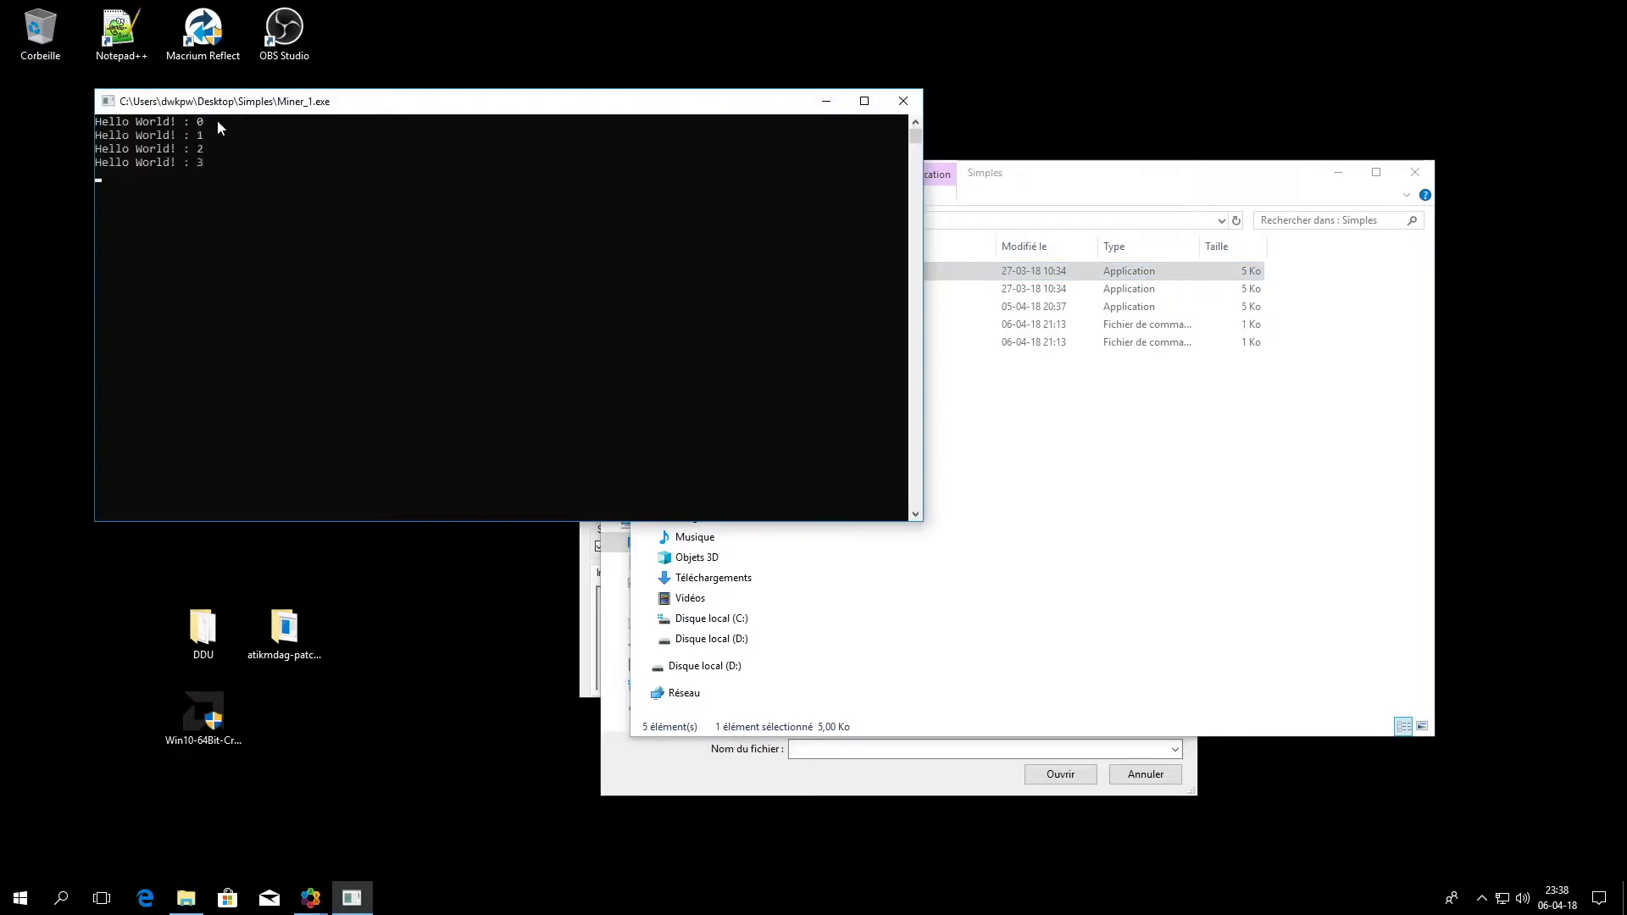
pyautogui.click(904, 103)
pyautogui.doubleClick(843, 288)
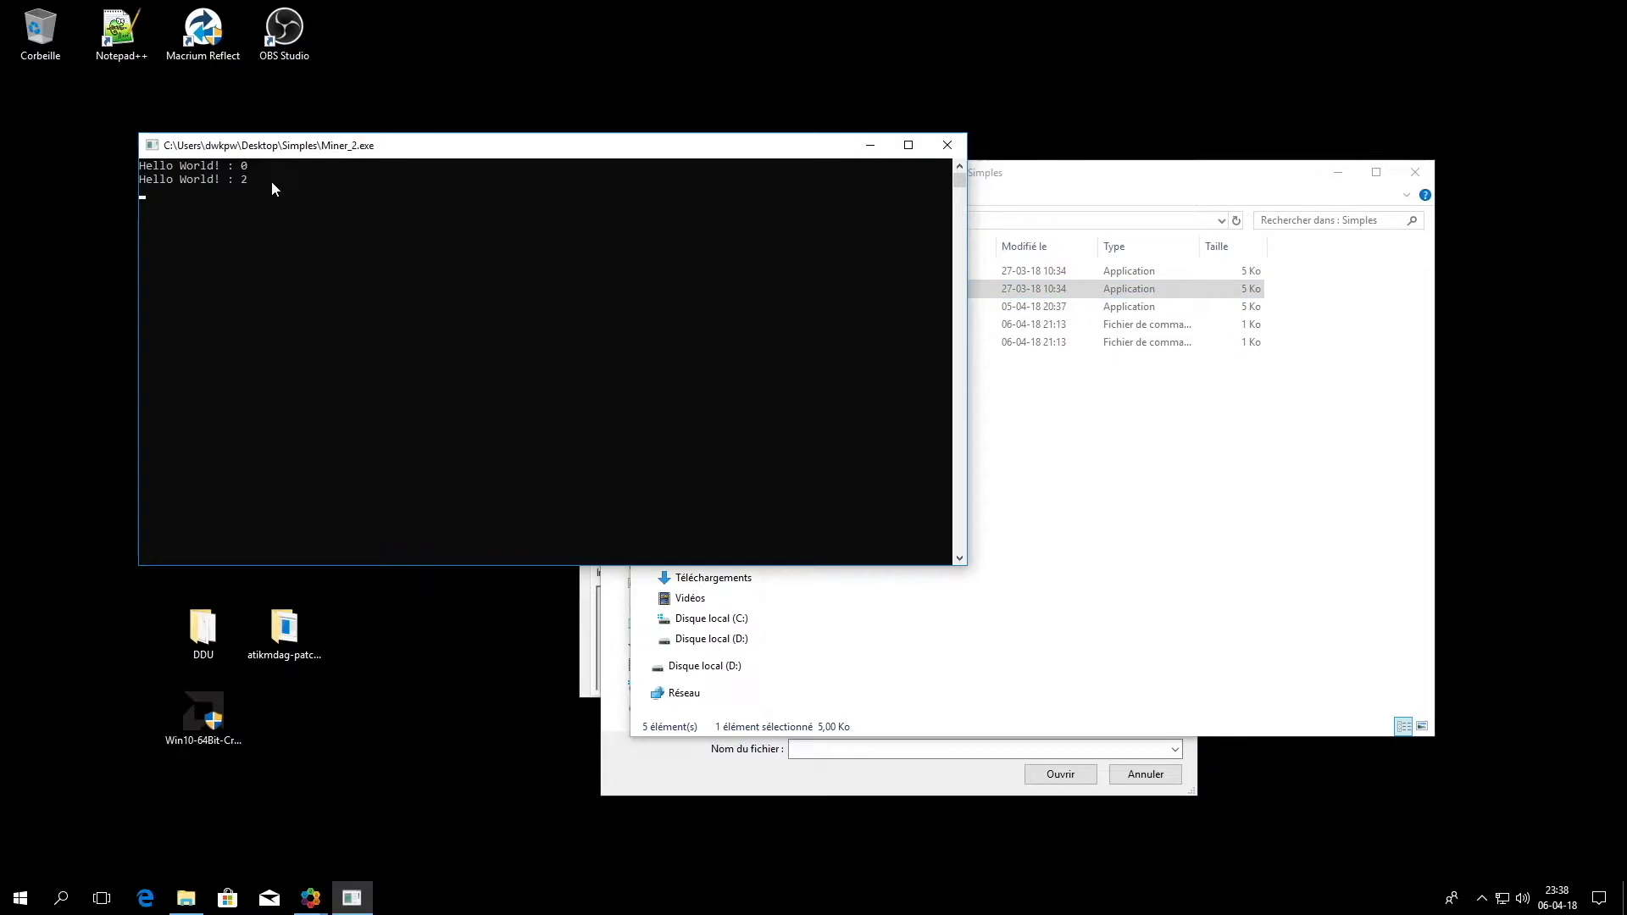
pyautogui.click(947, 145)
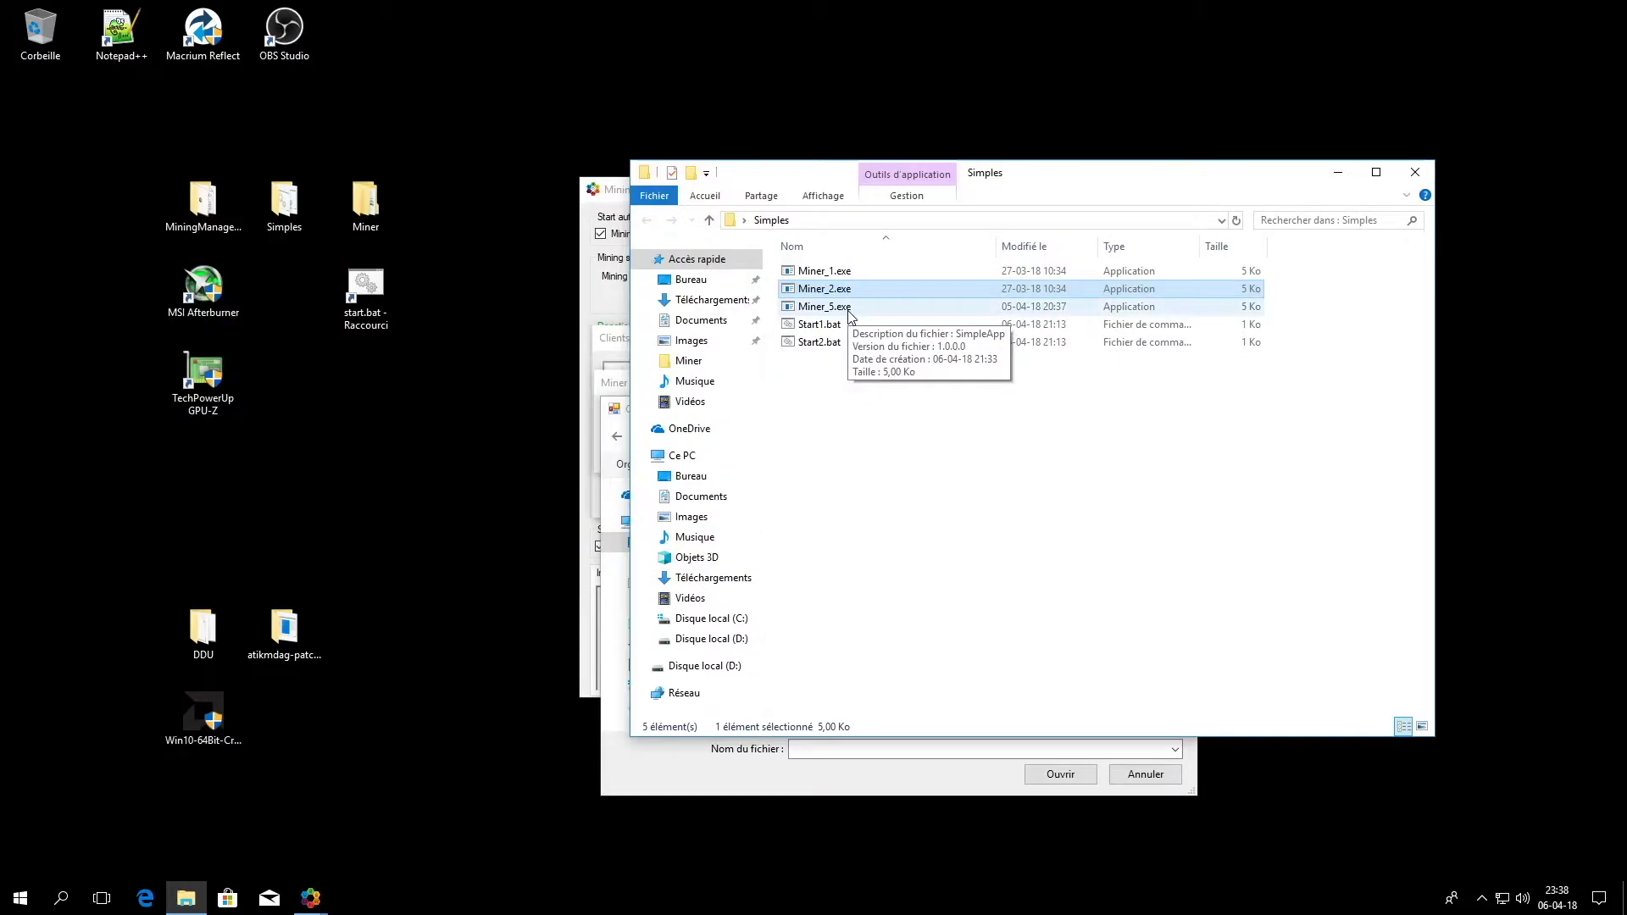
pyautogui.doubleClick(848, 310)
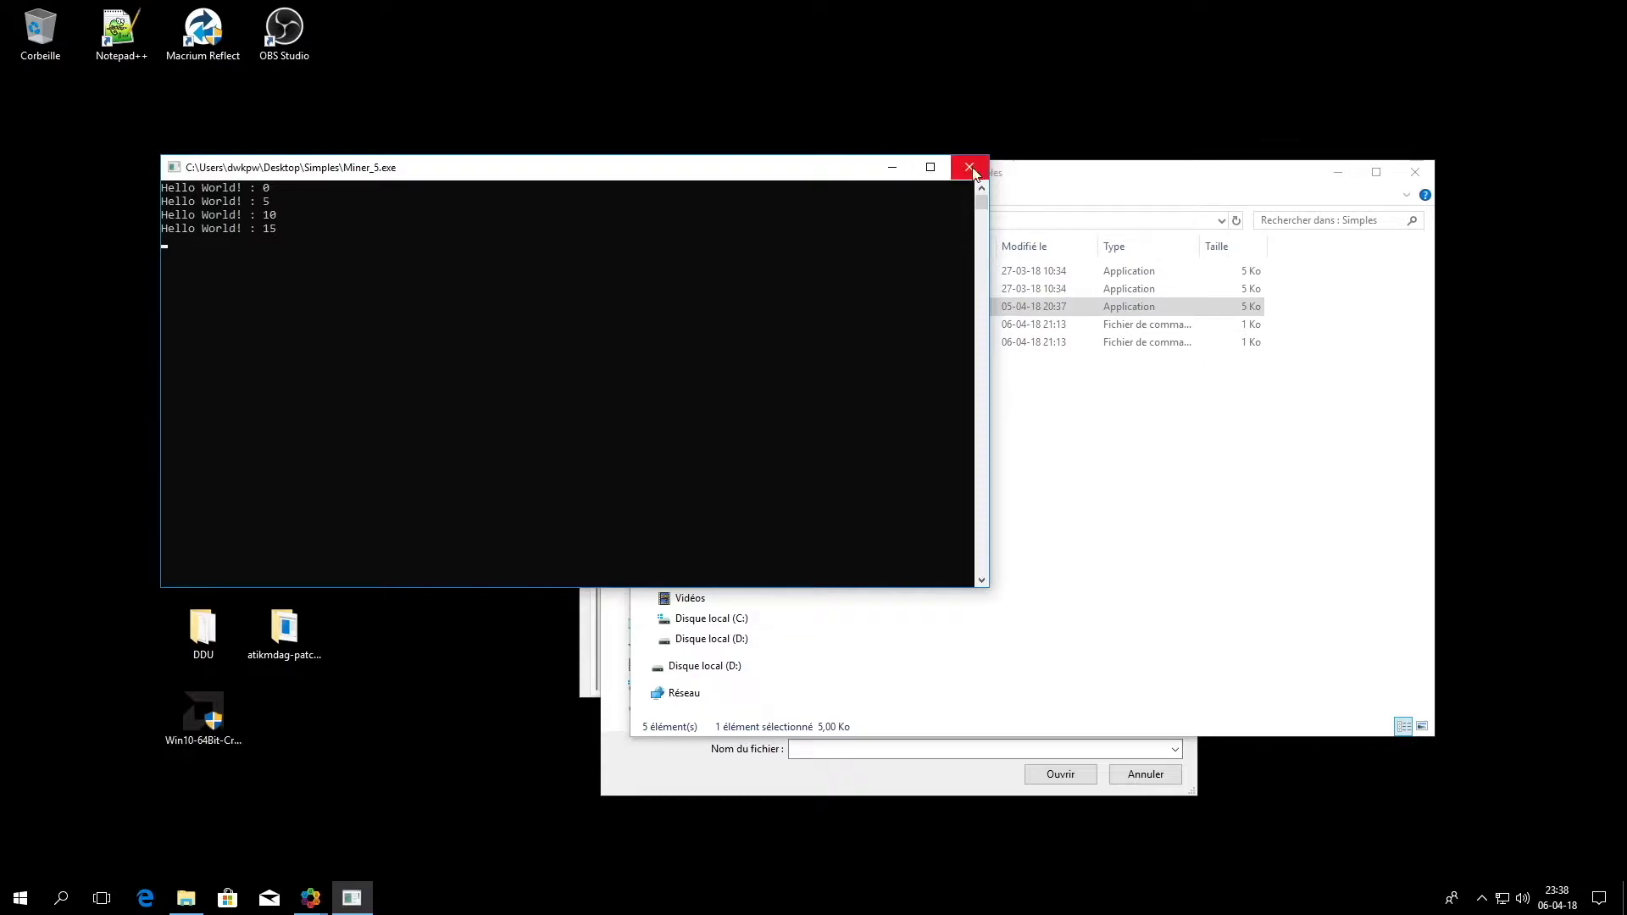
pyautogui.click(970, 168)
# Step: Test-run Start1.bat and Start2.bat, closing each console, and dismiss the Simples folder and the file picker
pyautogui.click(822, 324)
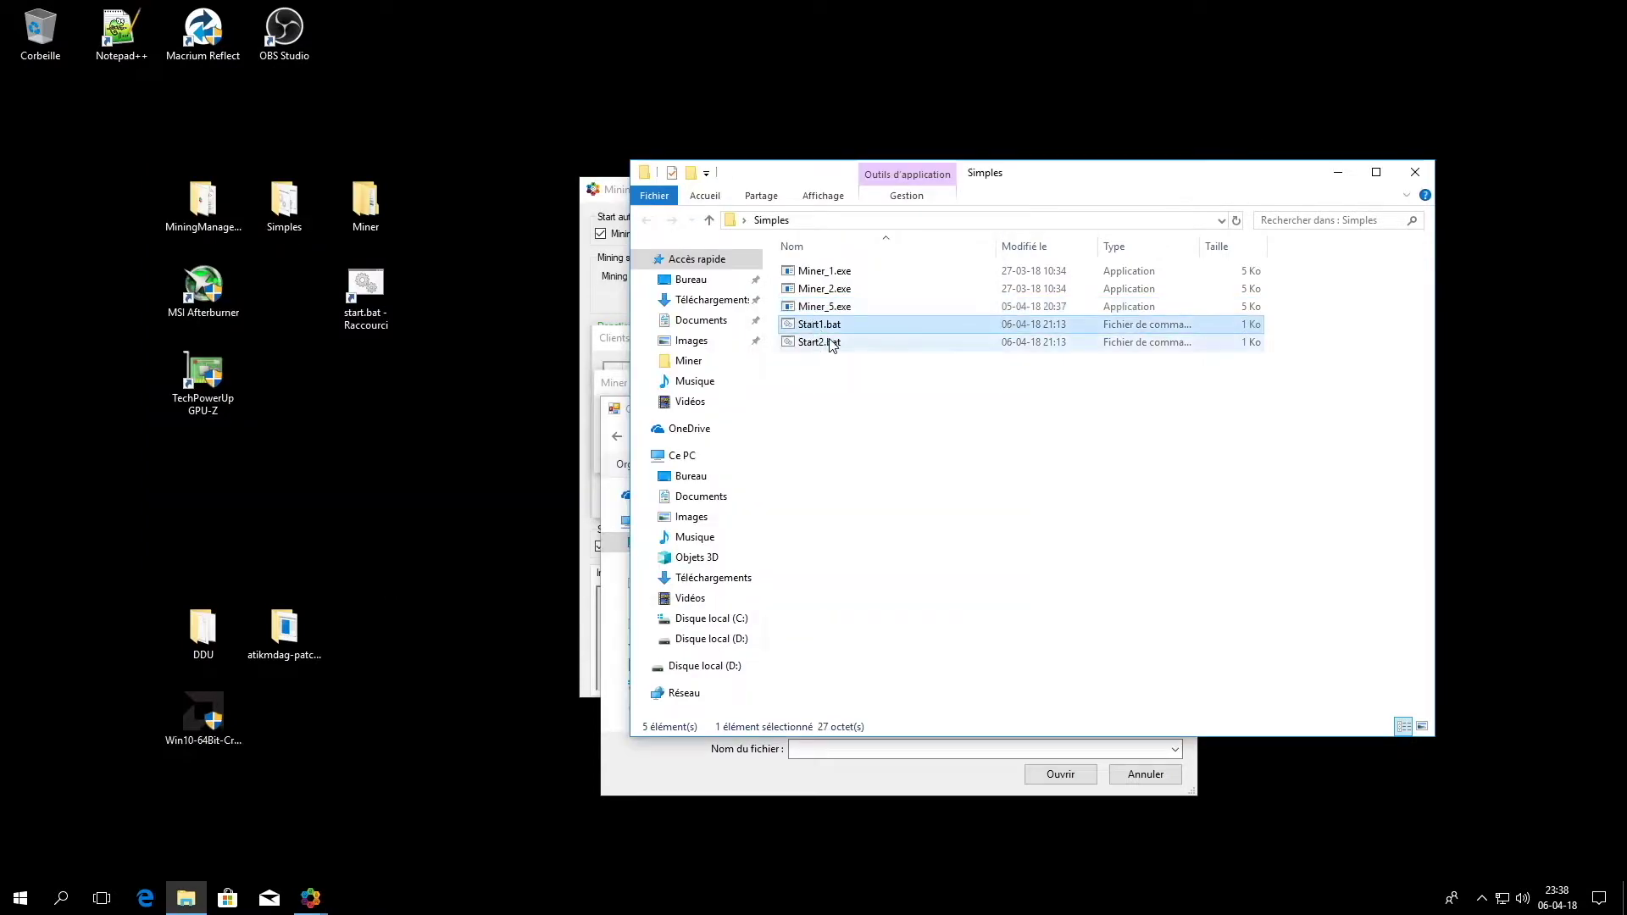
pyautogui.click(836, 274)
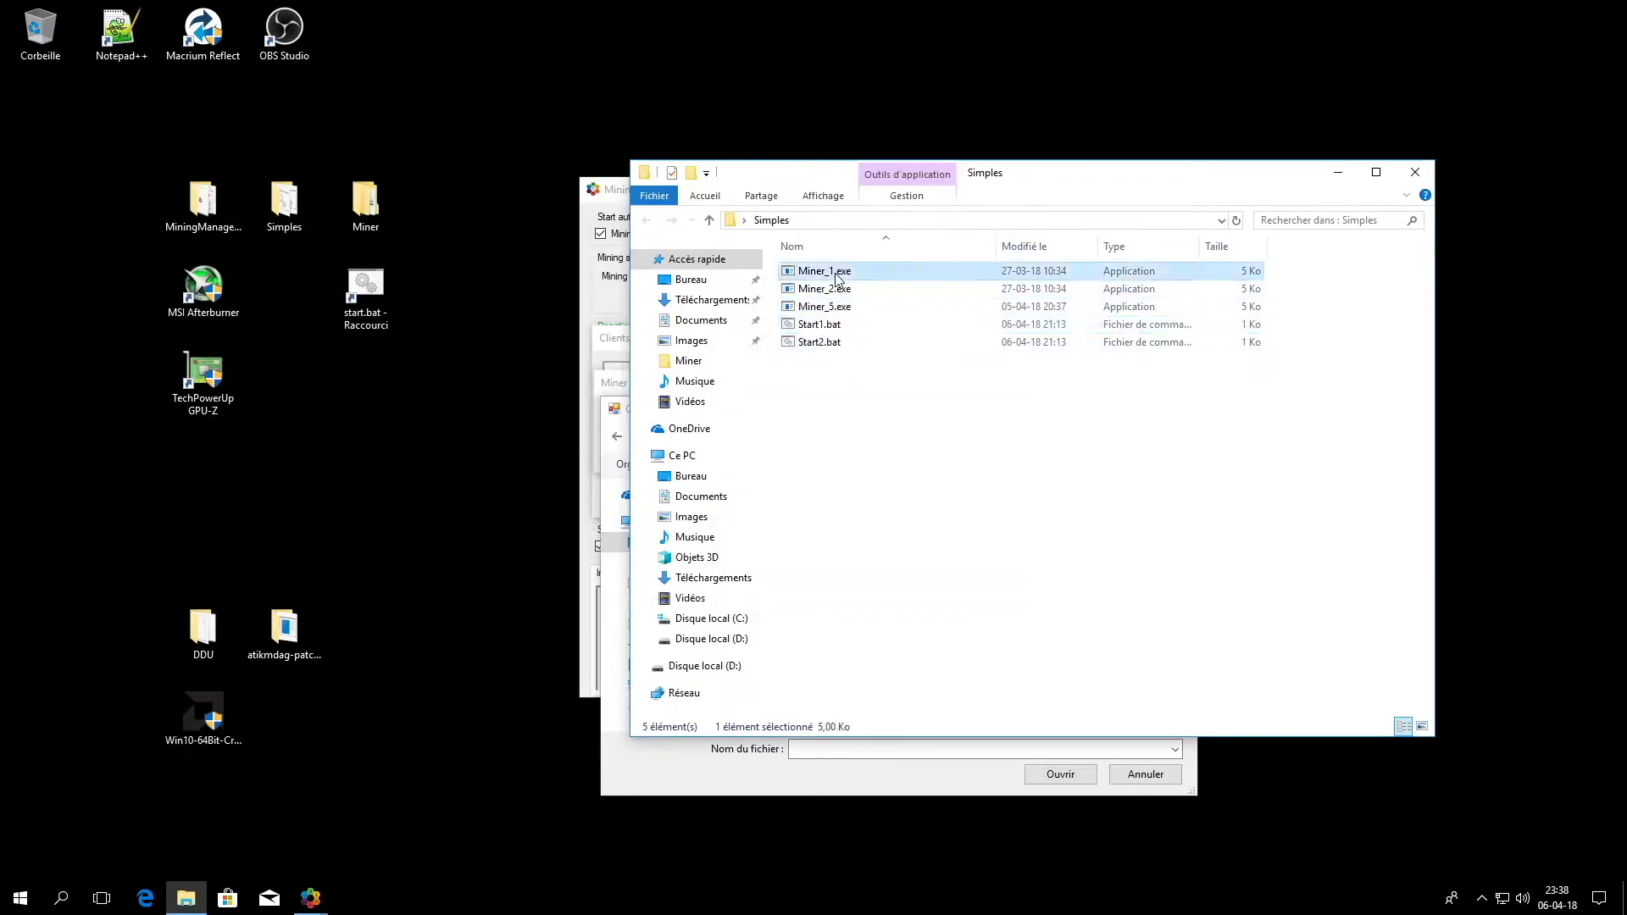
pyautogui.click(822, 343)
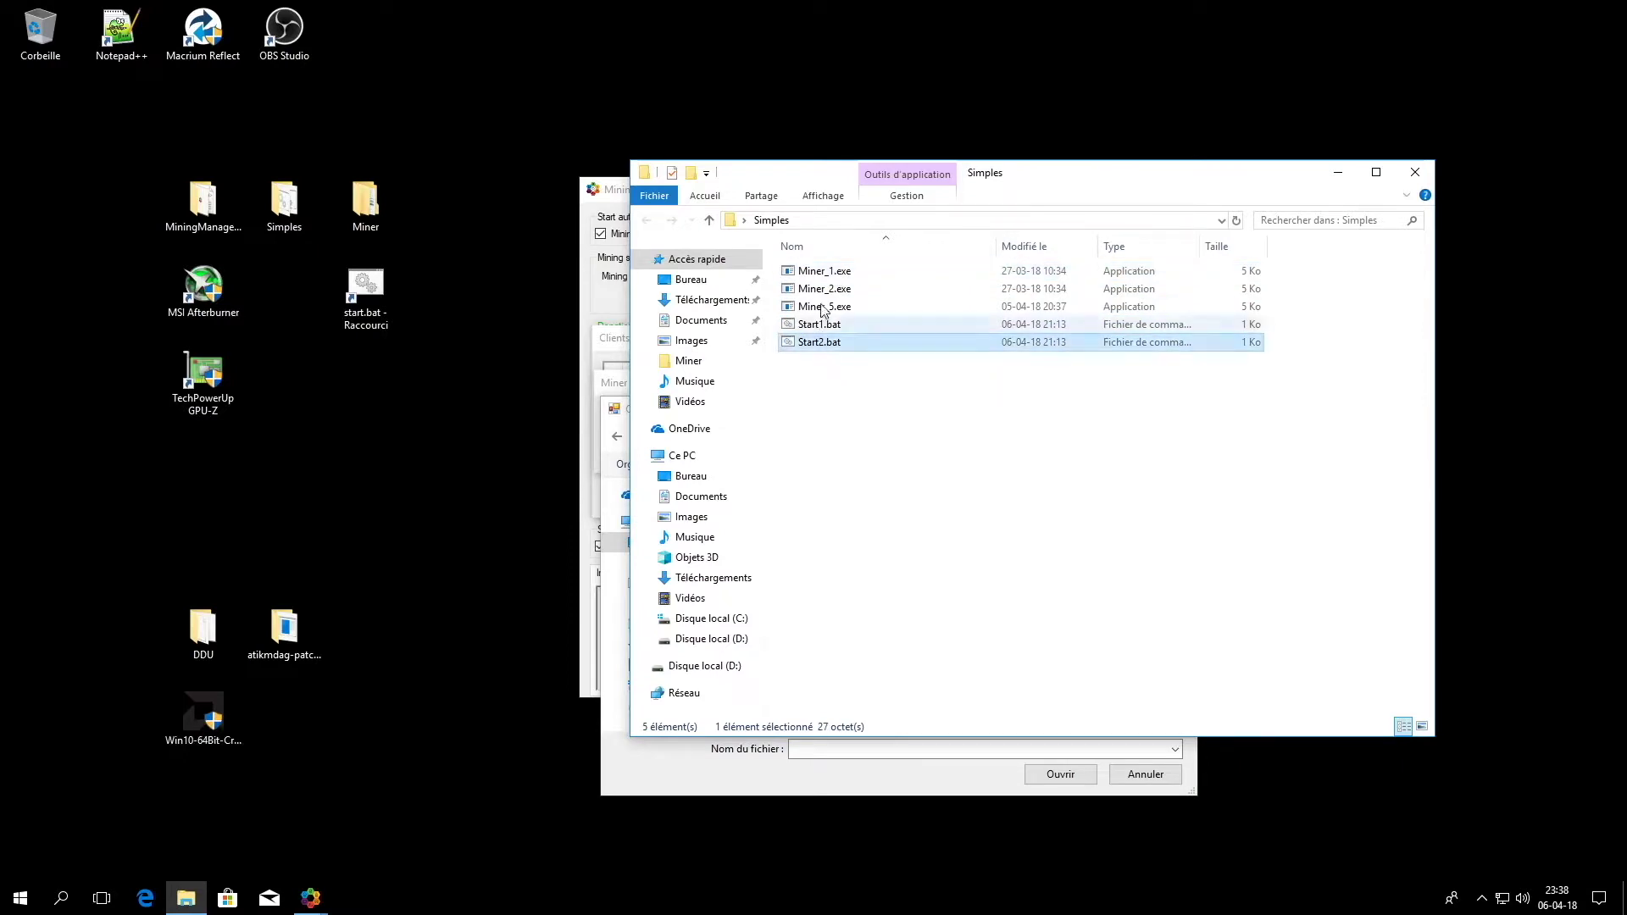
pyautogui.click(822, 289)
pyautogui.click(817, 325)
pyautogui.doubleClick(816, 323)
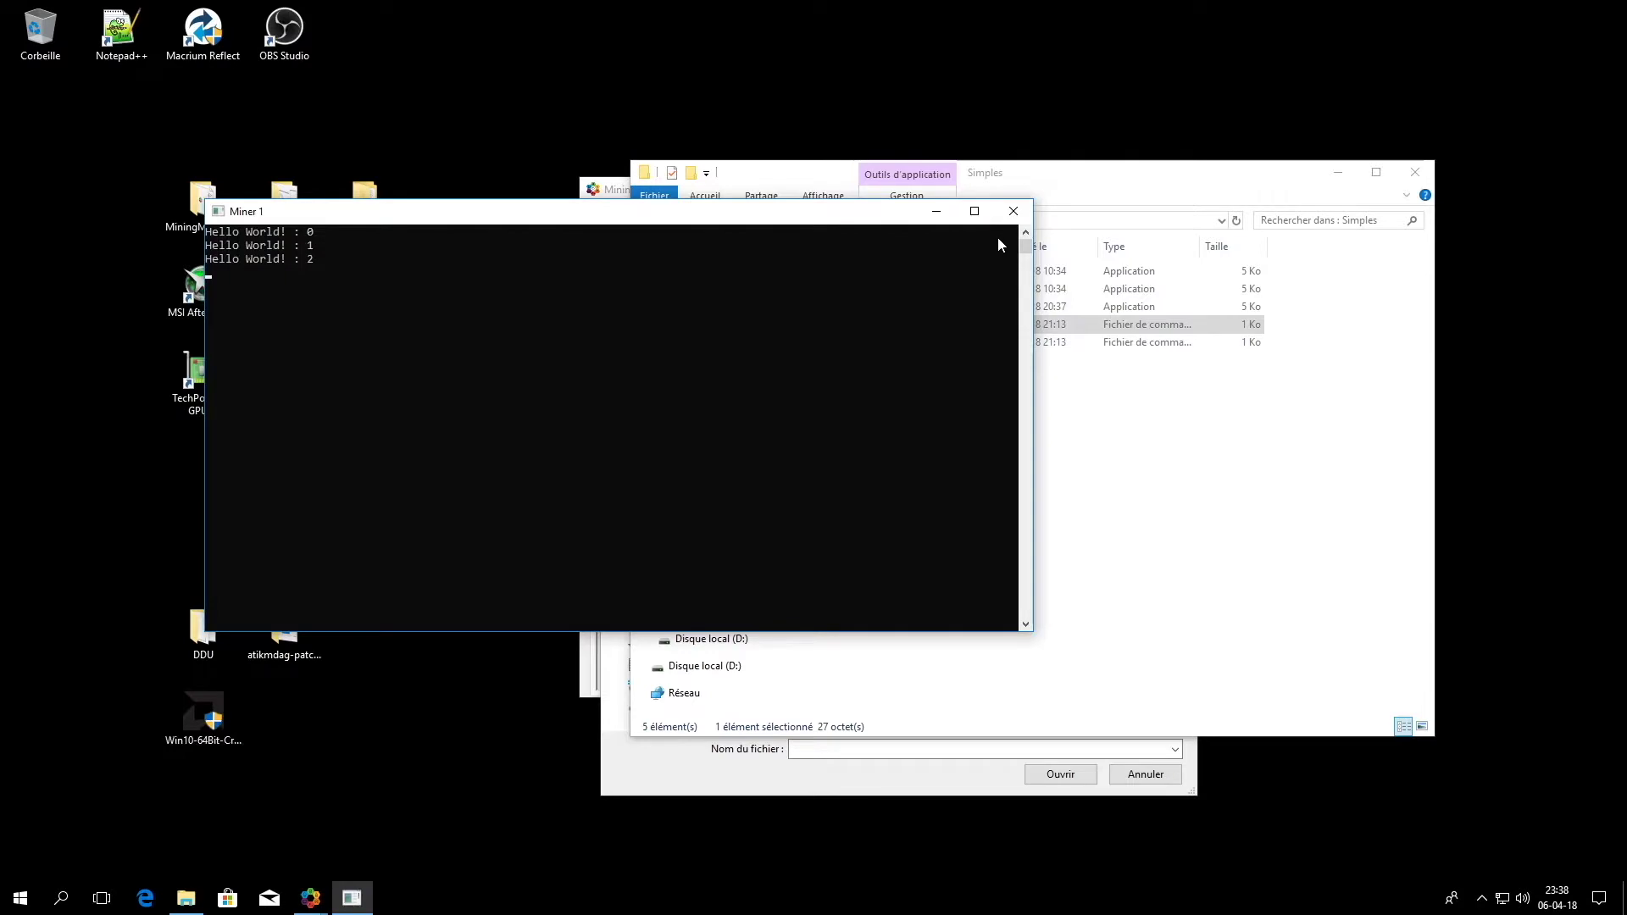
pyautogui.click(1013, 211)
pyautogui.doubleClick(842, 342)
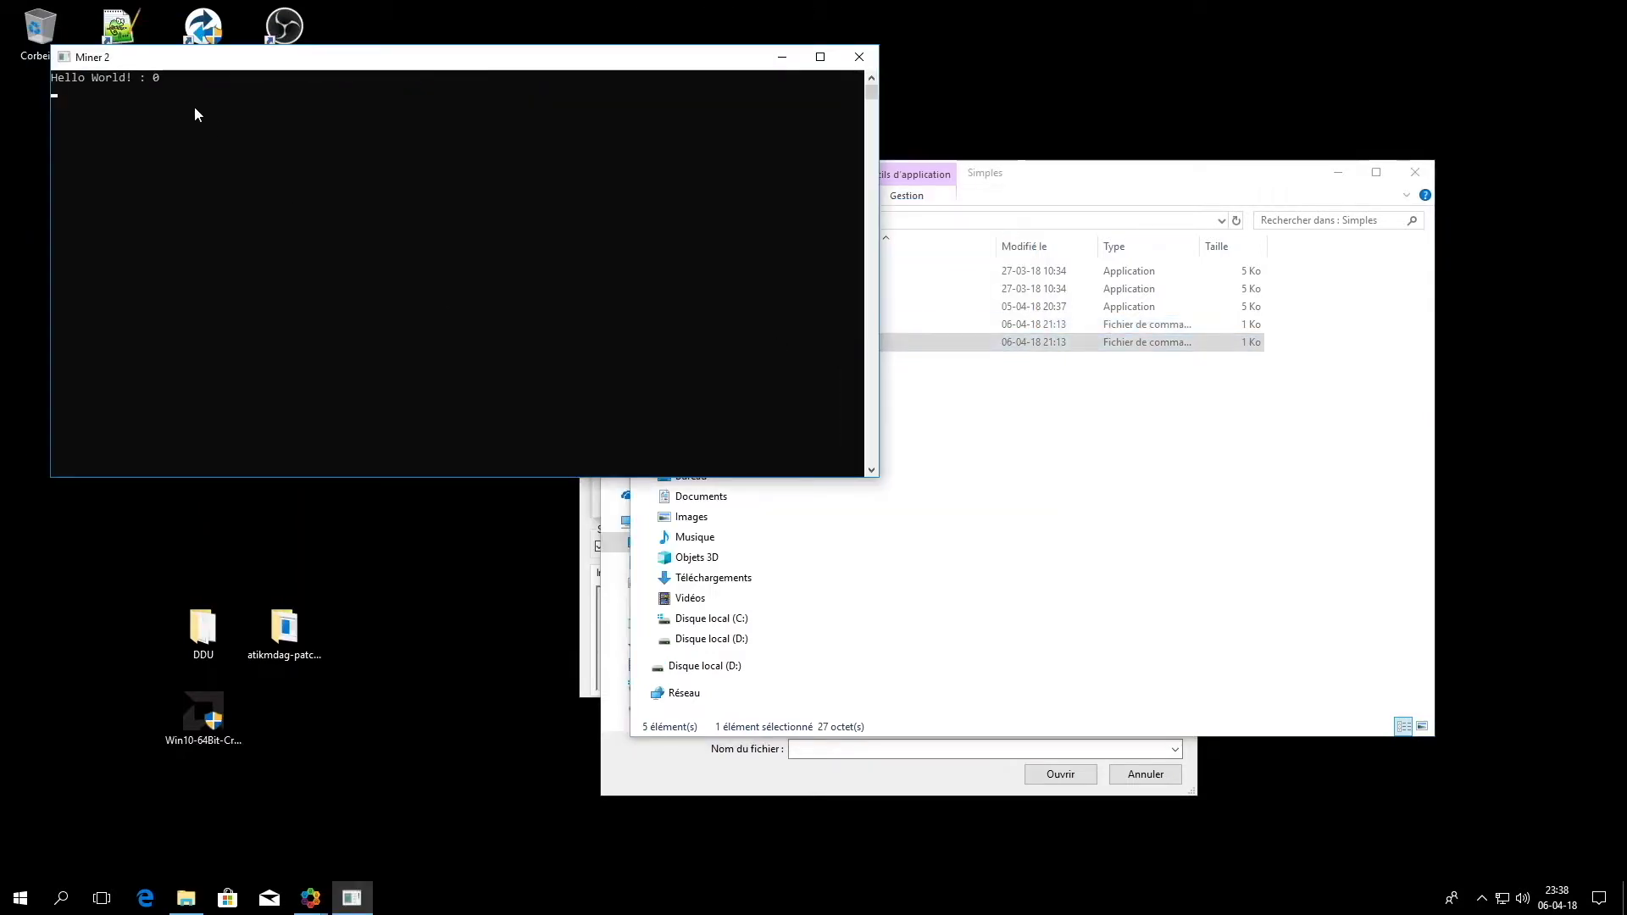
pyautogui.click(859, 57)
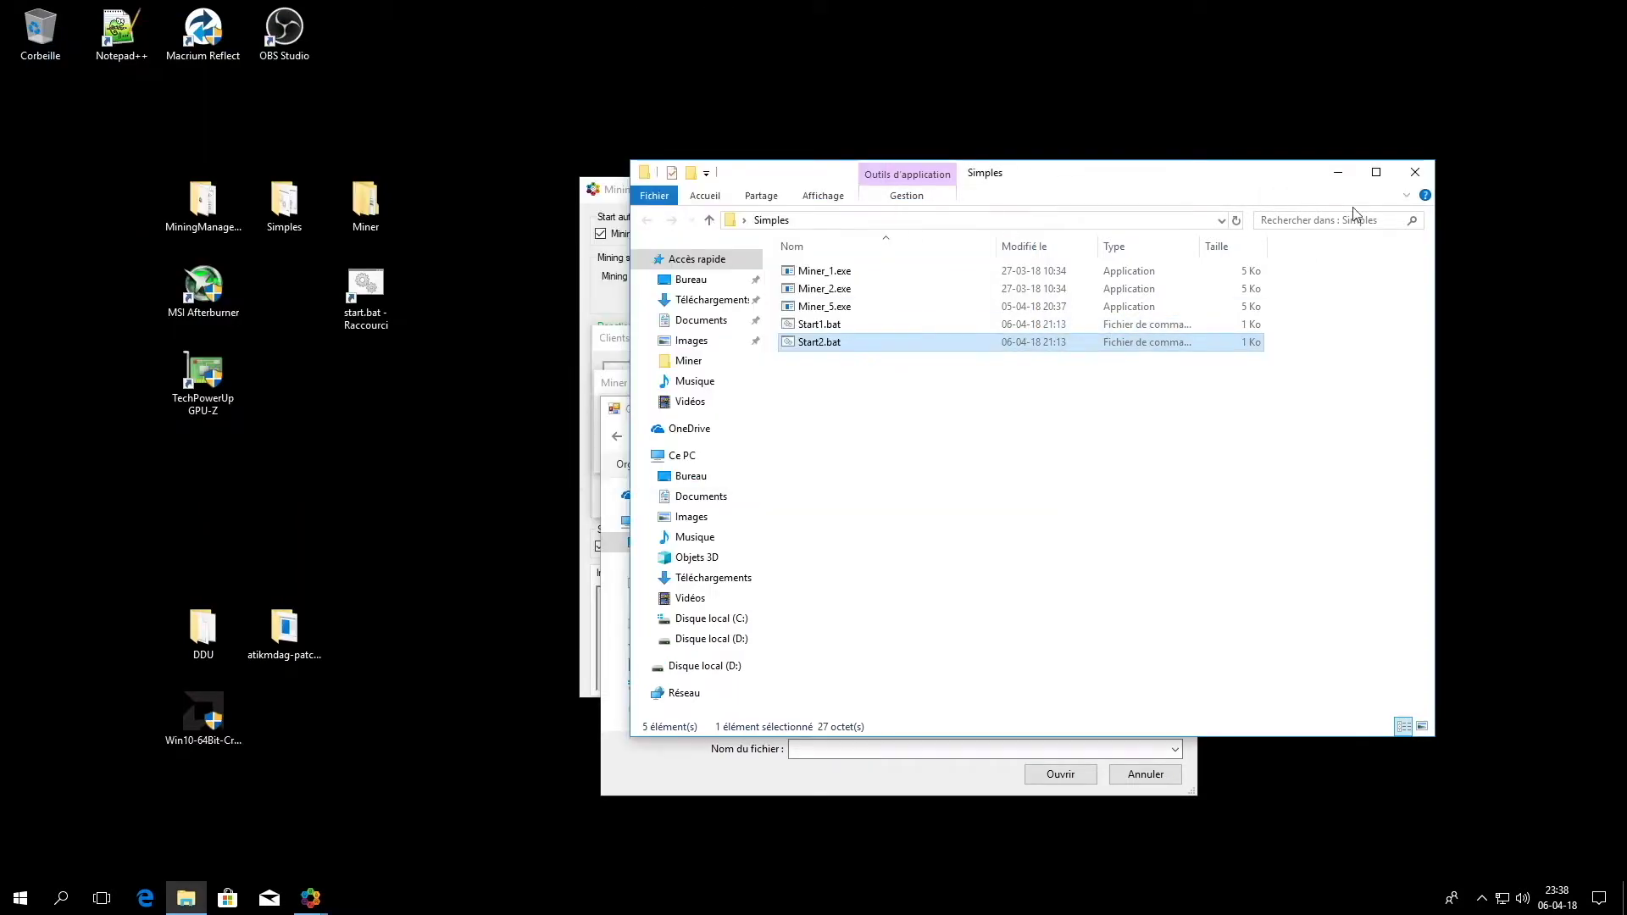
pyautogui.click(1415, 172)
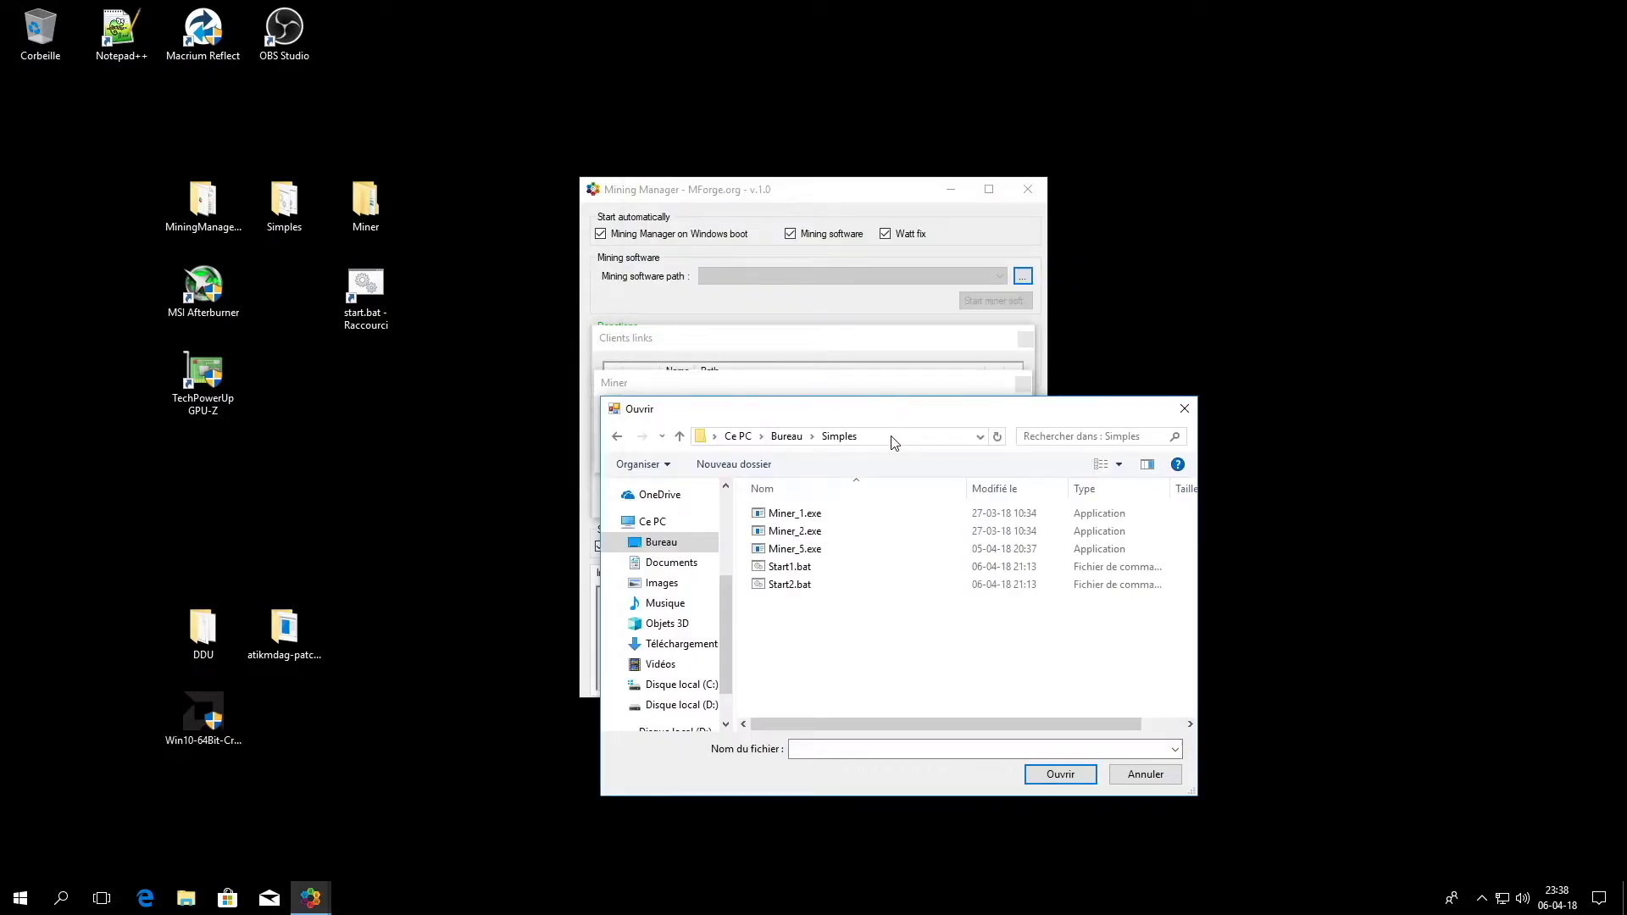
pyautogui.click(1184, 408)
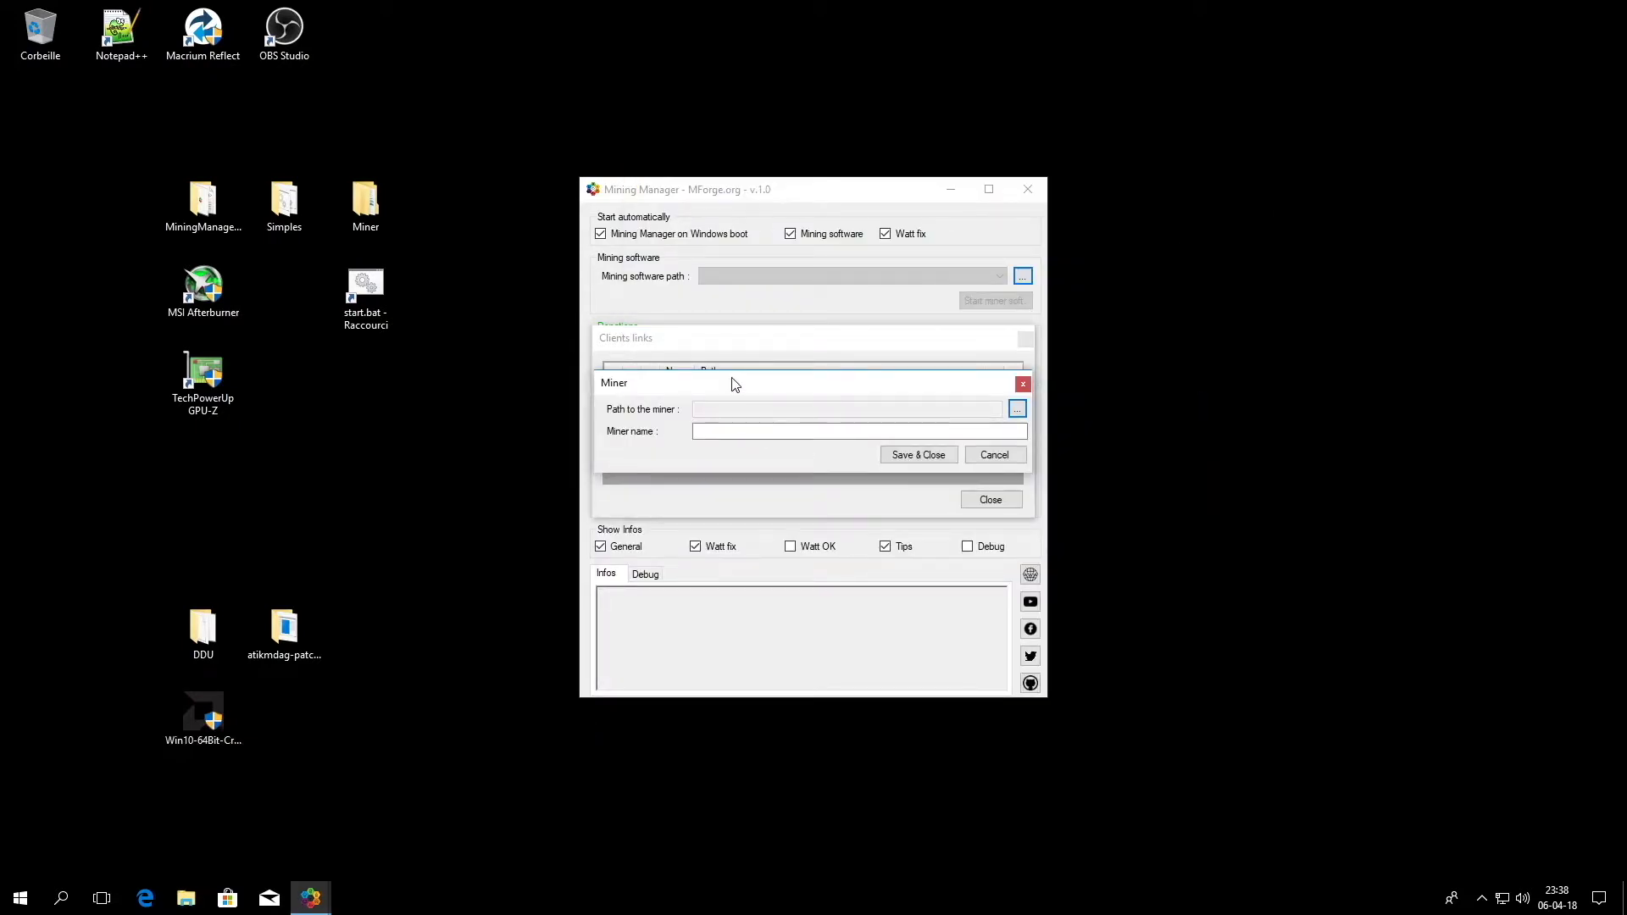
# Step: Set the new miner's path to Start1.bat in the desktop Simples folder, name it "Miner 1" and save it
pyautogui.click(1016, 409)
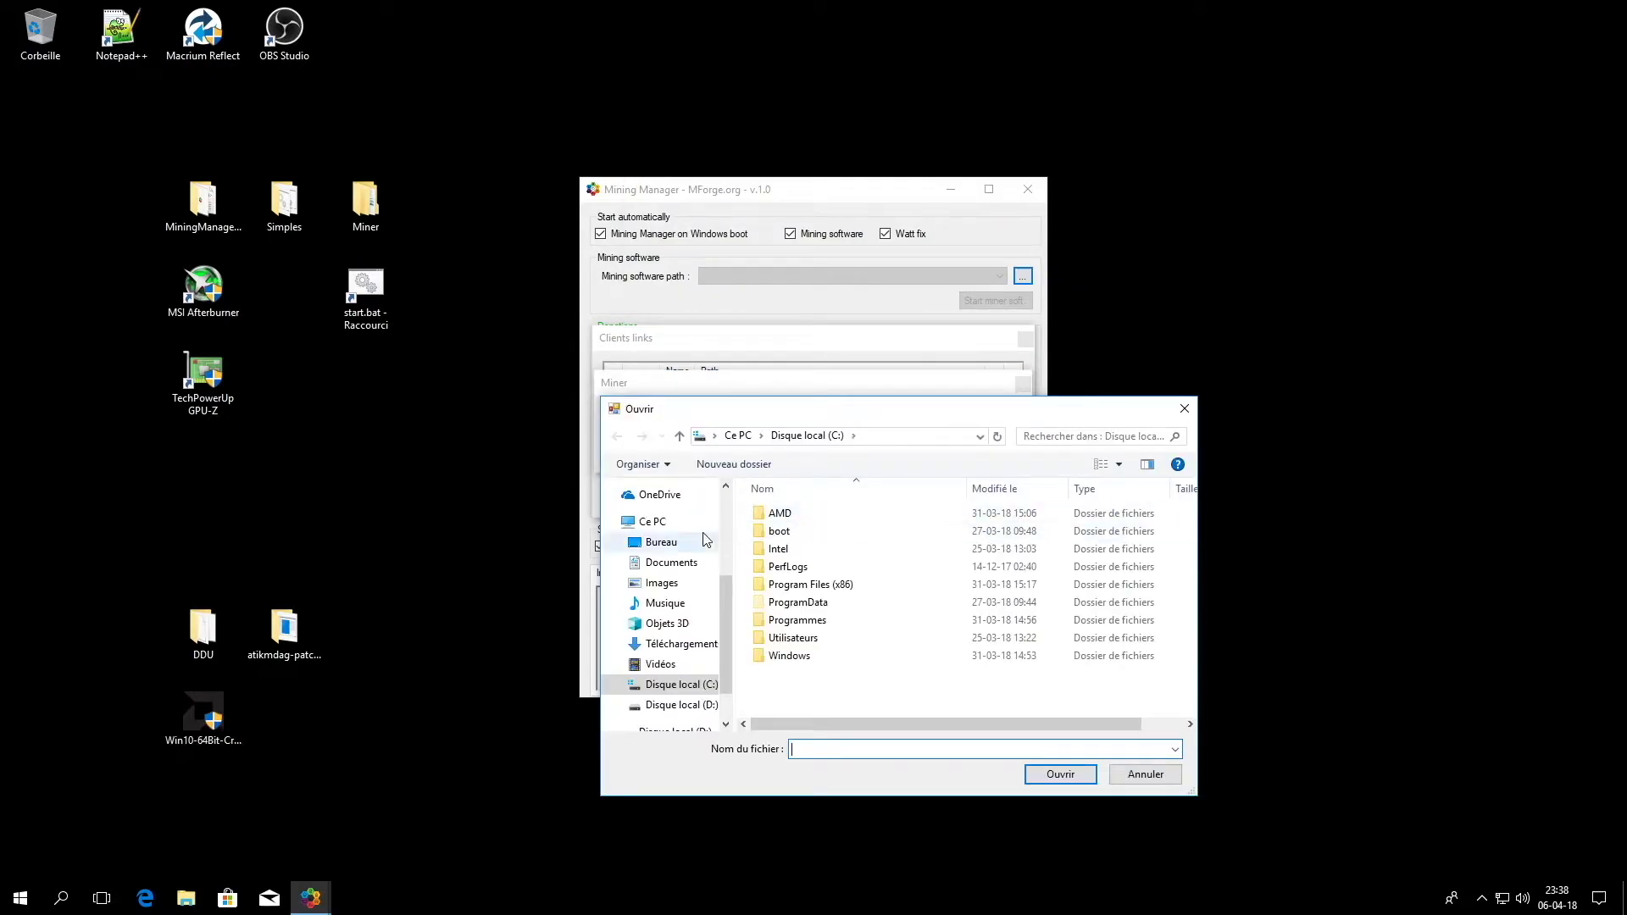
pyautogui.click(661, 546)
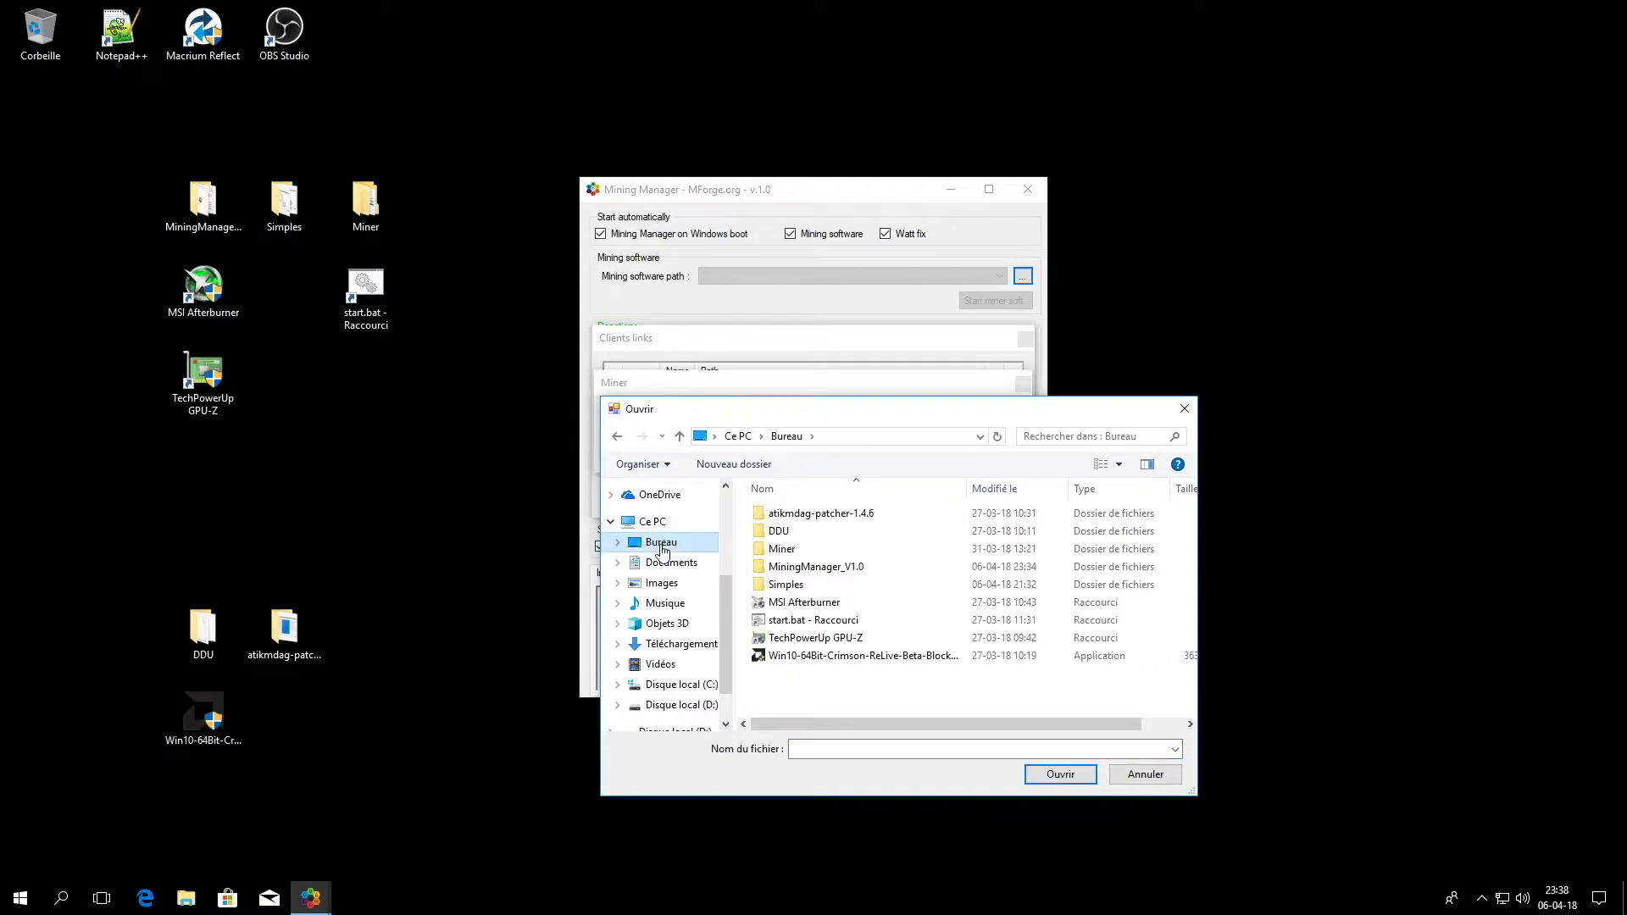
pyautogui.doubleClick(781, 586)
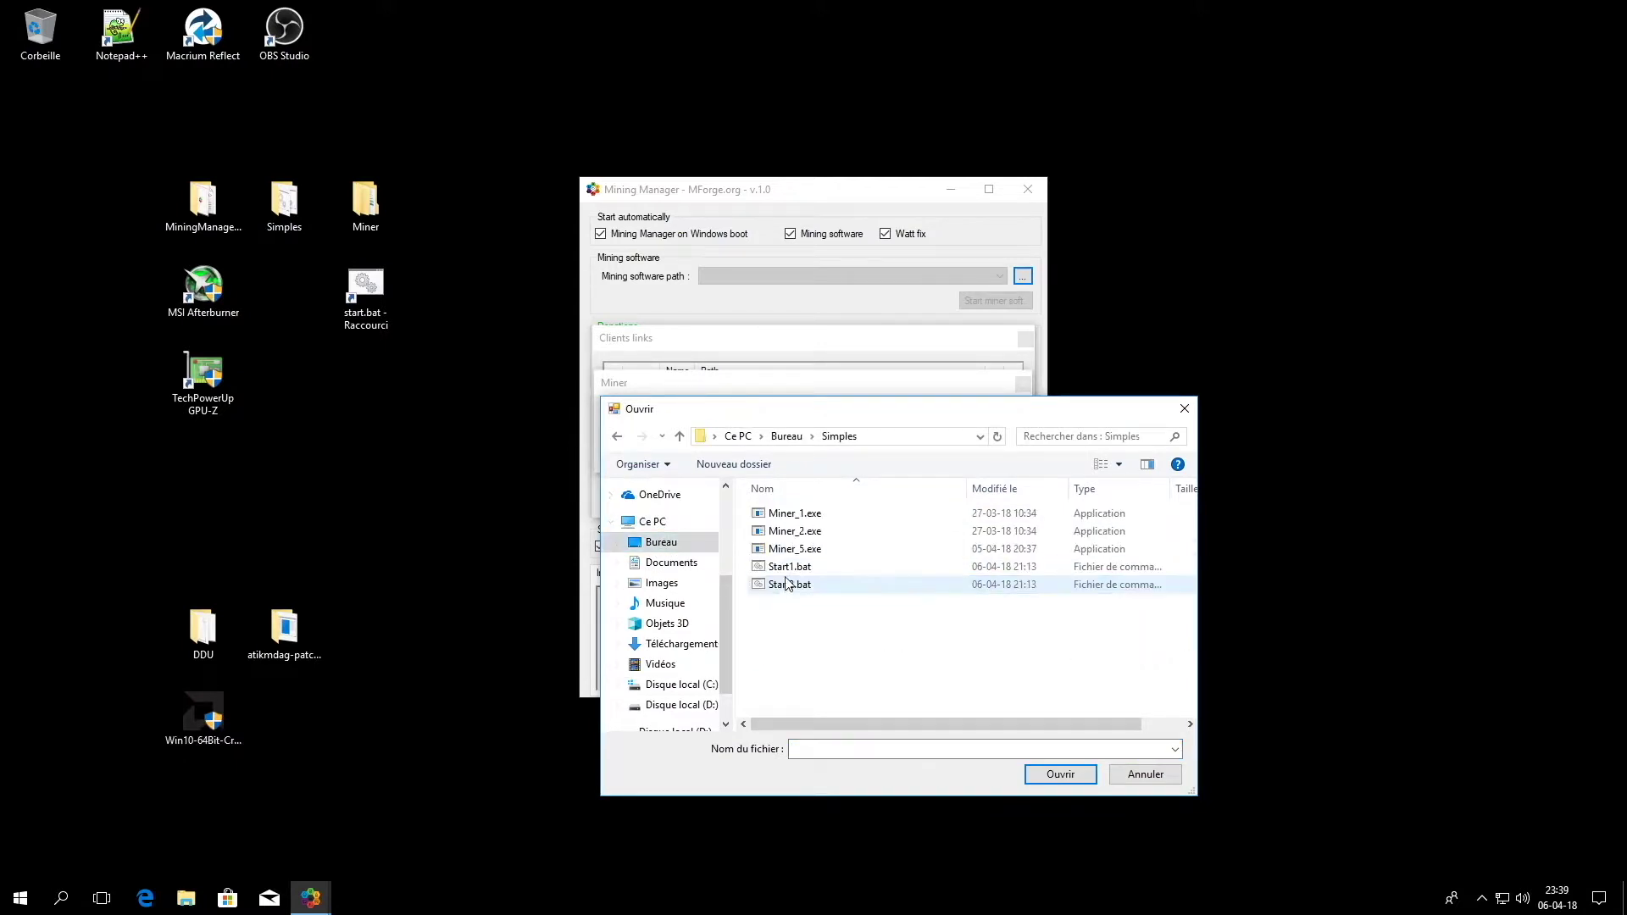
pyautogui.click(783, 571)
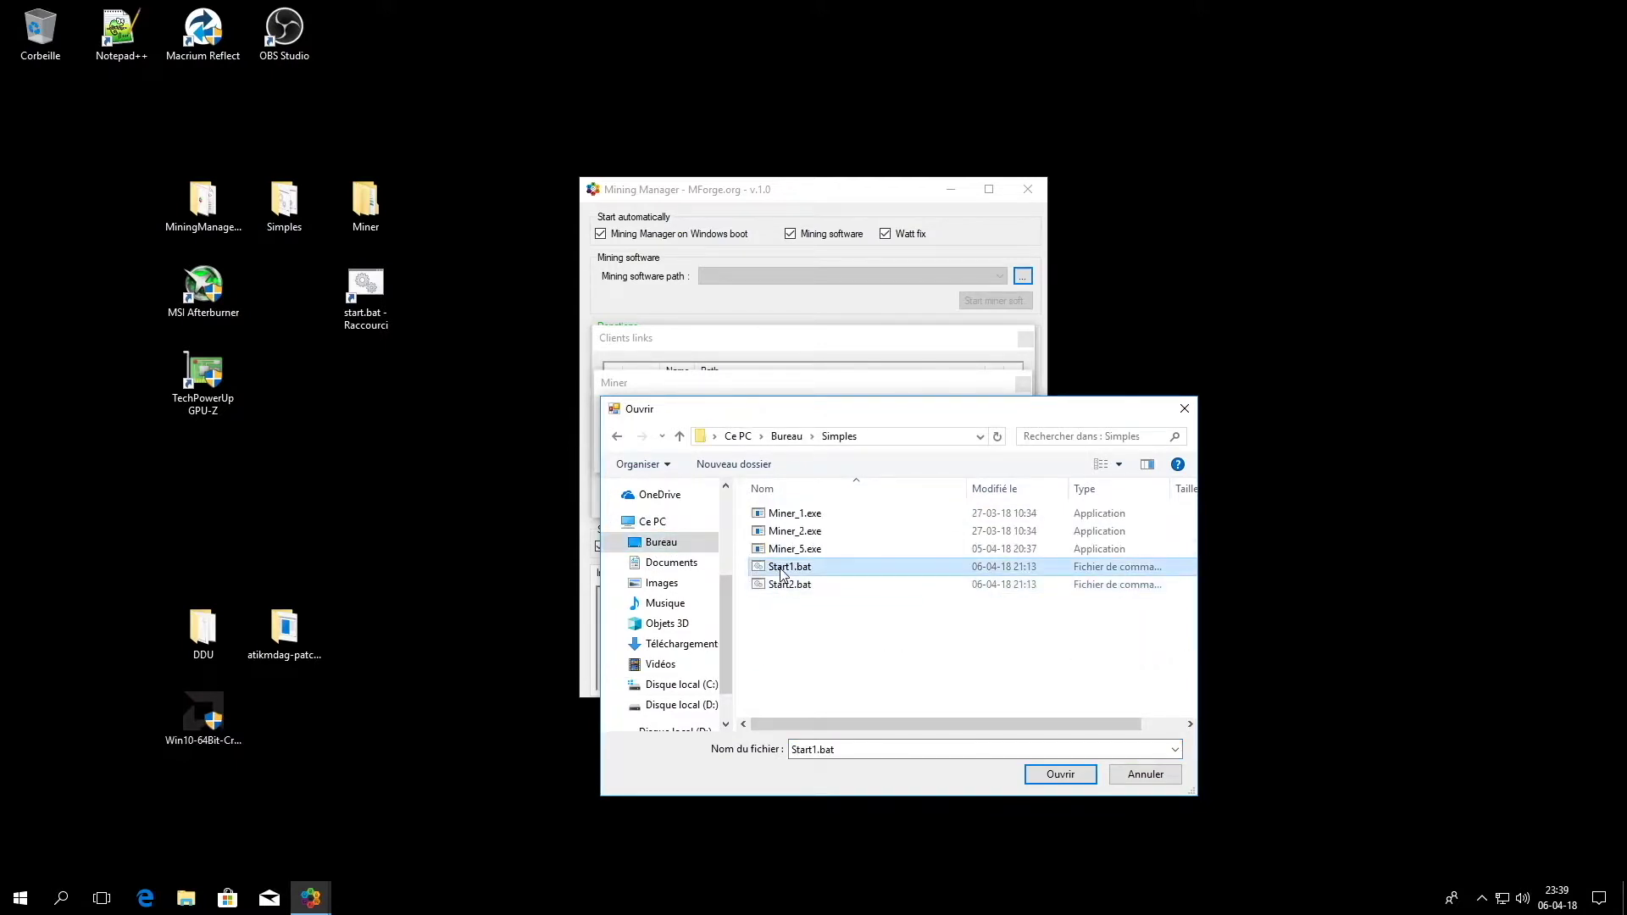
pyautogui.click(1058, 776)
pyautogui.click(754, 430)
pyautogui.write('Miner 1')
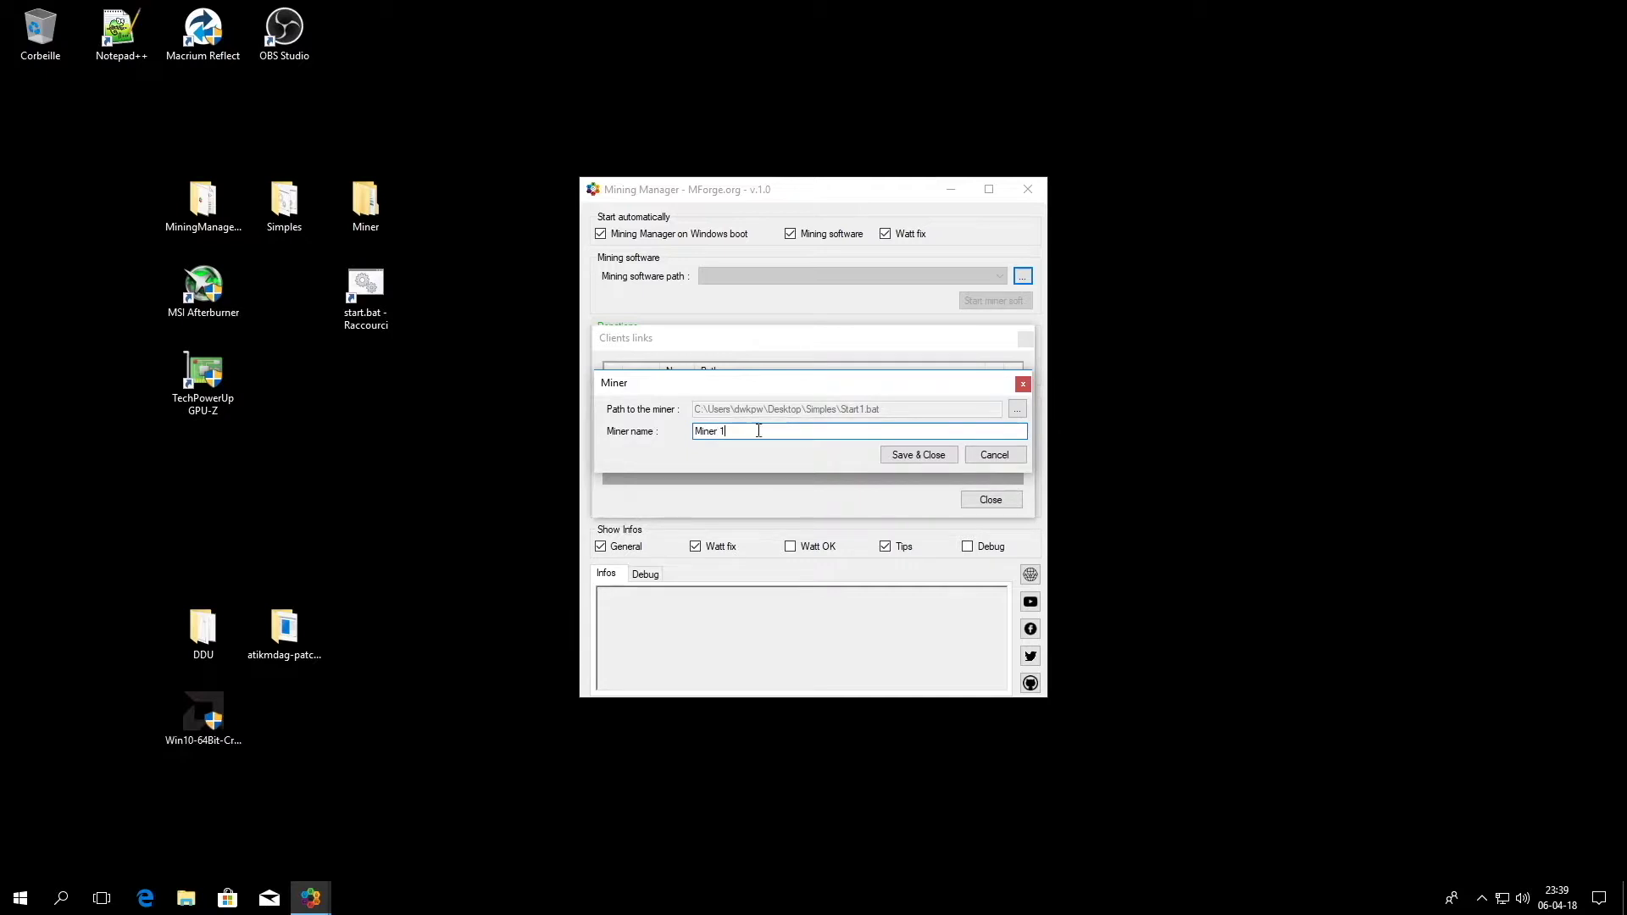
pyautogui.click(922, 458)
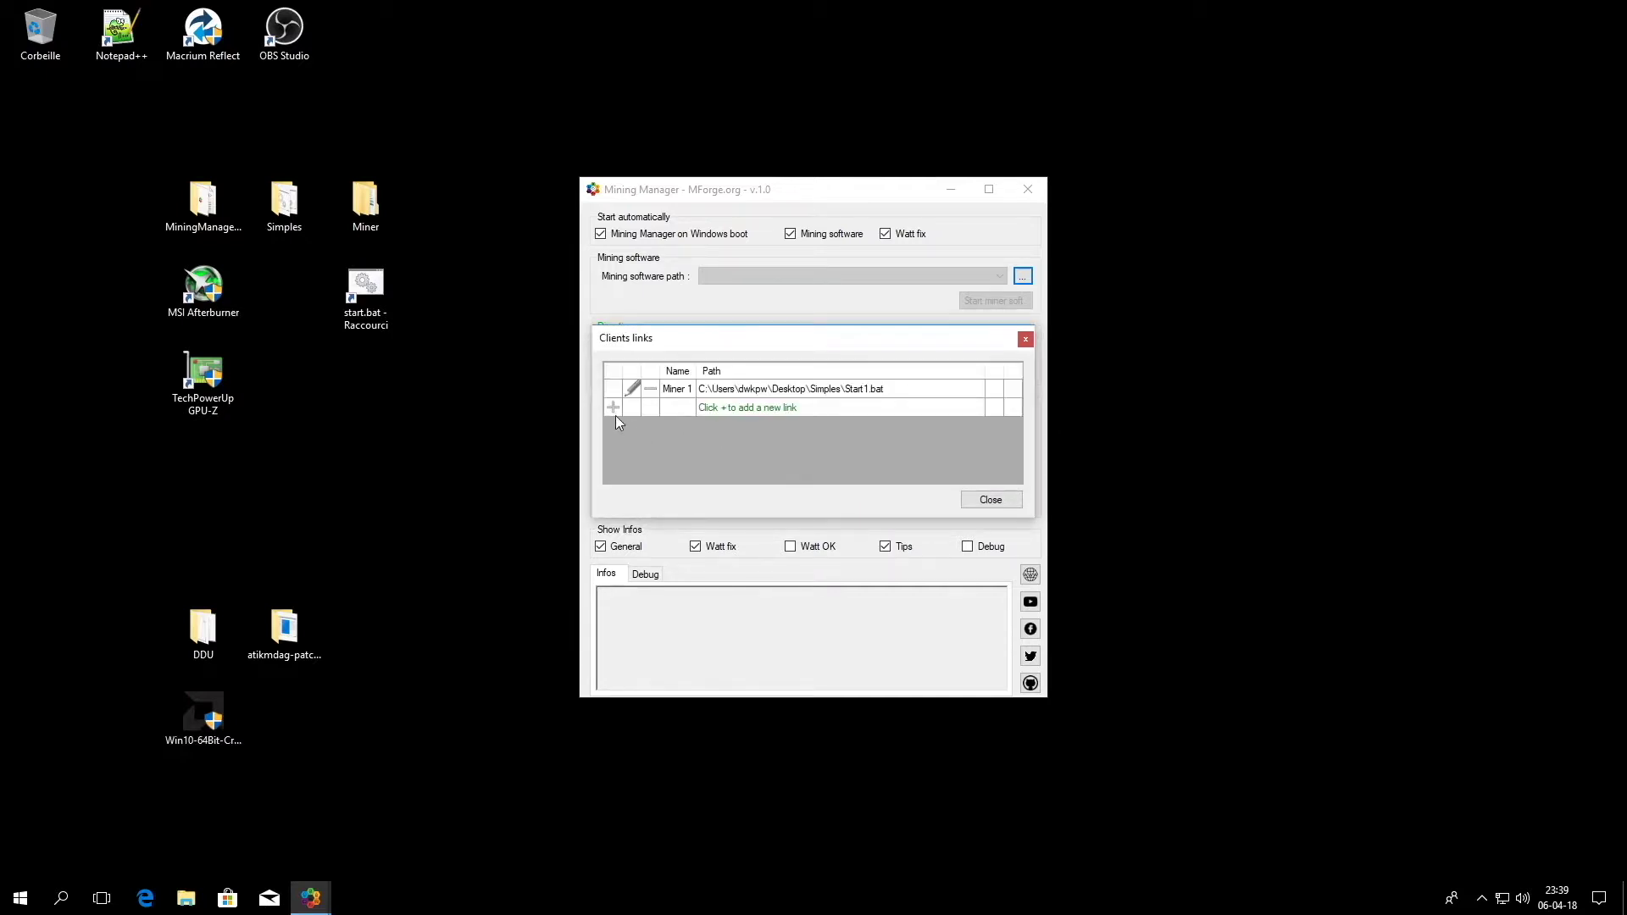
# Step: Add a second miner link to Start2.bat in the desktop Simples folder, named "Miner 2", and save it
pyautogui.click(612, 409)
pyautogui.click(1016, 414)
pyautogui.click(661, 541)
pyautogui.doubleClick(792, 583)
pyautogui.doubleClick(787, 586)
pyautogui.click(839, 432)
pyautogui.write('Miner 2')
pyautogui.click(898, 455)
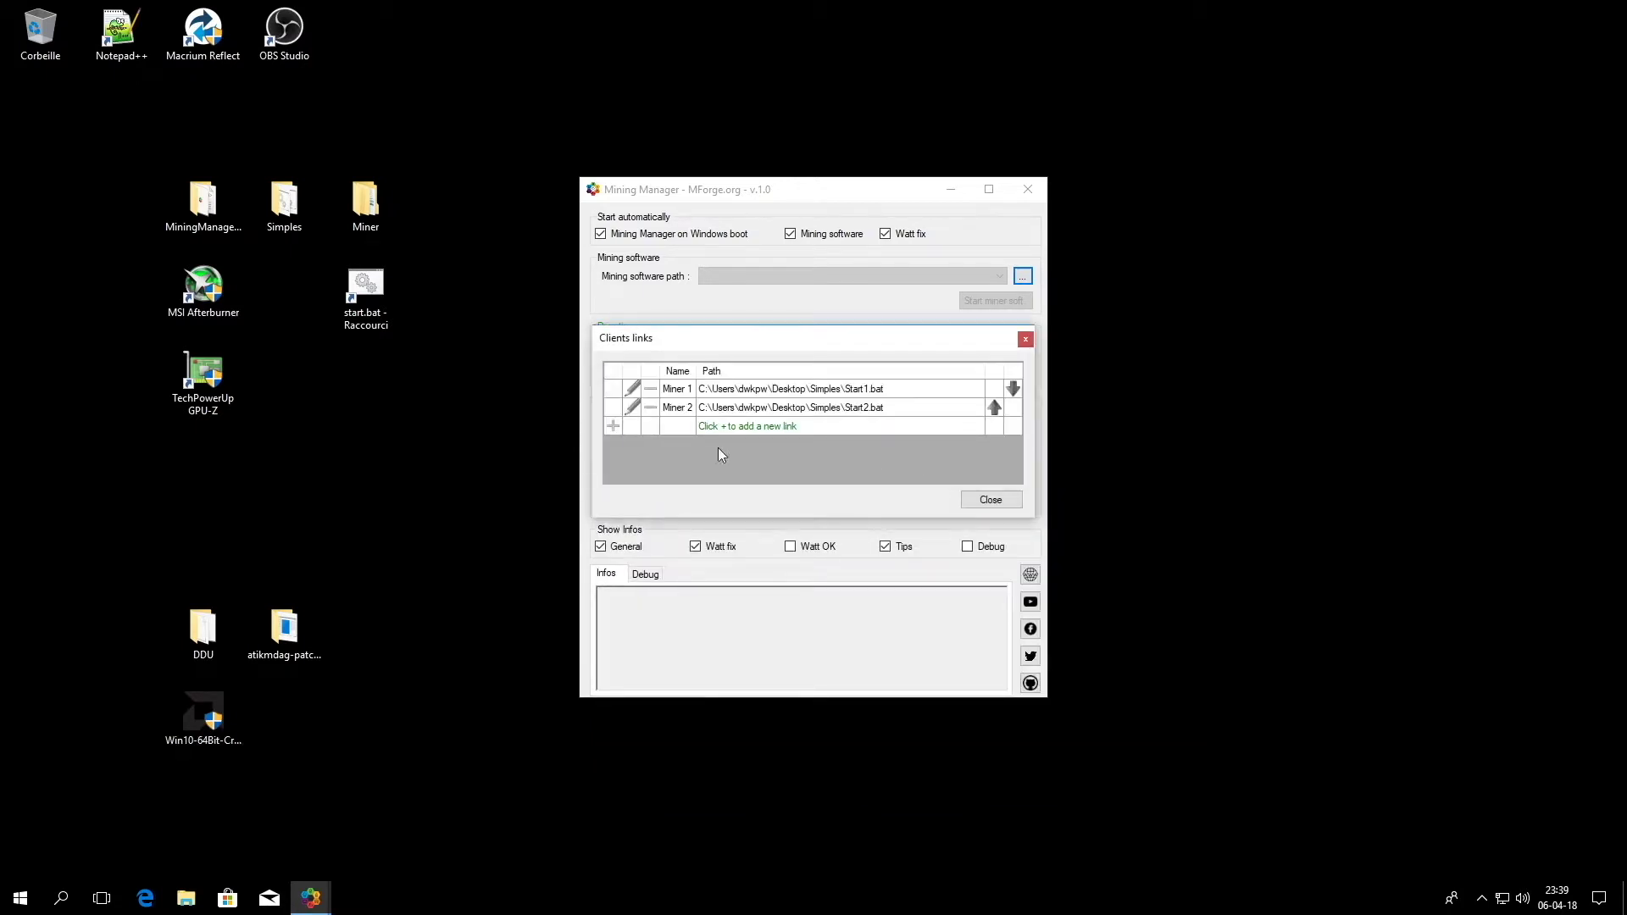
# Step: Add a third miner link to Miner_5.exe in the desktop Simples folder, named "Miner 3 EXE", and save it
pyautogui.click(613, 425)
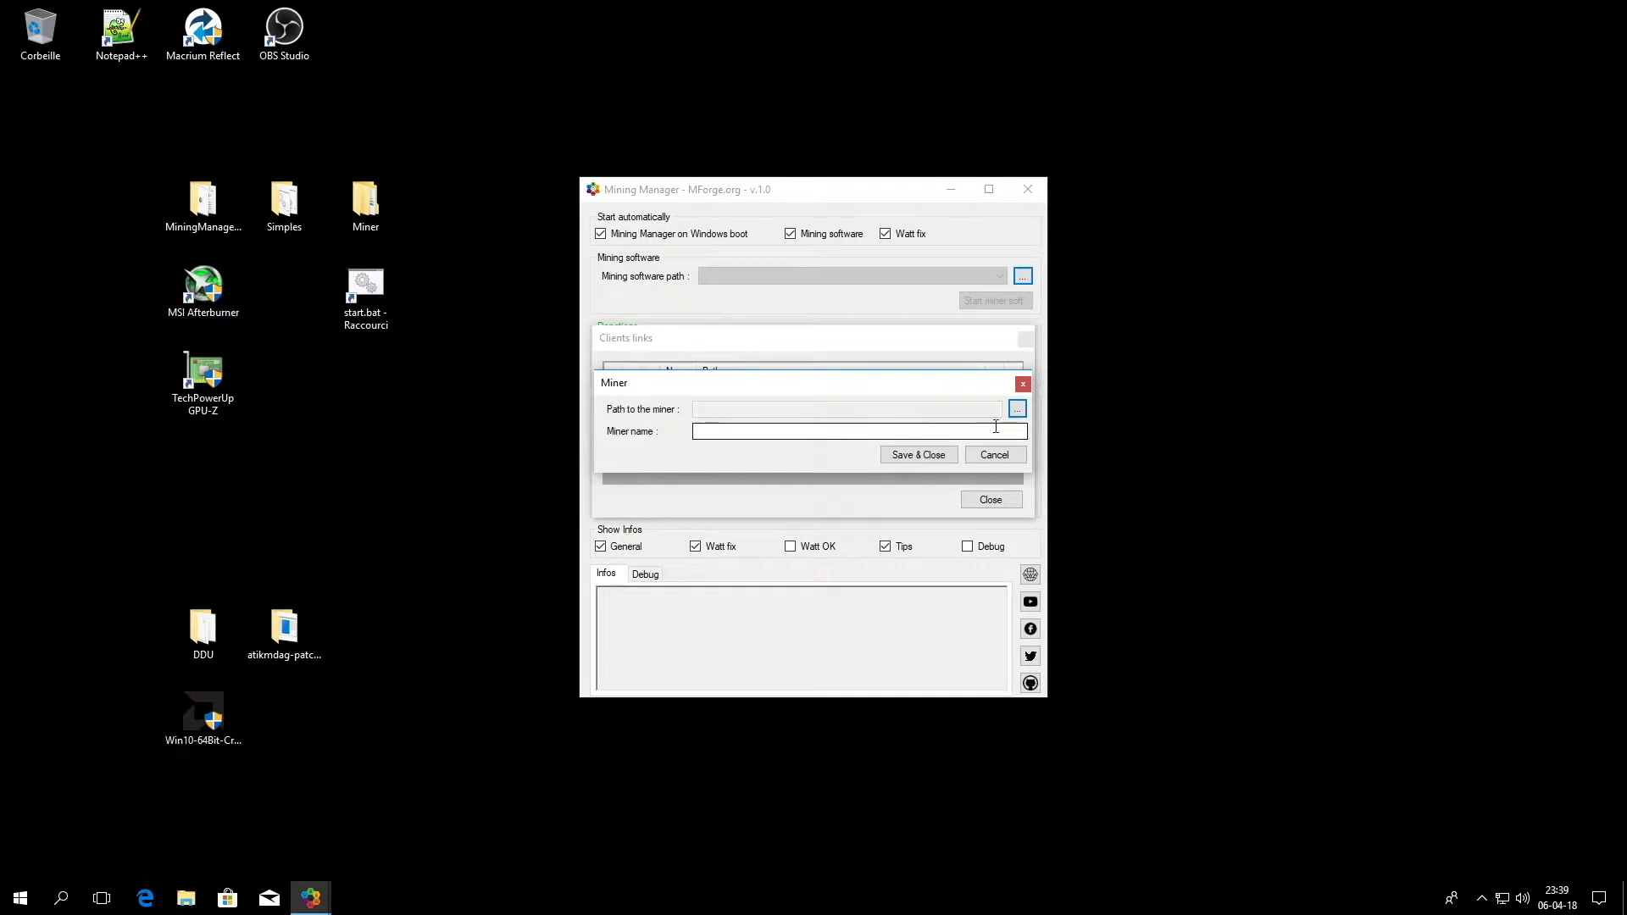
pyautogui.click(1017, 411)
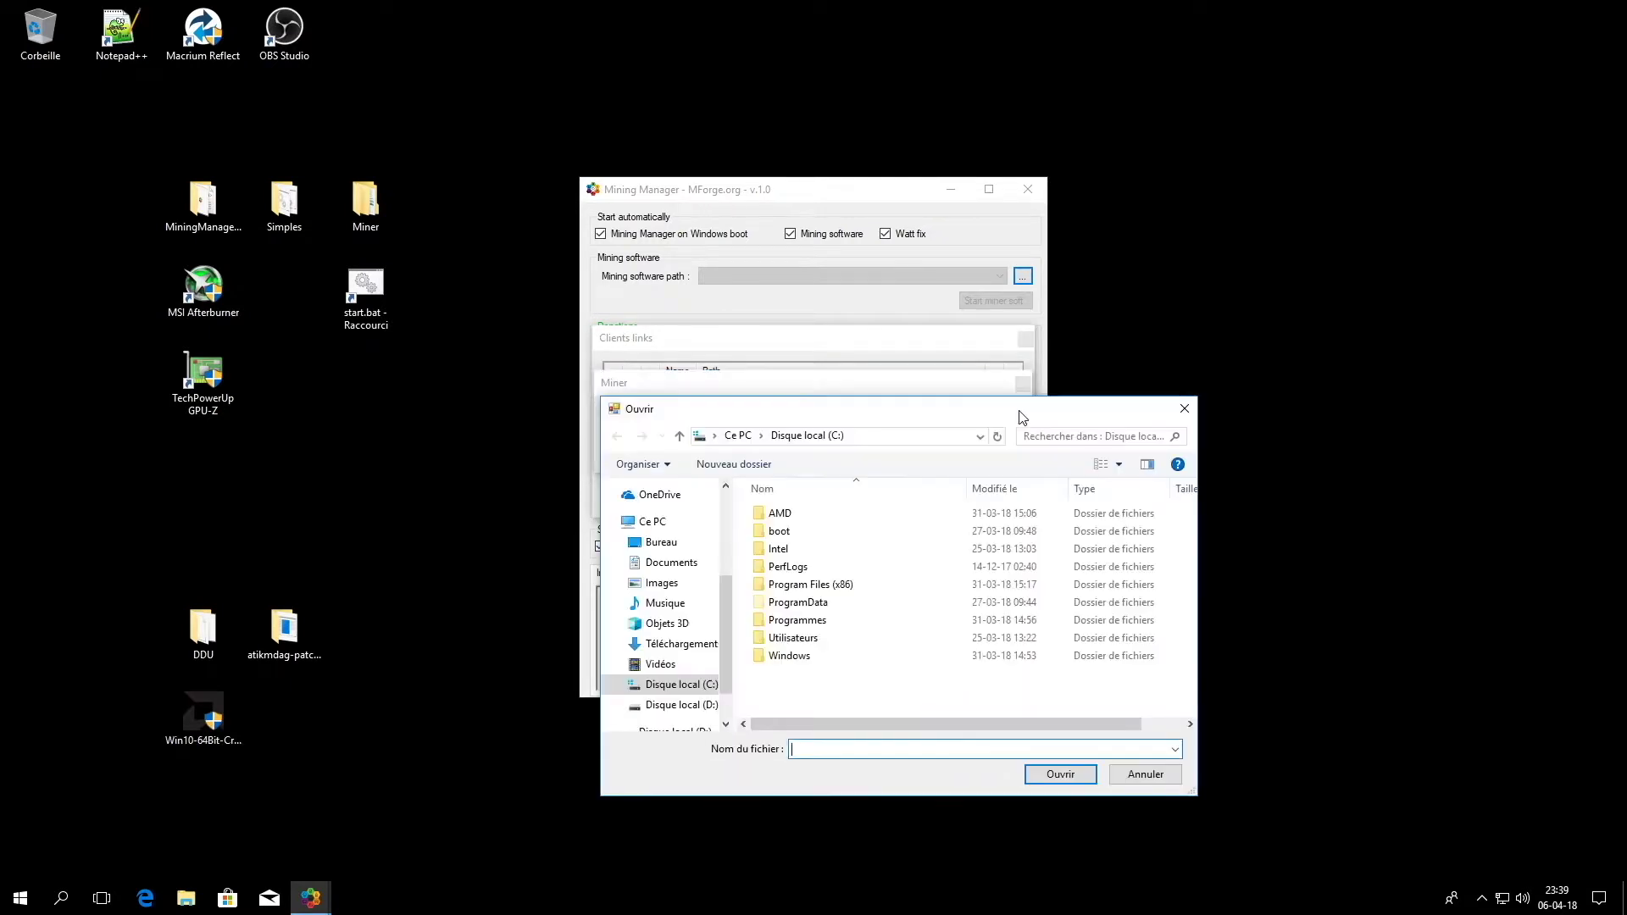
pyautogui.click(644, 540)
pyautogui.doubleClick(786, 584)
pyautogui.click(792, 549)
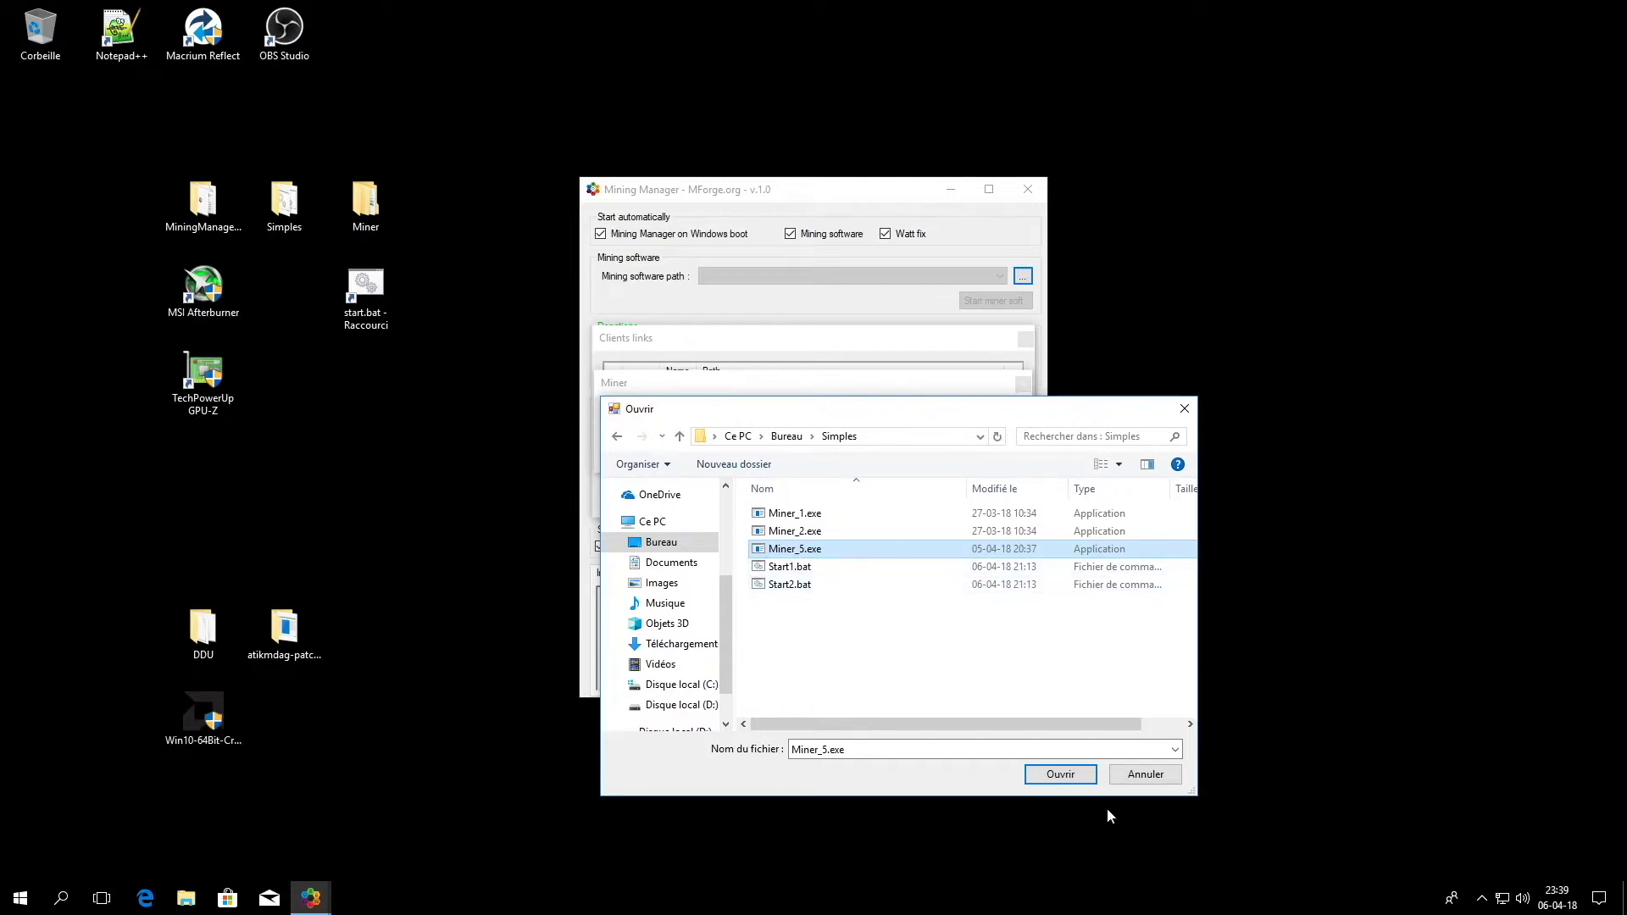
pyautogui.click(1060, 774)
pyautogui.click(848, 432)
pyautogui.write('Miner 3 EXE')
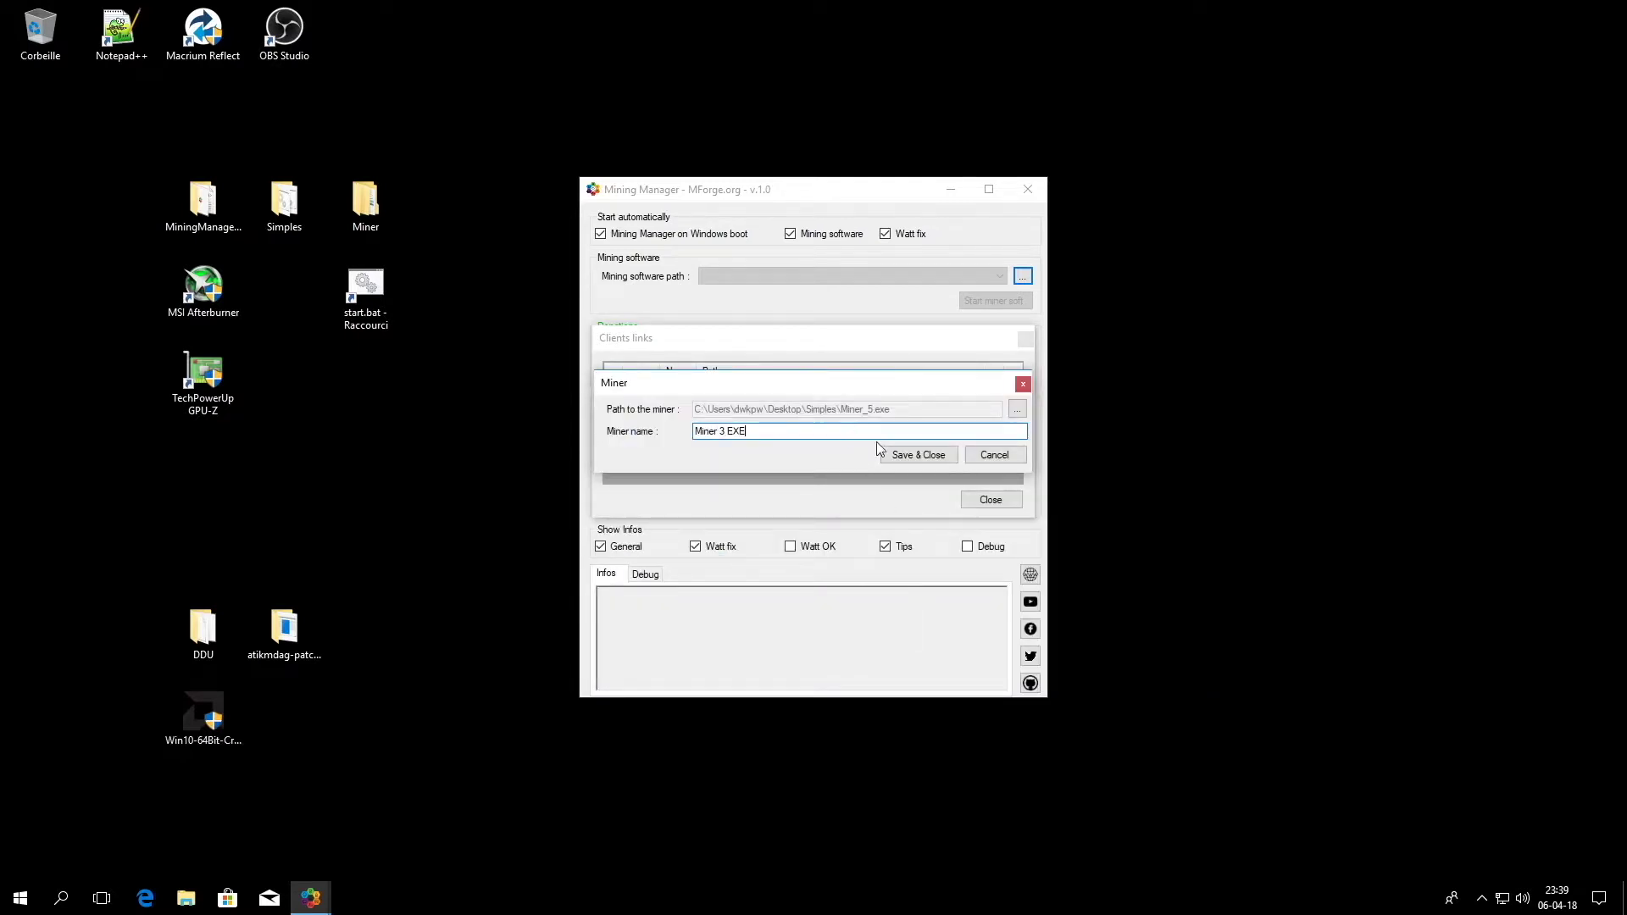
pyautogui.click(909, 455)
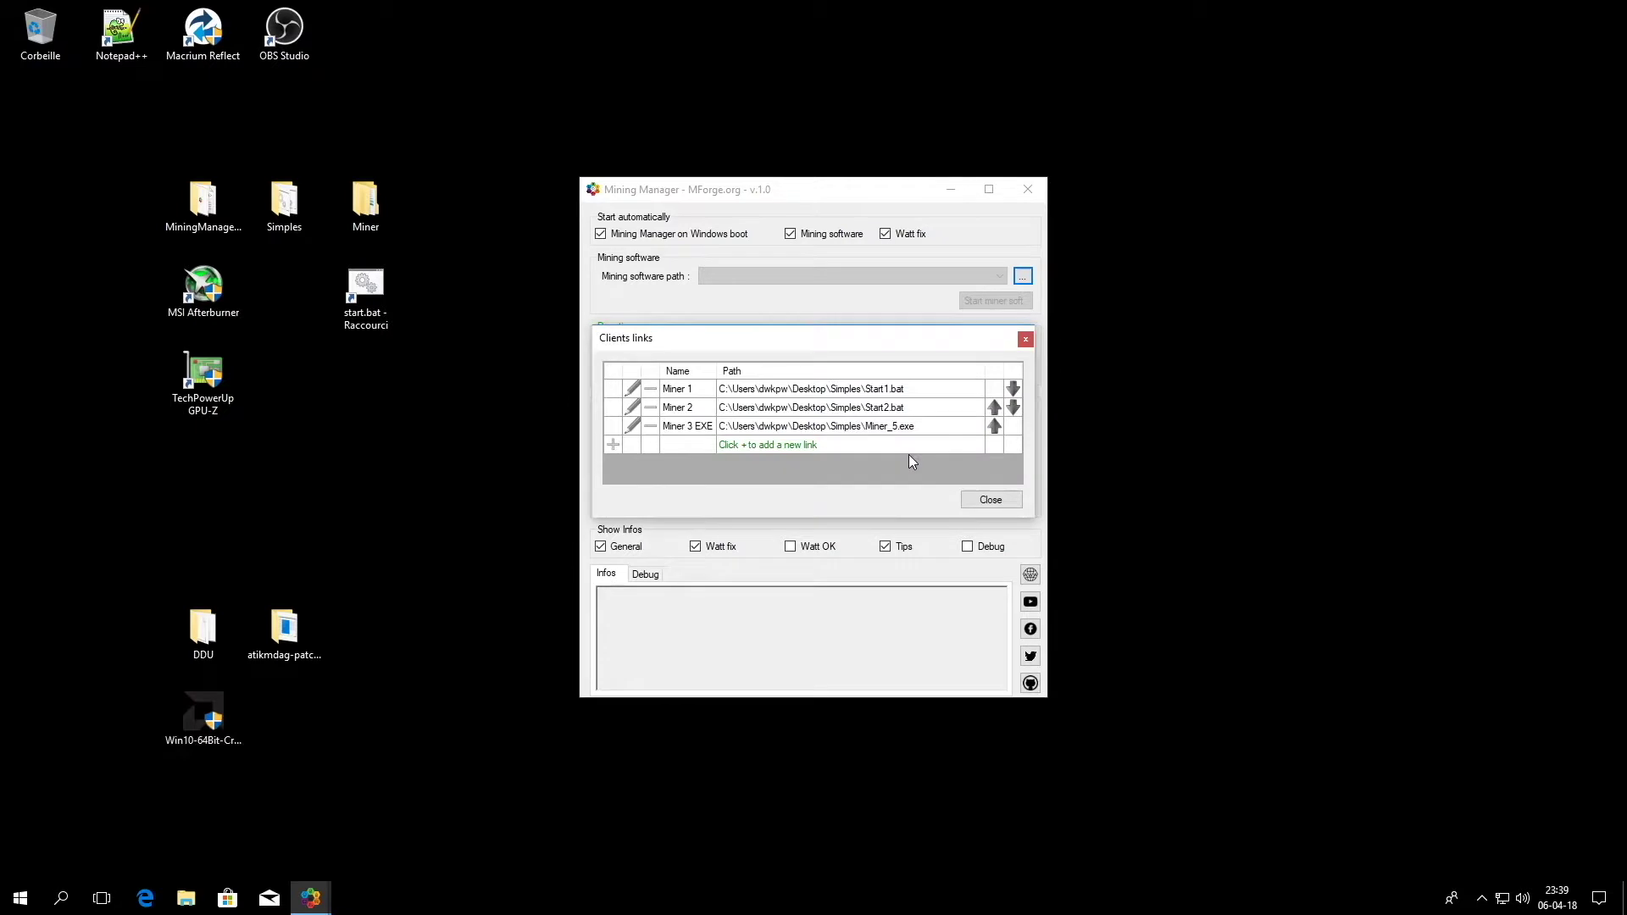
# Step: Reorder the client links to Miner 2, Miner 3 EXE, Miner 1, close the list and check the mining software choices
pyautogui.click(1013, 410)
pyautogui.click(991, 499)
pyautogui.click(867, 278)
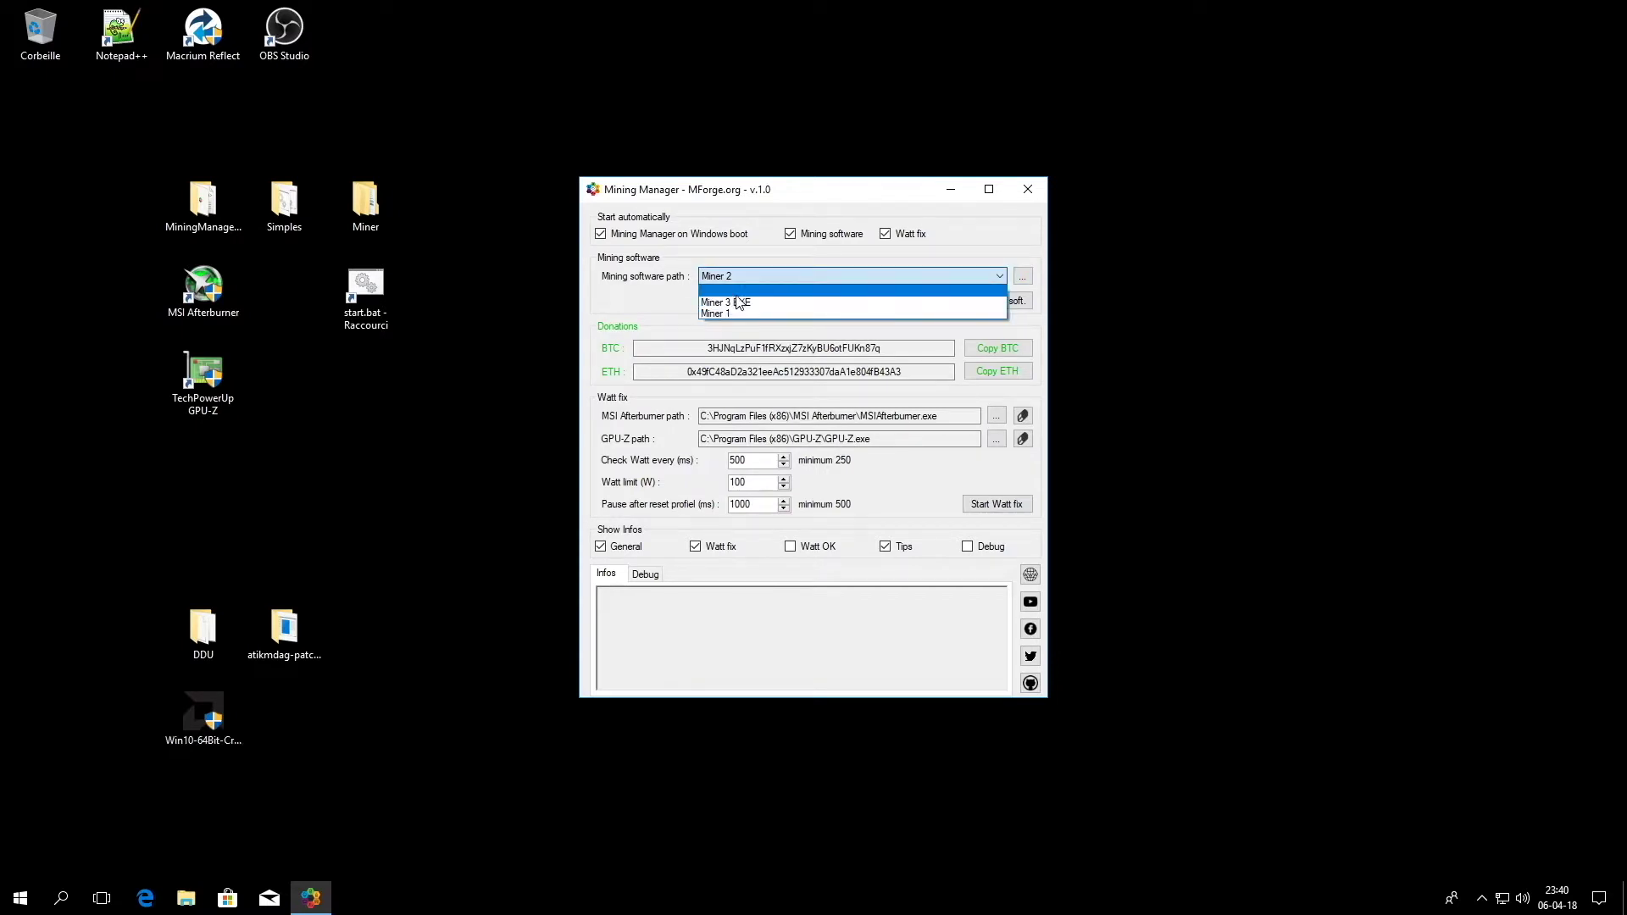
# Step: Move the Miner 3 EXE link above Miner 2, close the client links and review the order of the mining software choices
pyautogui.click(1023, 277)
pyautogui.click(1024, 276)
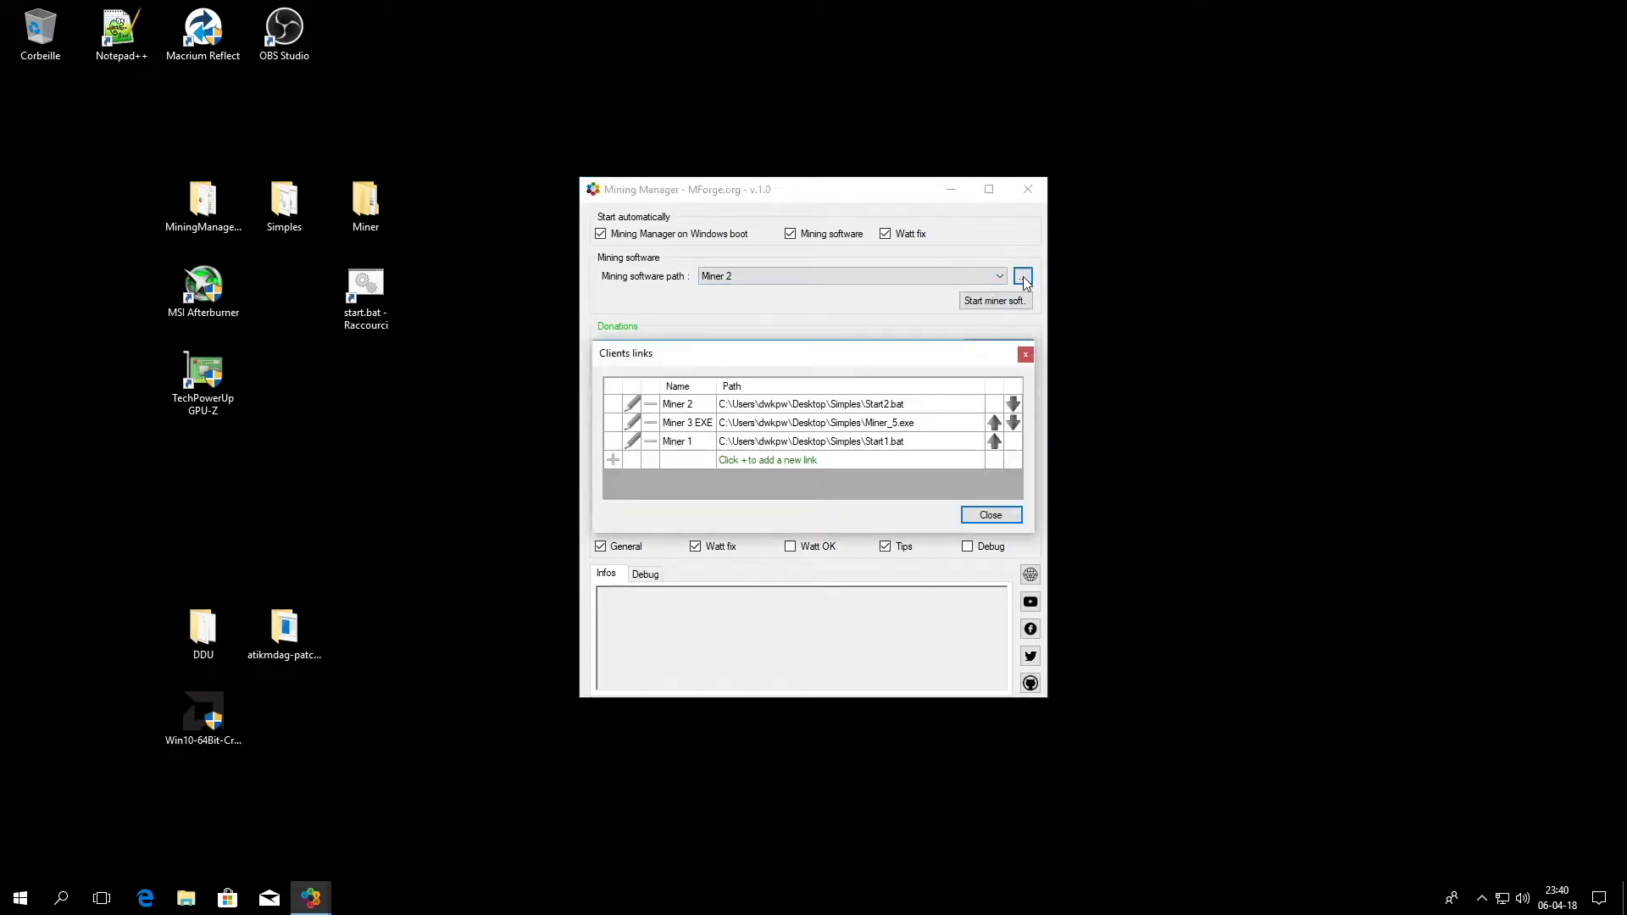
pyautogui.click(994, 423)
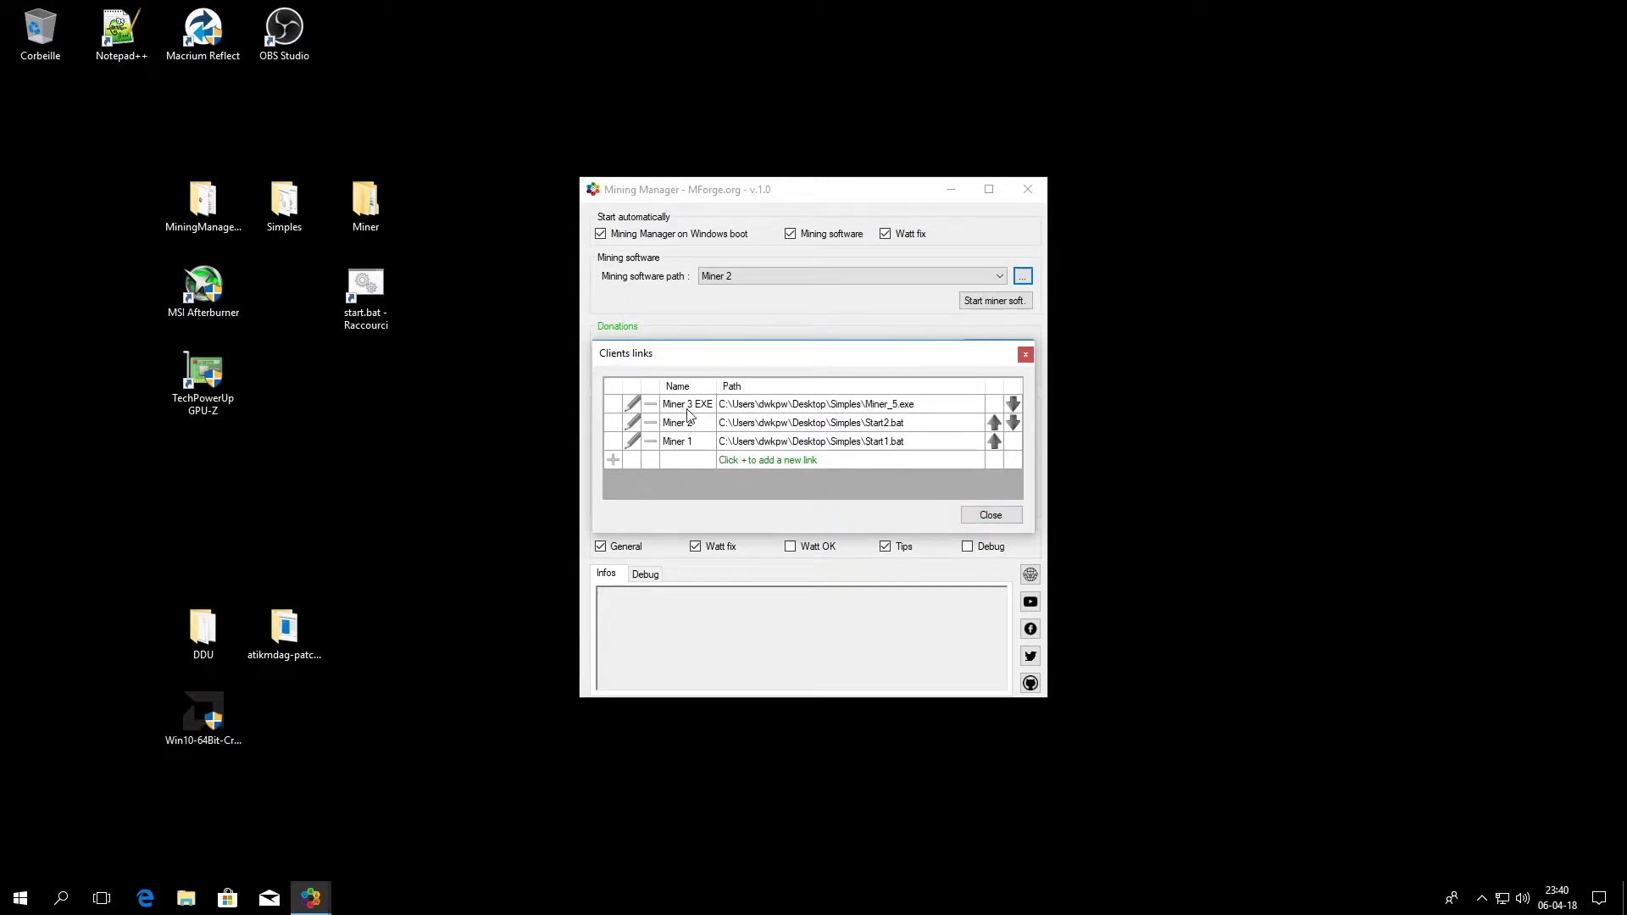
pyautogui.click(990, 516)
pyautogui.click(864, 278)
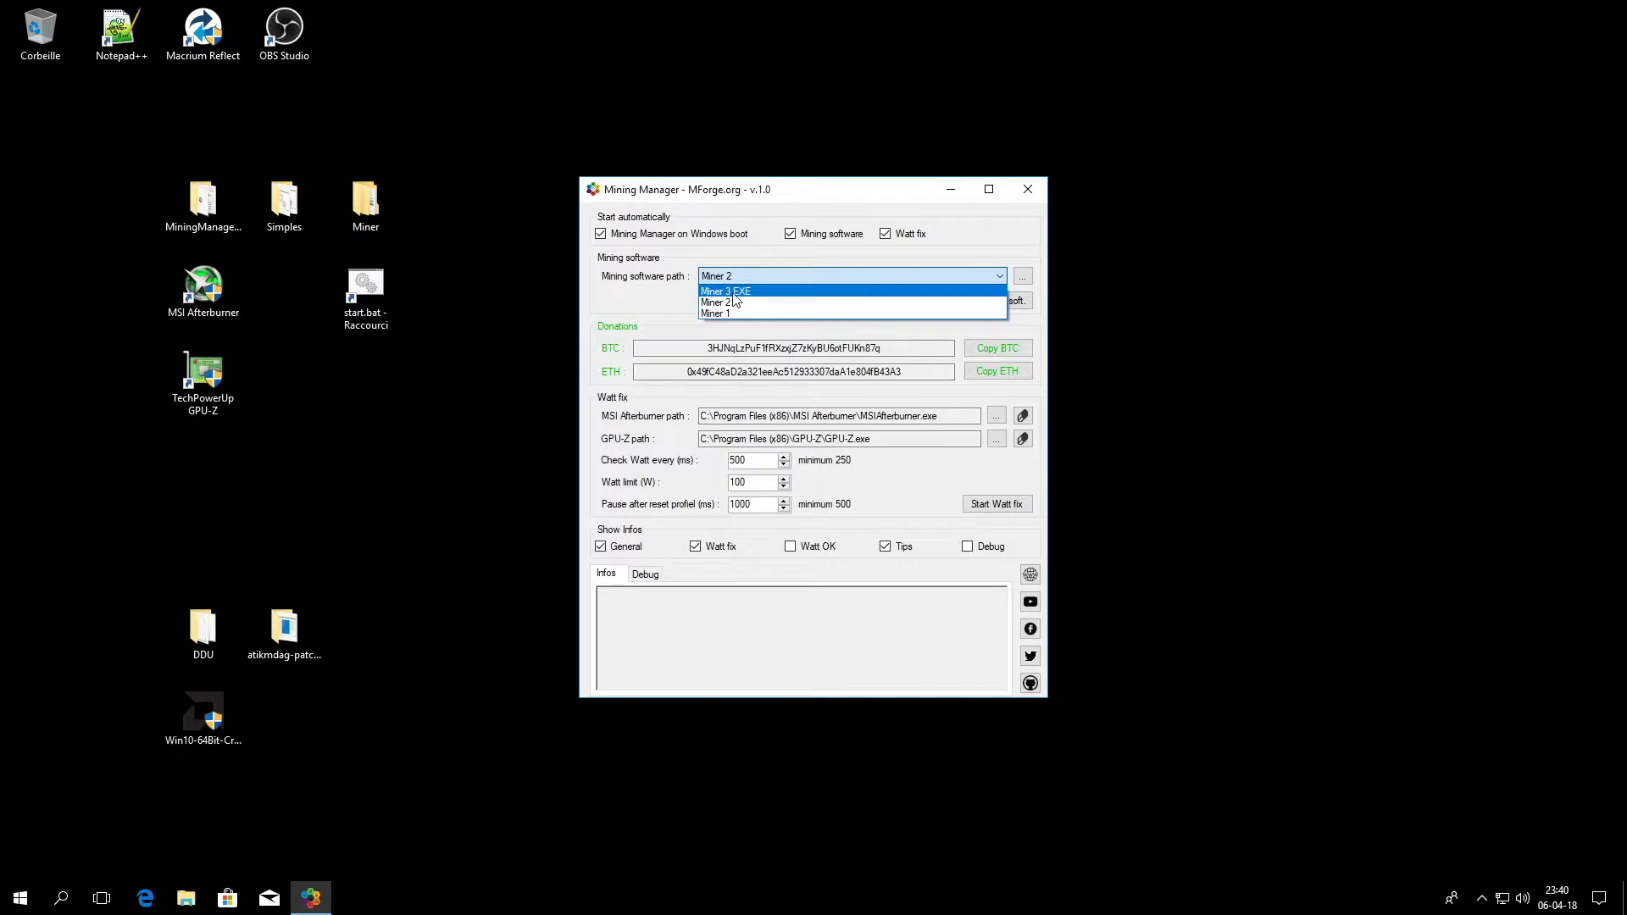
pyautogui.click(666, 313)
# Step: Select Miner 1 as the mining software, test-run it and close its console
pyautogui.click(943, 276)
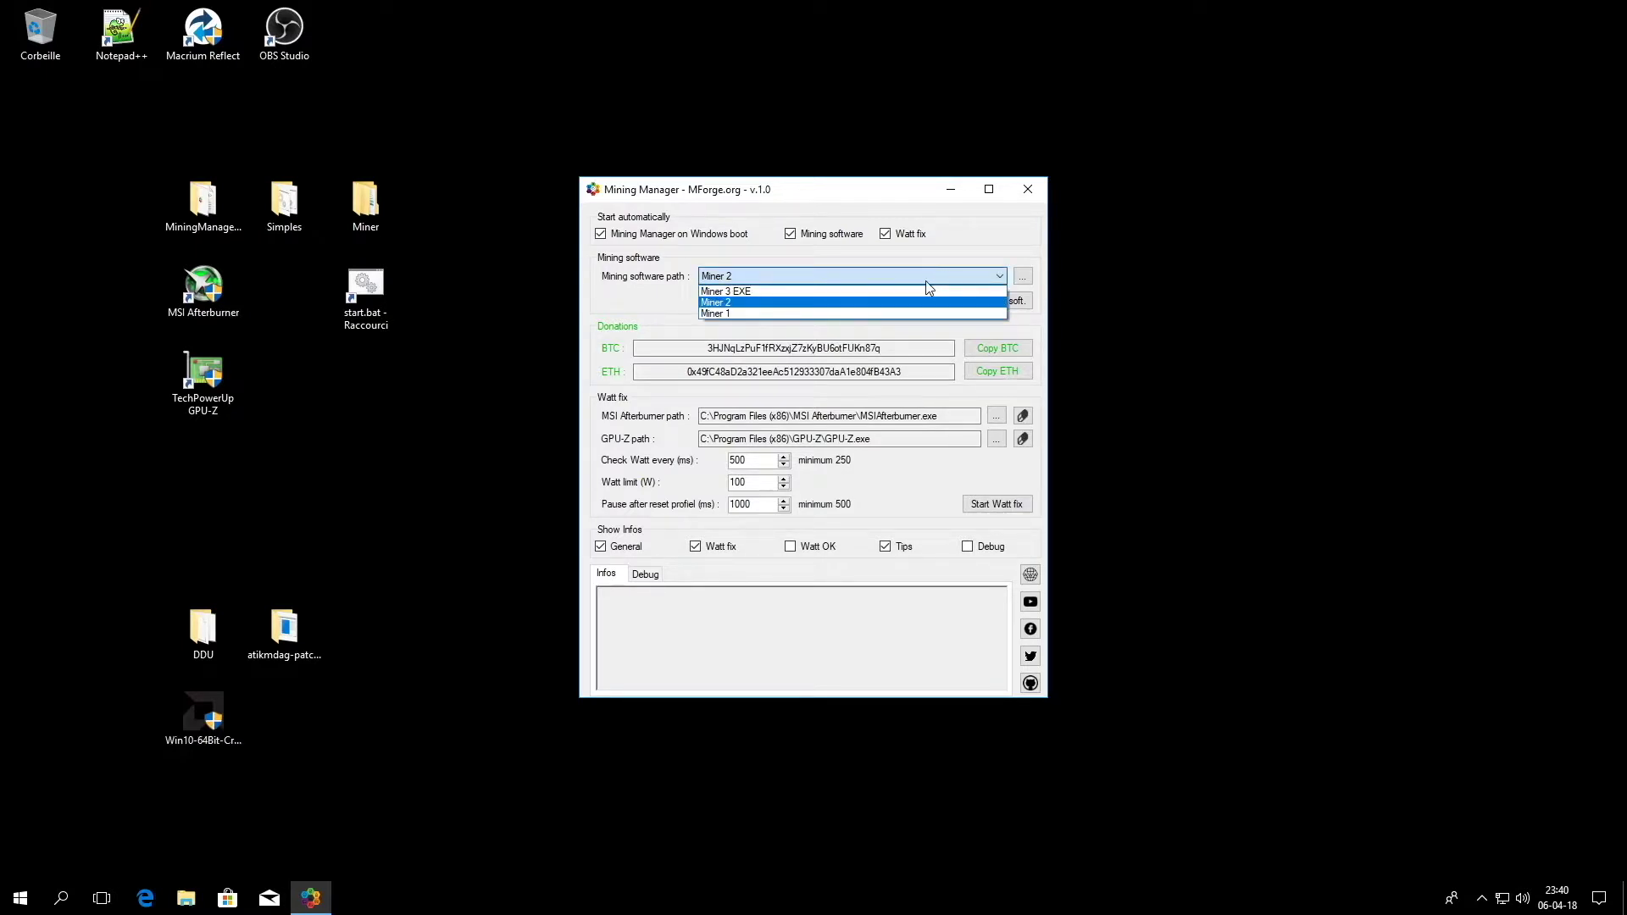
pyautogui.click(808, 314)
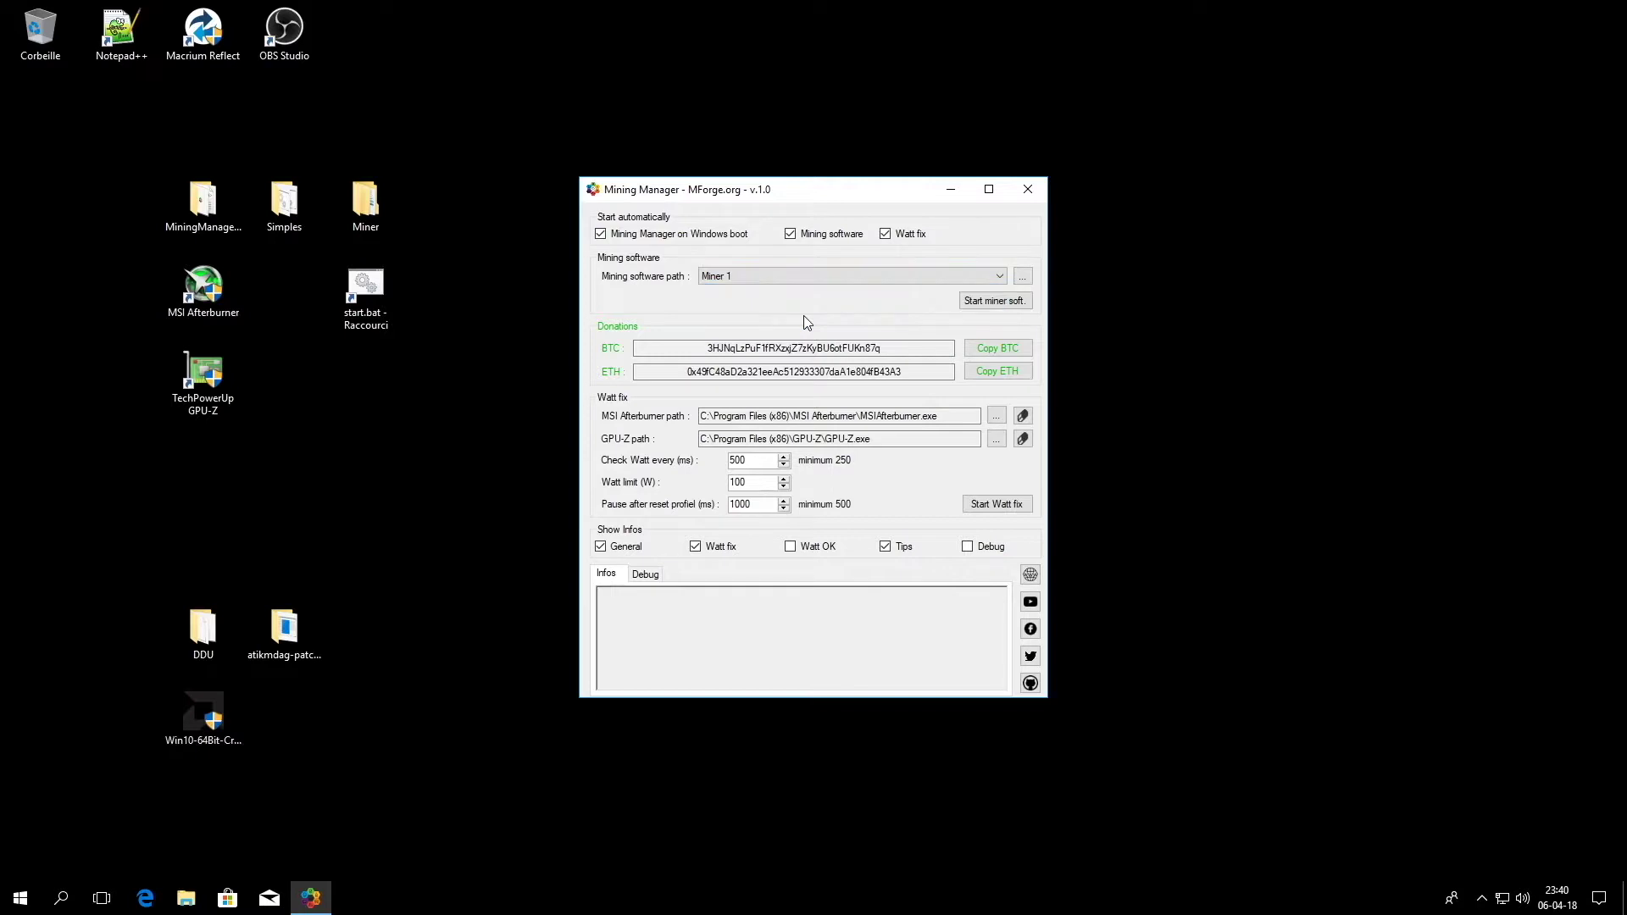
pyautogui.click(989, 303)
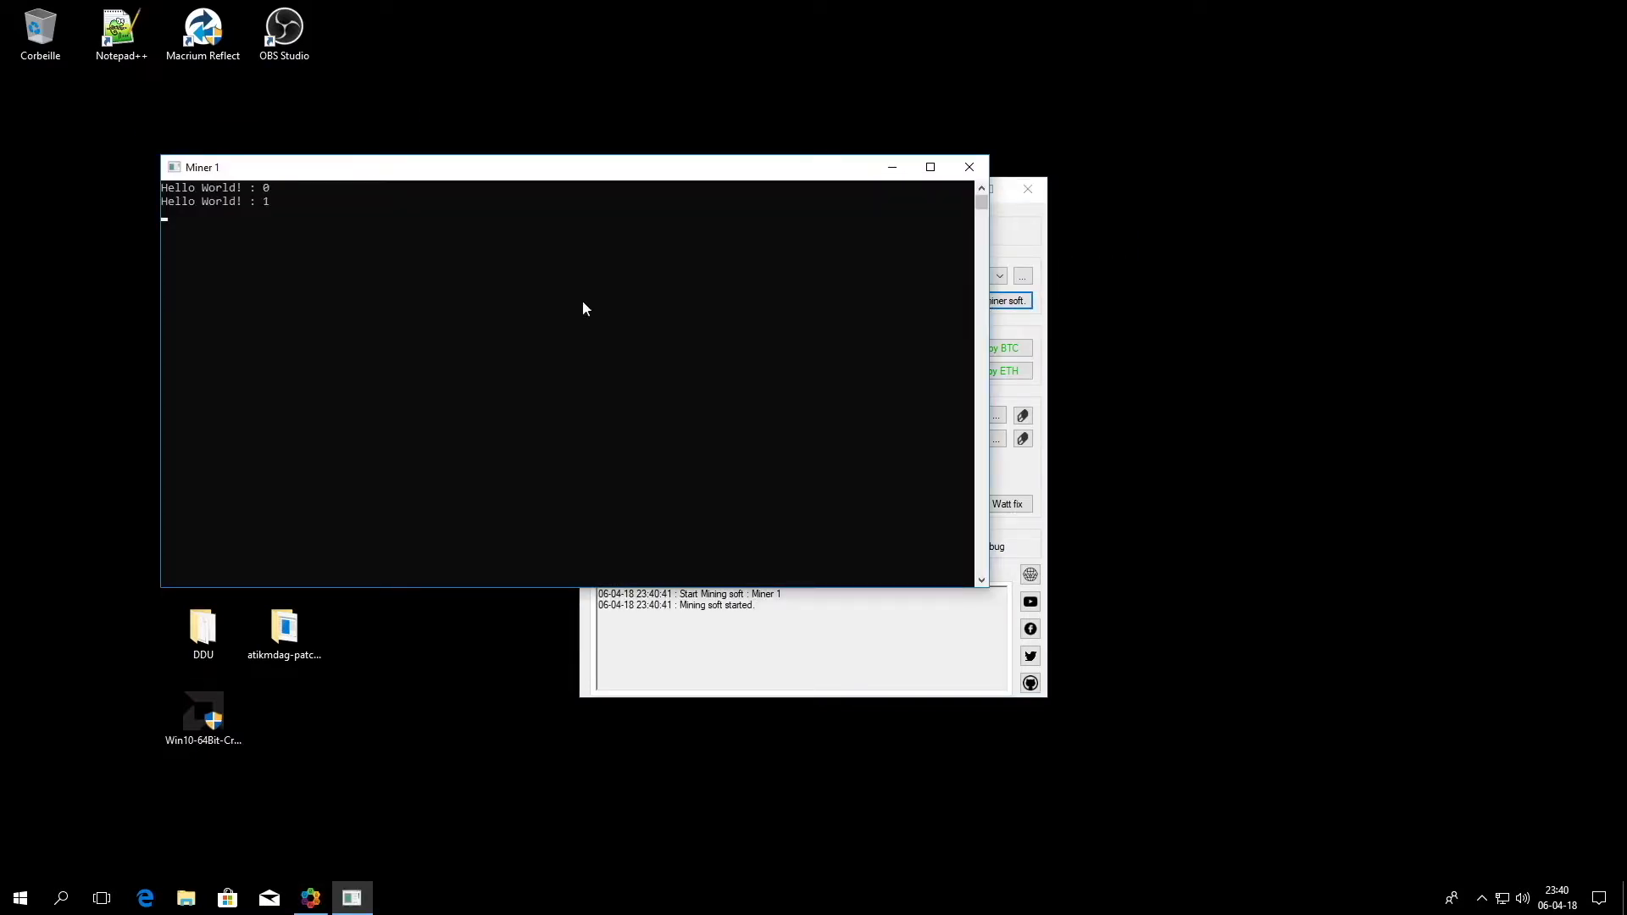
pyautogui.moveTo(320, 176); pyautogui.dragTo(273, 320)
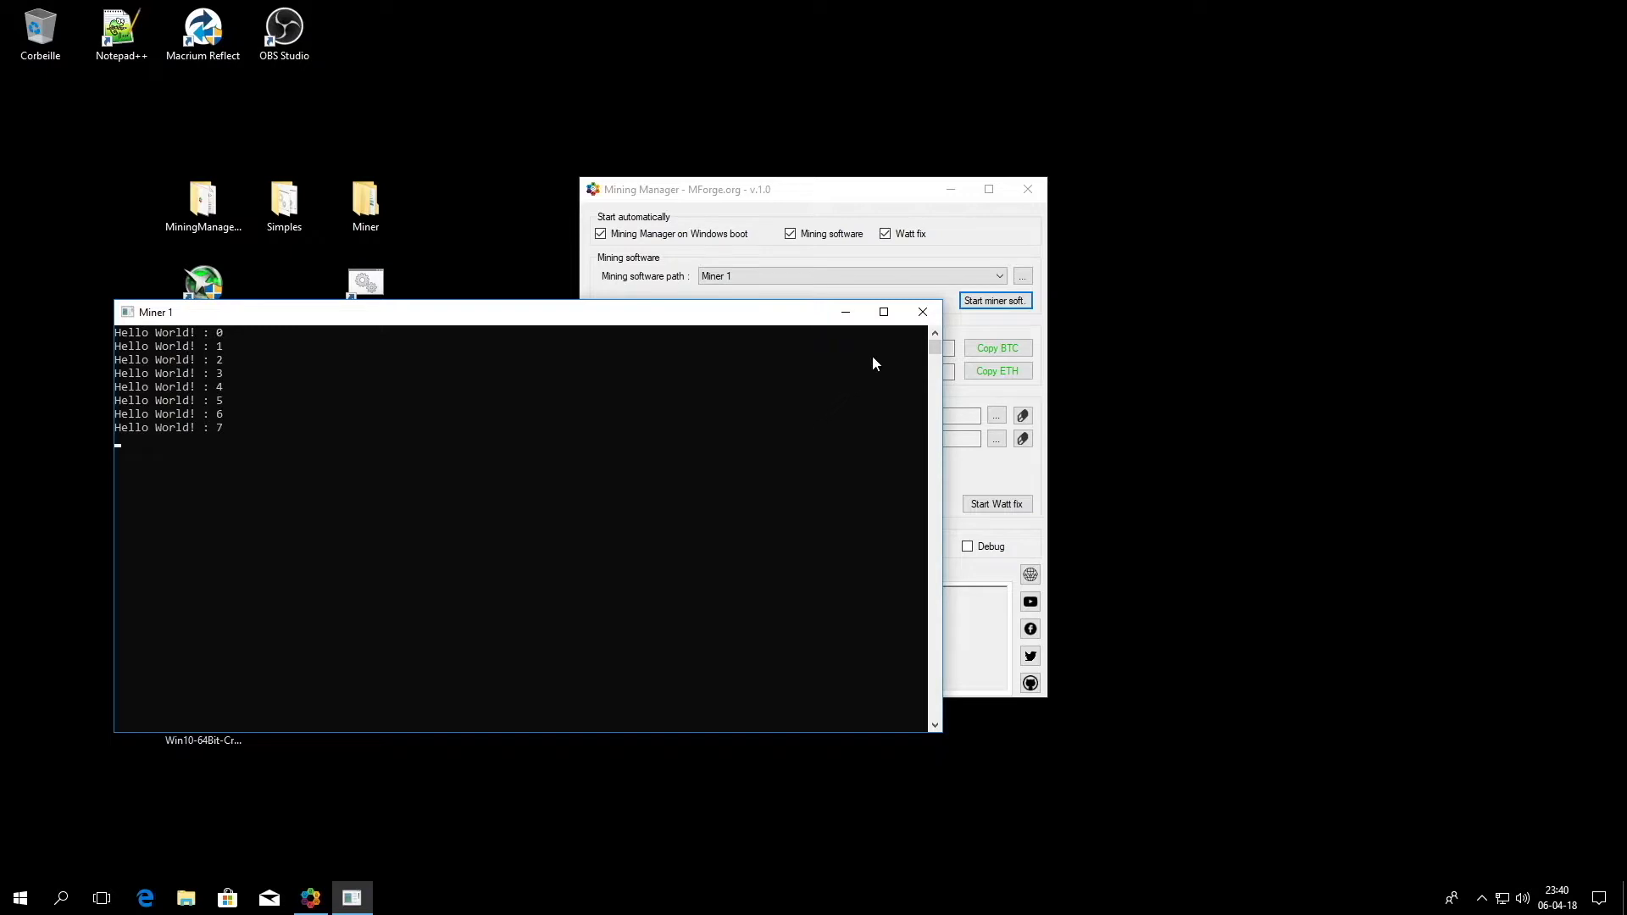
pyautogui.click(922, 315)
# Step: Switch the mining software to Miner 2, test-run it and close its console
pyautogui.click(927, 278)
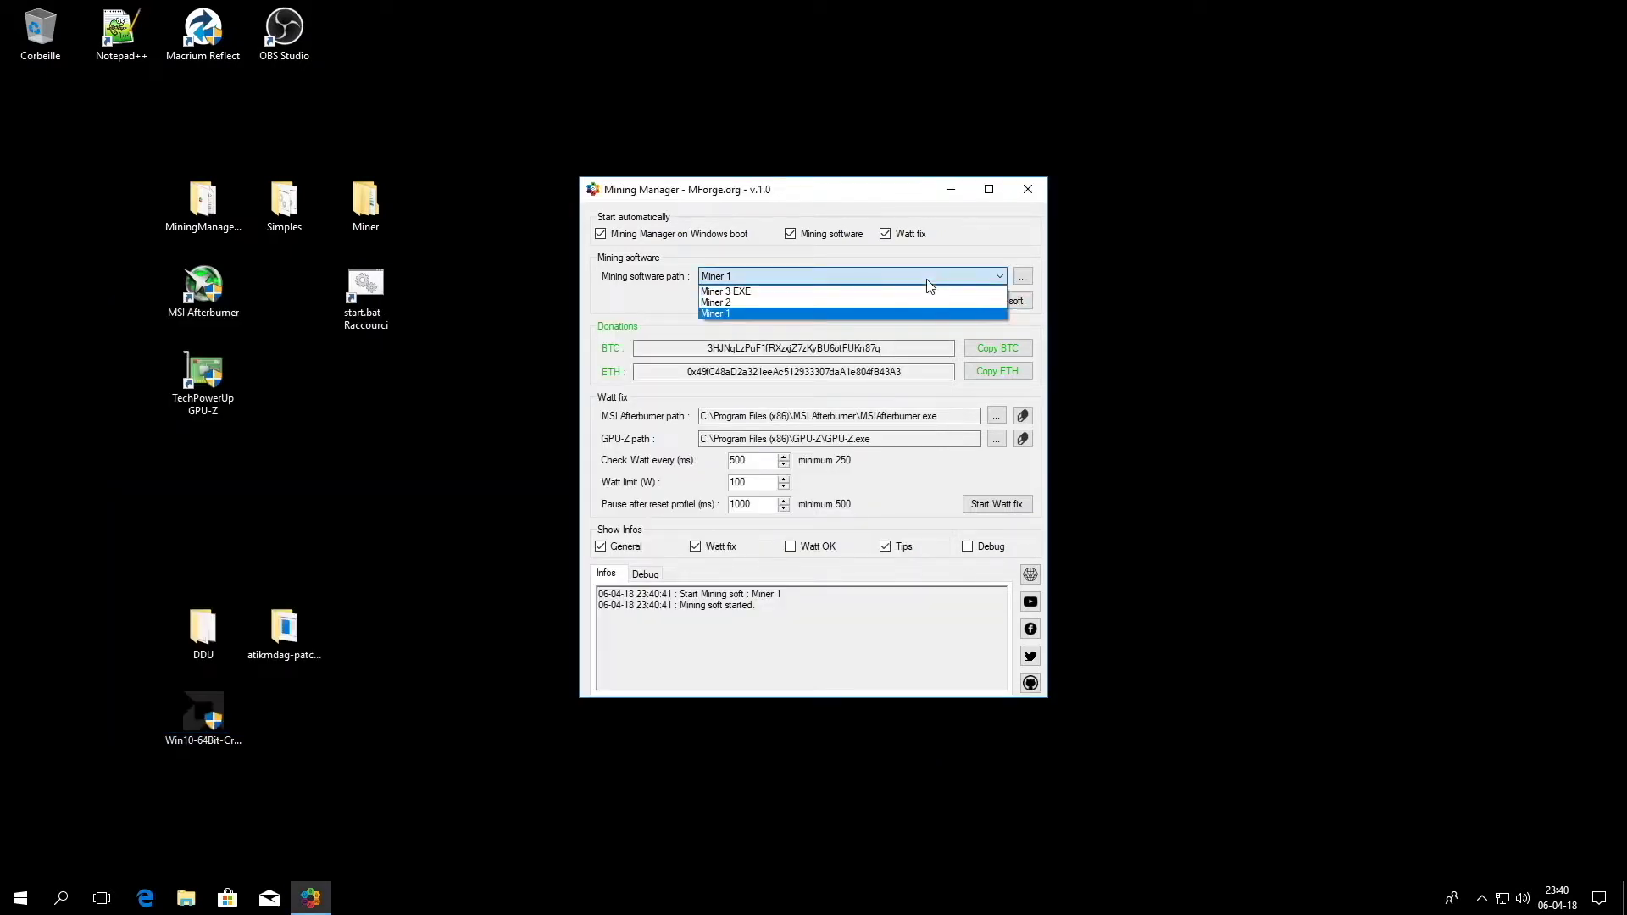
pyautogui.click(894, 303)
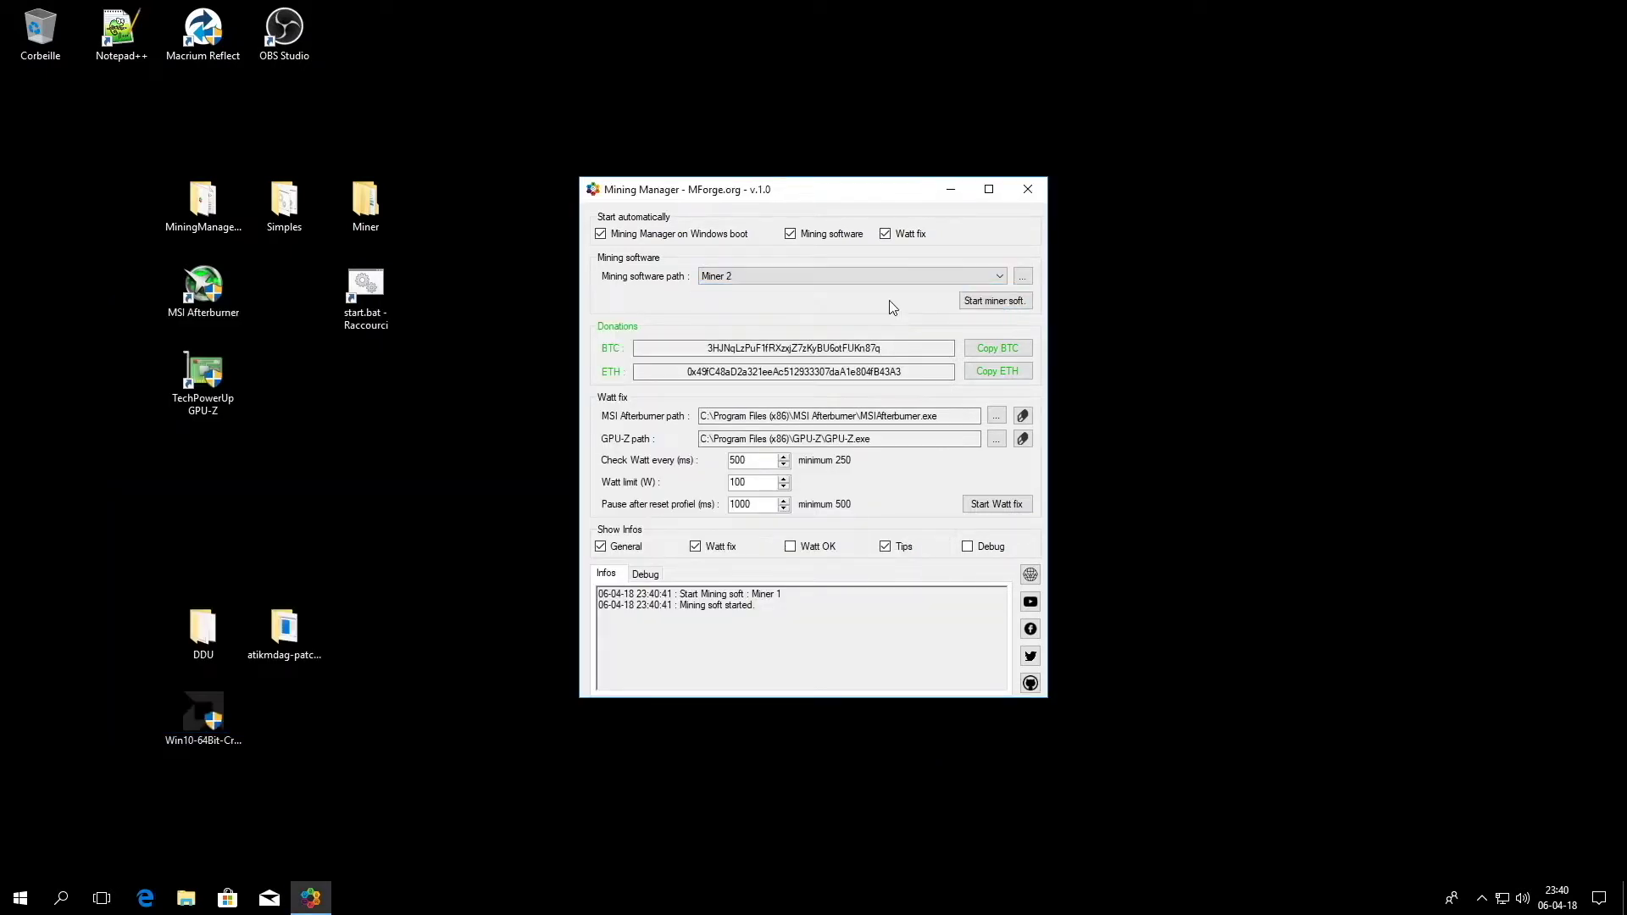
pyautogui.click(1015, 302)
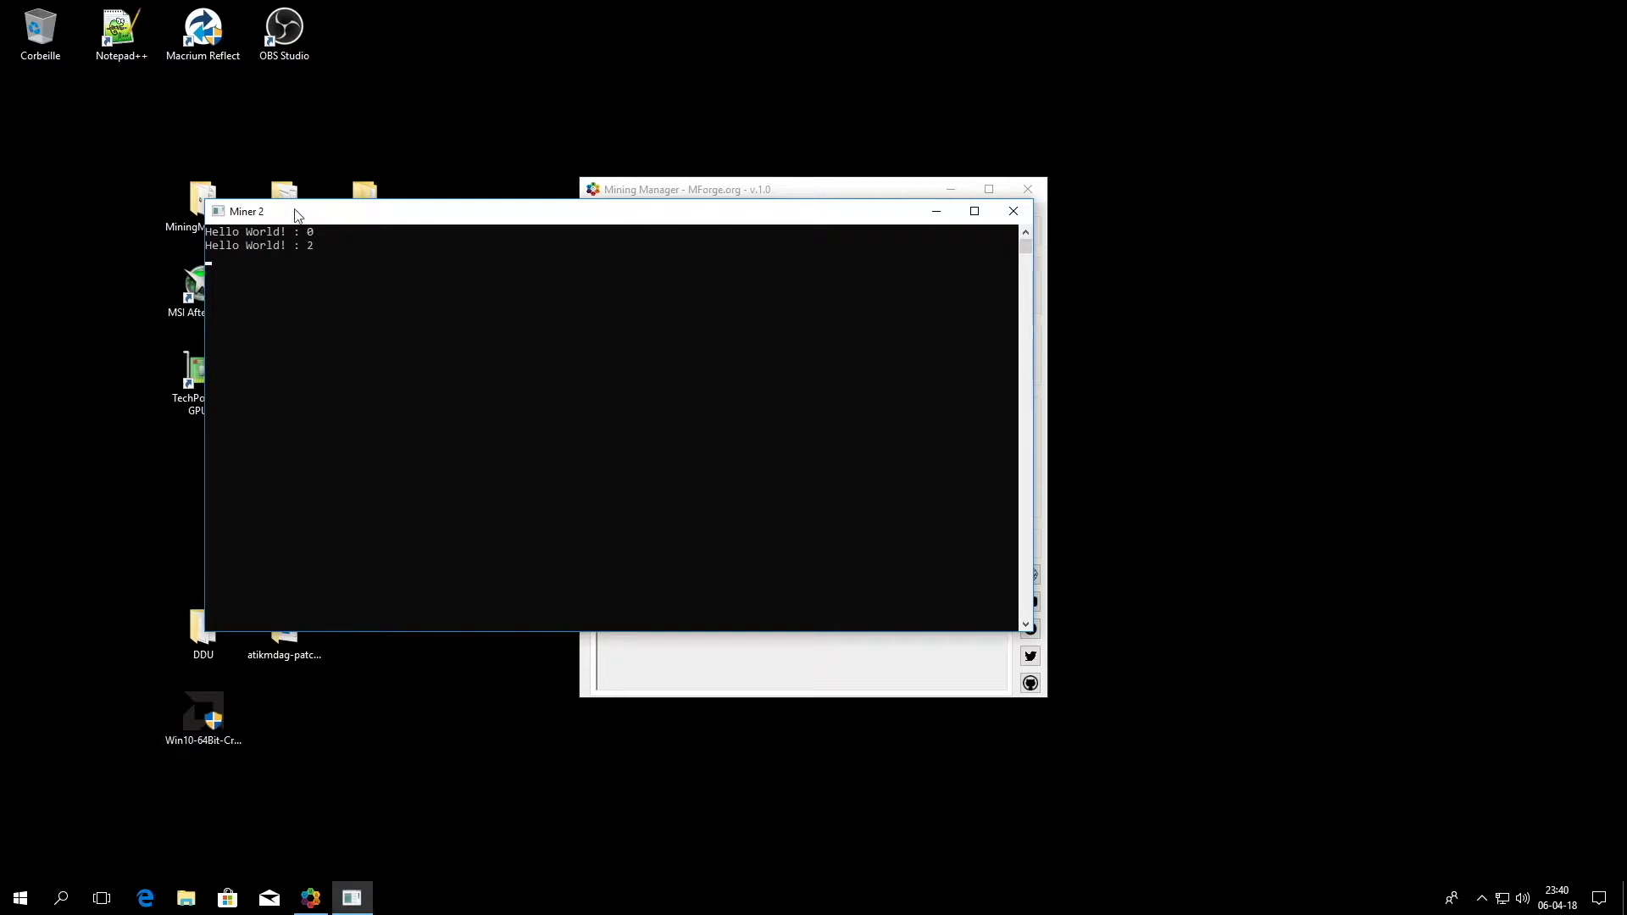
pyautogui.click(1003, 218)
# Step: Test-run Miner 3 EXE as the mining software, close its console, and set the mining software back to Miner 1
pyautogui.click(944, 276)
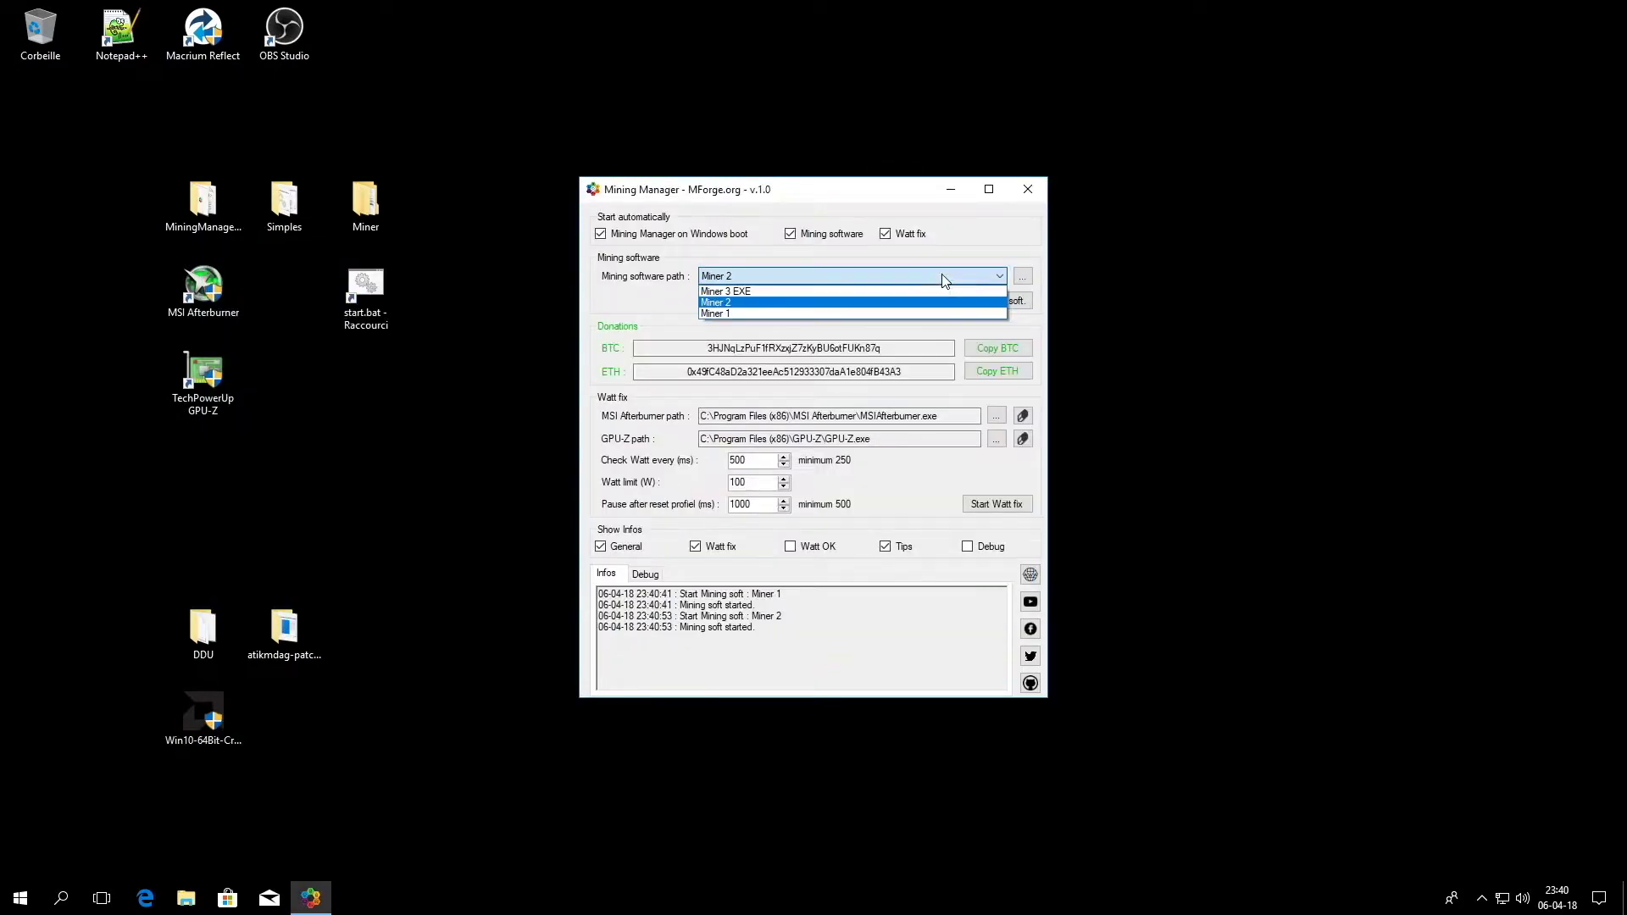
pyautogui.click(798, 293)
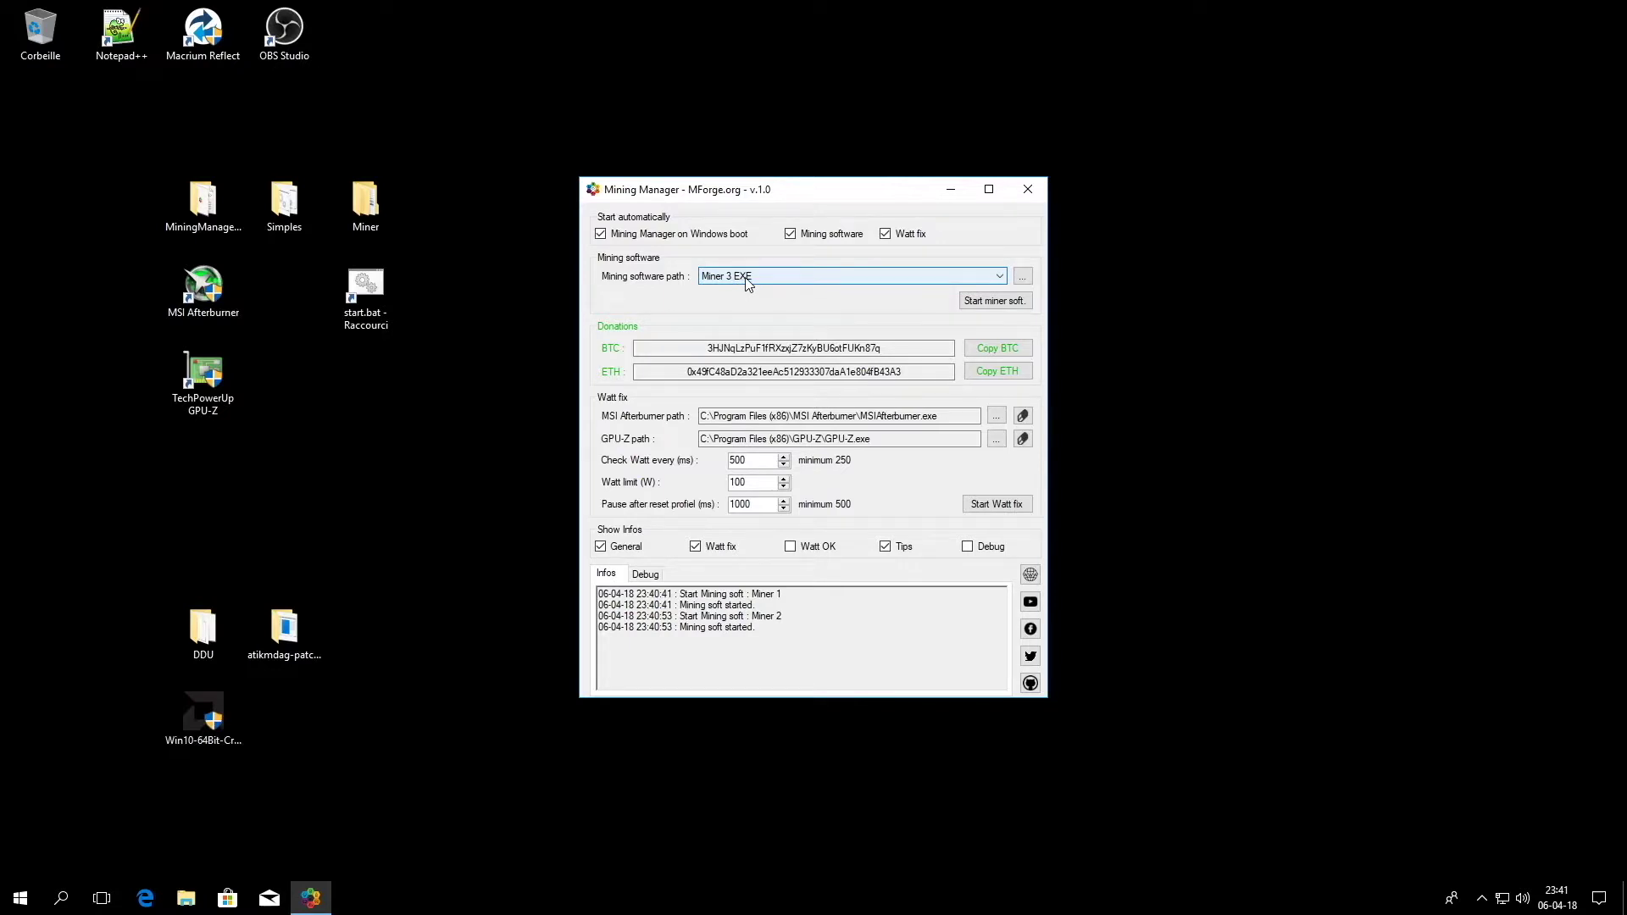
pyautogui.click(994, 301)
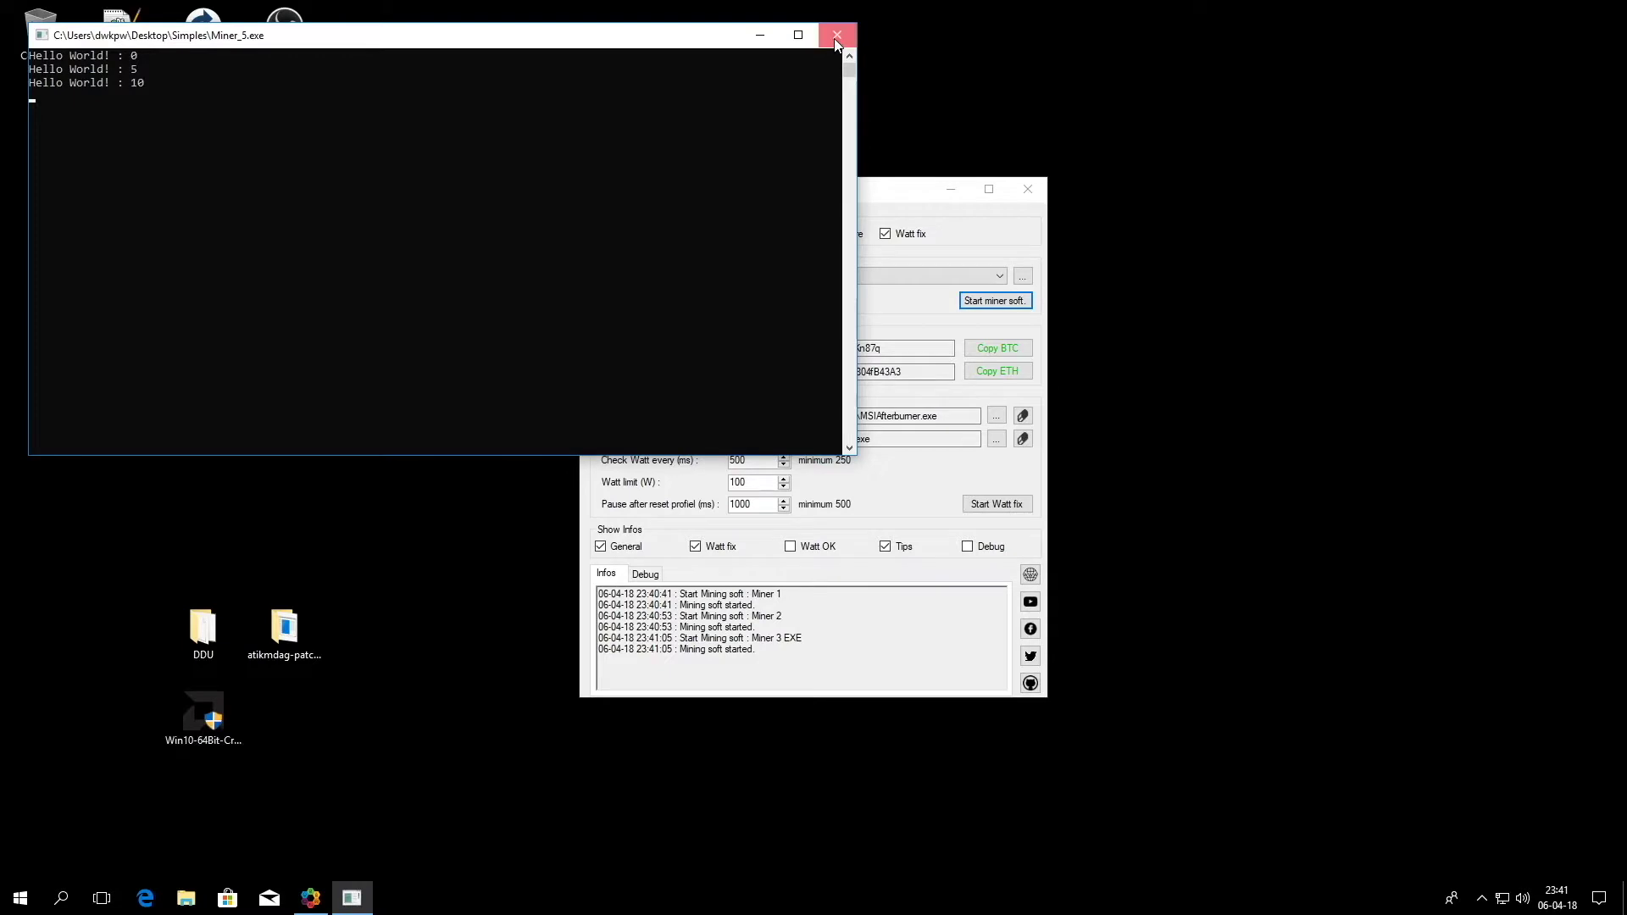
pyautogui.click(838, 35)
pyautogui.click(848, 276)
pyautogui.click(806, 313)
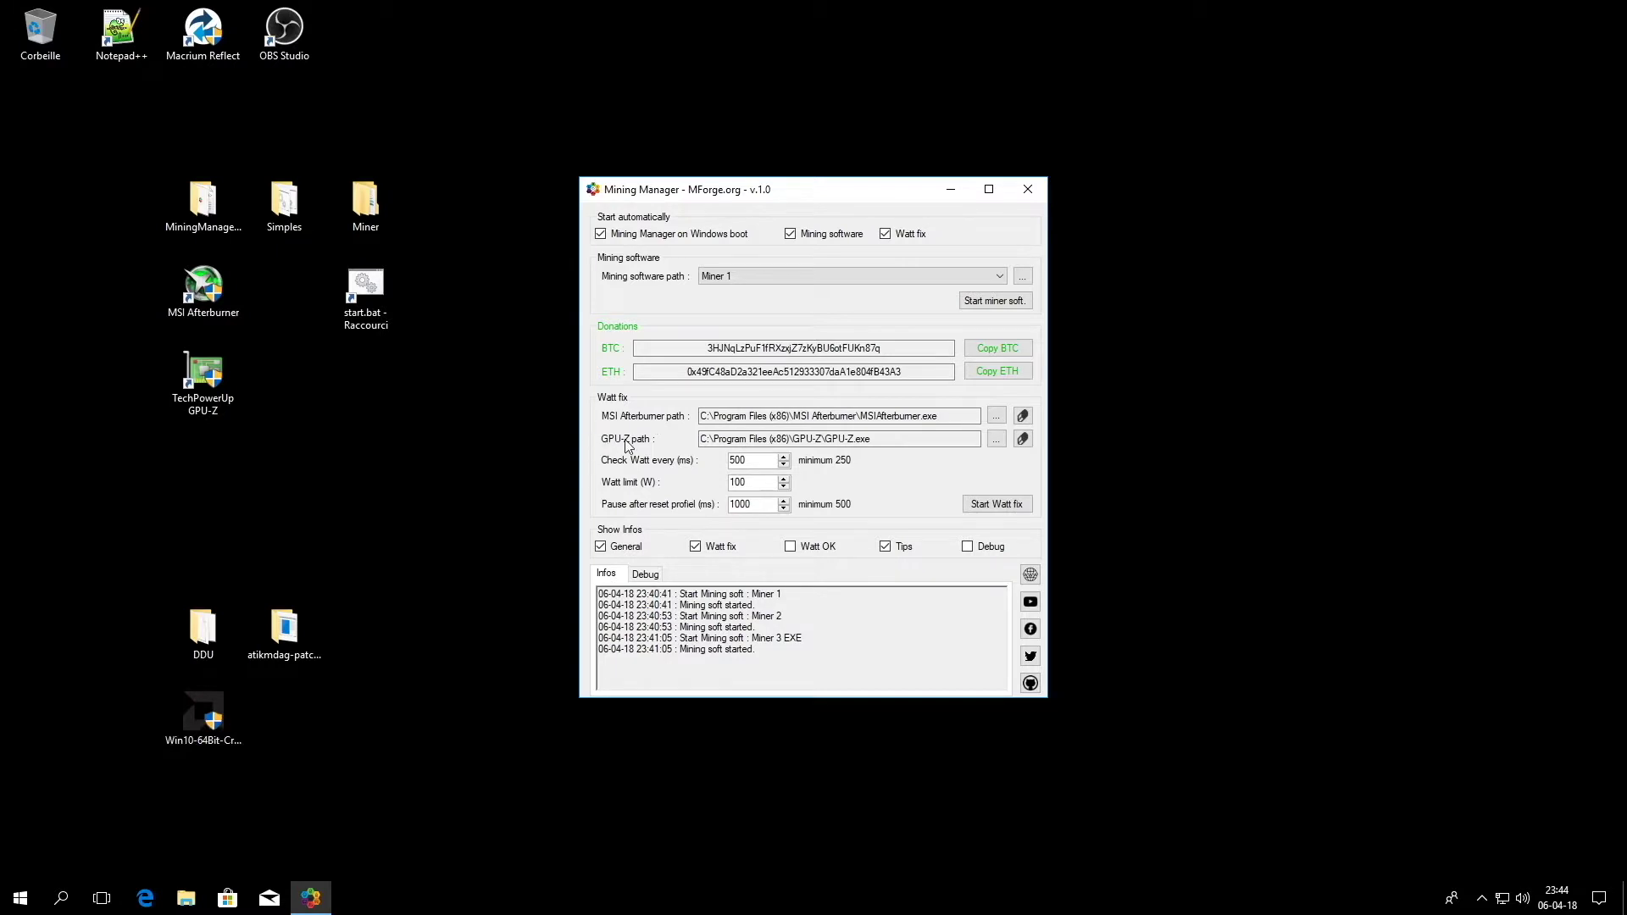
# Step: Launch MSI Afterburner, reposition its window lower on the desktop and bring Mining Manager back to the front
pyautogui.doubleClick(225, 300)
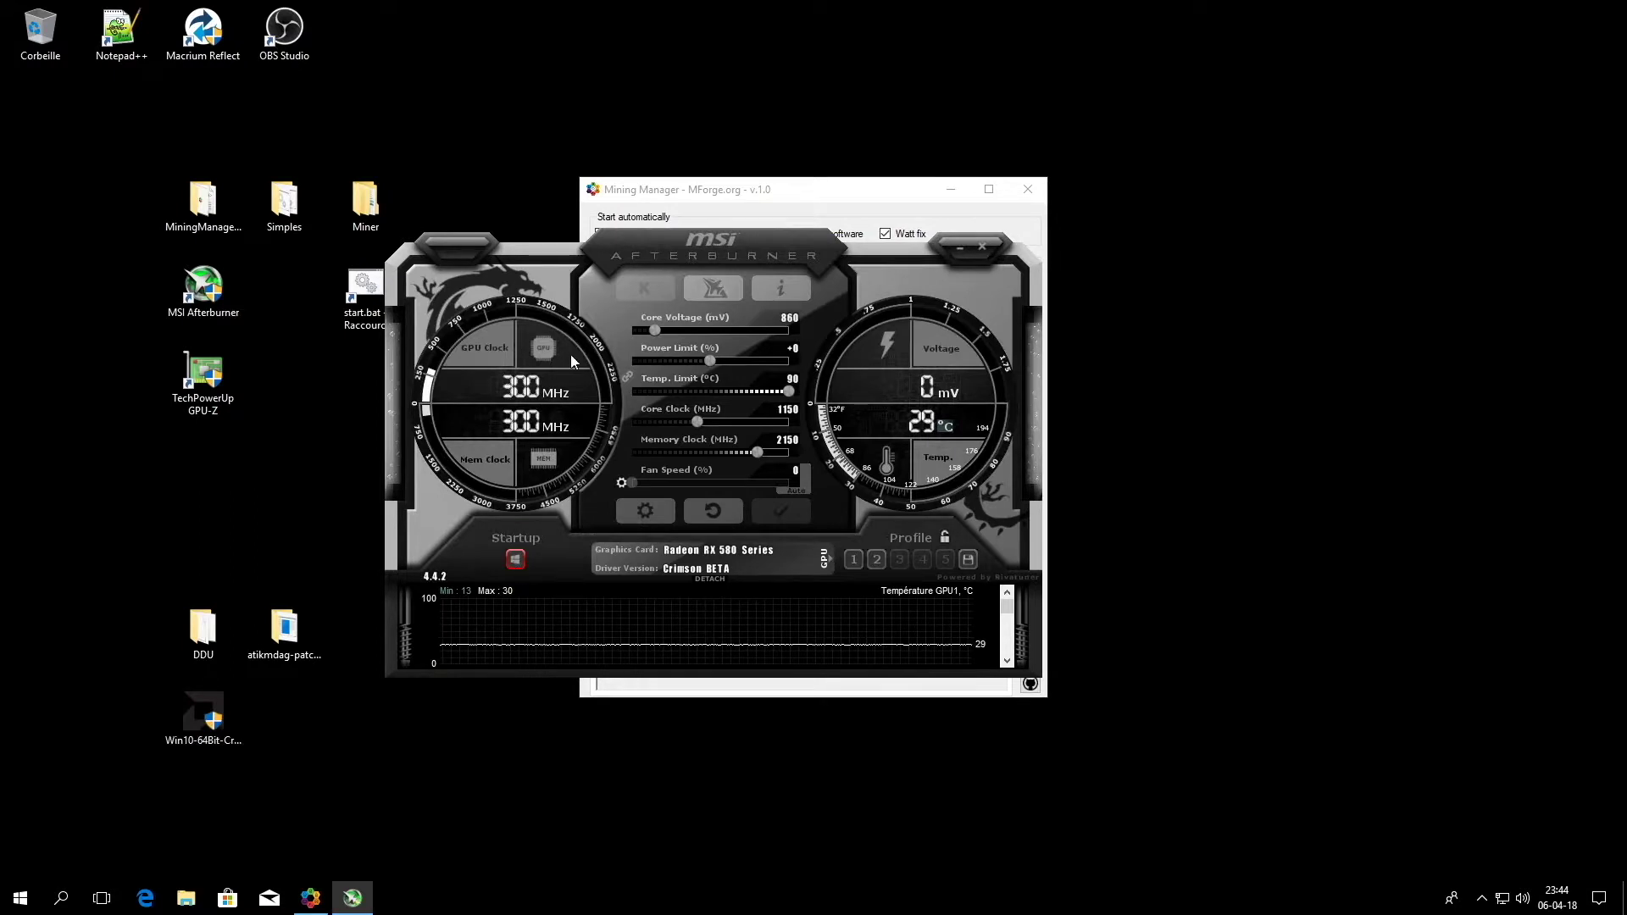
pyautogui.moveTo(570, 277); pyautogui.dragTo(563, 388)
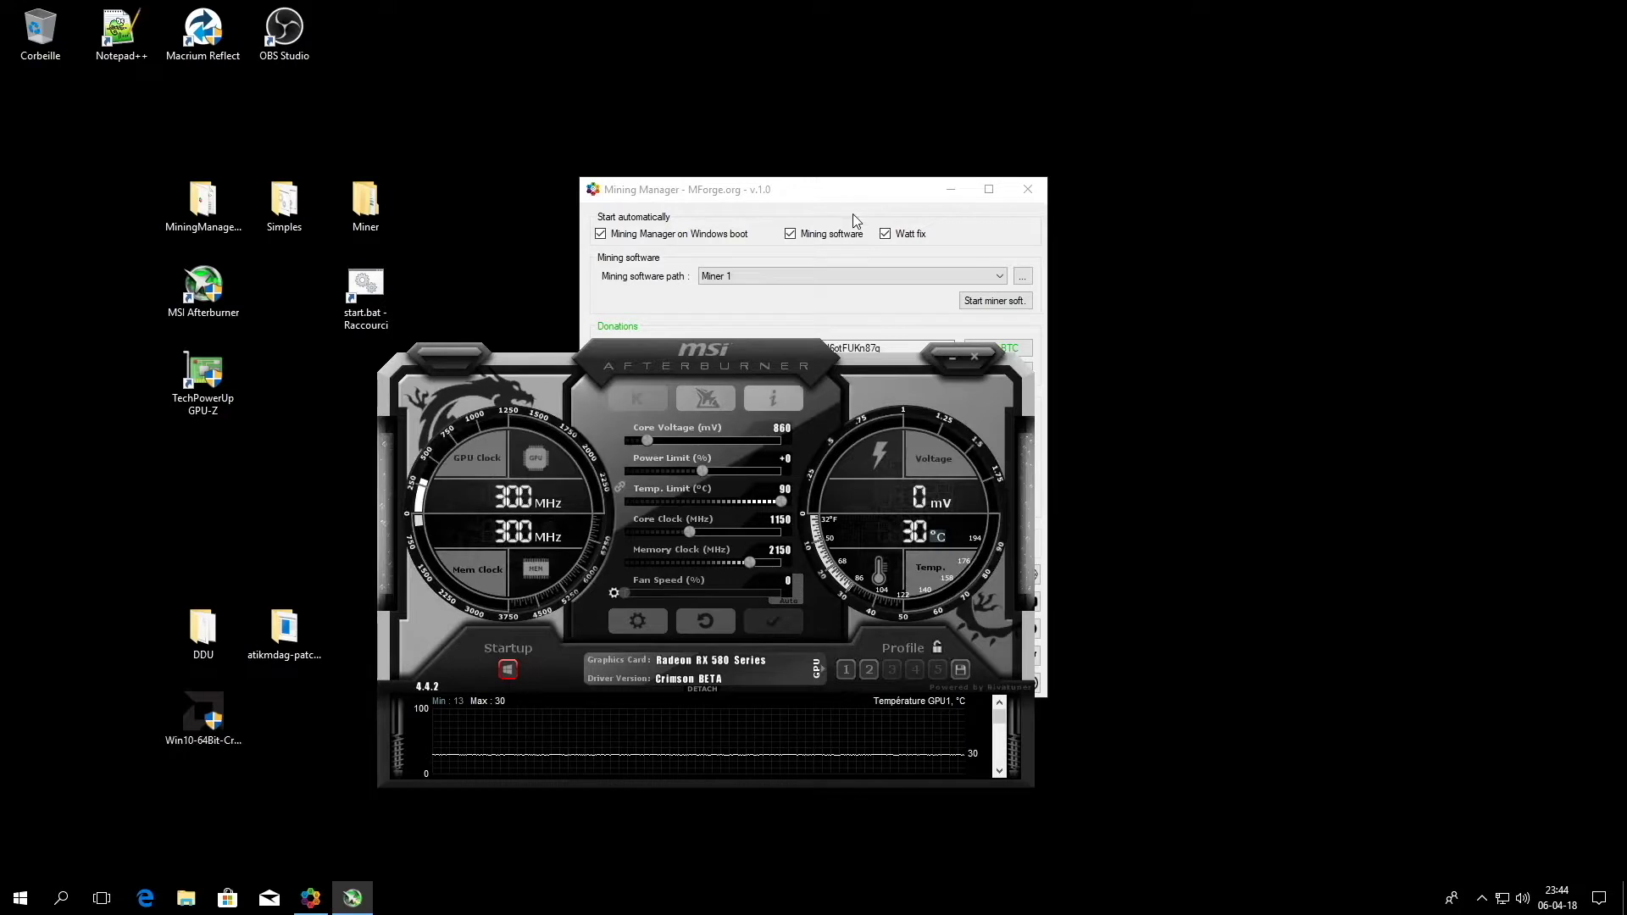
pyautogui.click(820, 198)
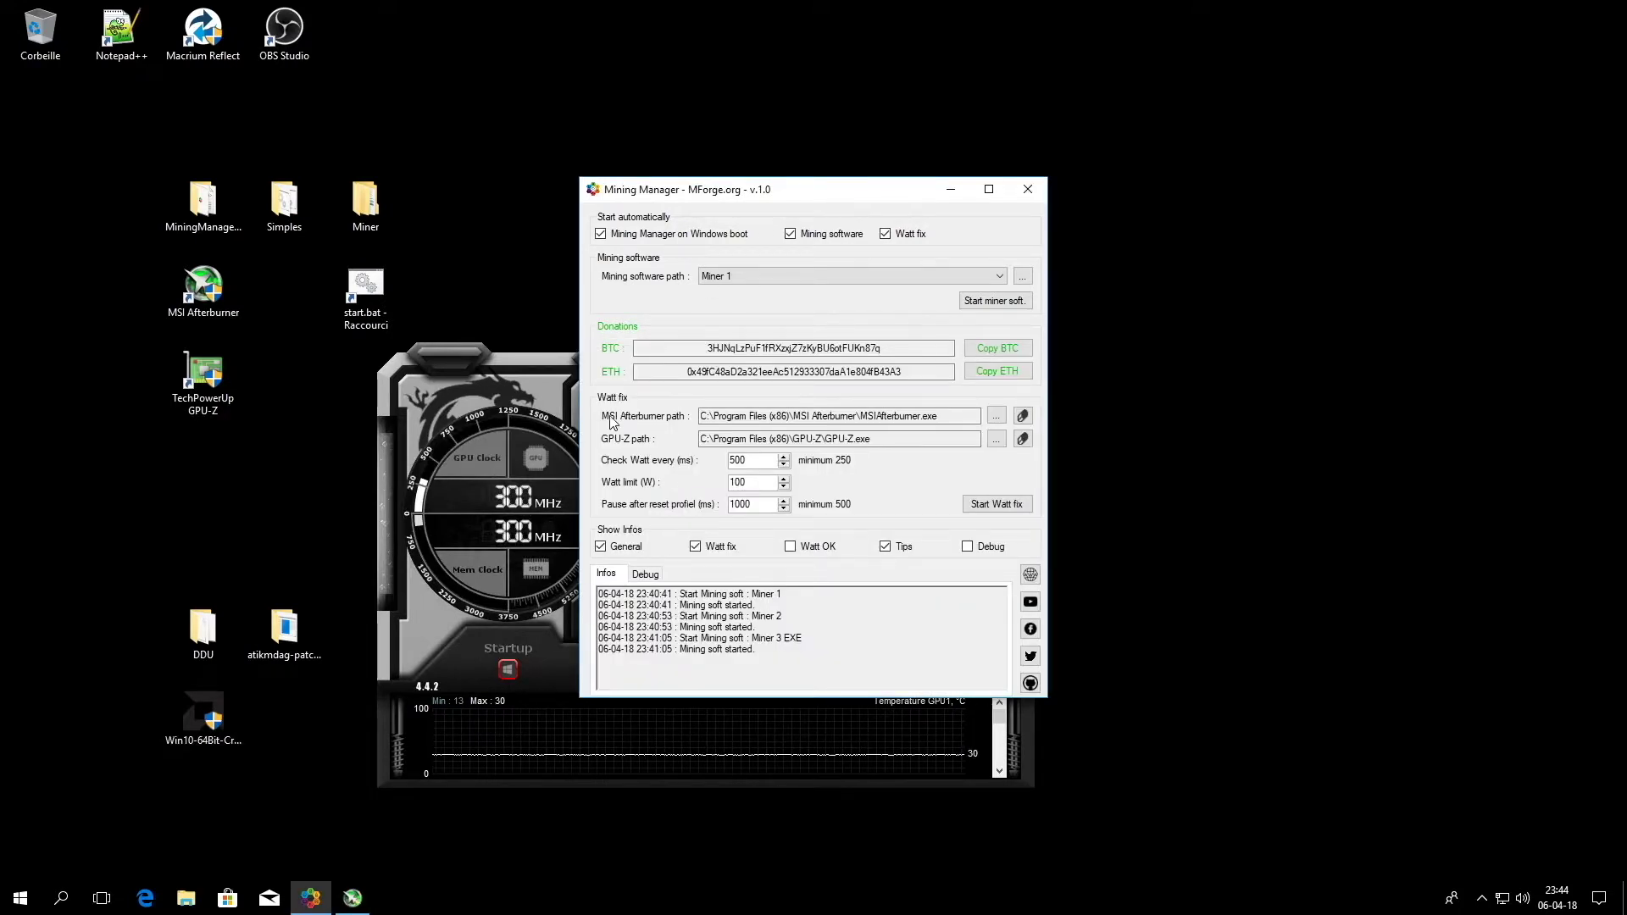
# Step: Examine the MSI Afterburner path in the Watt fix settings, highlighting its Program Files location
pyautogui.moveTo(711, 421)
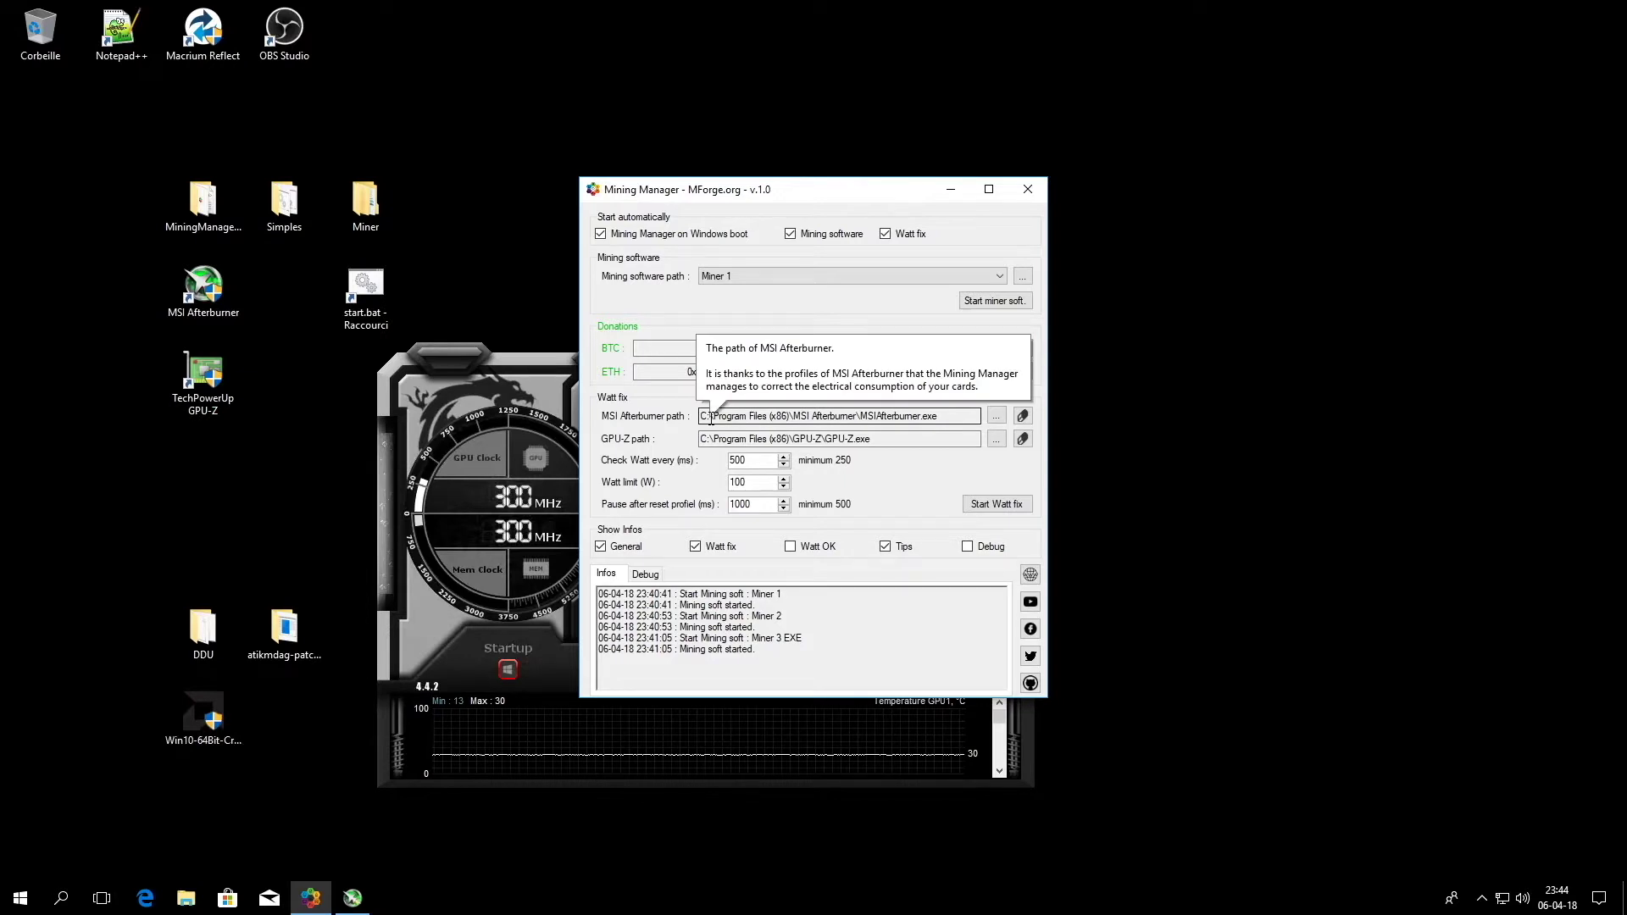
pyautogui.moveTo(702, 420)
pyautogui.mouseDown()
pyautogui.moveTo(971, 433)
pyautogui.moveTo(703, 422)
pyautogui.mouseUp()
pyautogui.click(961, 419)
pyautogui.click(953, 424)
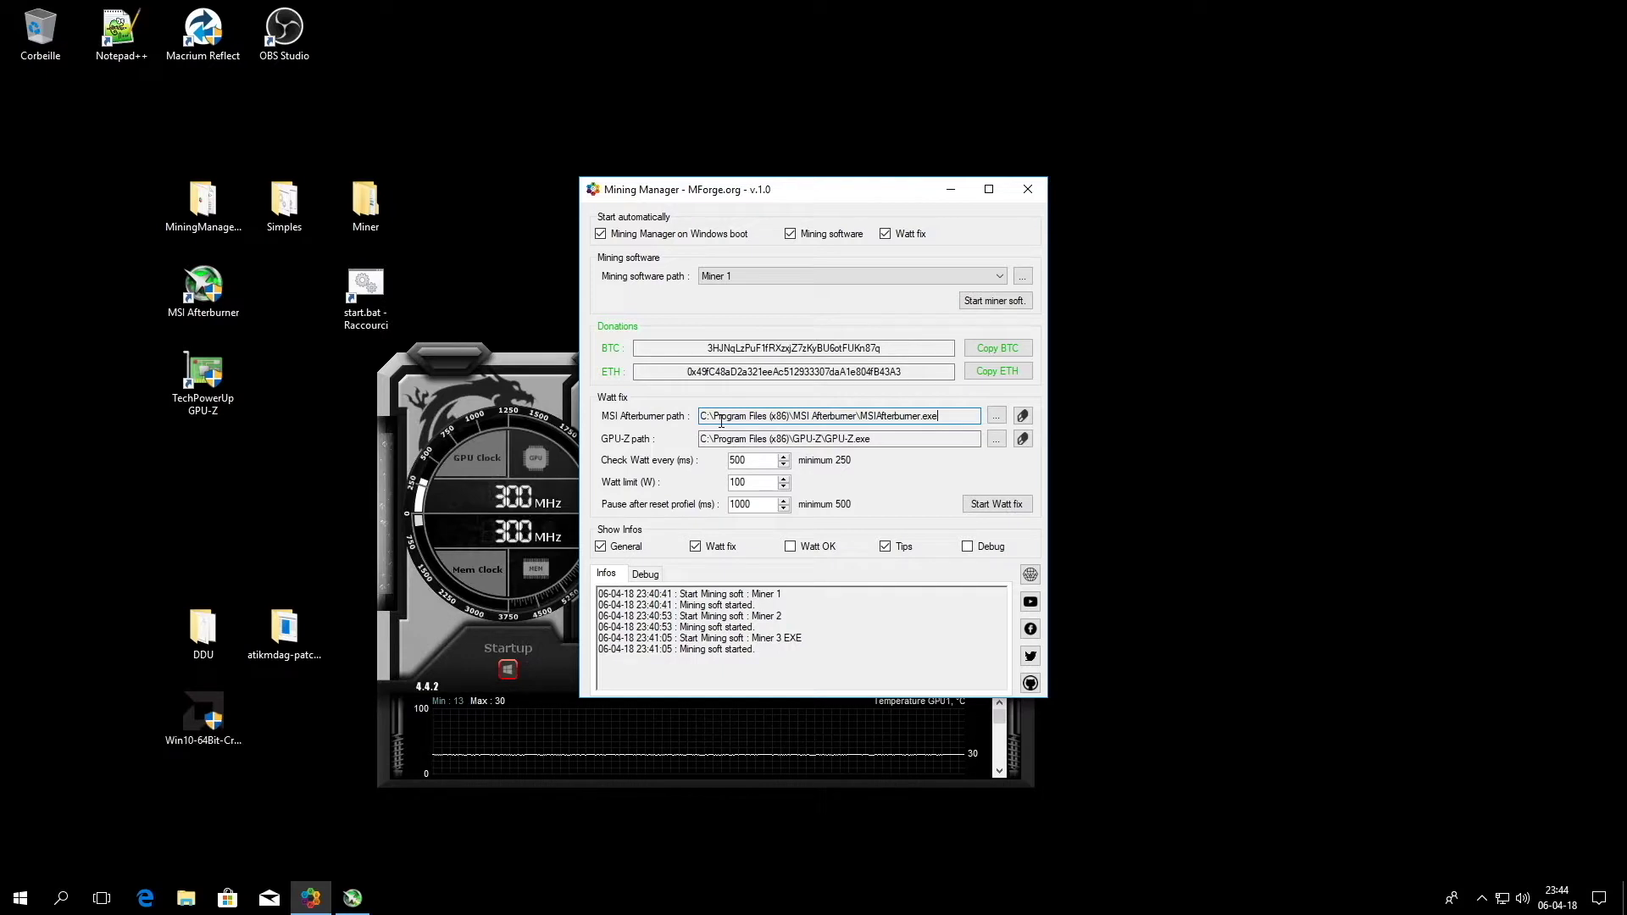
pyautogui.moveTo(792, 412)
pyautogui.moveTo(713, 416); pyautogui.dragTo(962, 417)
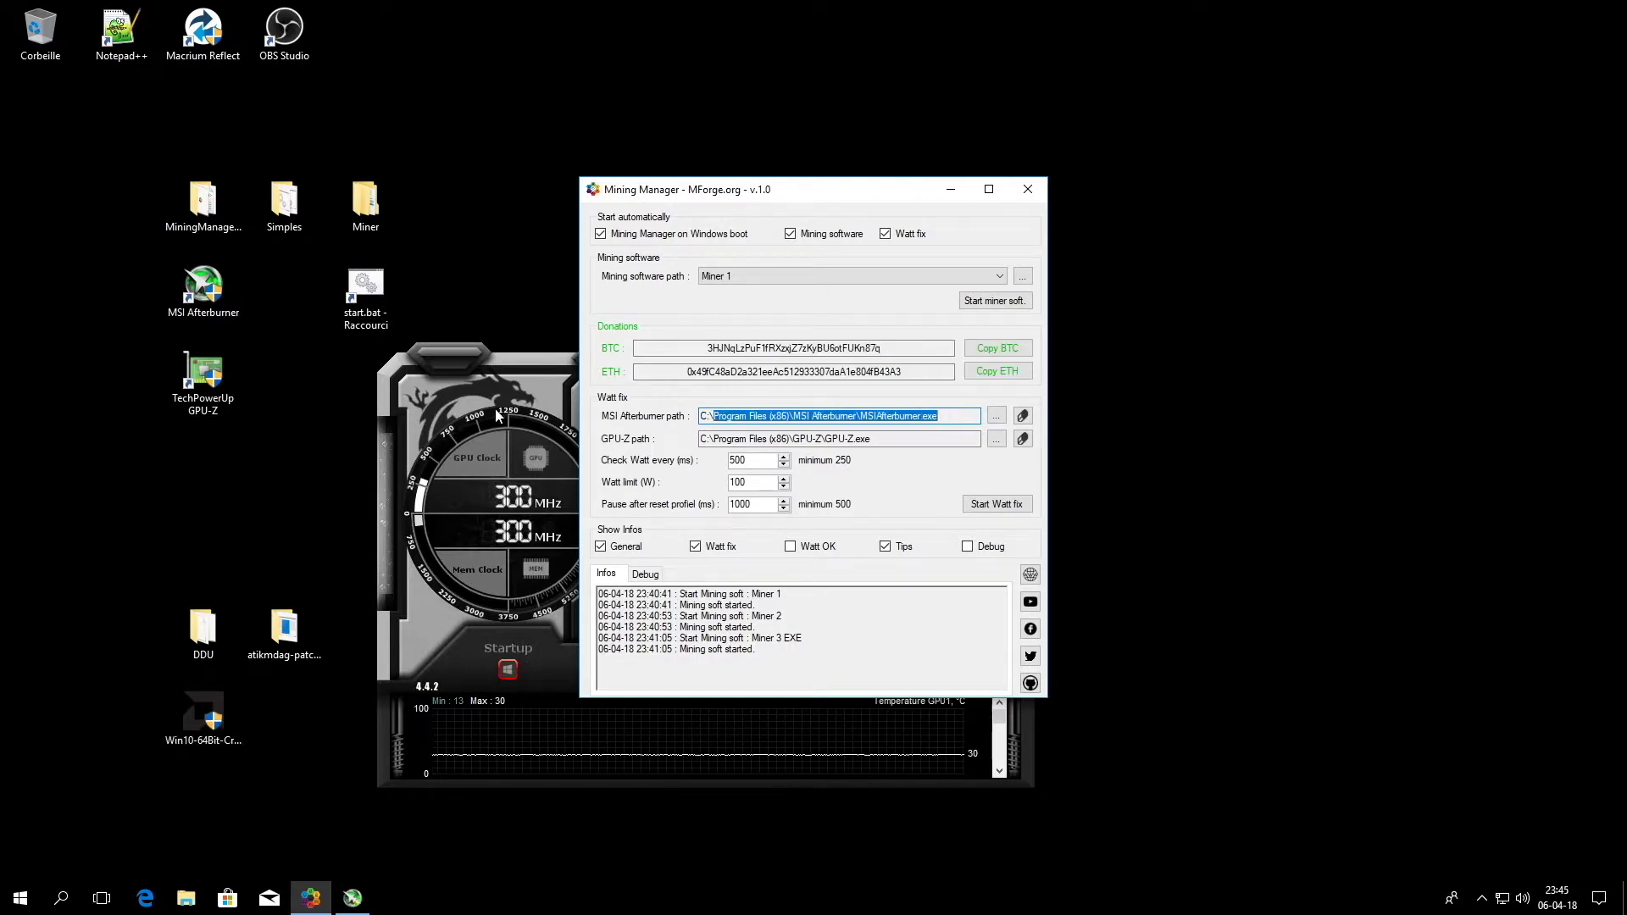
# Step: Switch to MSI Afterburner, inspect its start-with-Windows and start-minimized options in the properties, and close them unchanged
pyautogui.click(573, 639)
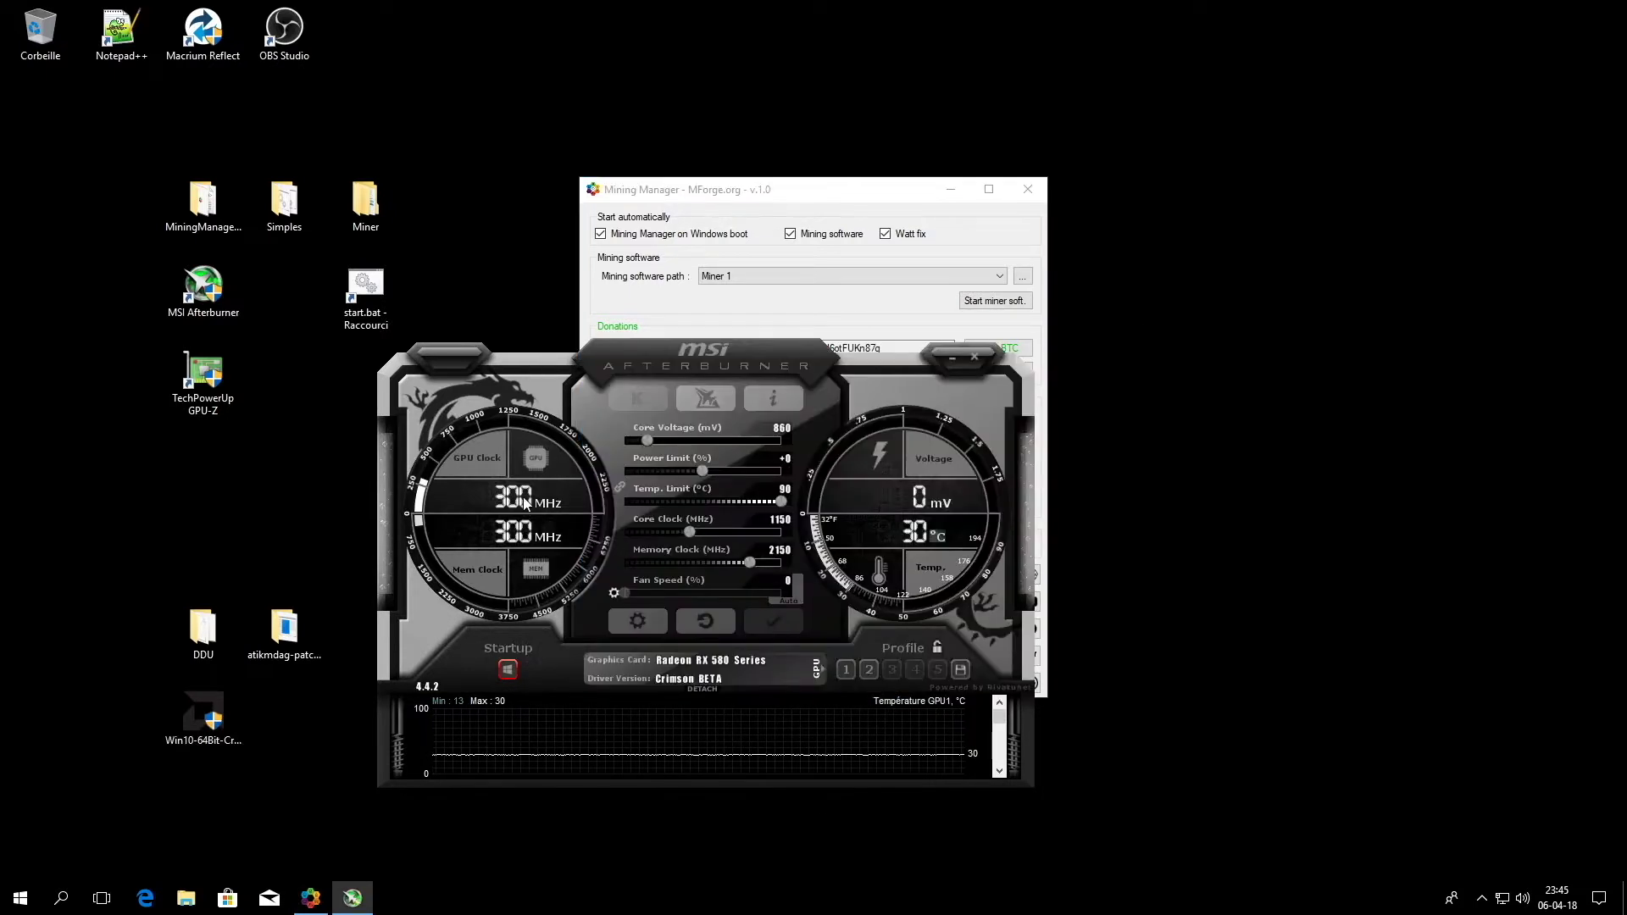
pyautogui.click(636, 622)
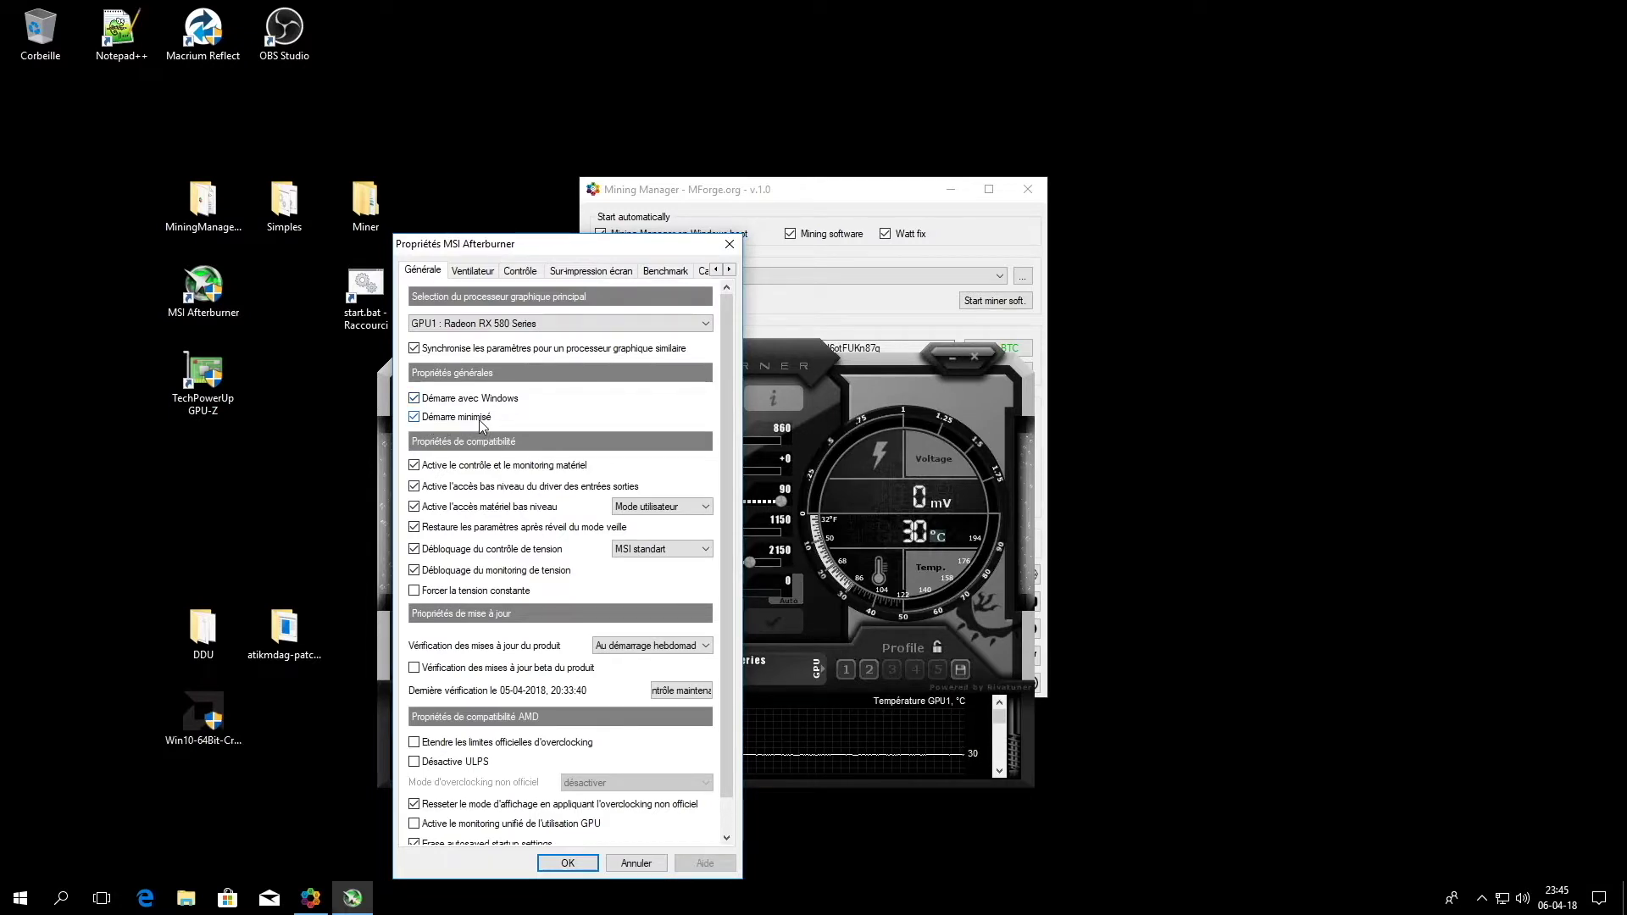
pyautogui.click(729, 245)
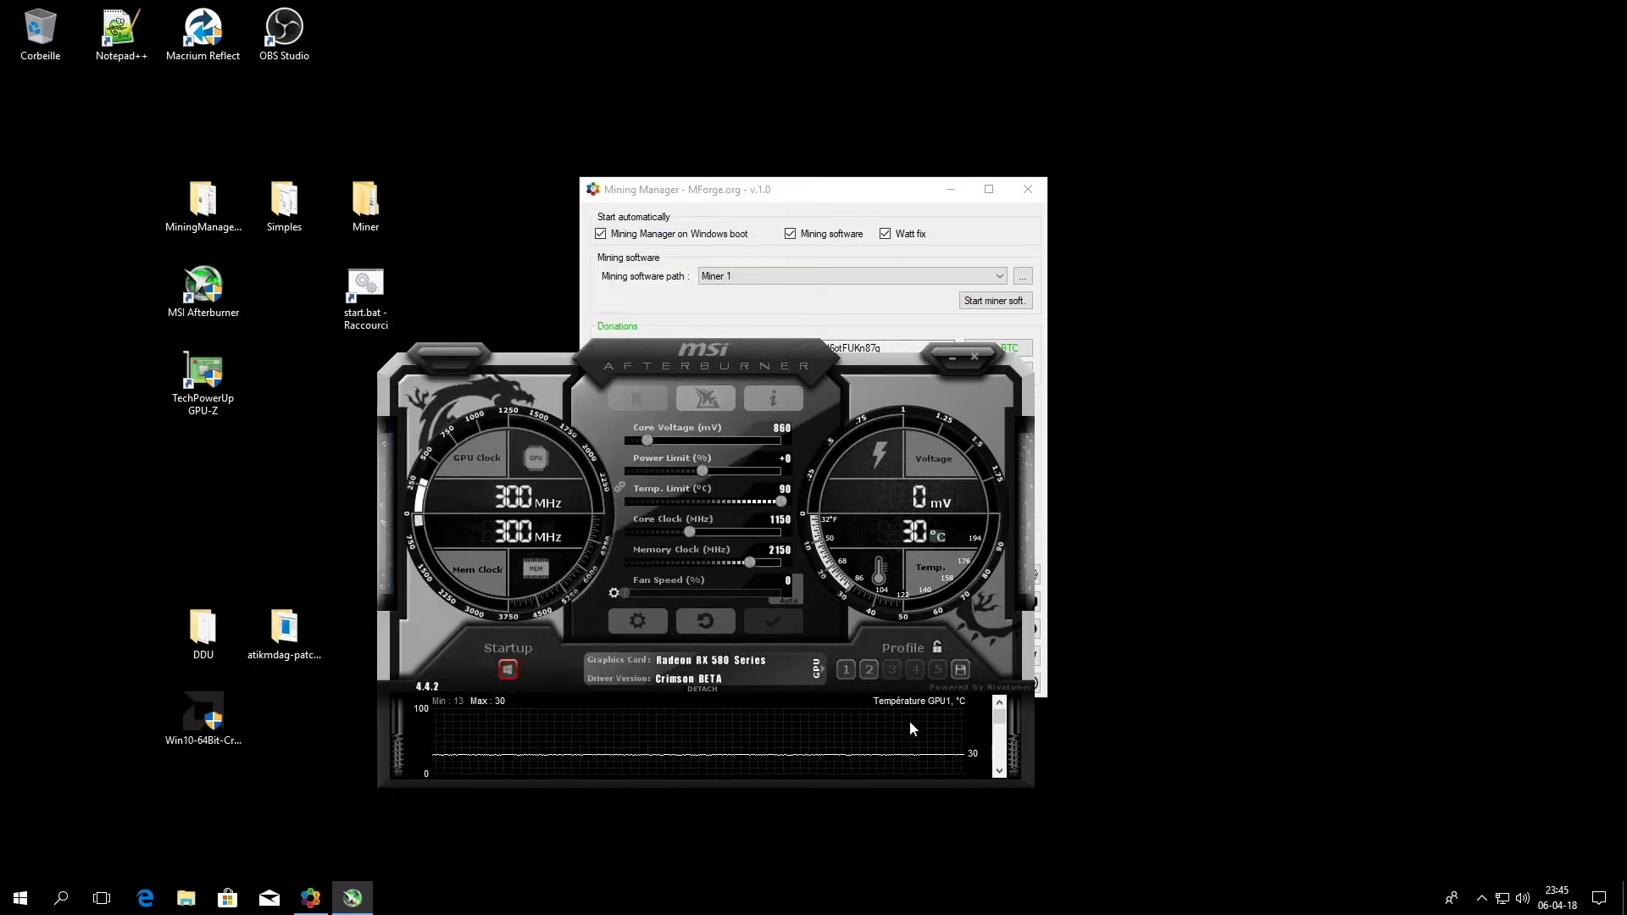
# Step: Load profile 1 in MSI Afterburner and save its settings to profile slot 1
pyautogui.click(844, 671)
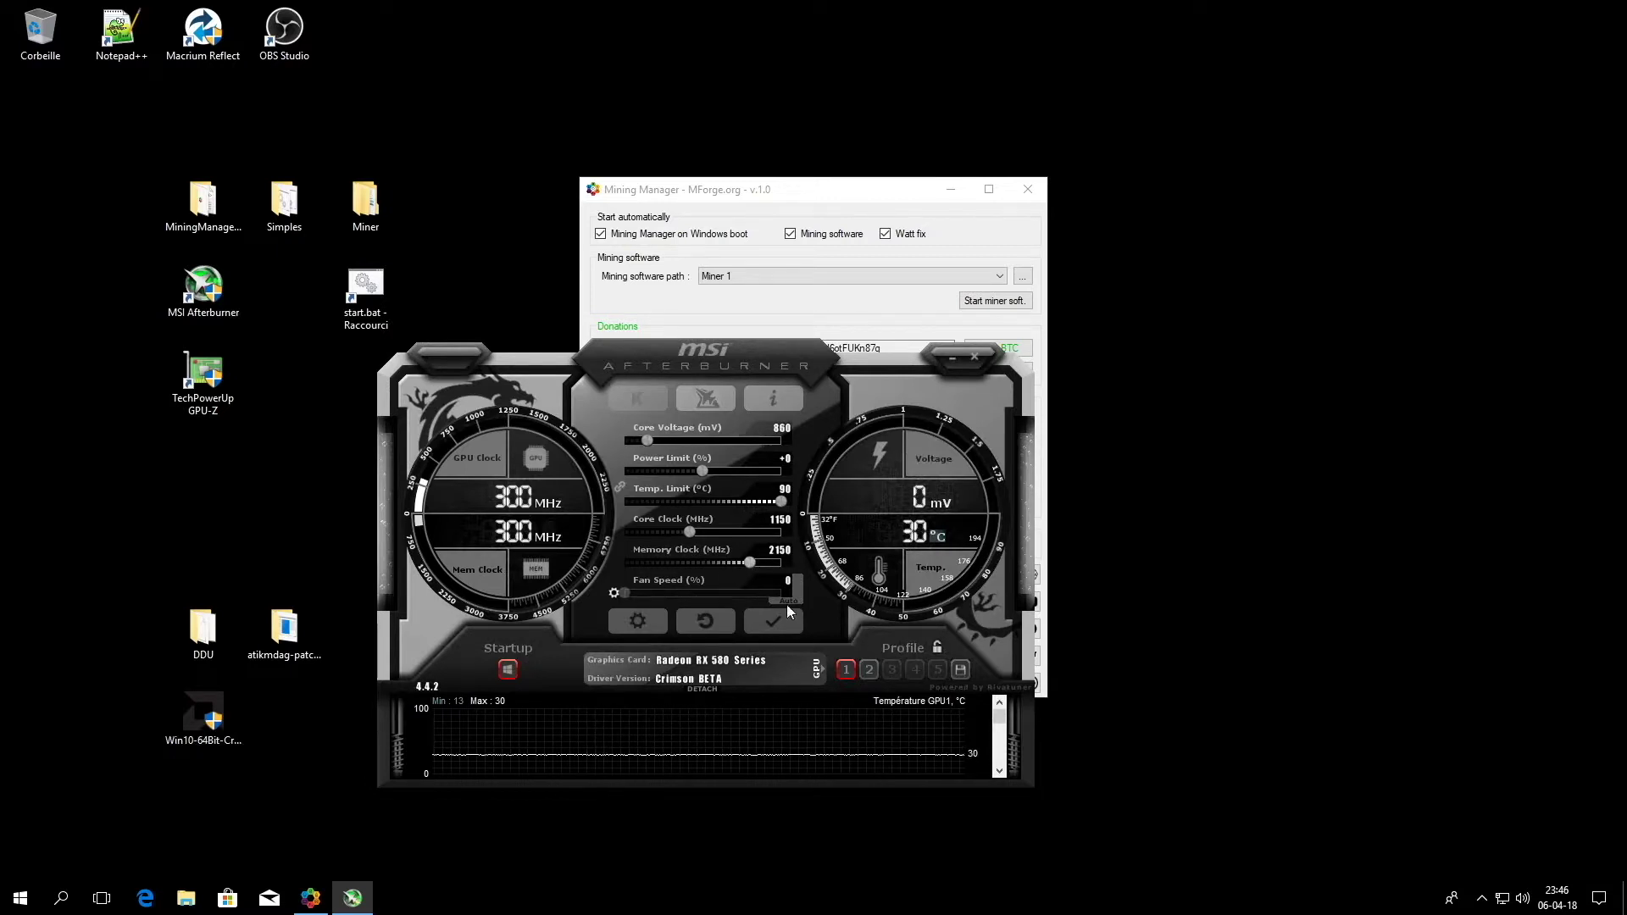
pyautogui.click(960, 671)
pyautogui.click(845, 670)
# Step: Compare the voltage and core clock settings of profiles 1 and 2, finish on profile 1 and minimize MSI Afterburner
pyautogui.click(870, 674)
pyautogui.click(845, 670)
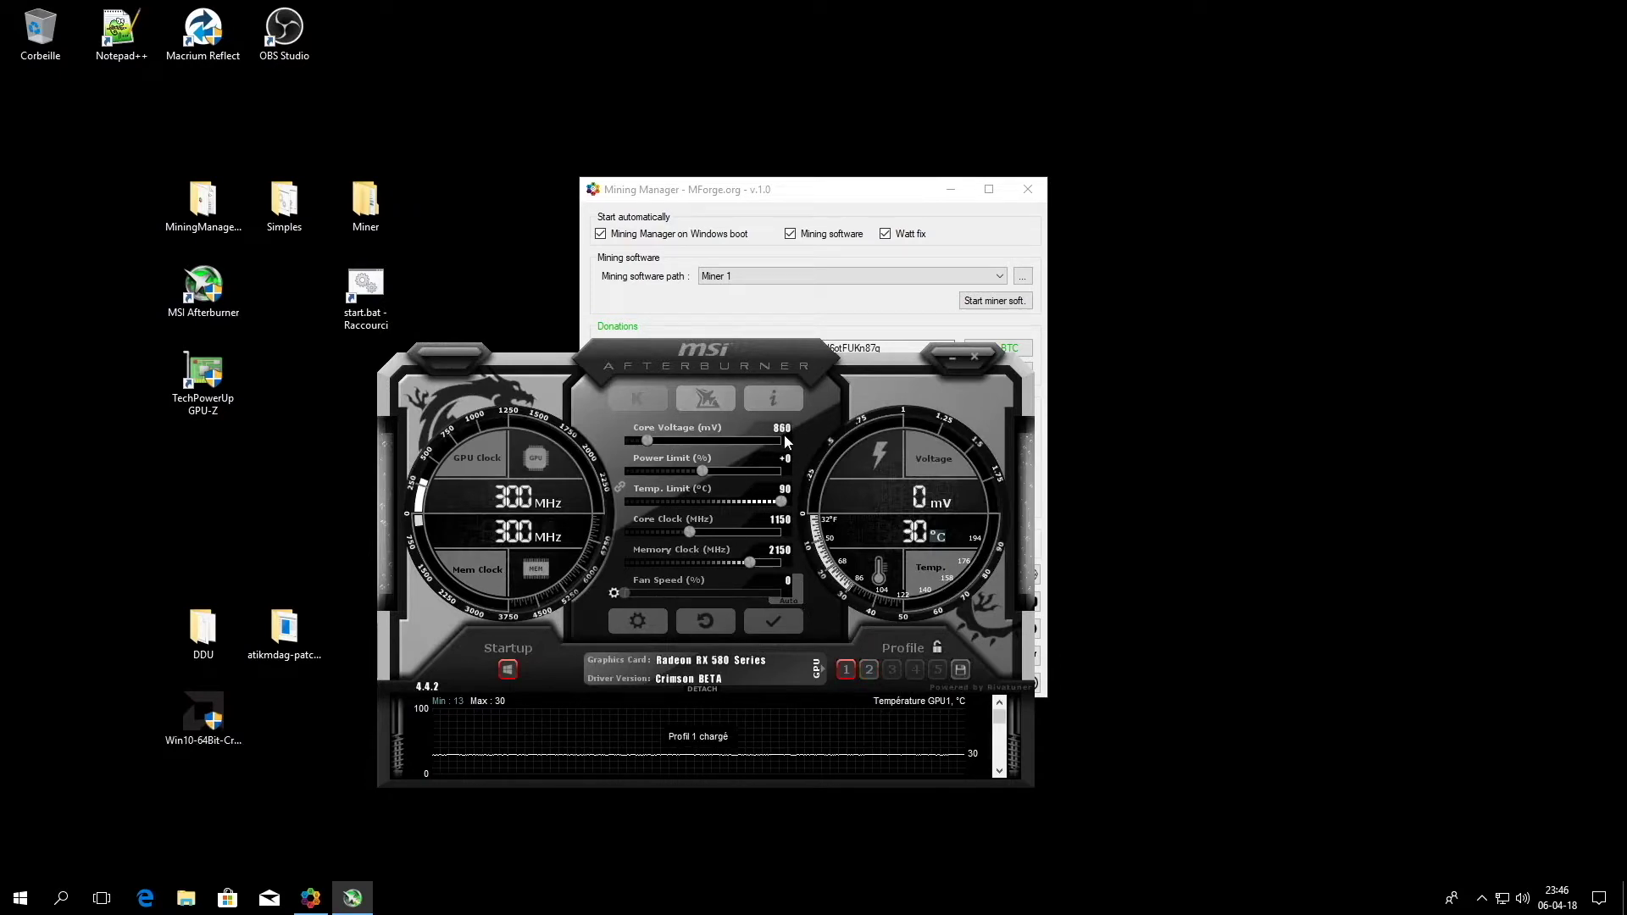
pyautogui.click(870, 670)
pyautogui.click(850, 672)
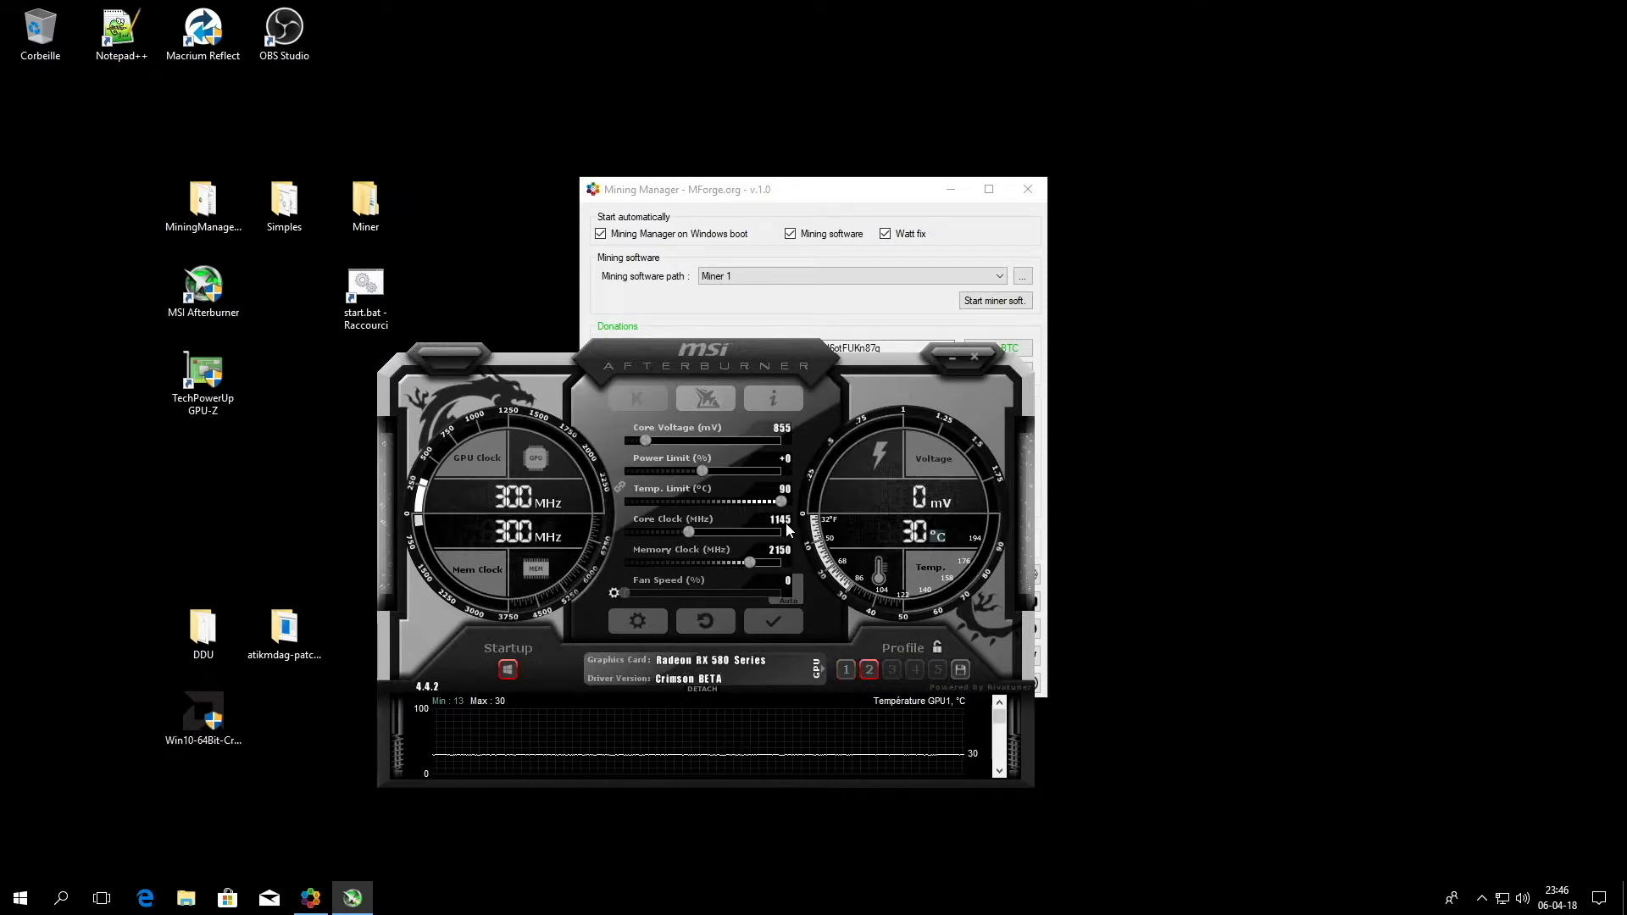
pyautogui.click(845, 670)
pyautogui.click(867, 671)
pyautogui.click(846, 671)
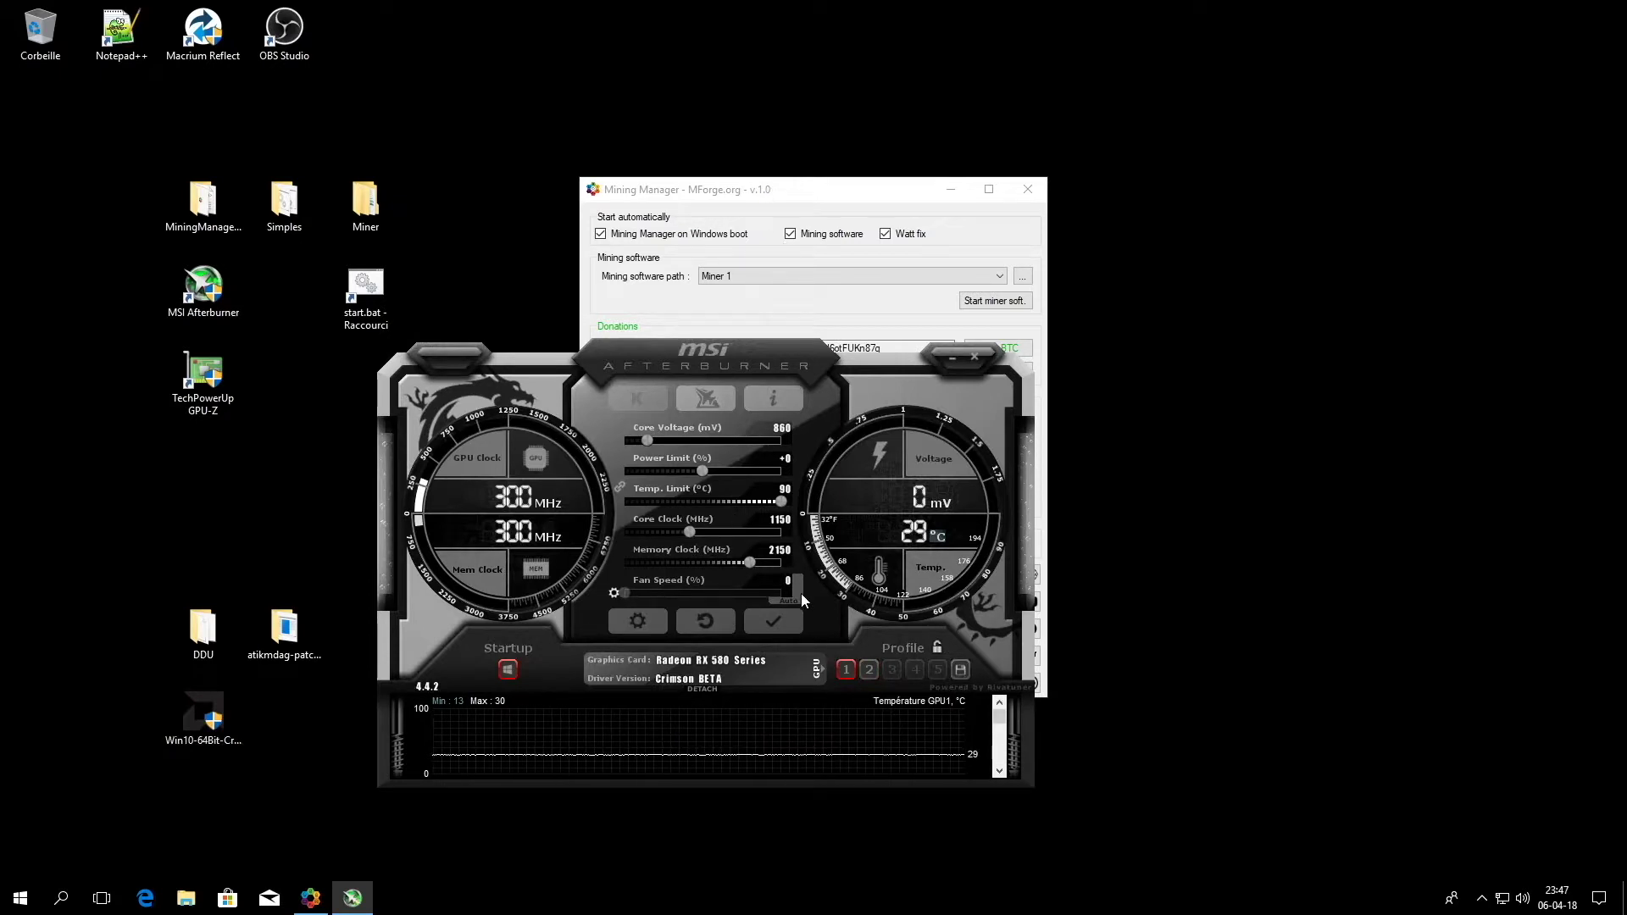
pyautogui.click(950, 359)
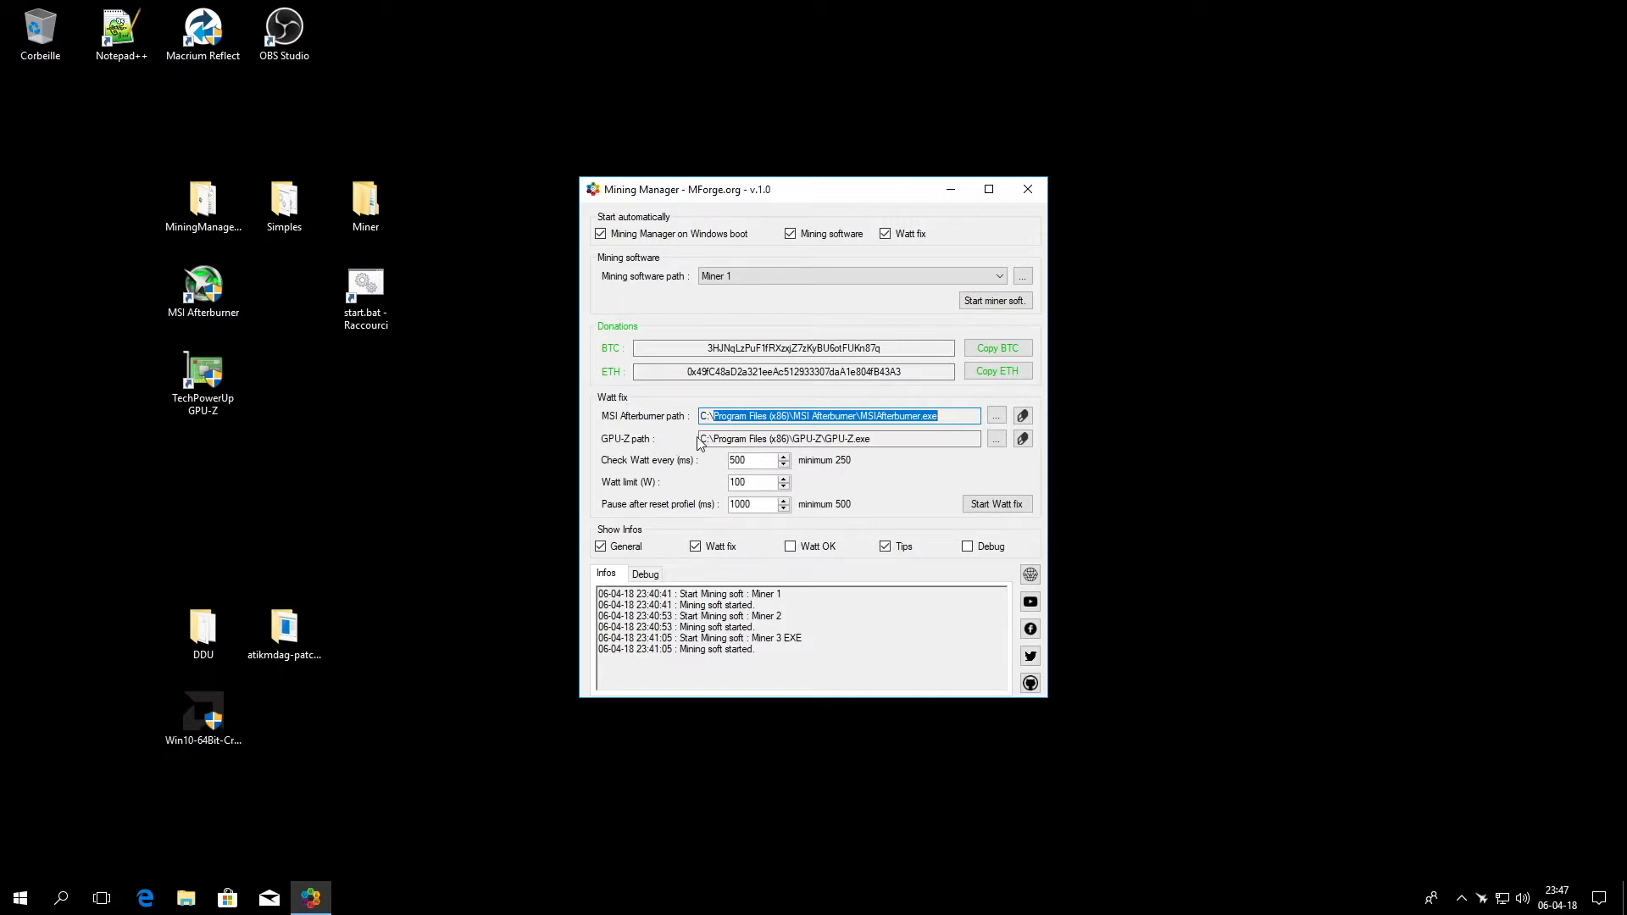
# Step: Examine the GPU-Z path in the Watt fix settings, view its file picker and dismiss it without choosing a file
pyautogui.moveTo(702, 441)
pyautogui.mouseDown()
pyautogui.moveTo(872, 439)
pyautogui.moveTo(699, 439)
pyautogui.mouseUp()
pyautogui.click(916, 440)
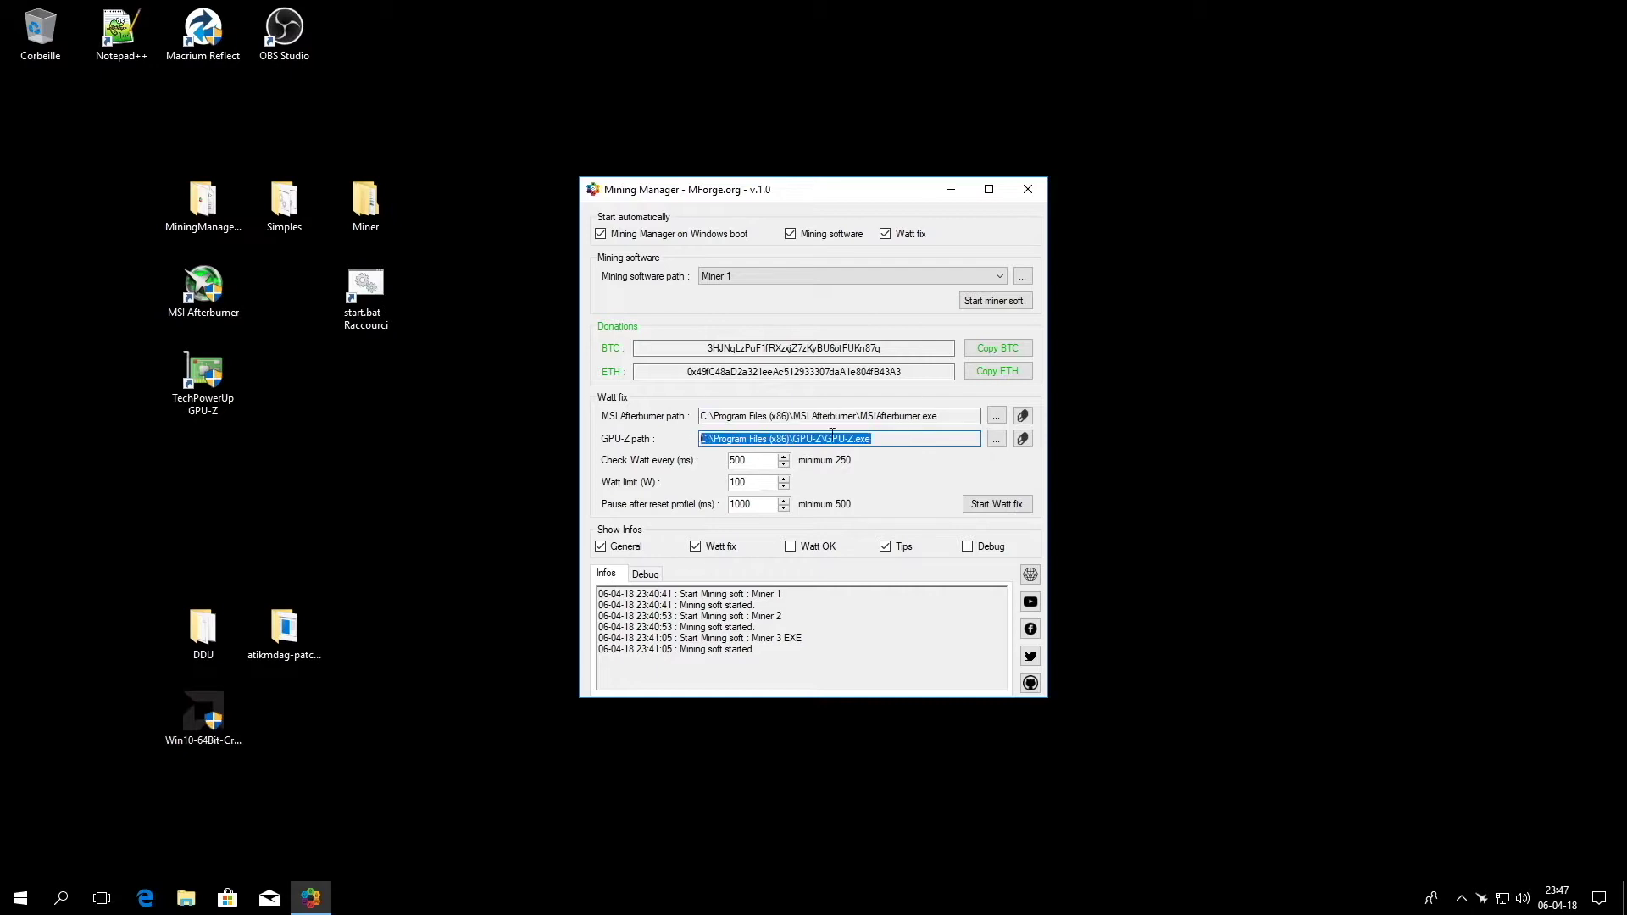
pyautogui.click(870, 441)
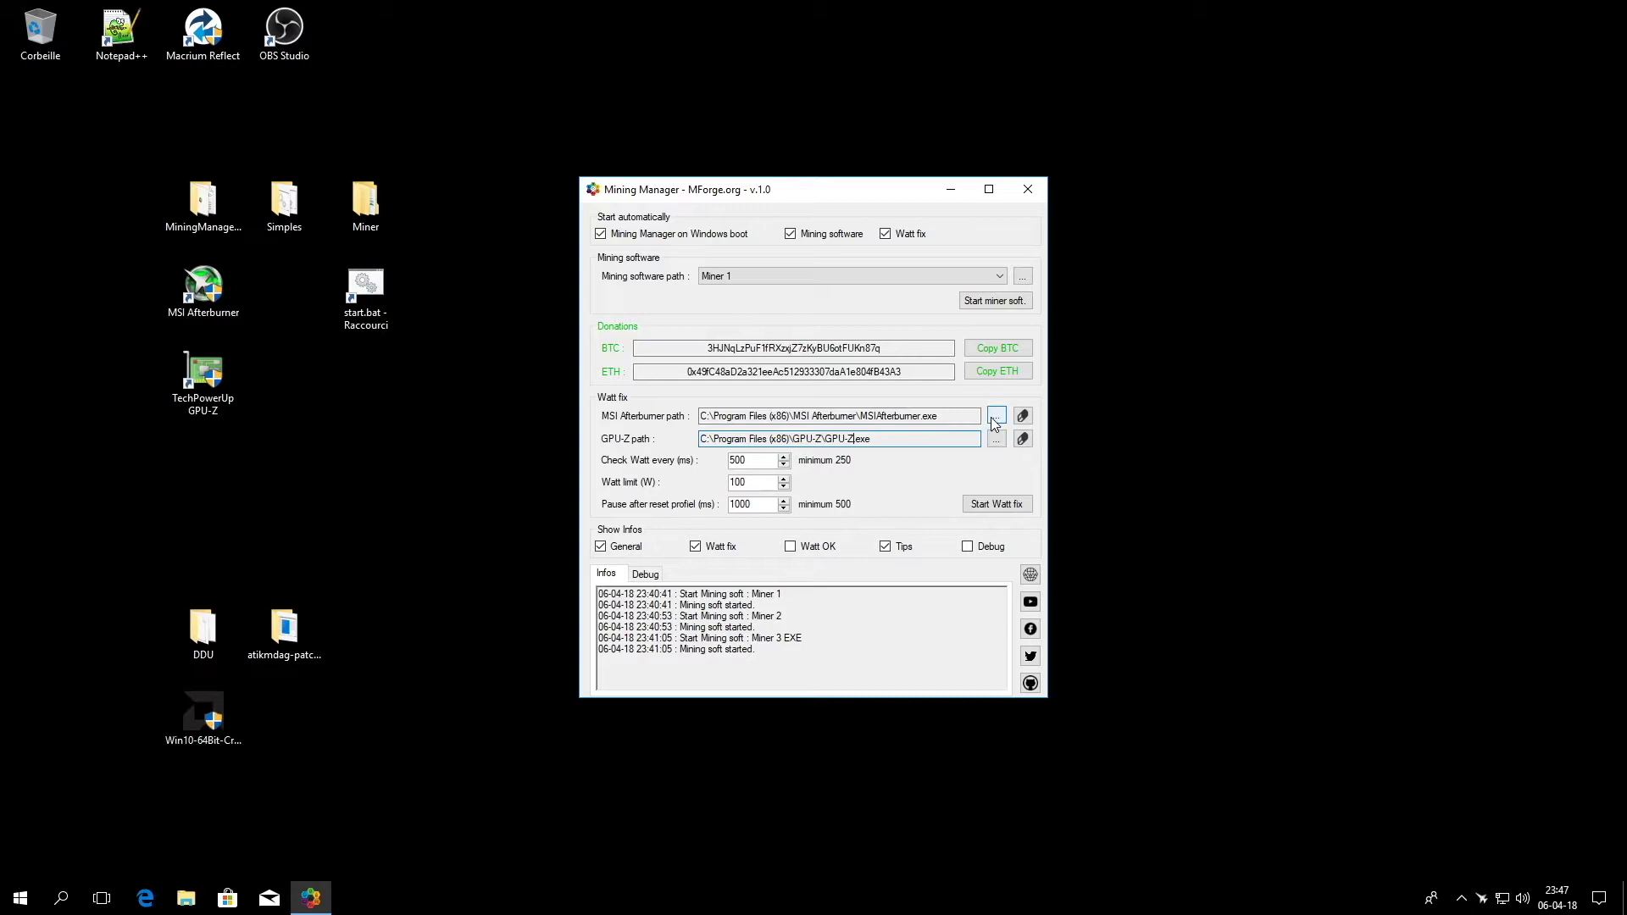
pyautogui.click(997, 440)
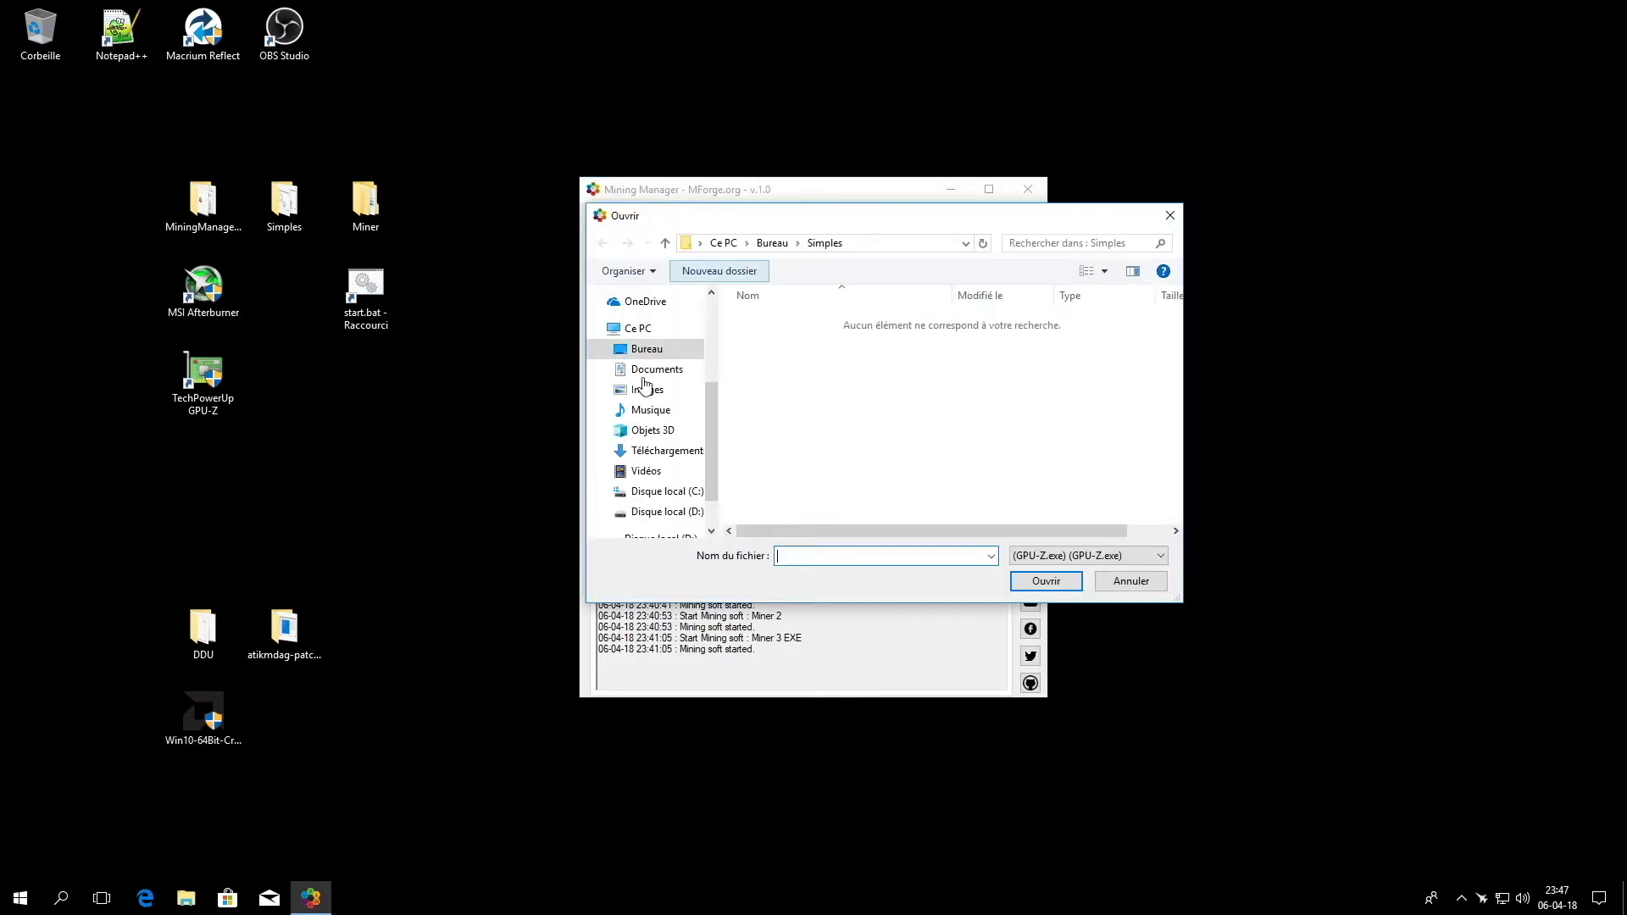
pyautogui.click(1170, 217)
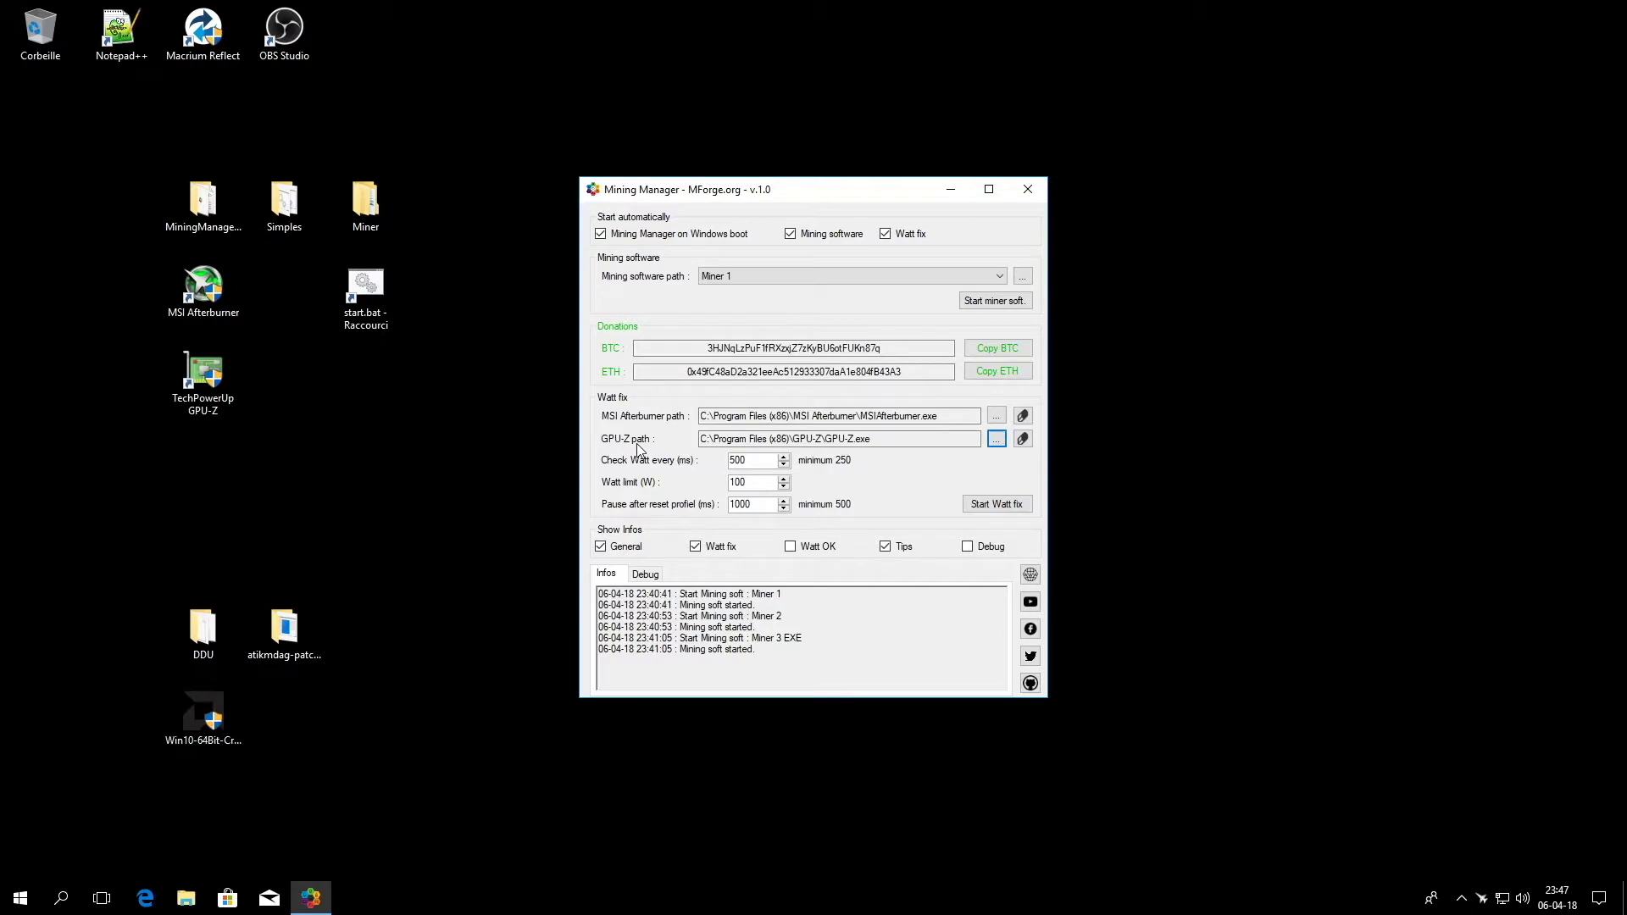
# Step: Switch to GPU-Z, view its list of graphics cards and open its settings to examine the Windows startup and minimize options
pyautogui.doubleClick(201, 393)
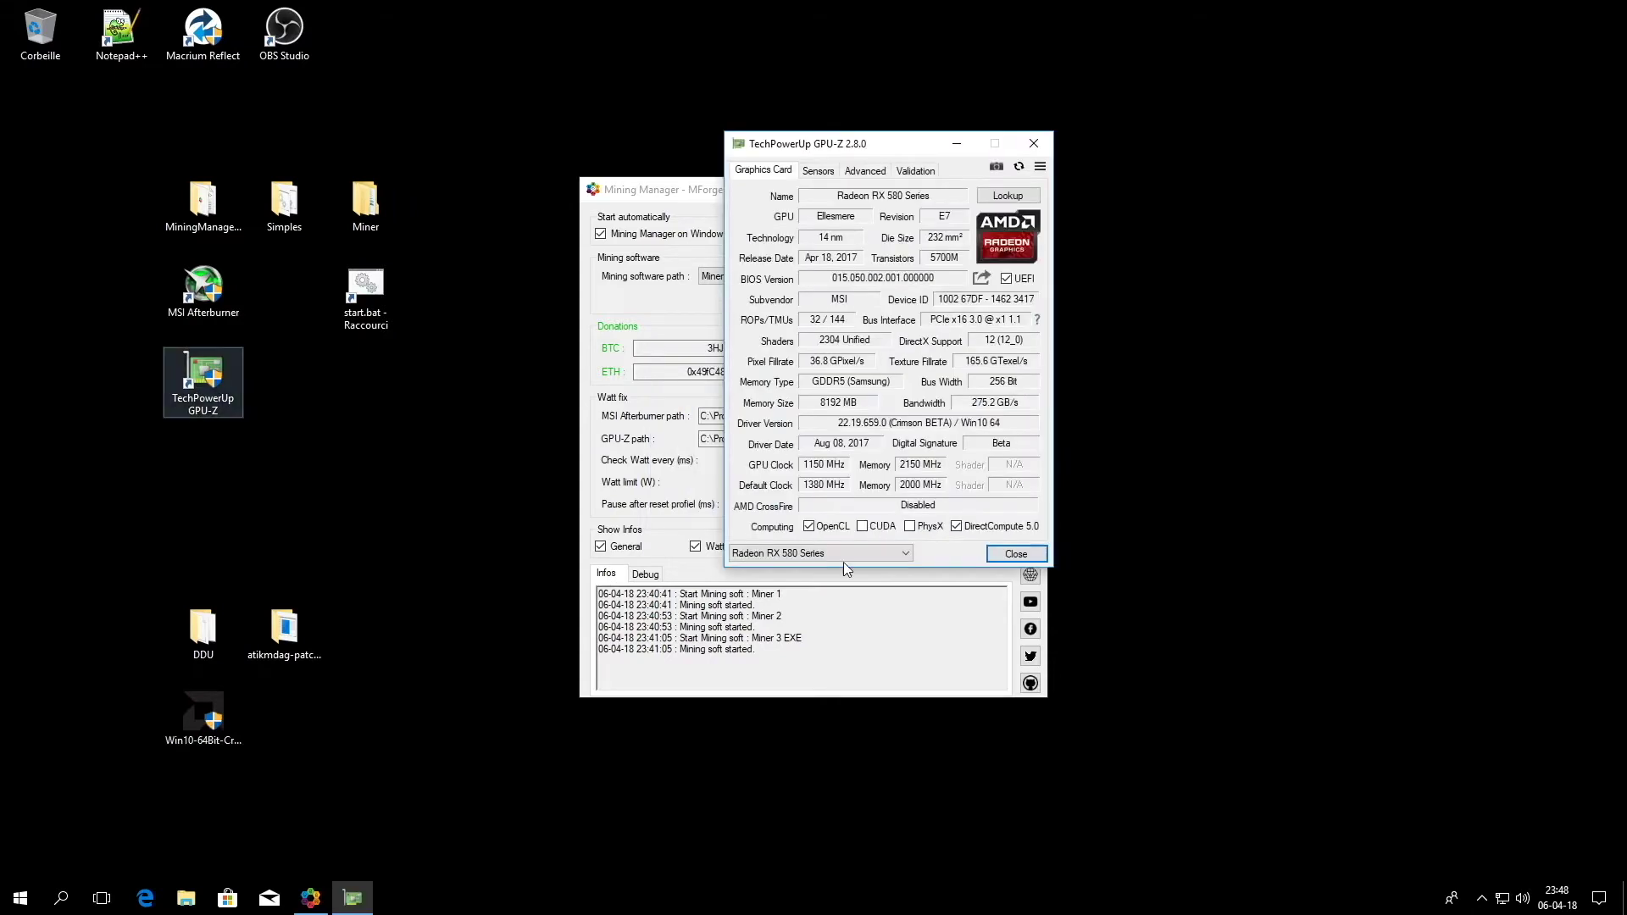
pyautogui.click(847, 553)
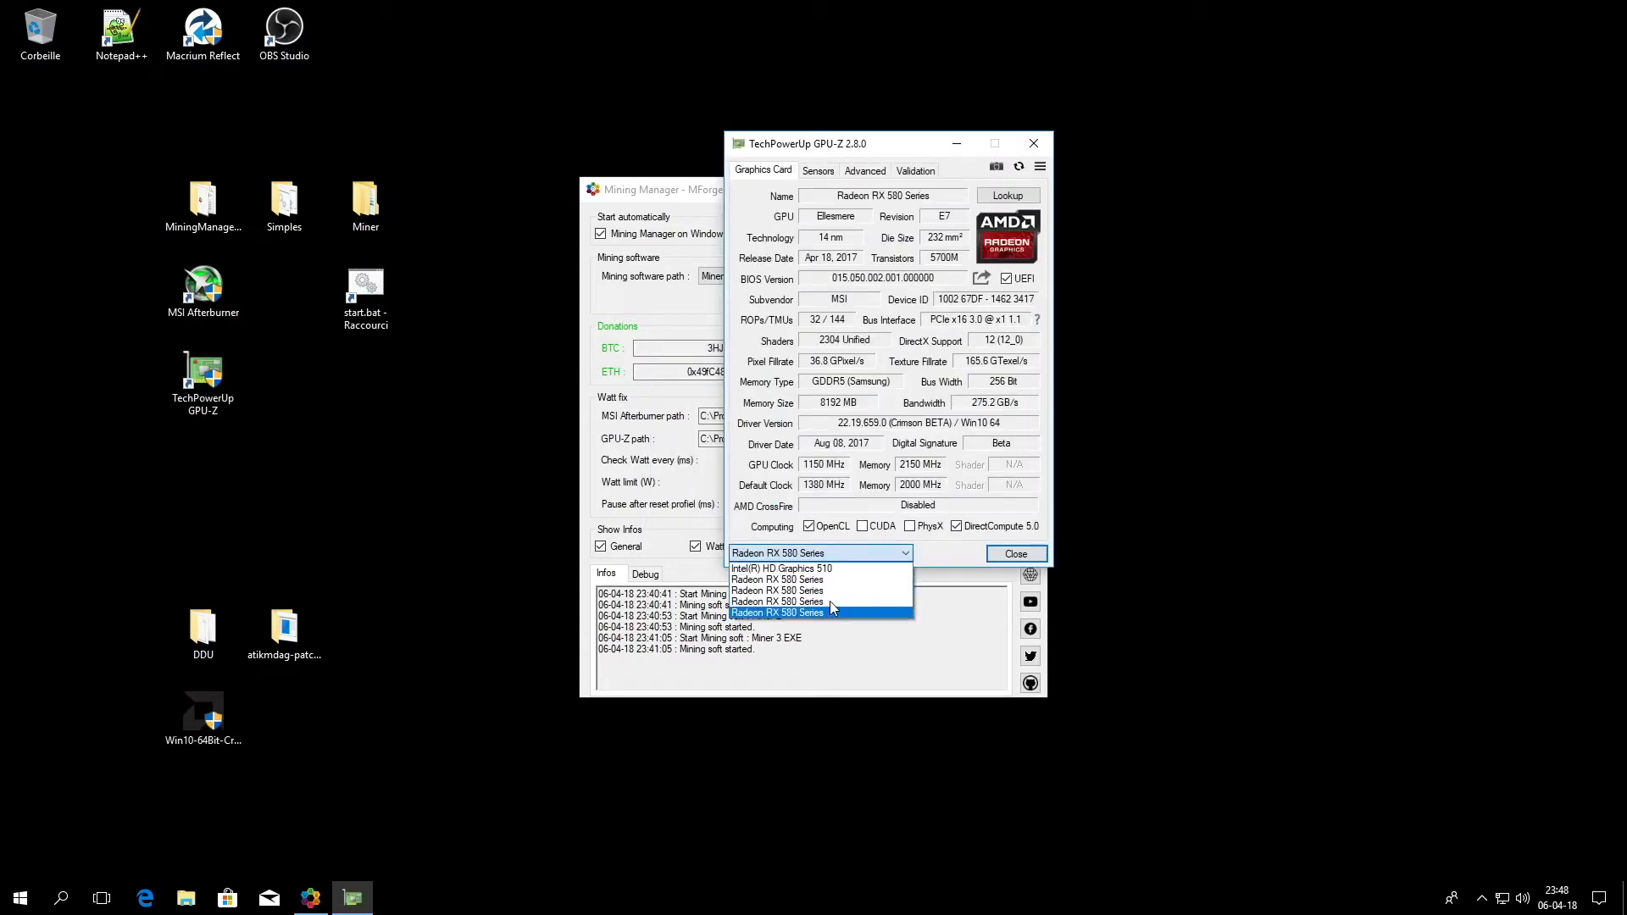
pyautogui.click(1040, 167)
pyautogui.click(1040, 166)
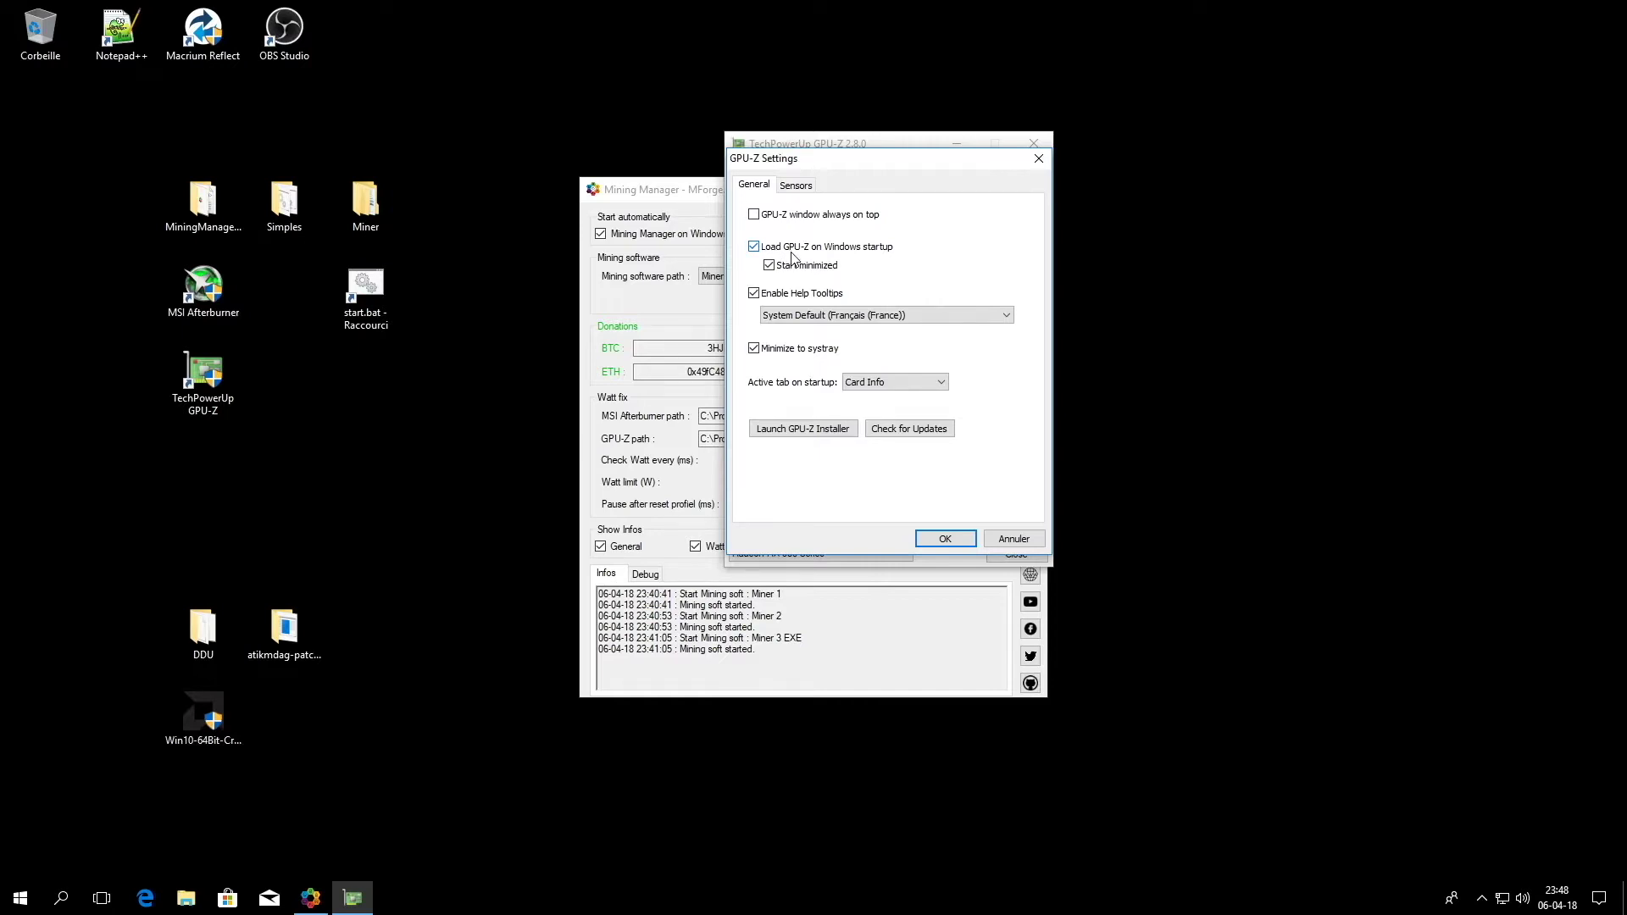
# Step: Check the GPU-Z path in Mining Manager's Watt fix settings and return to the GPU-Z settings
pyautogui.click(677, 458)
pyautogui.click(888, 233)
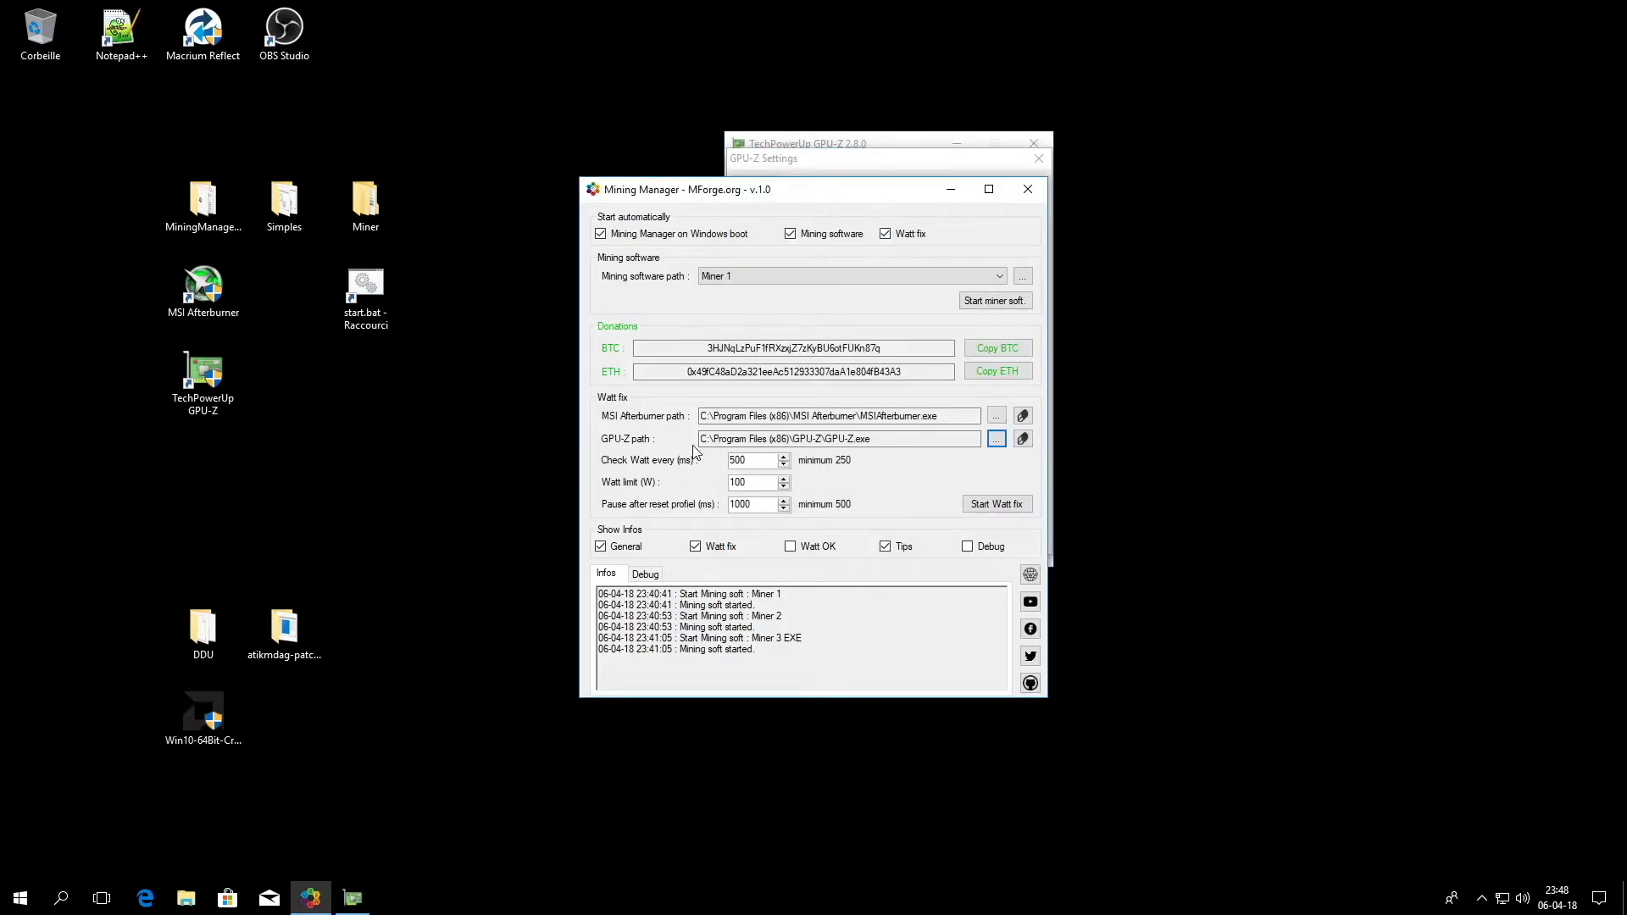
pyautogui.moveTo(706, 438); pyautogui.dragTo(878, 456)
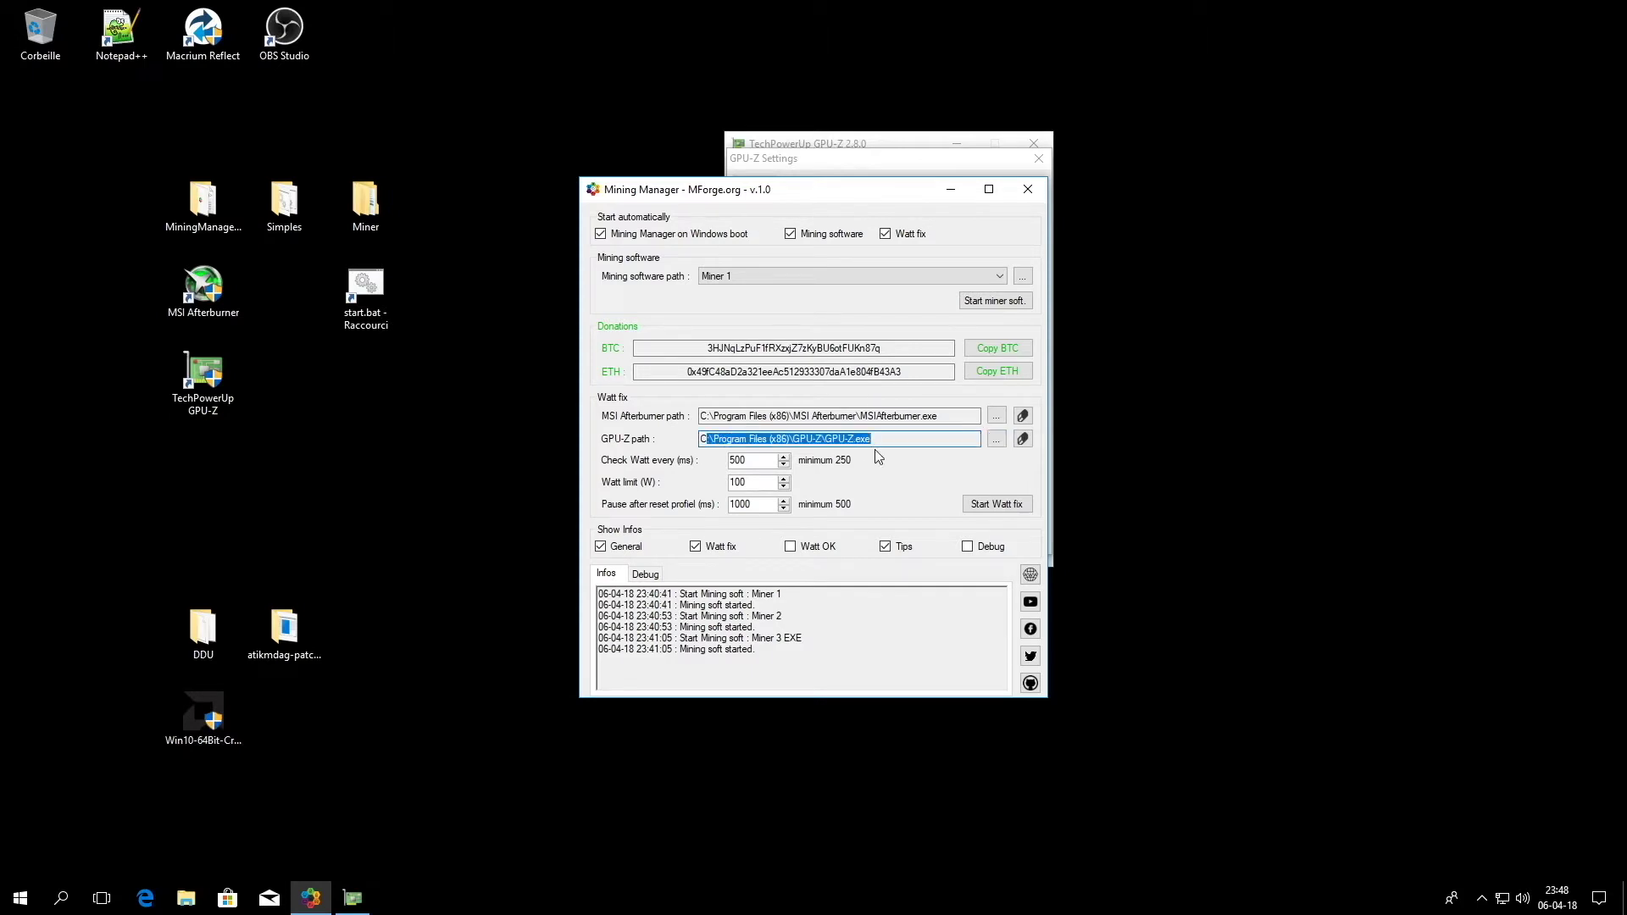
pyautogui.click(856, 159)
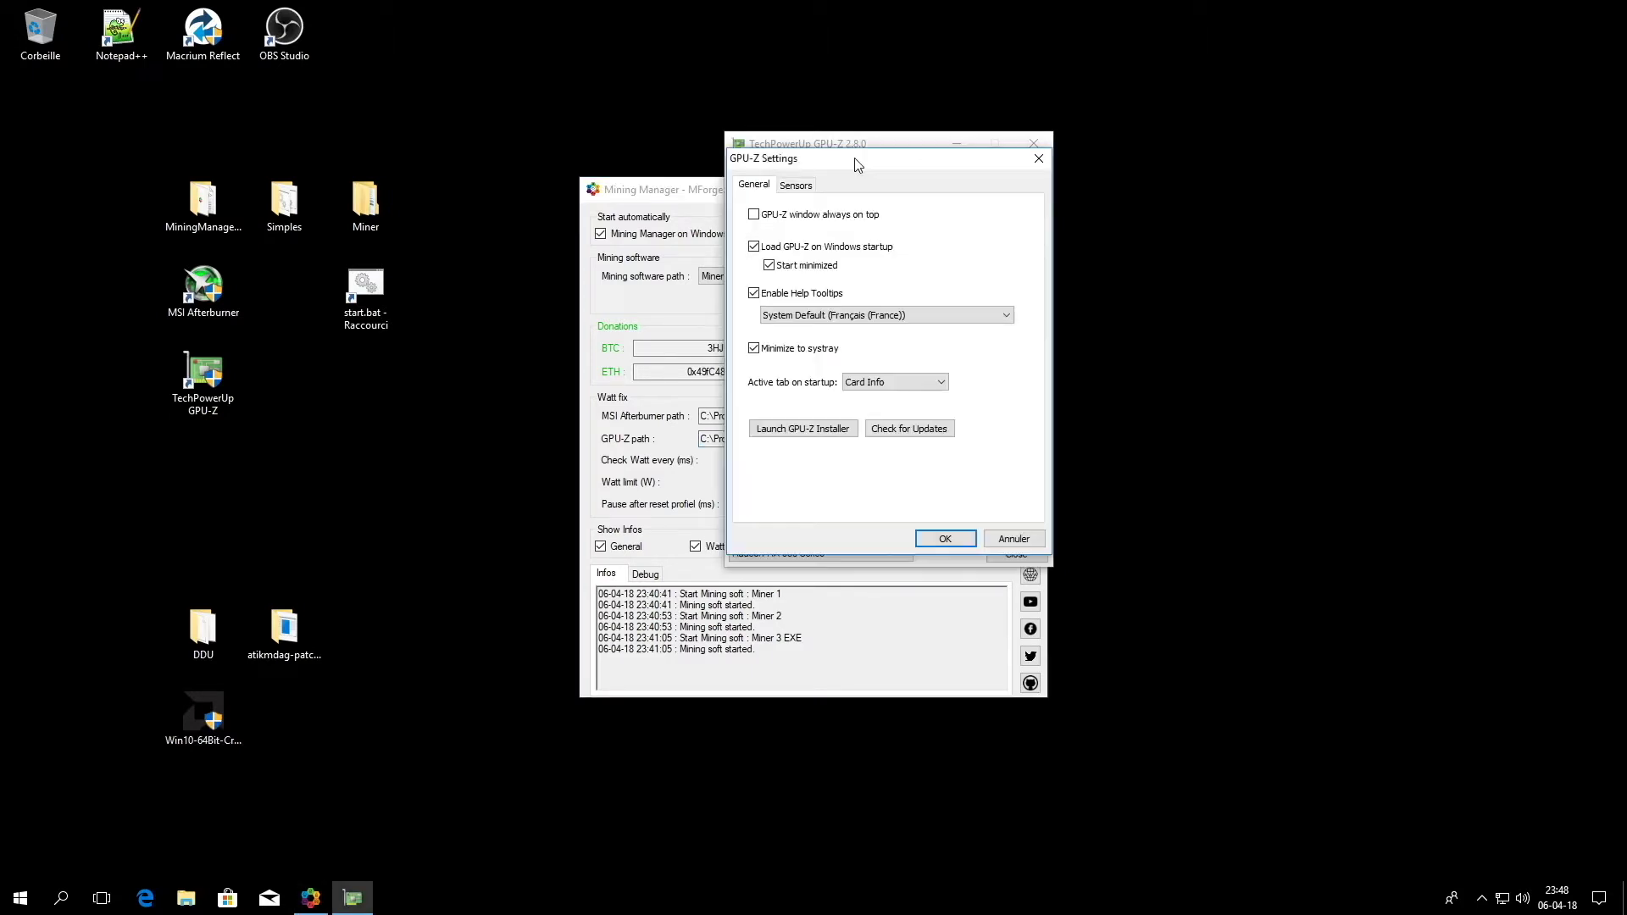
# Step: Choose a sensor refresh rate in the GPU-Z settings, confirm it, and view the card's sensor readings before minimizing GPU-Z
pyautogui.click(794, 186)
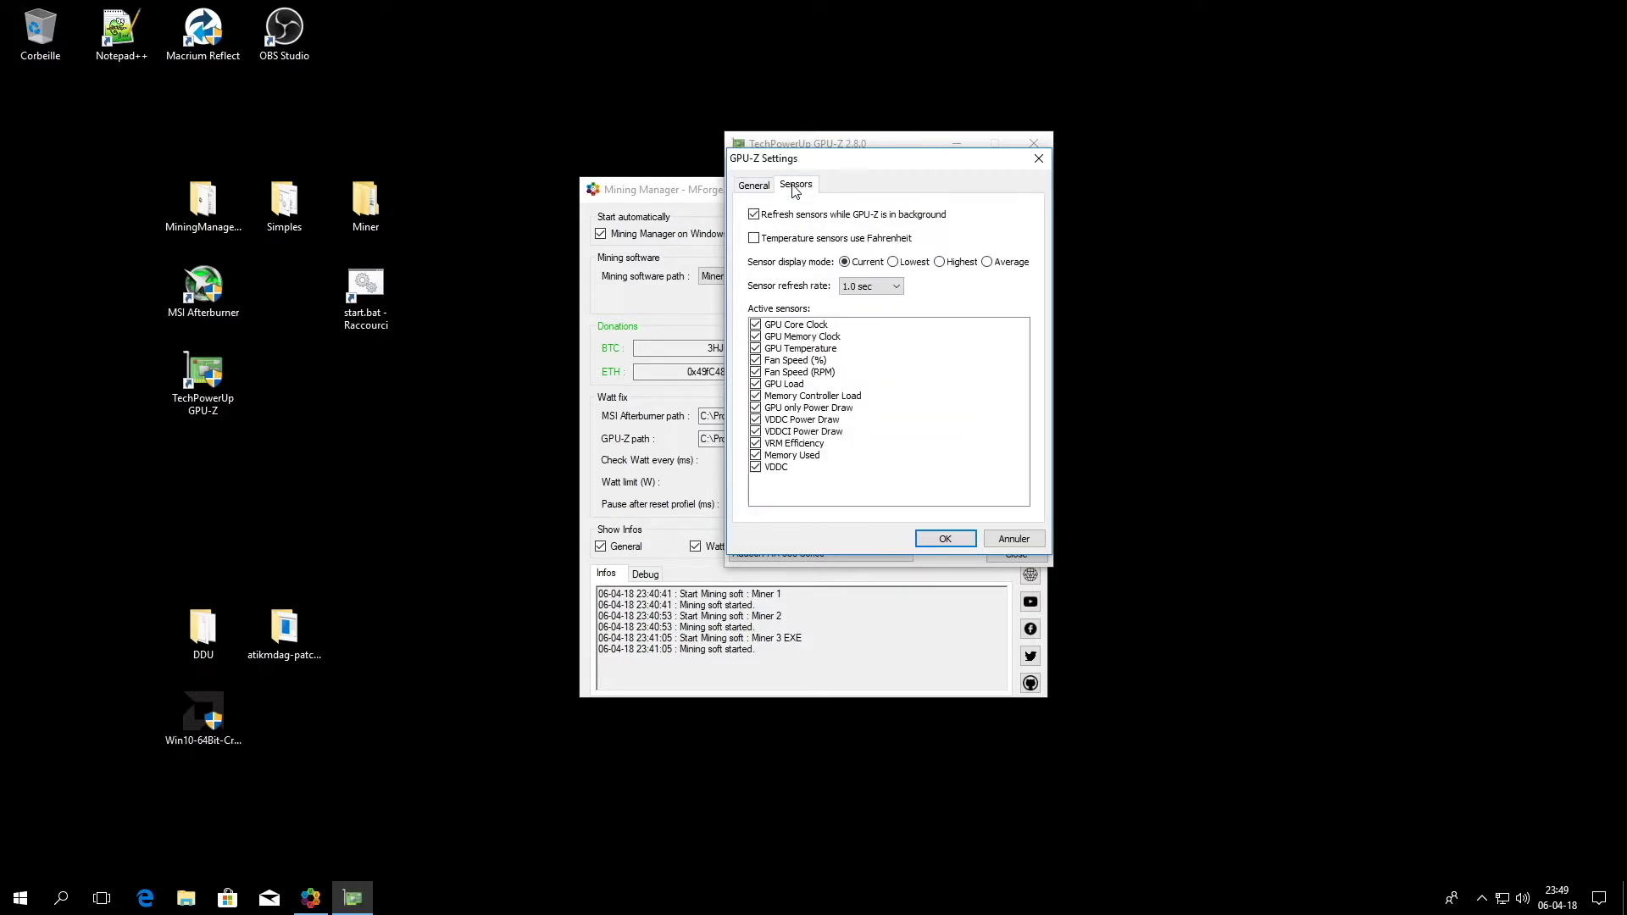
pyautogui.click(866, 288)
pyautogui.click(871, 325)
pyautogui.click(945, 537)
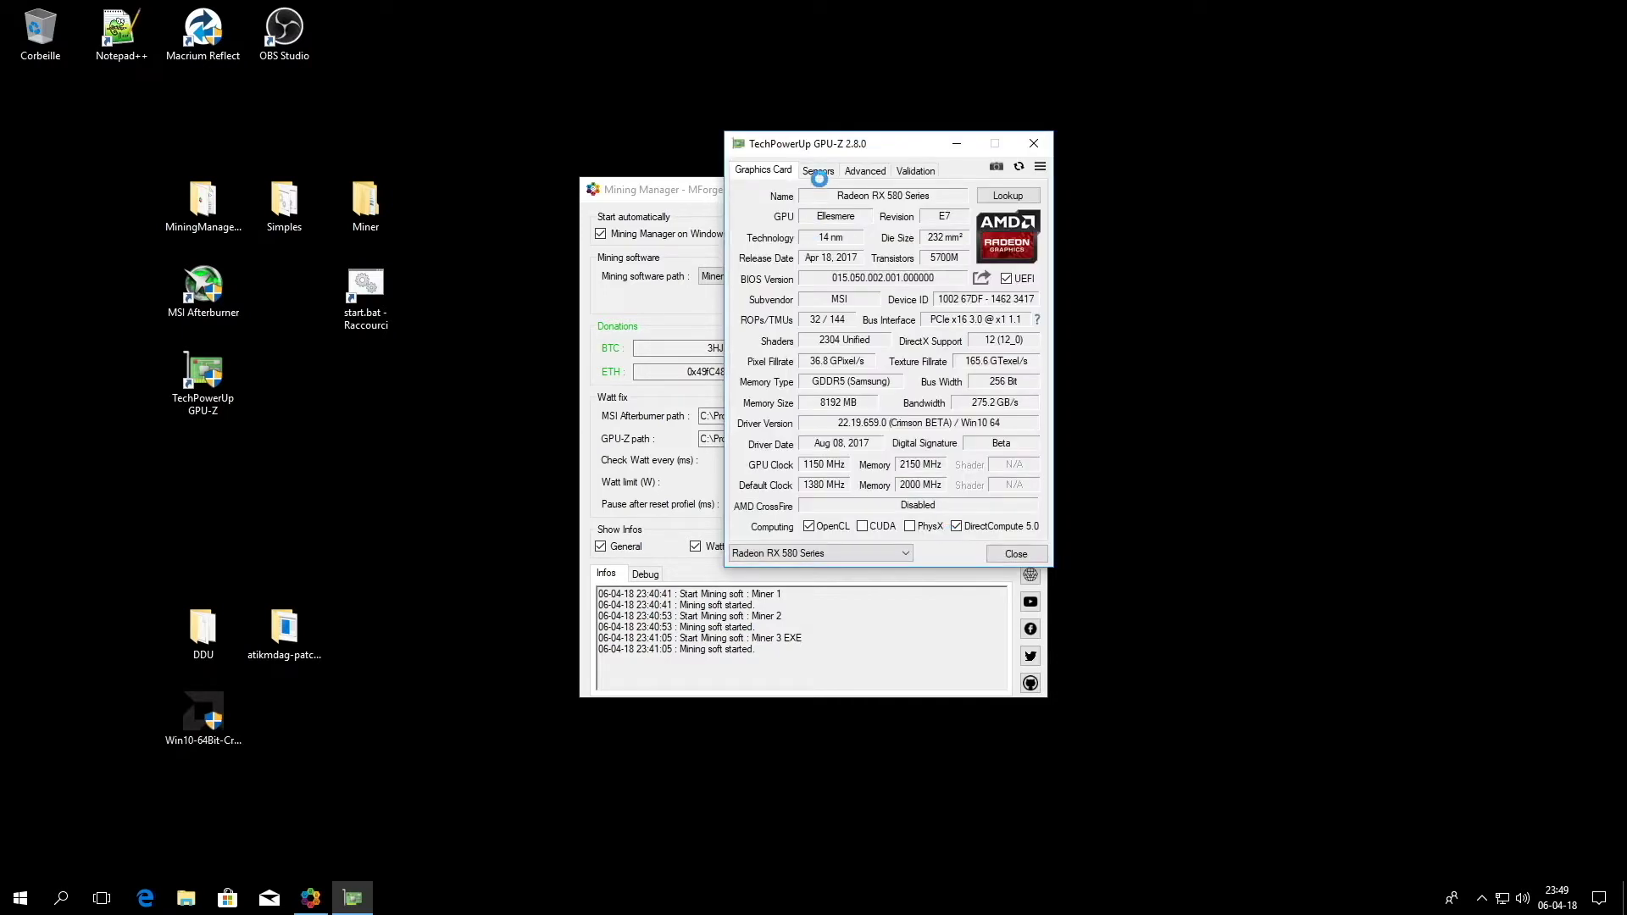
pyautogui.click(818, 172)
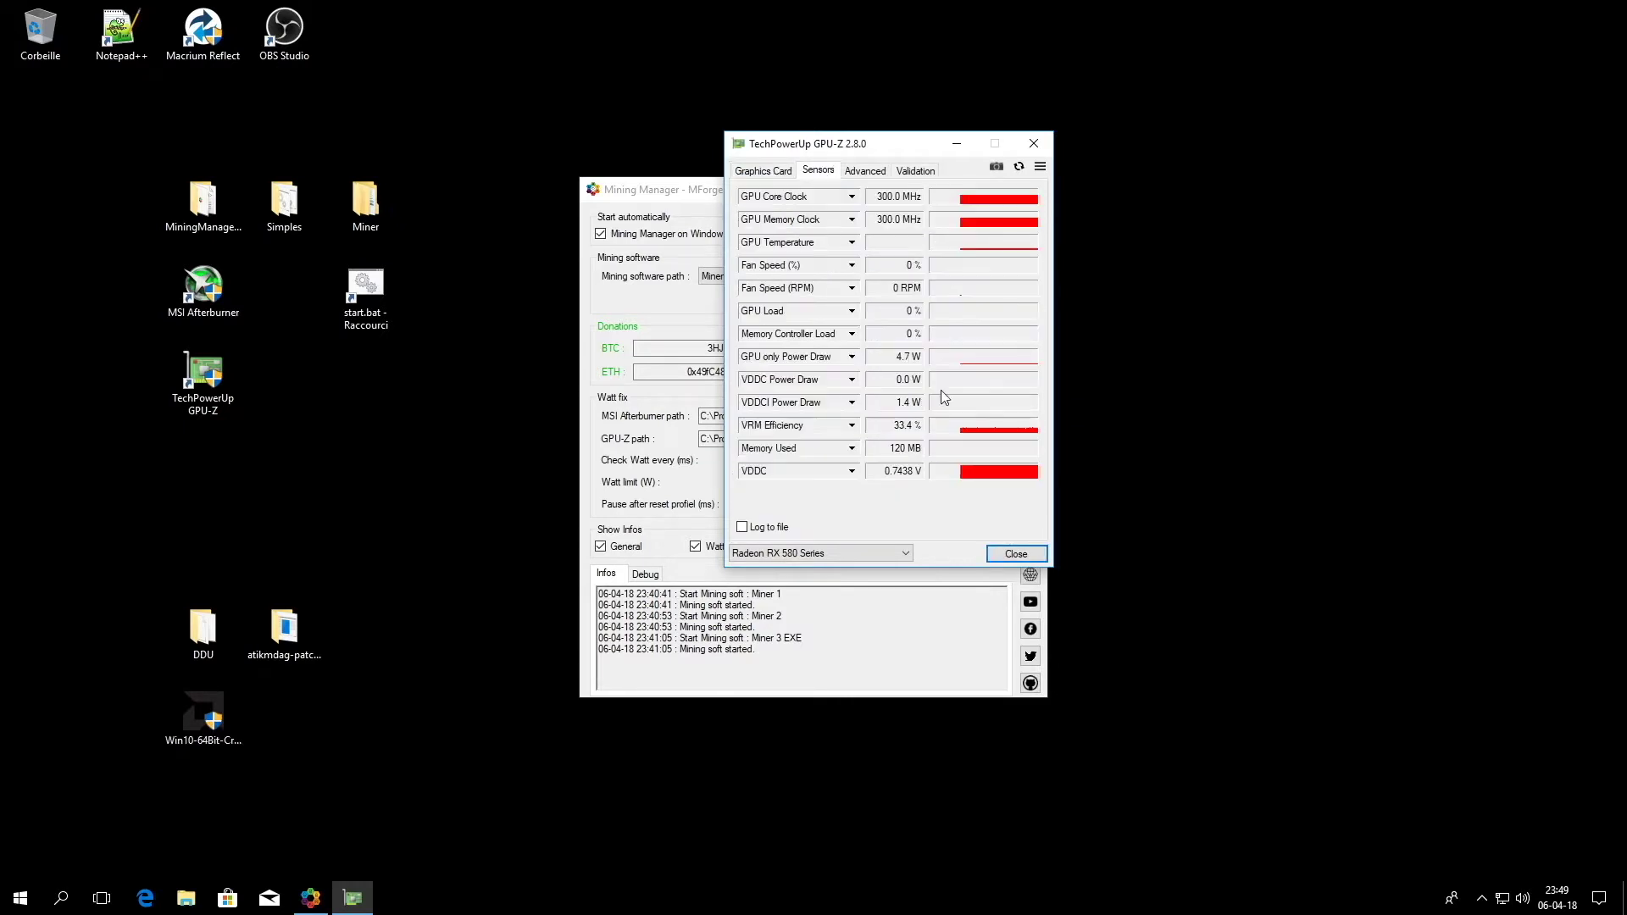
pyautogui.click(957, 144)
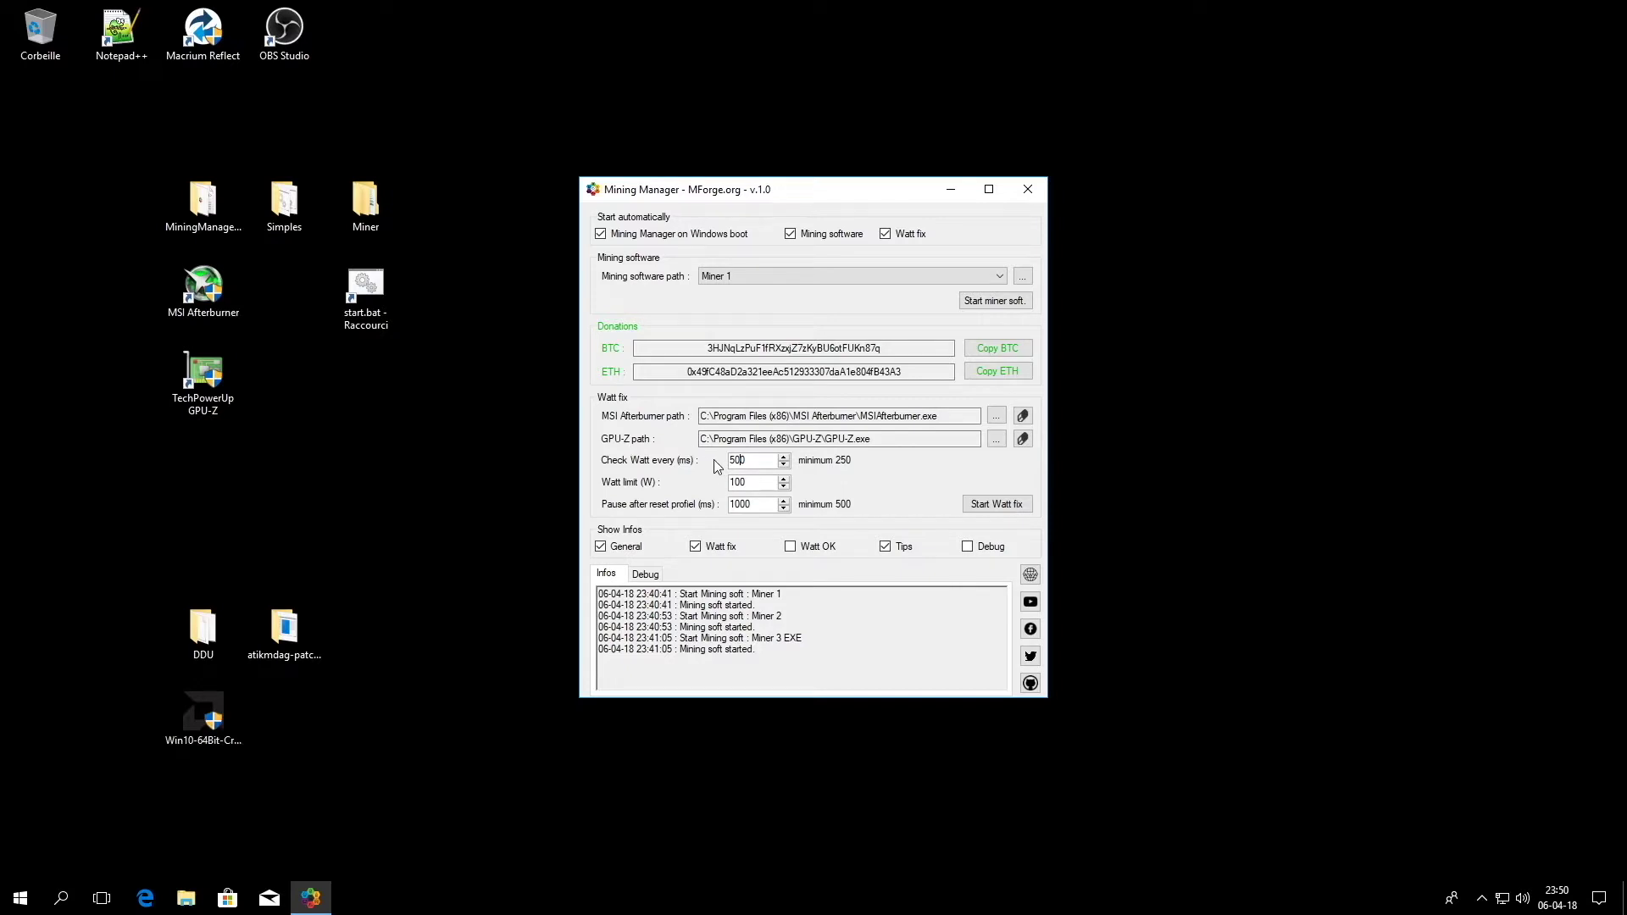
# Step: Examine the Check Watt interval in the Watt fix settings against its allowed minimum
pyautogui.click(757, 461)
pyautogui.moveTo(756, 462); pyautogui.dragTo(724, 464)
pyautogui.click(756, 462)
pyautogui.moveTo(756, 461); pyautogui.dragTo(724, 463)
pyautogui.click(734, 463)
# Step: Try 90 W as the Watt limit and set it to 100 W again
pyautogui.moveTo(750, 462); pyautogui.dragTo(671, 490)
pyautogui.write('90')
pyautogui.click(750, 485)
pyautogui.write('100')
pyautogui.moveTo(750, 483); pyautogui.dragTo(714, 490)
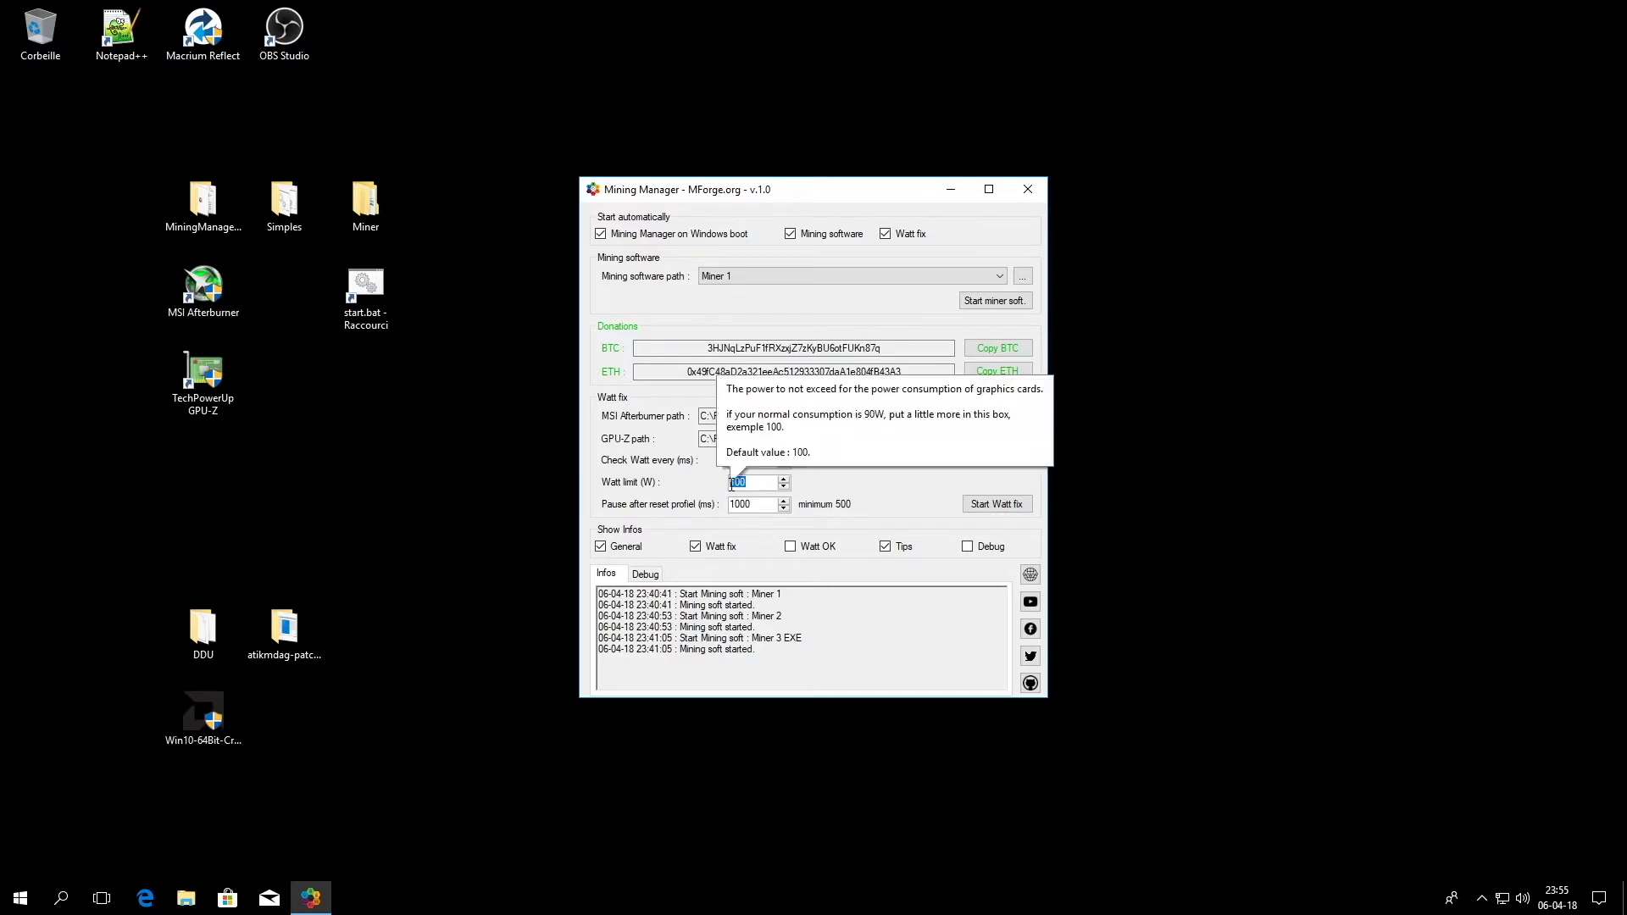
# Step: Examine the MSI Afterburner and GPU-Z paths together with the Watt limit and the pause after a profile reset
pyautogui.moveTo(714, 416); pyautogui.dragTo(833, 424)
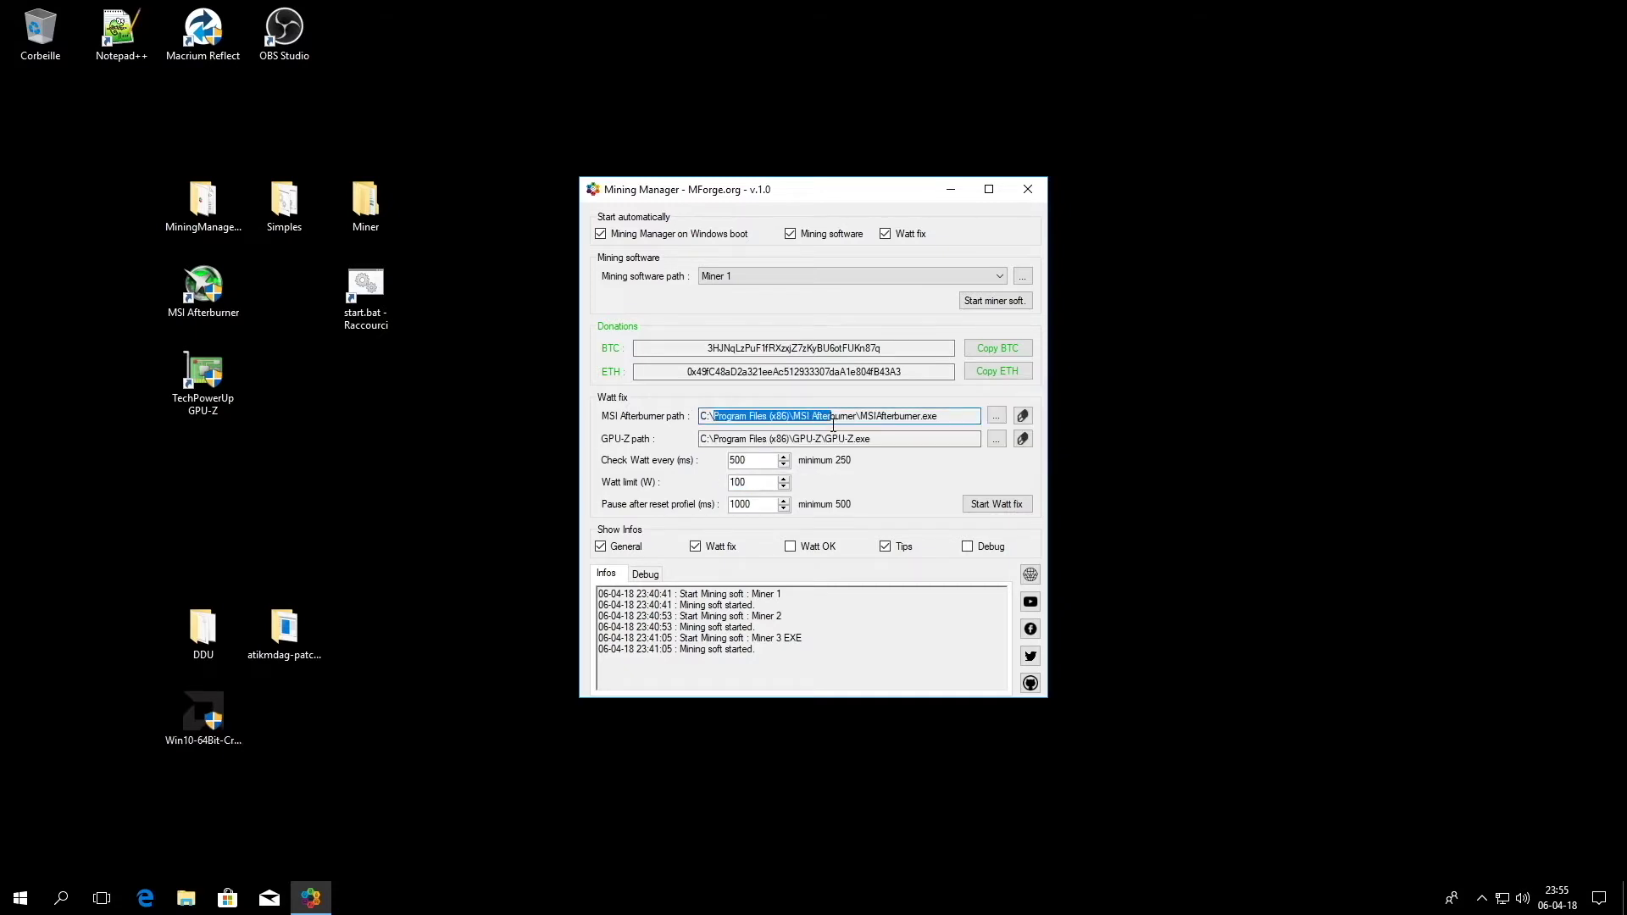
pyautogui.click(854, 416)
pyautogui.click(818, 438)
pyautogui.moveTo(818, 439)
pyautogui.mouseDown()
pyautogui.moveTo(708, 440)
pyautogui.moveTo(767, 418)
pyautogui.moveTo(734, 439)
pyautogui.moveTo(786, 440)
pyautogui.mouseUp()
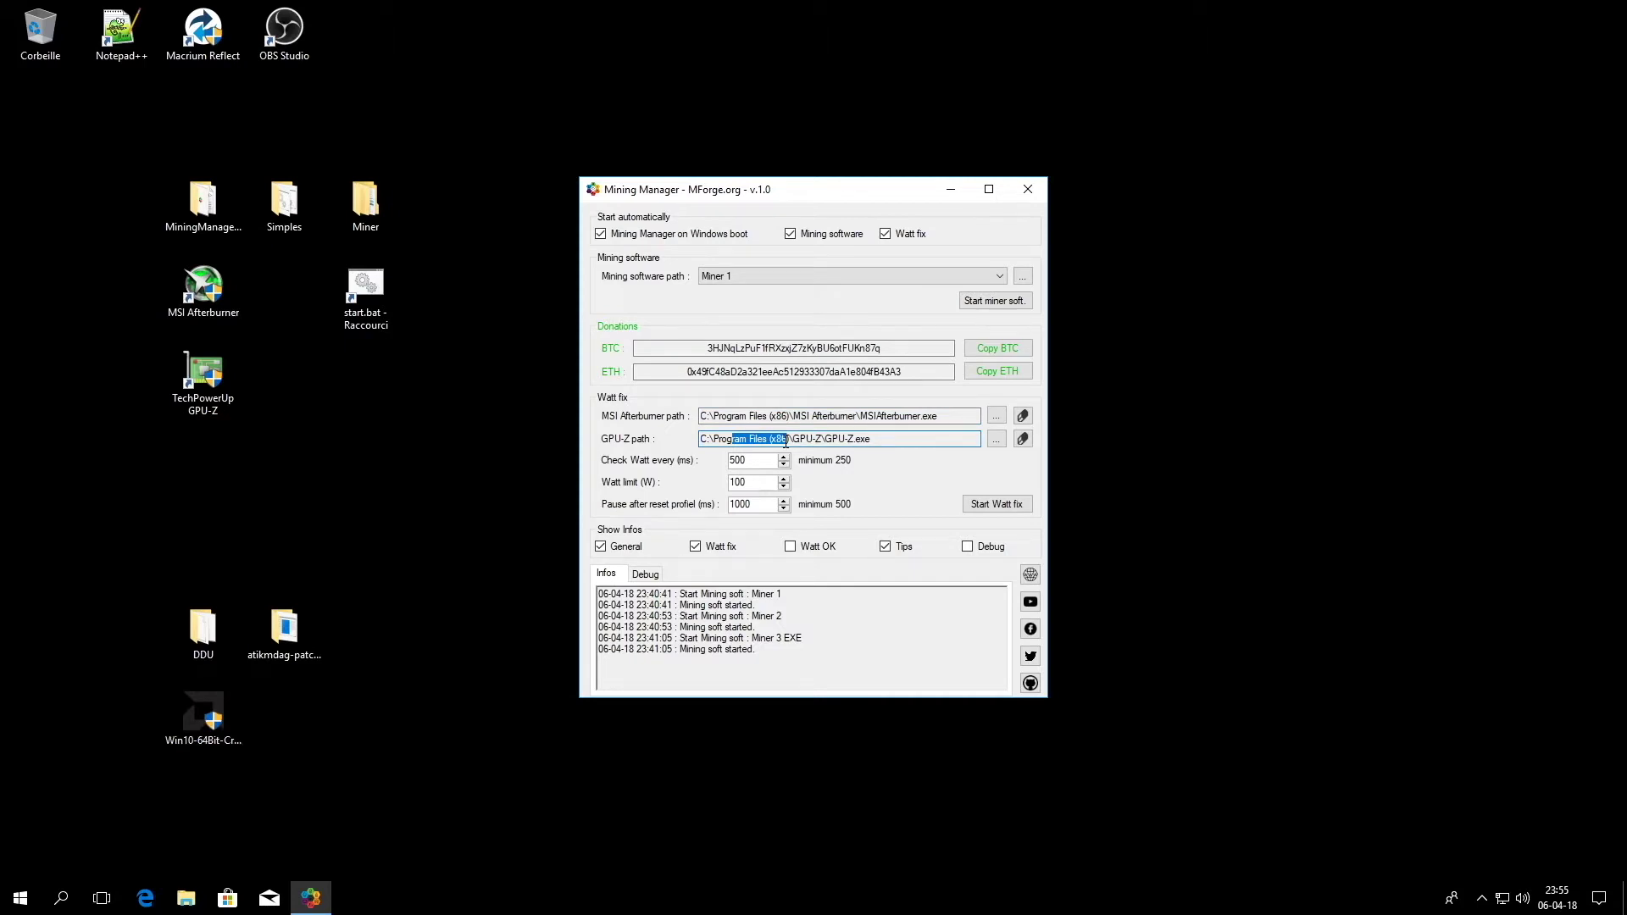
pyautogui.doubleClick(739, 505)
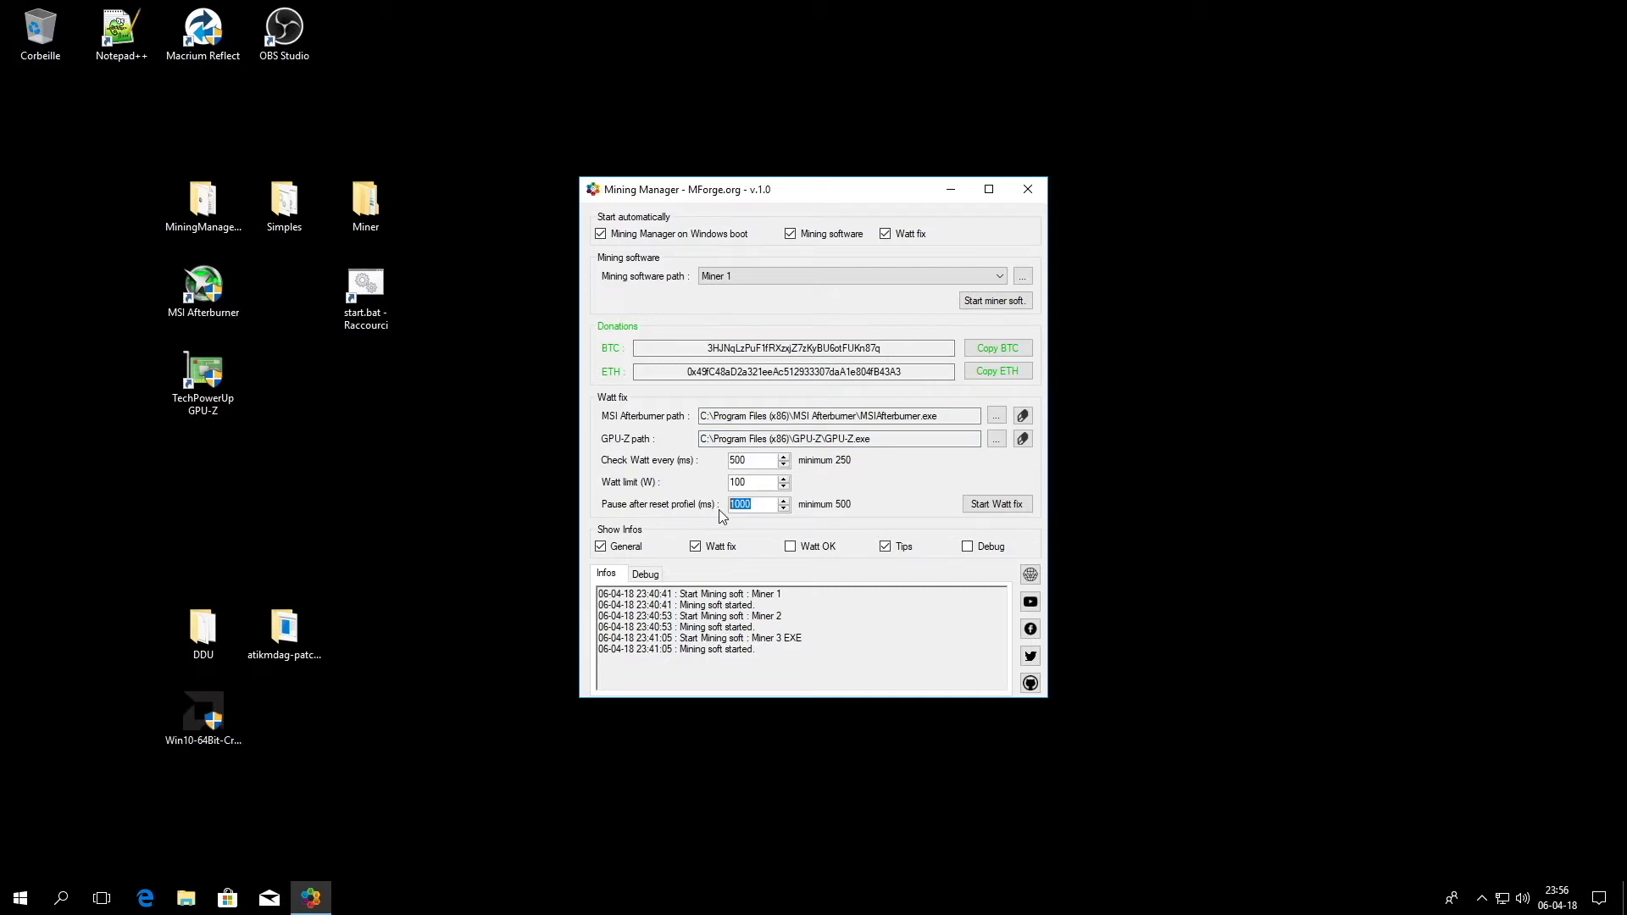
pyautogui.moveTo(740, 416); pyautogui.dragTo(807, 418)
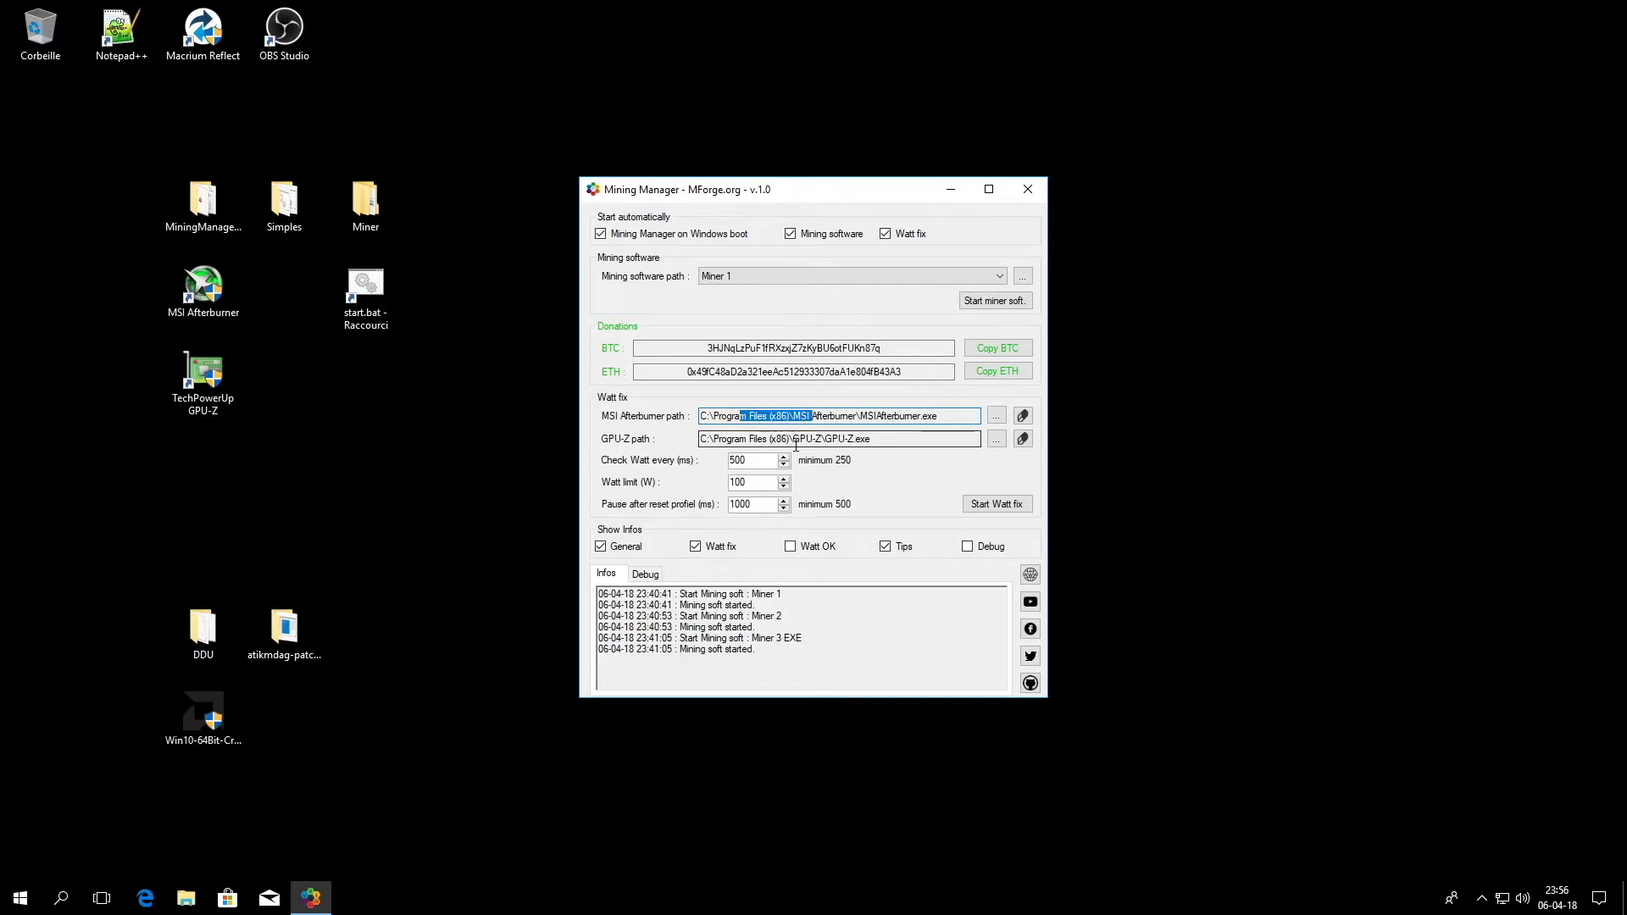
pyautogui.doubleClick(741, 505)
pyautogui.doubleClick(744, 482)
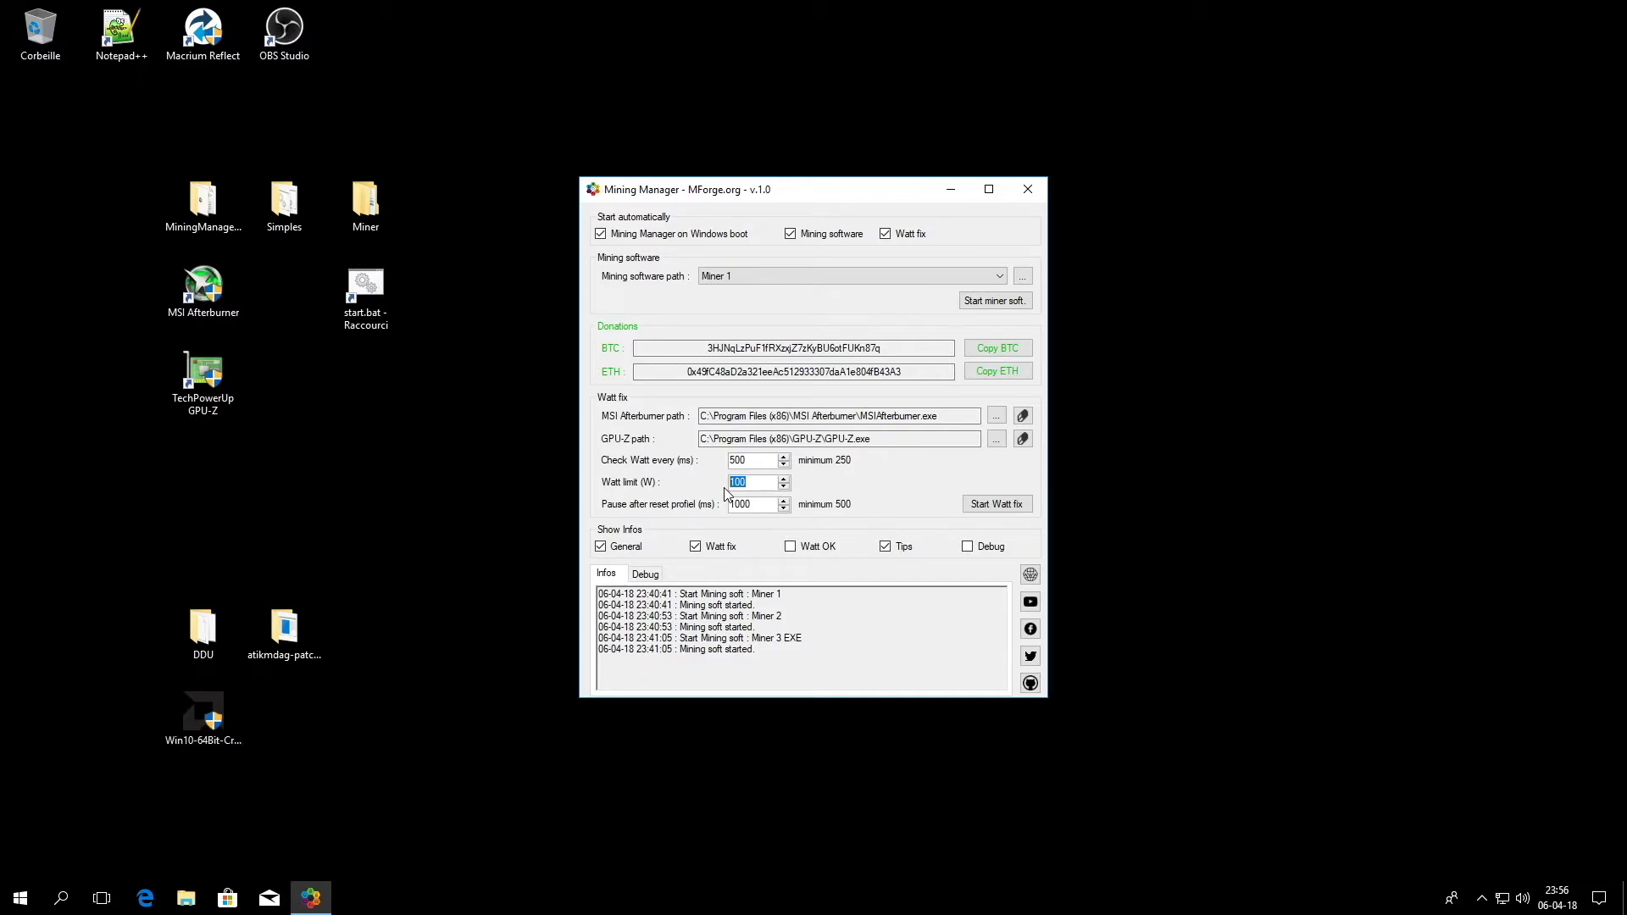
pyautogui.moveTo(719, 416); pyautogui.dragTo(828, 439)
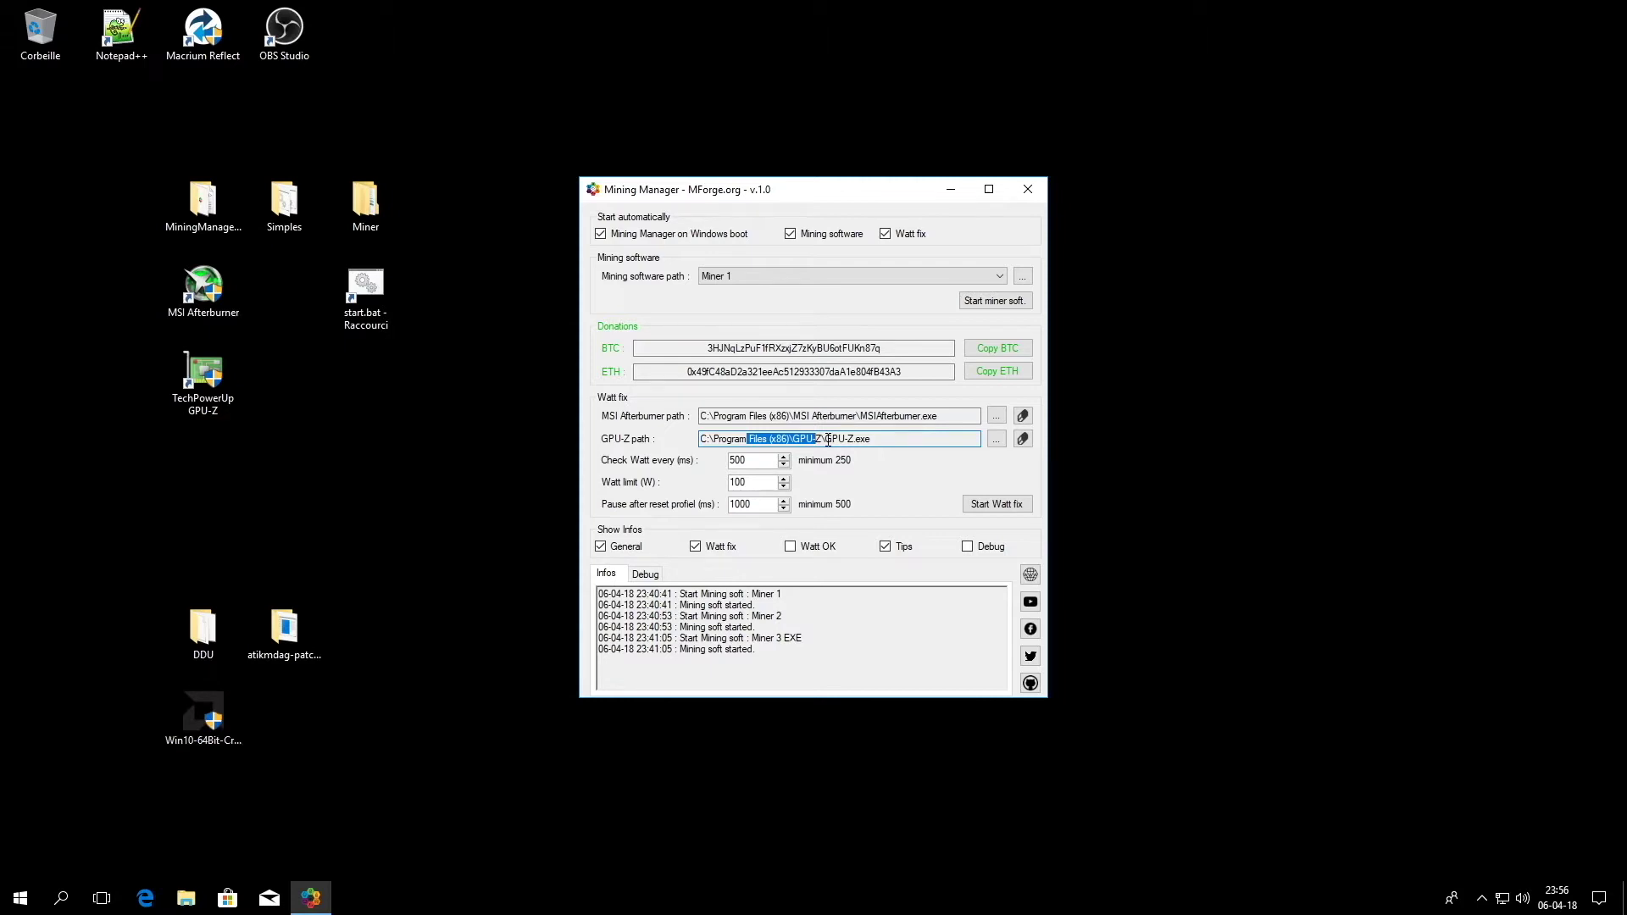
pyautogui.moveTo(768, 504); pyautogui.dragTo(729, 507)
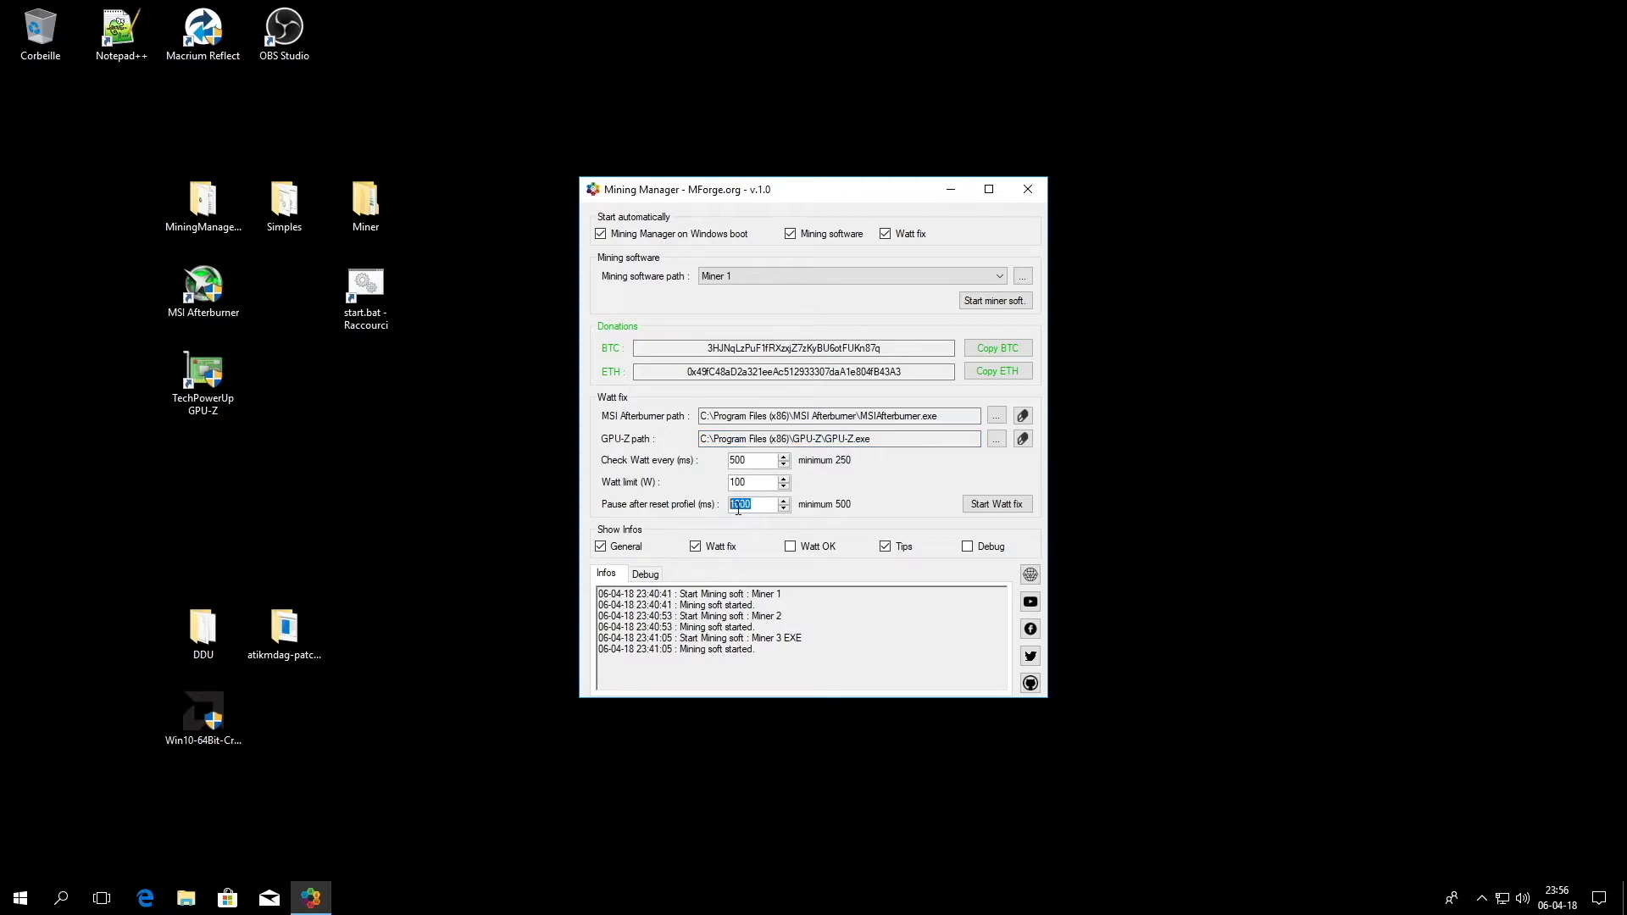
# Step: Review how the MSI Afterburner and GPU-Z paths relate to the Check Watt interval and the Watt limit
pyautogui.moveTo(710, 416); pyautogui.dragTo(797, 421)
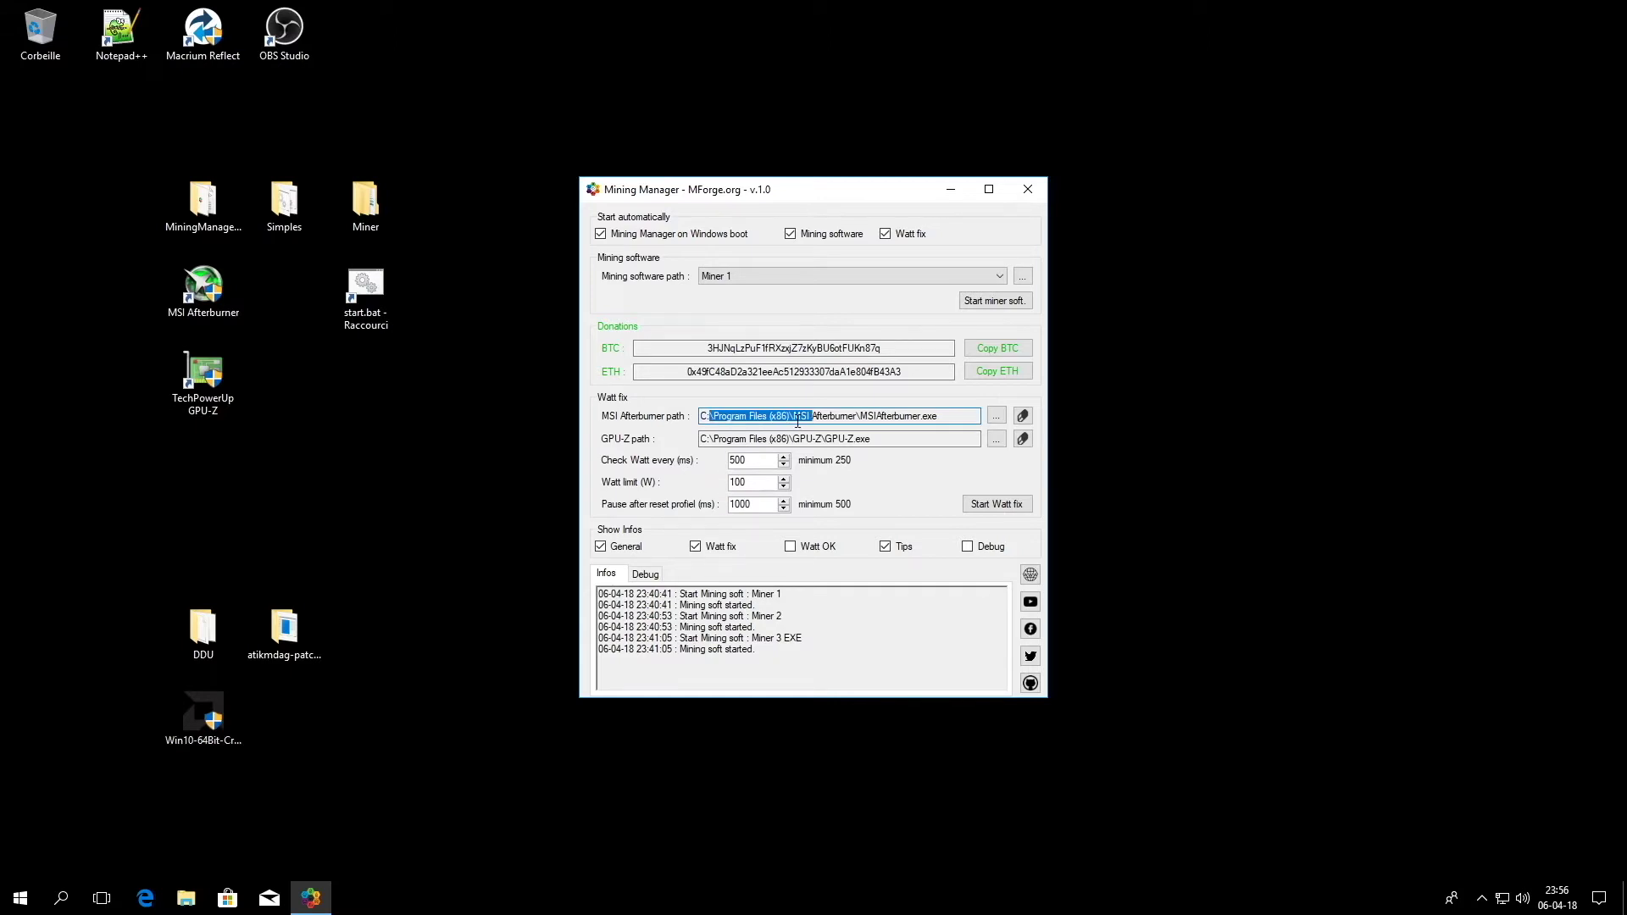
pyautogui.moveTo(721, 439); pyautogui.dragTo(800, 442)
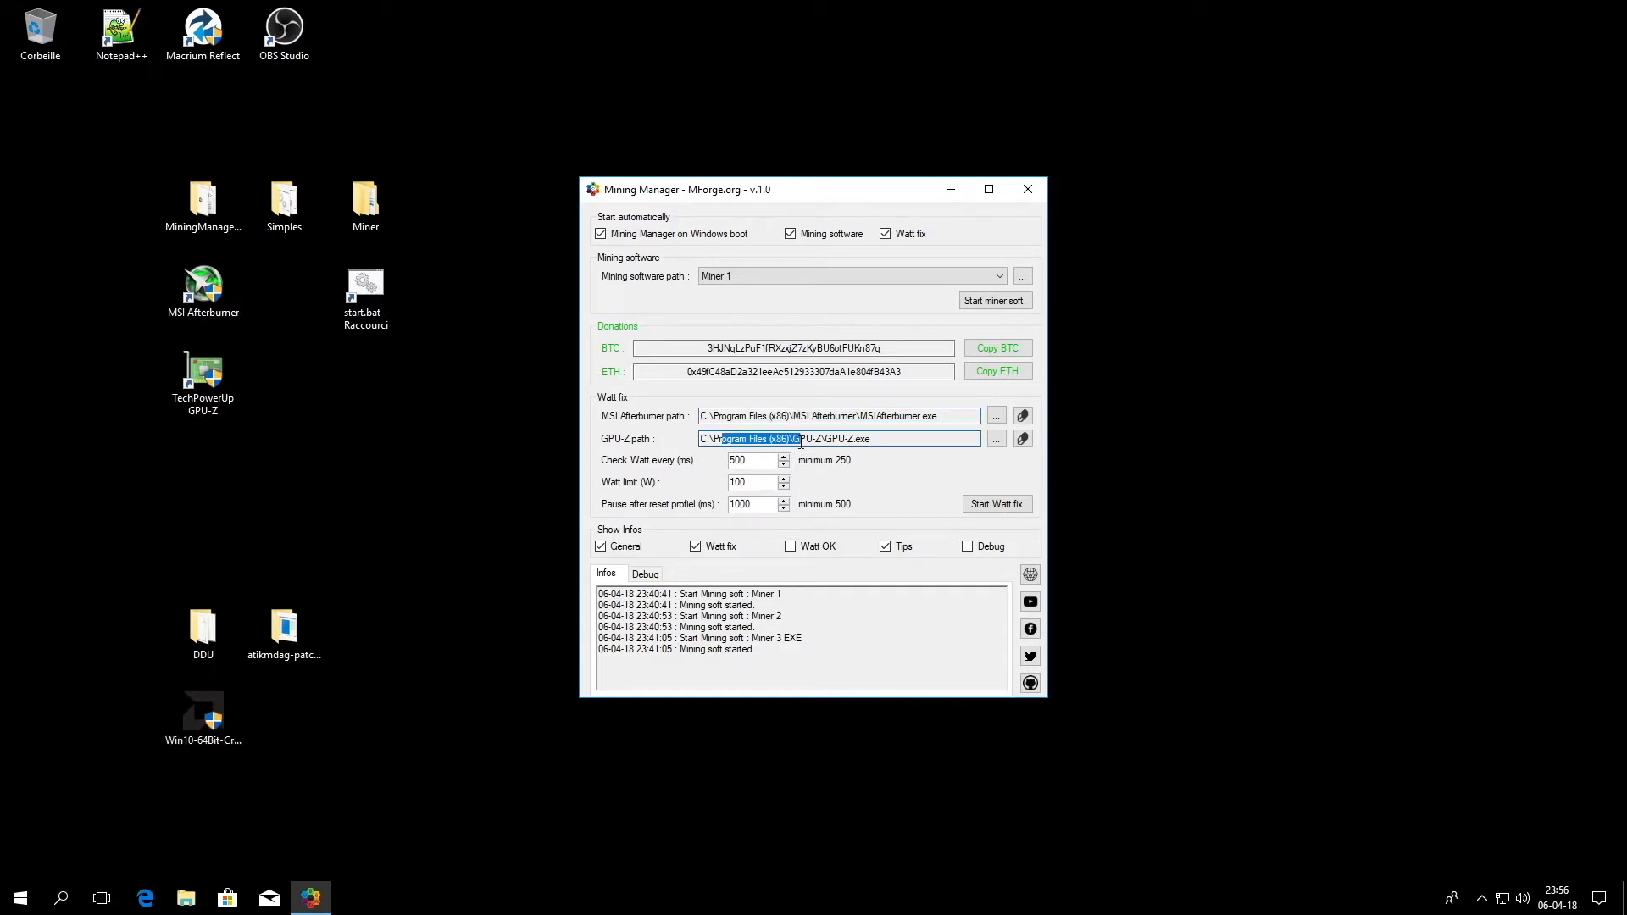
pyautogui.click(718, 440)
pyautogui.moveTo(747, 460); pyautogui.dragTo(727, 460)
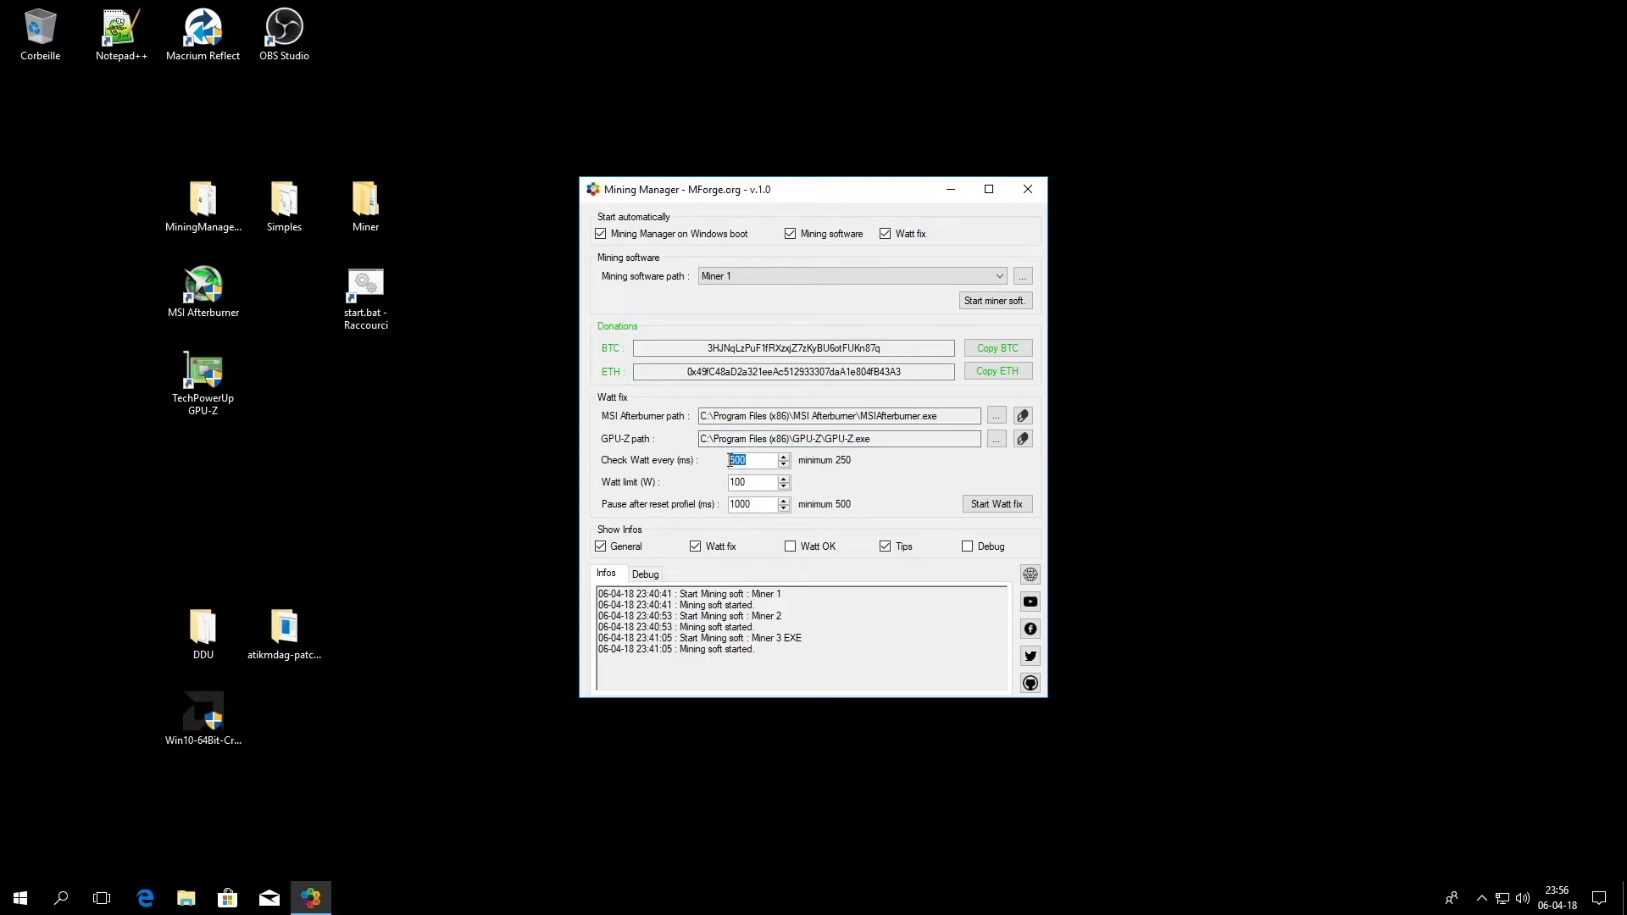
pyautogui.click(723, 439)
pyautogui.moveTo(722, 439); pyautogui.dragTo(764, 439)
pyautogui.click(793, 439)
pyautogui.doubleClick(737, 480)
pyautogui.moveTo(718, 415); pyautogui.dragTo(812, 417)
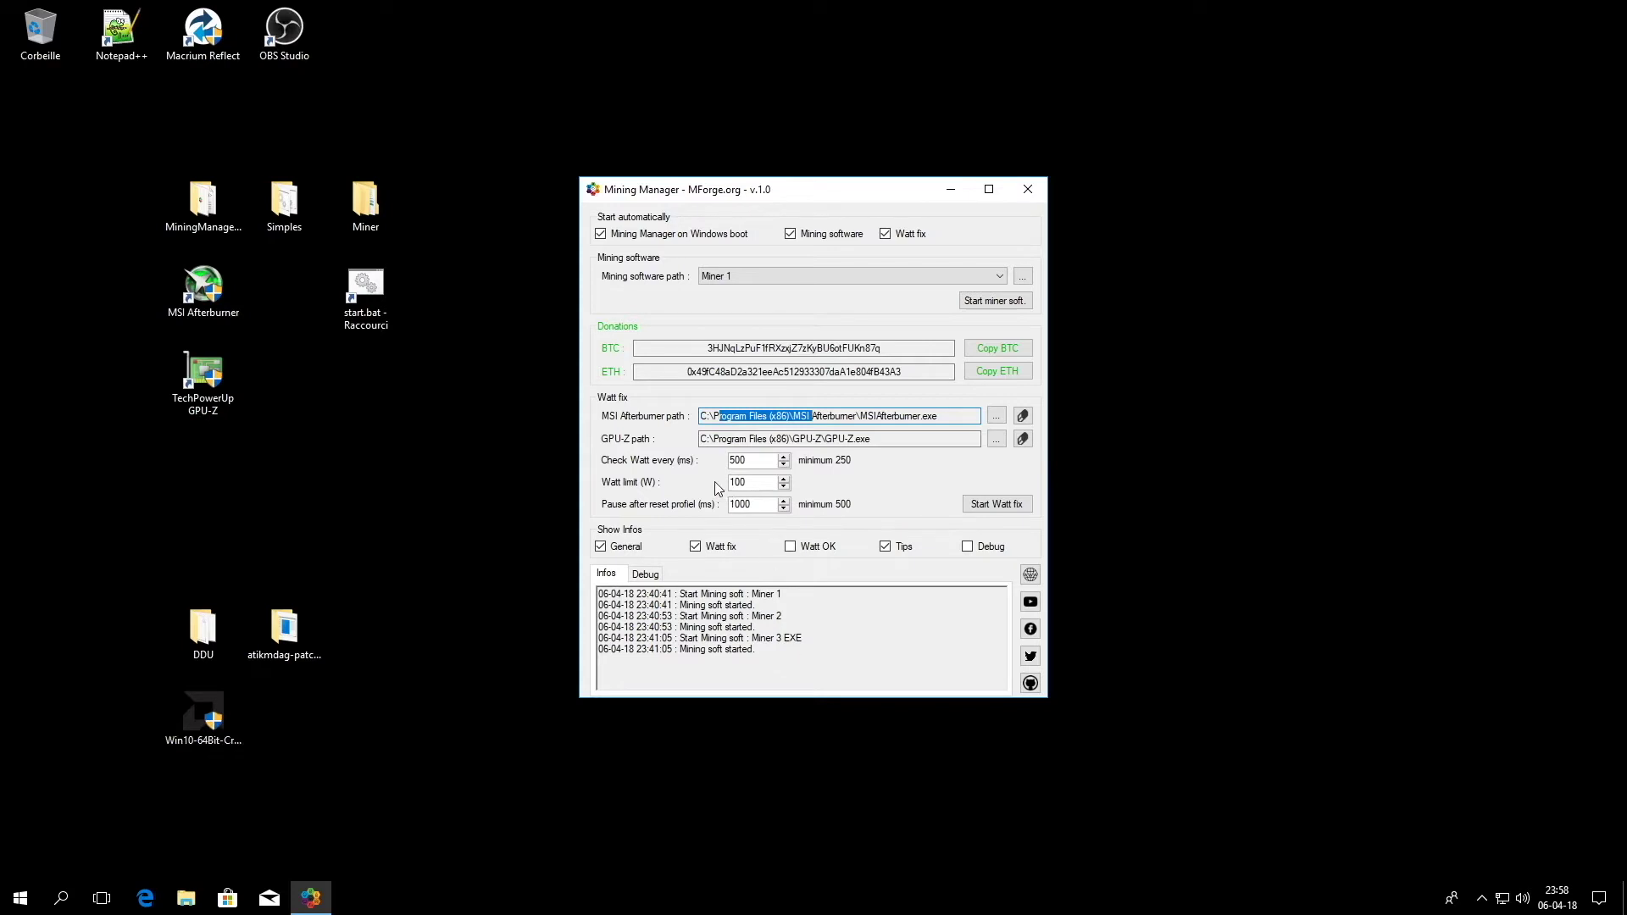
pyautogui.click(743, 459)
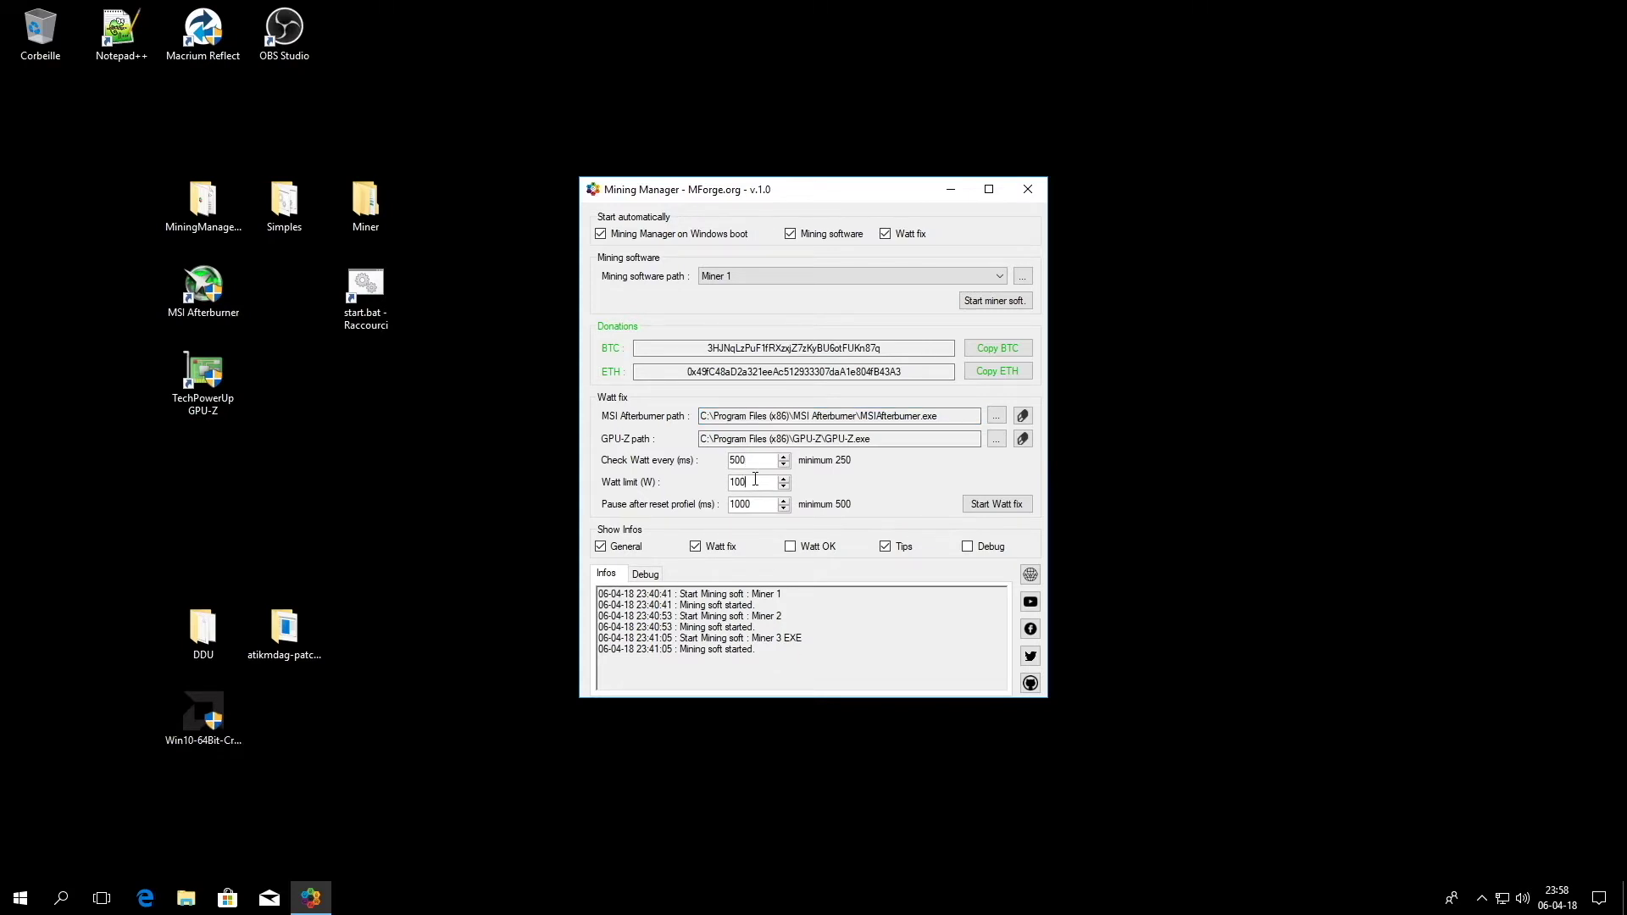
pyautogui.click(748, 484)
pyautogui.moveTo(748, 462); pyautogui.dragTo(723, 460)
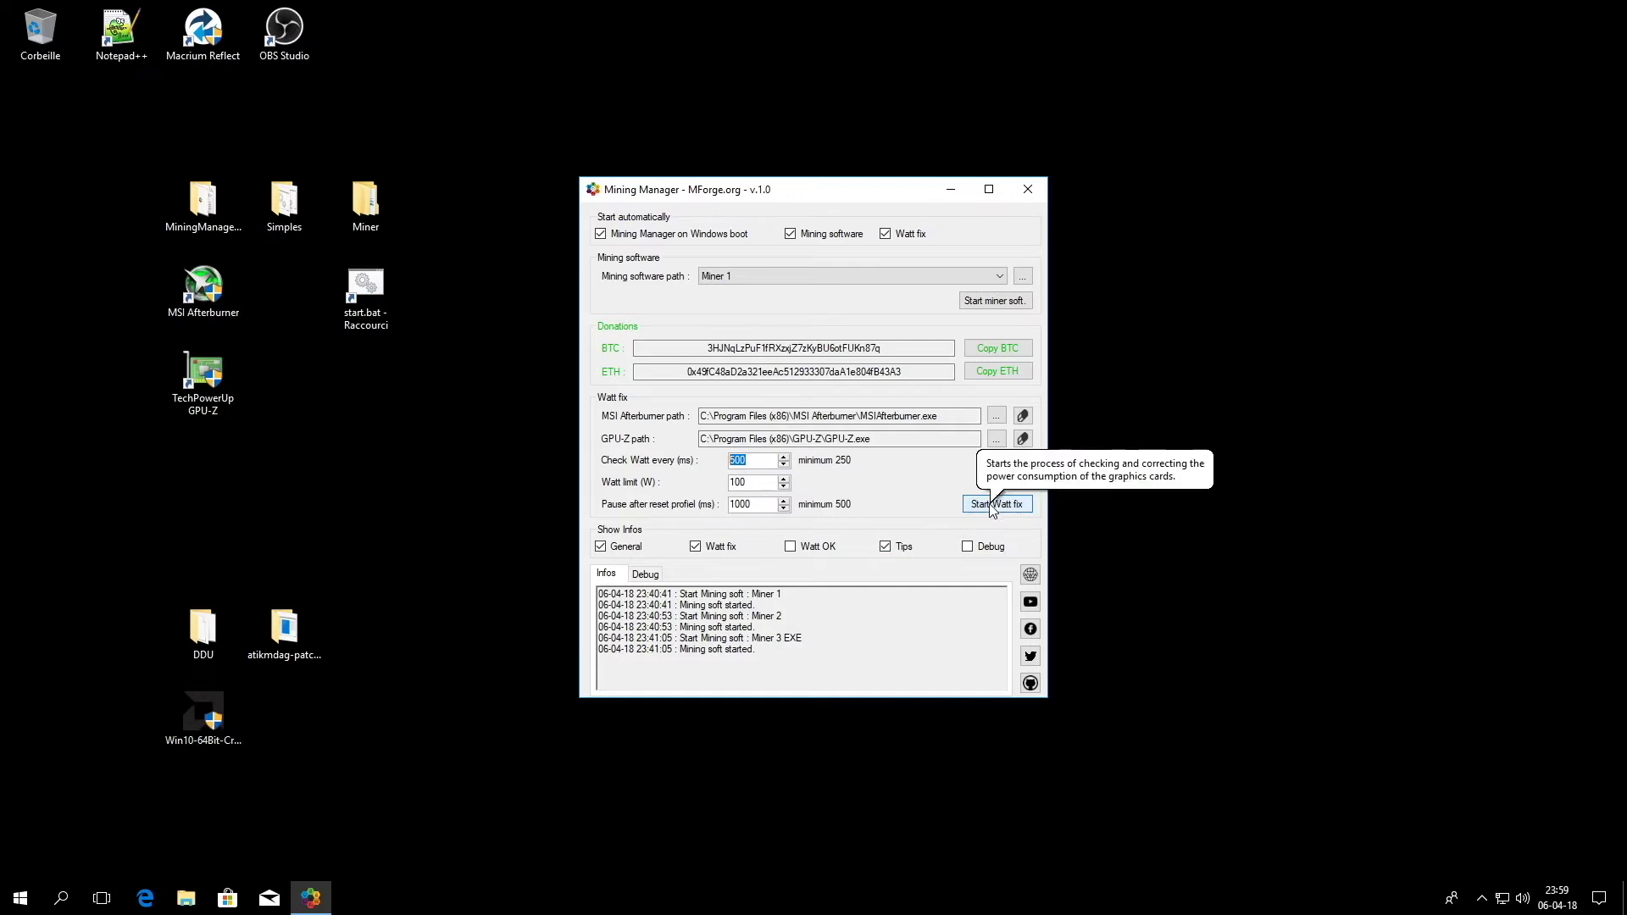
# Step: Compare the interface with Tips off and on, and leave Tips turned off
pyautogui.click(885, 547)
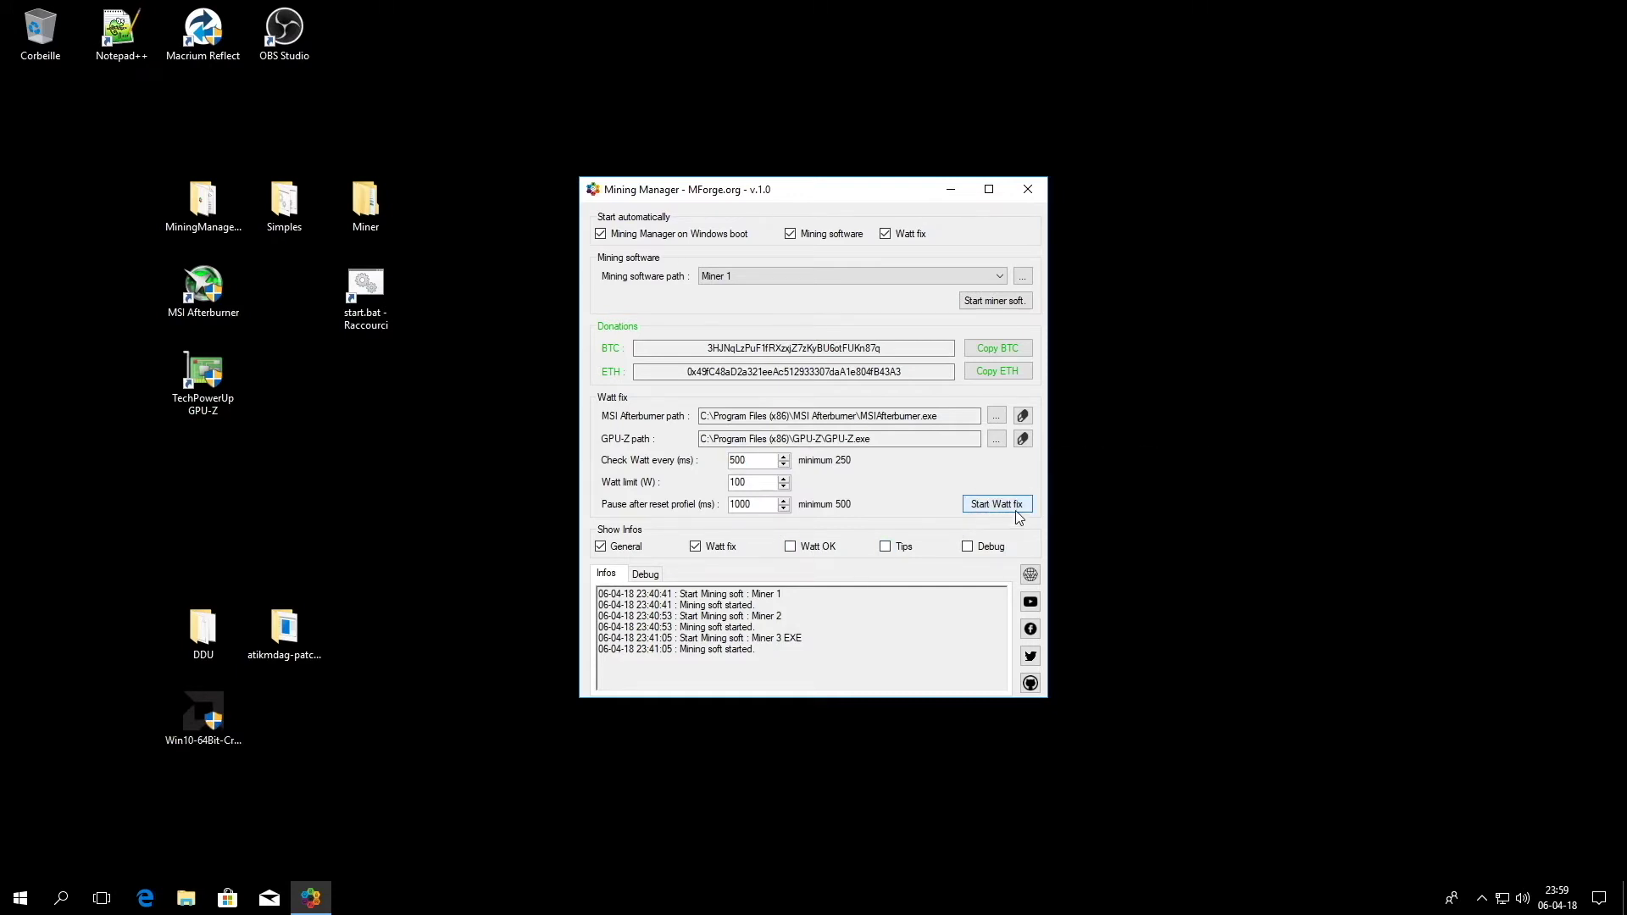
pyautogui.click(896, 551)
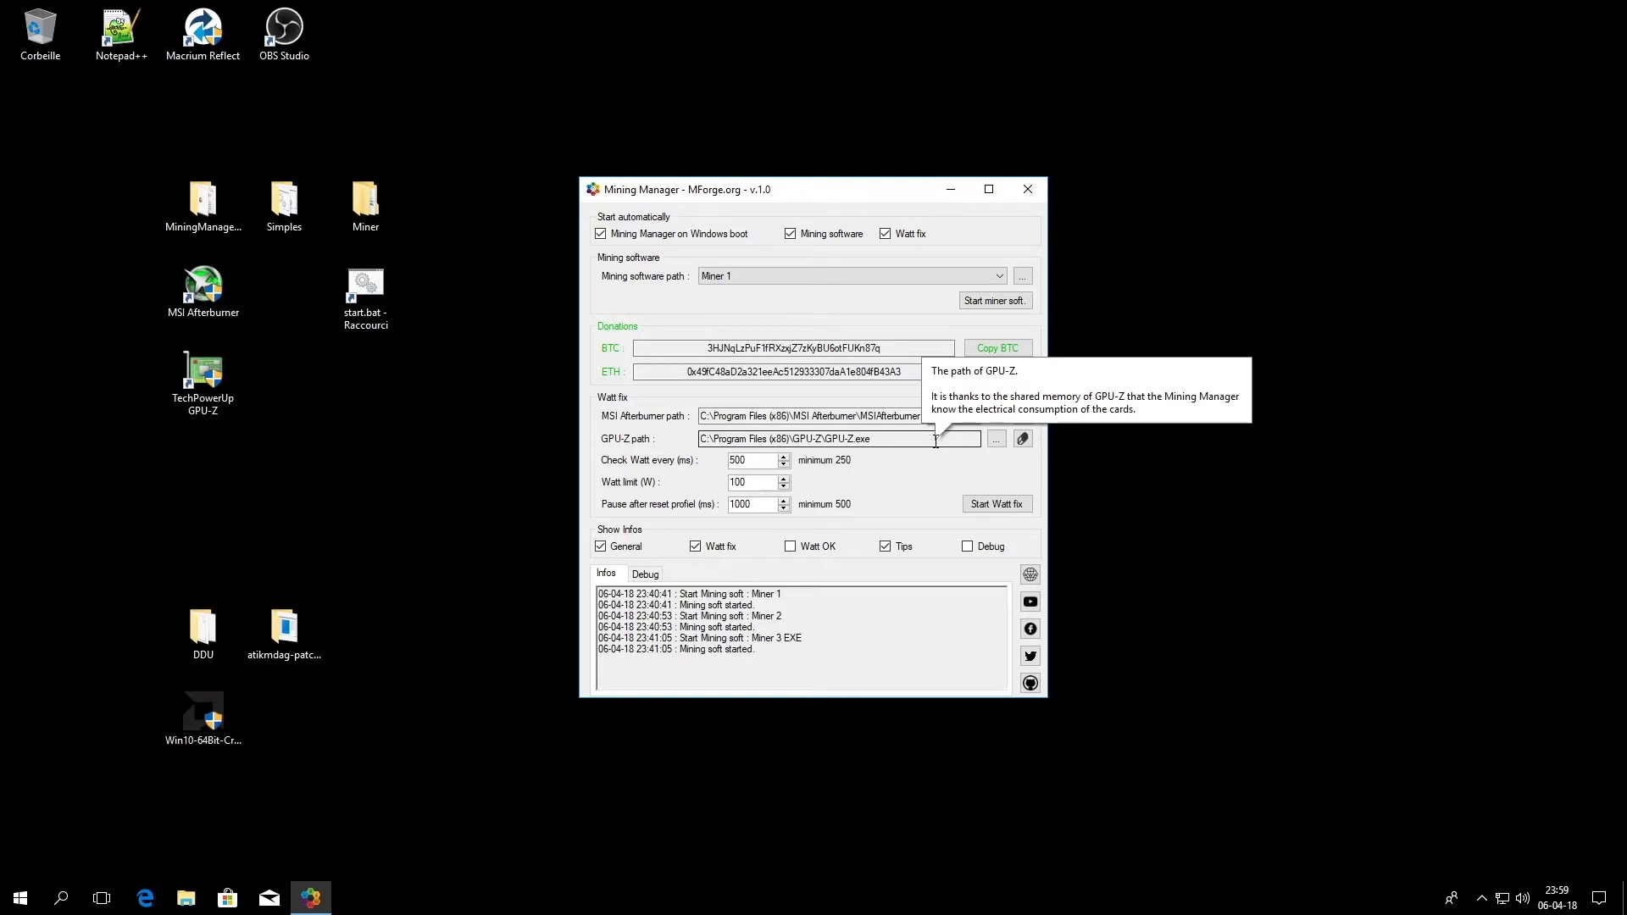
pyautogui.click(885, 548)
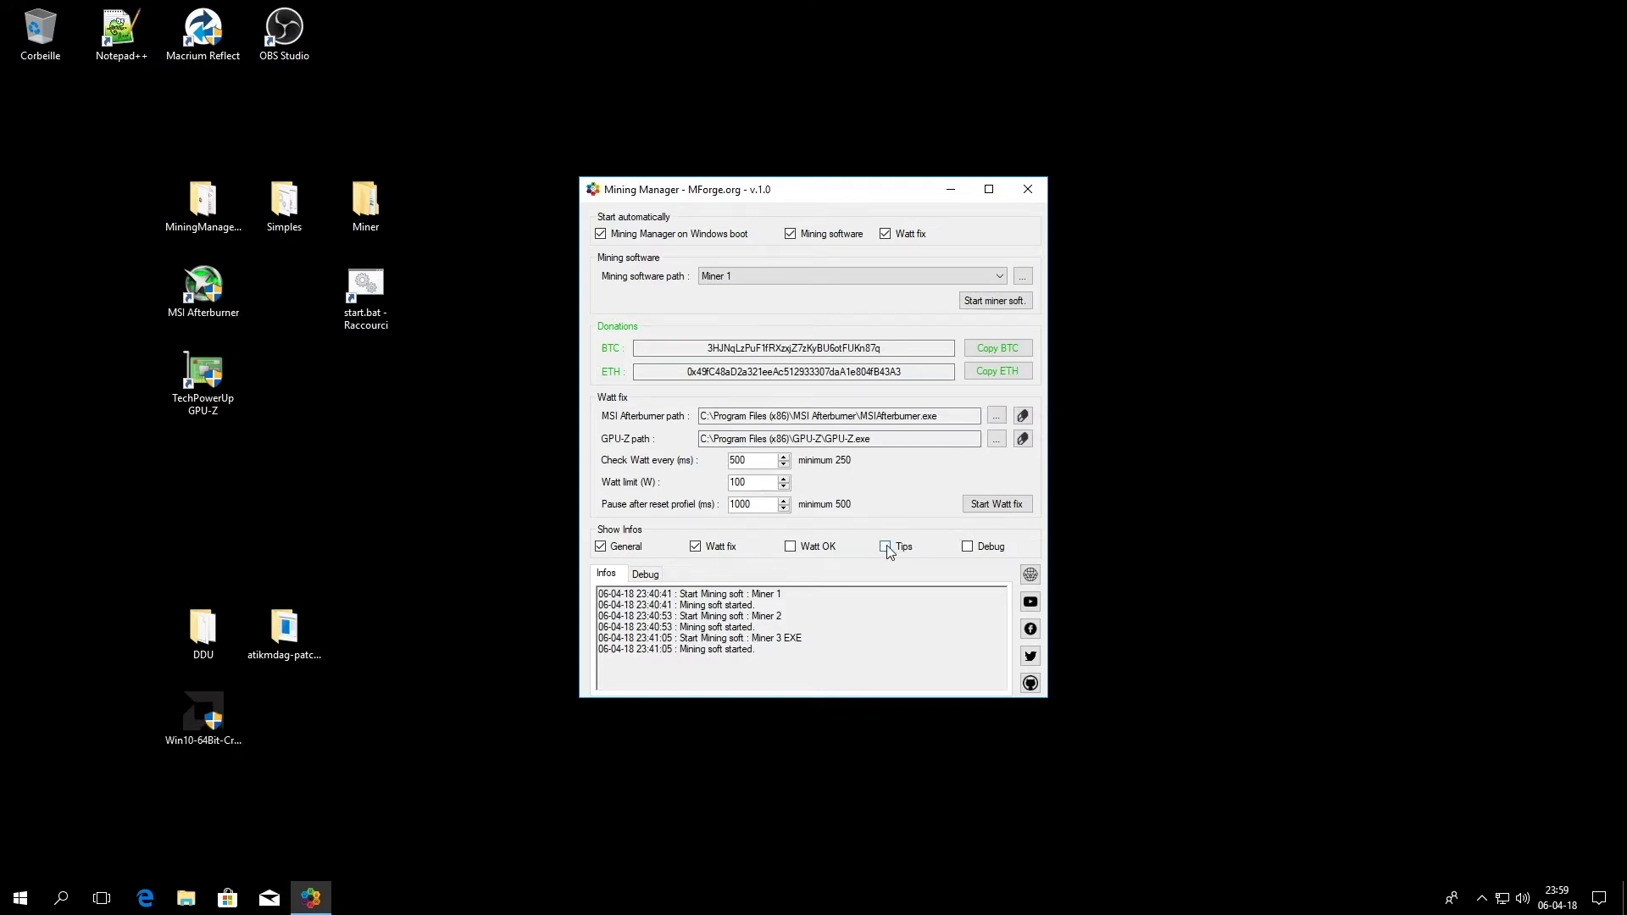
# Step: Enable debug information temporarily to view the Debug log, disable it again and return to the Infos log
pyautogui.click(967, 548)
pyautogui.click(646, 574)
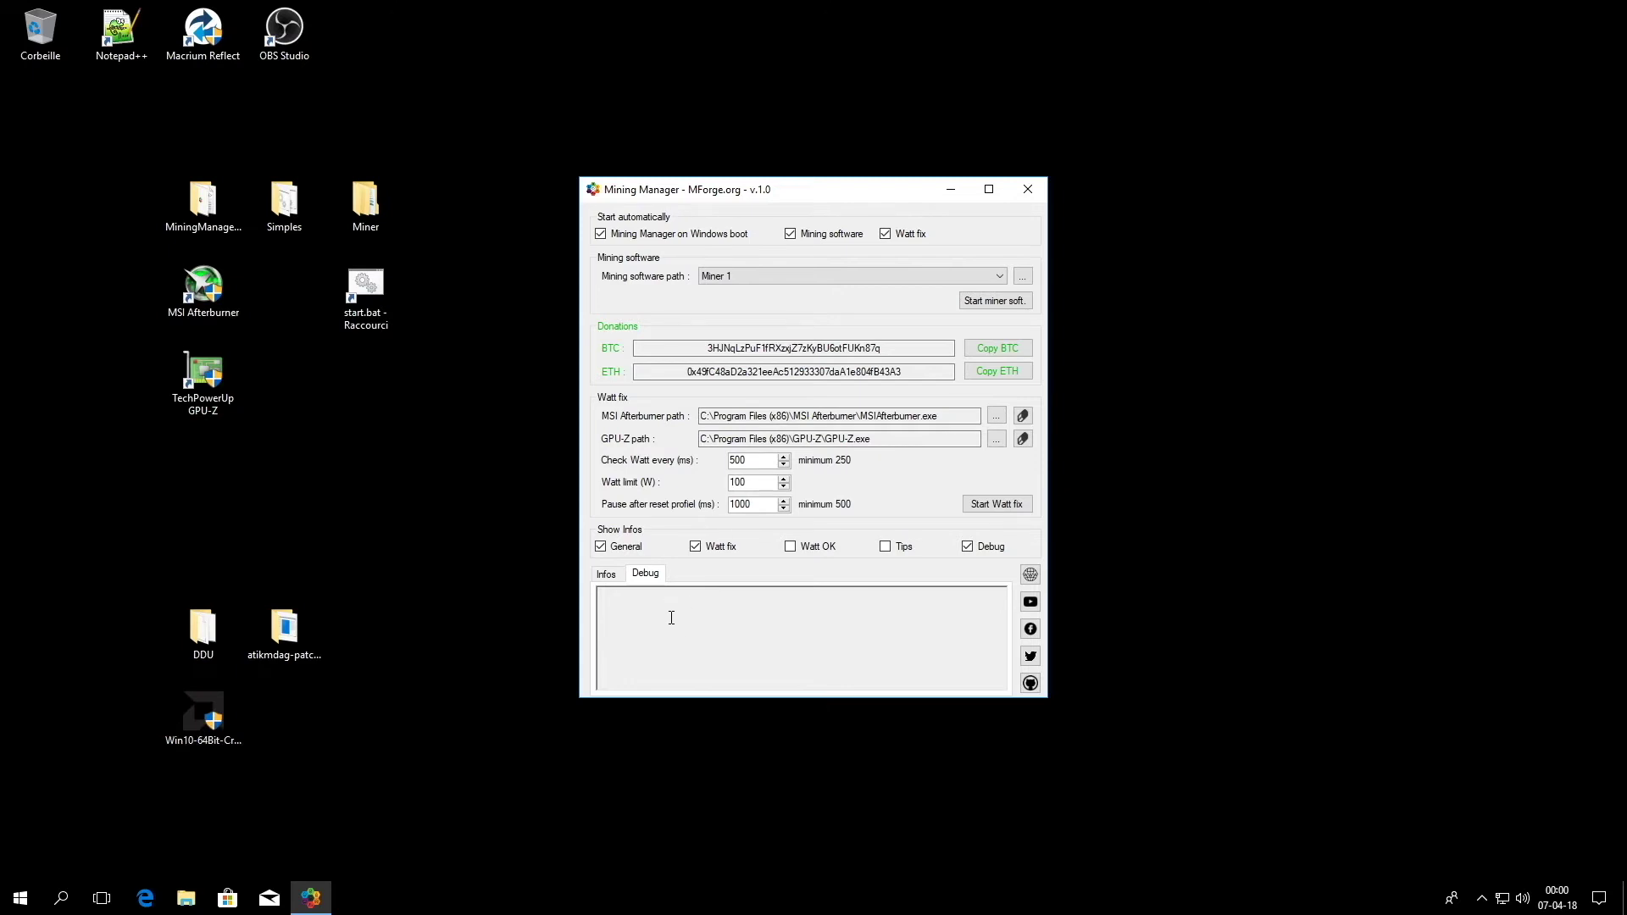
pyautogui.click(967, 547)
pyautogui.click(609, 574)
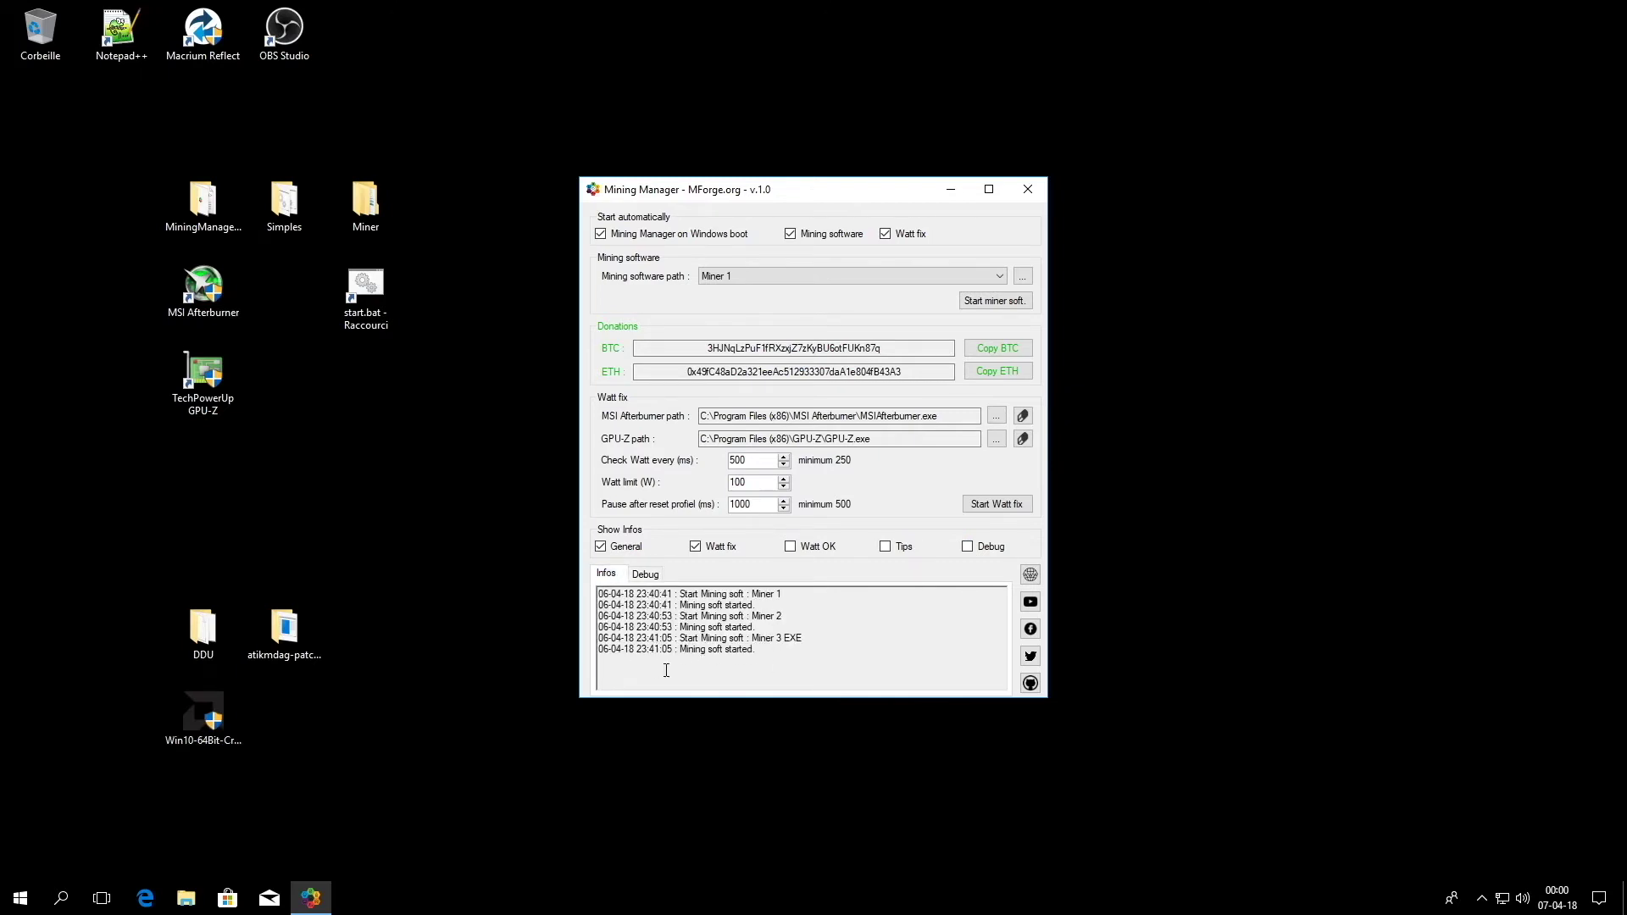
pyautogui.click(644, 573)
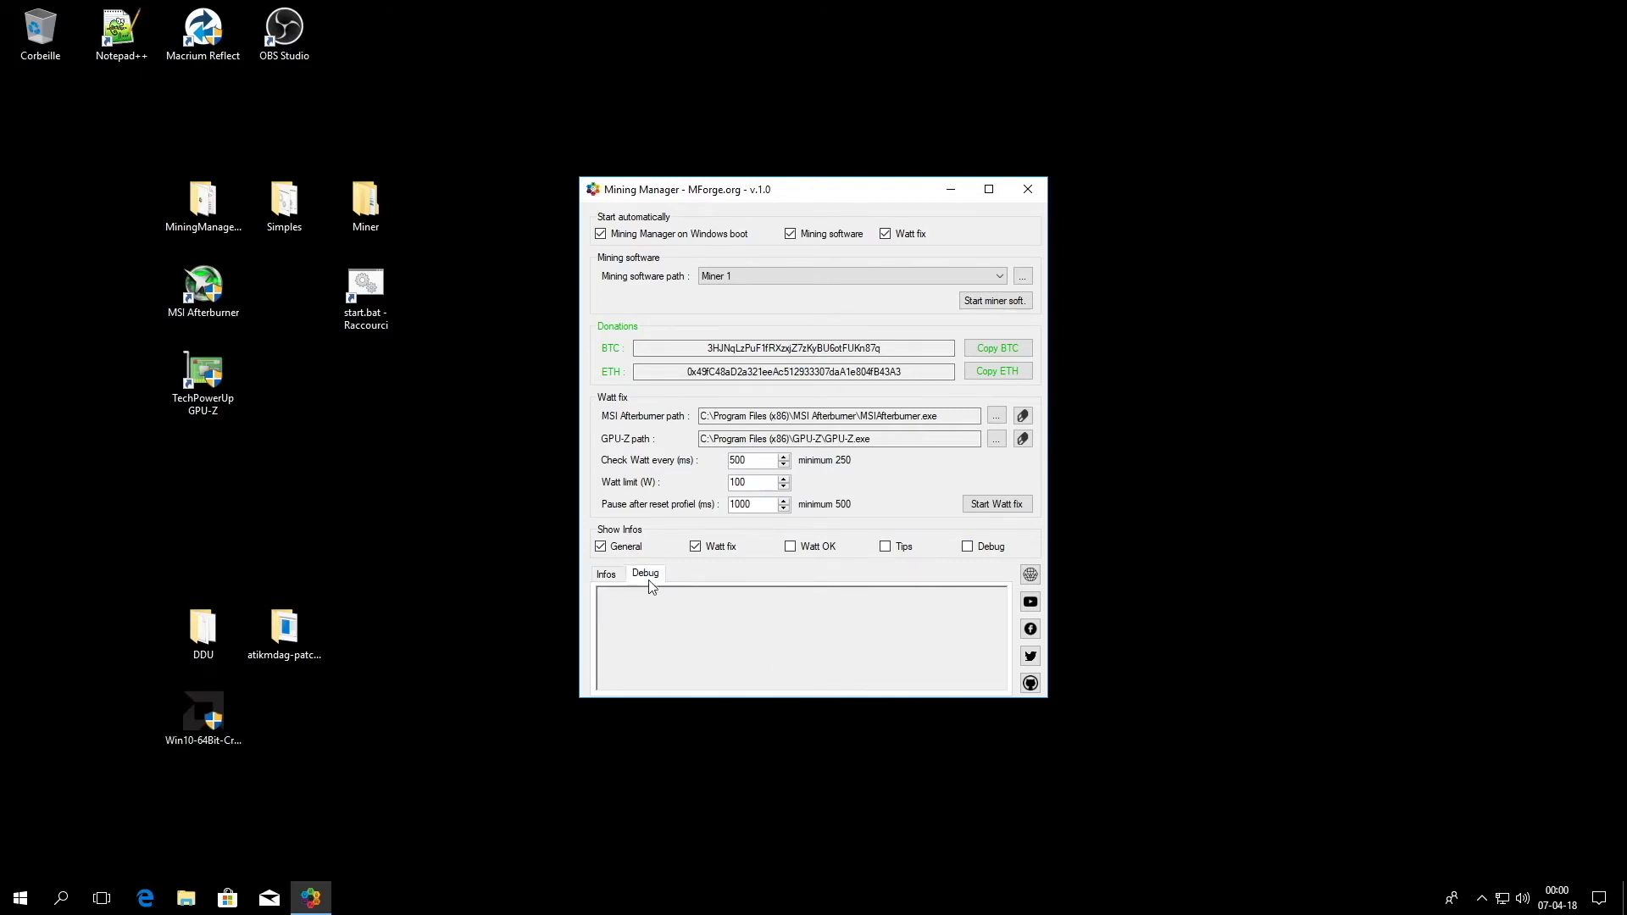
pyautogui.click(606, 574)
# Step: View the saved miner list without changing the selection, and locate Settings.xml in the MiningManager_V1.0 folder before returning to Mining Manager
pyautogui.click(817, 277)
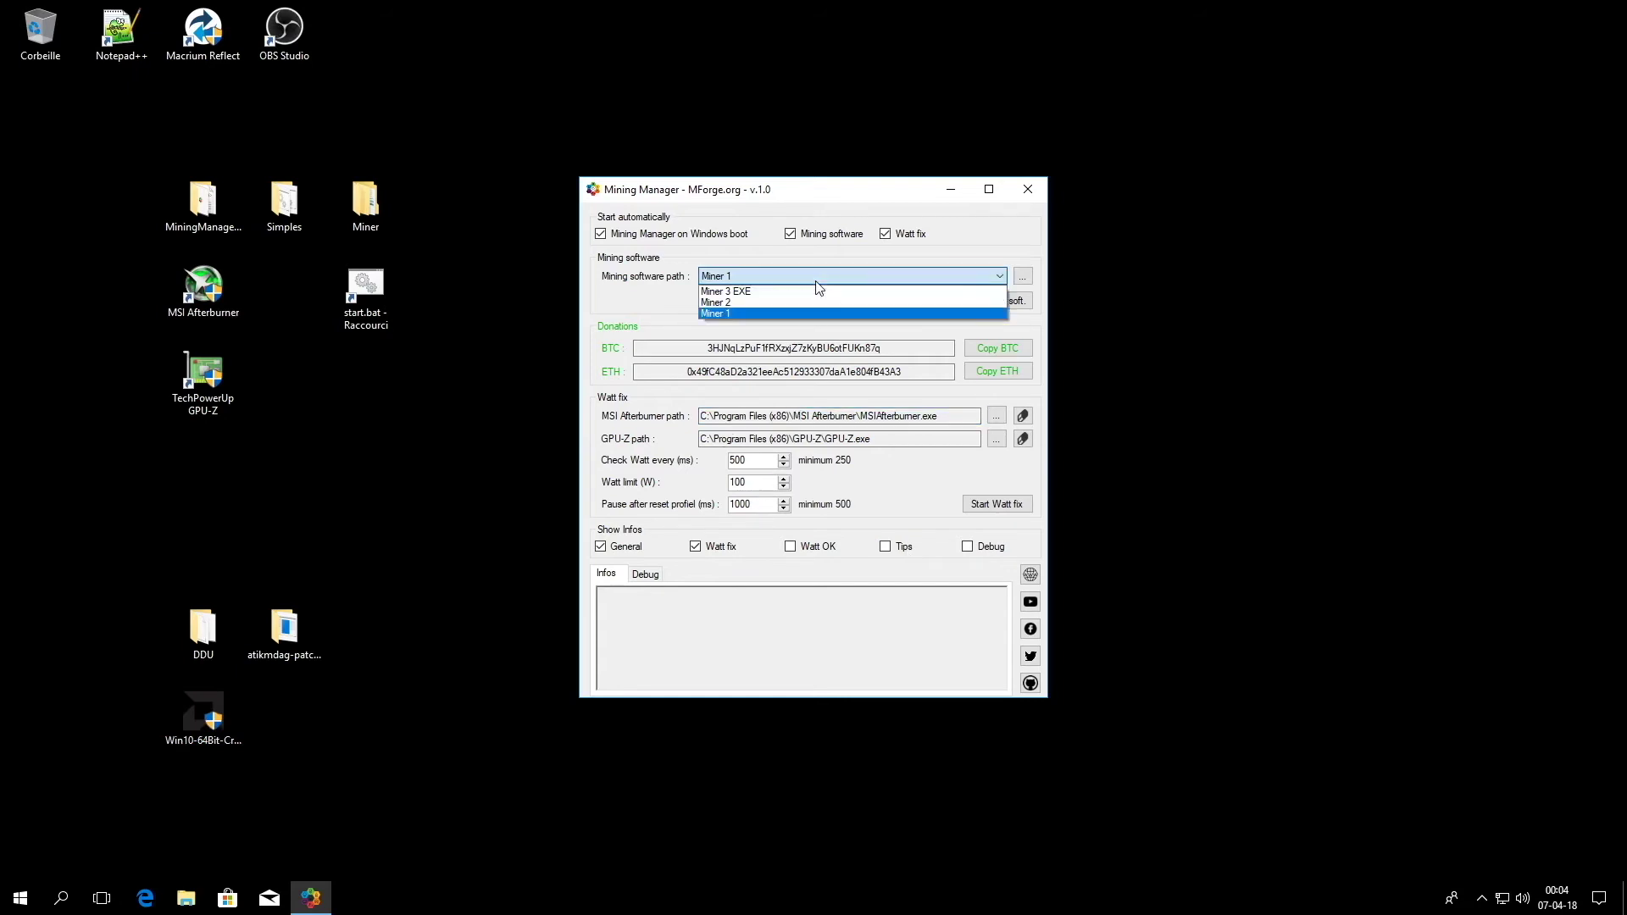
pyautogui.click(811, 282)
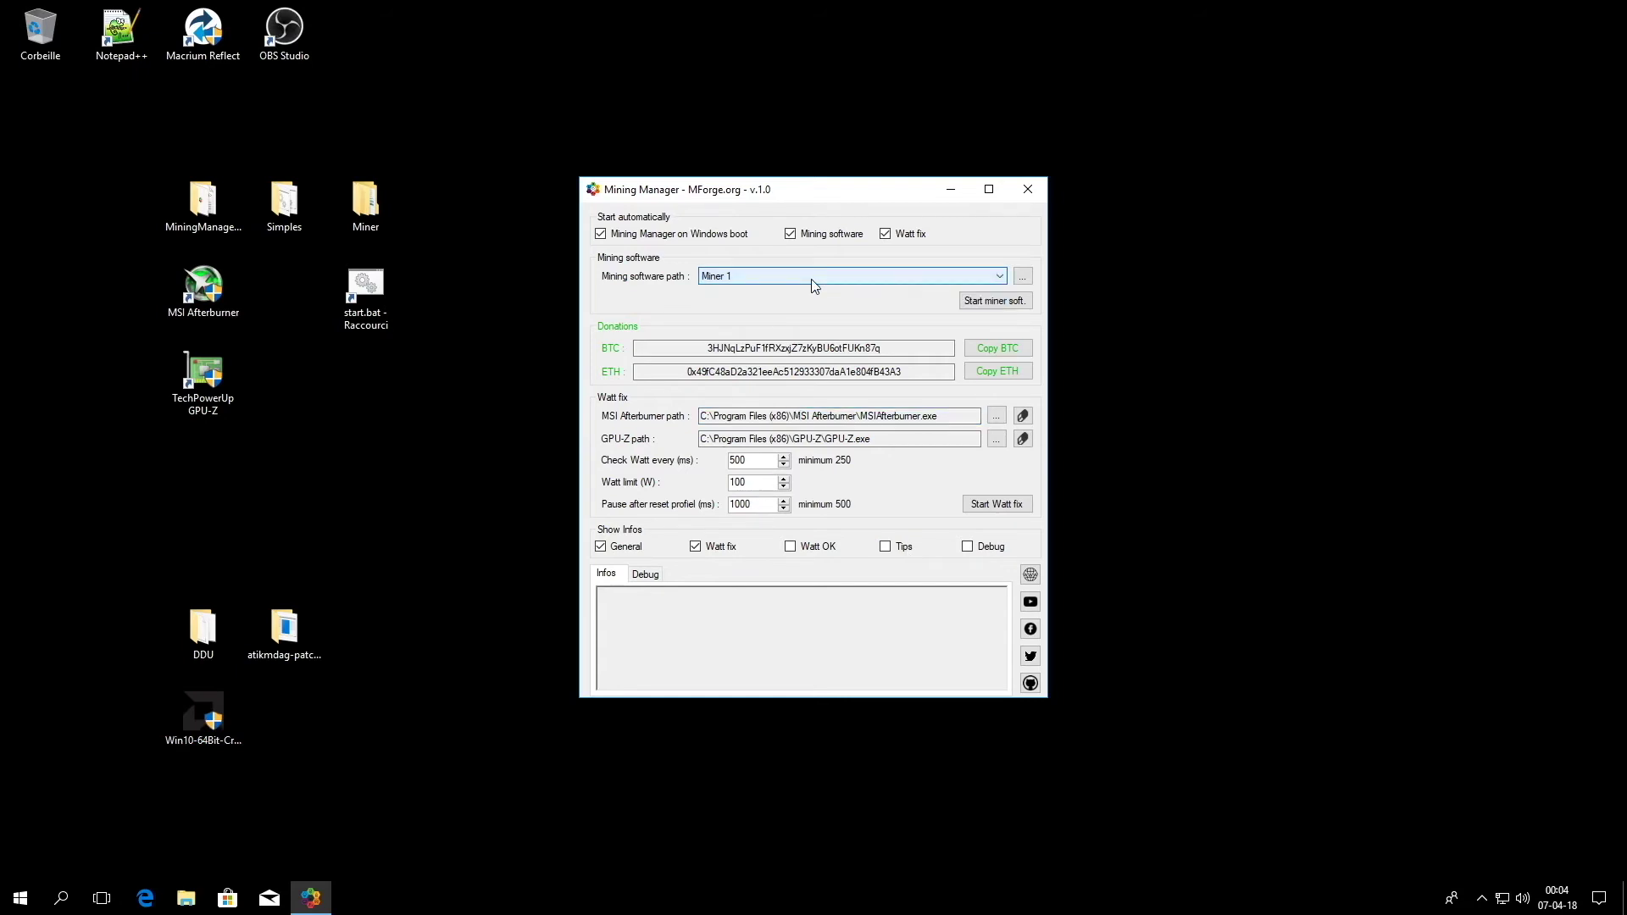
pyautogui.click(191, 216)
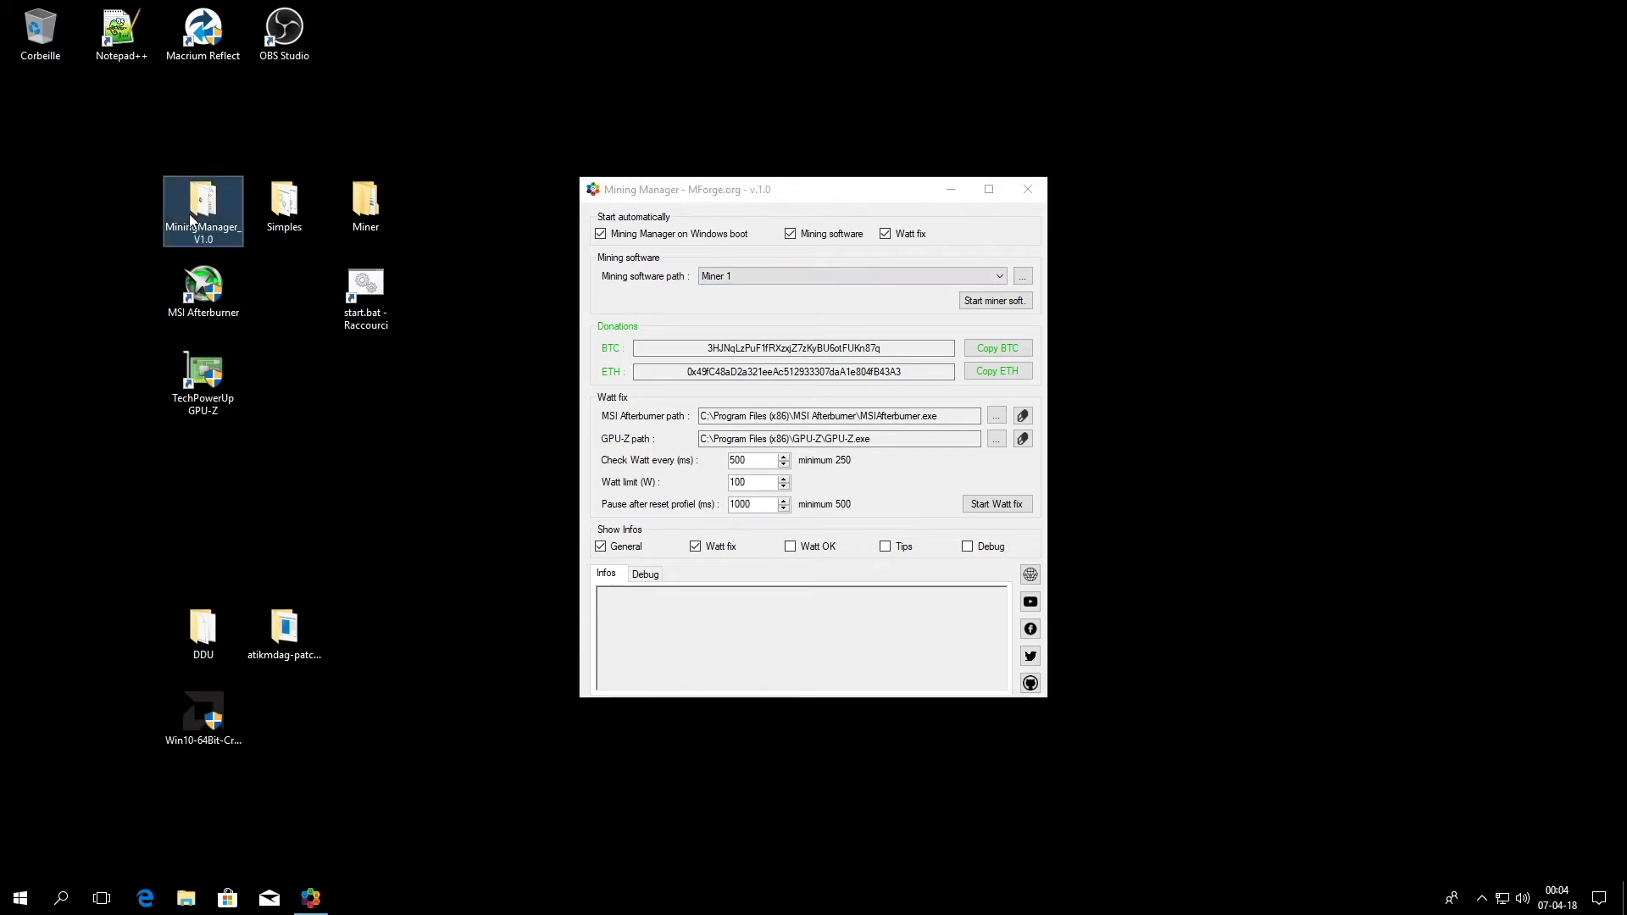
pyautogui.doubleClick(190, 213)
pyautogui.click(340, 346)
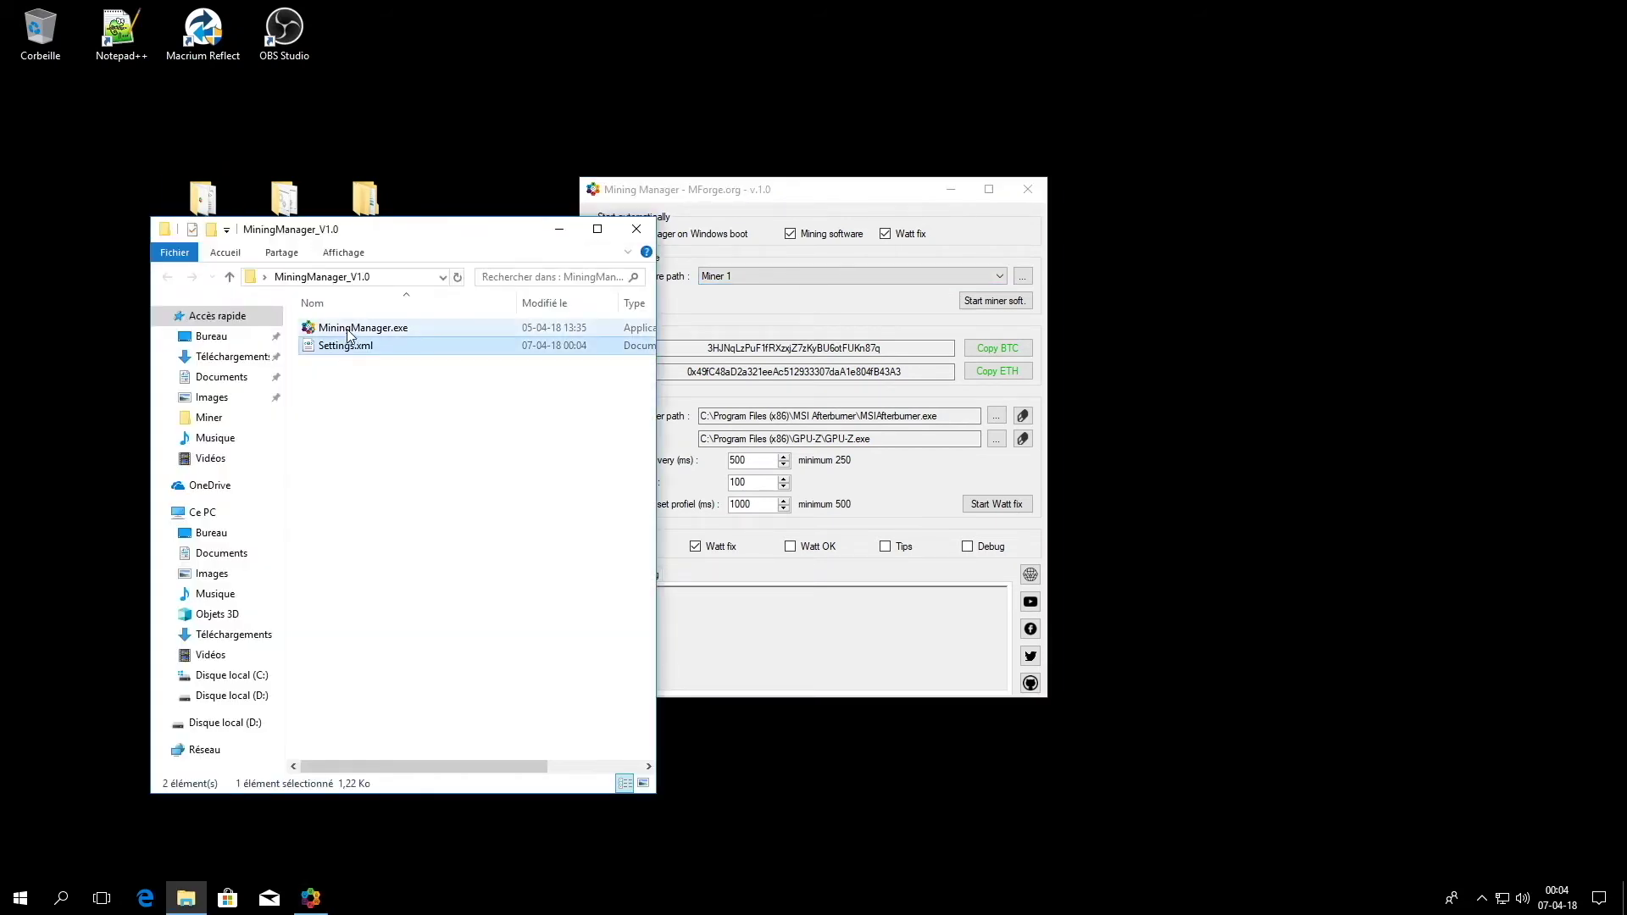
pyautogui.click(702, 410)
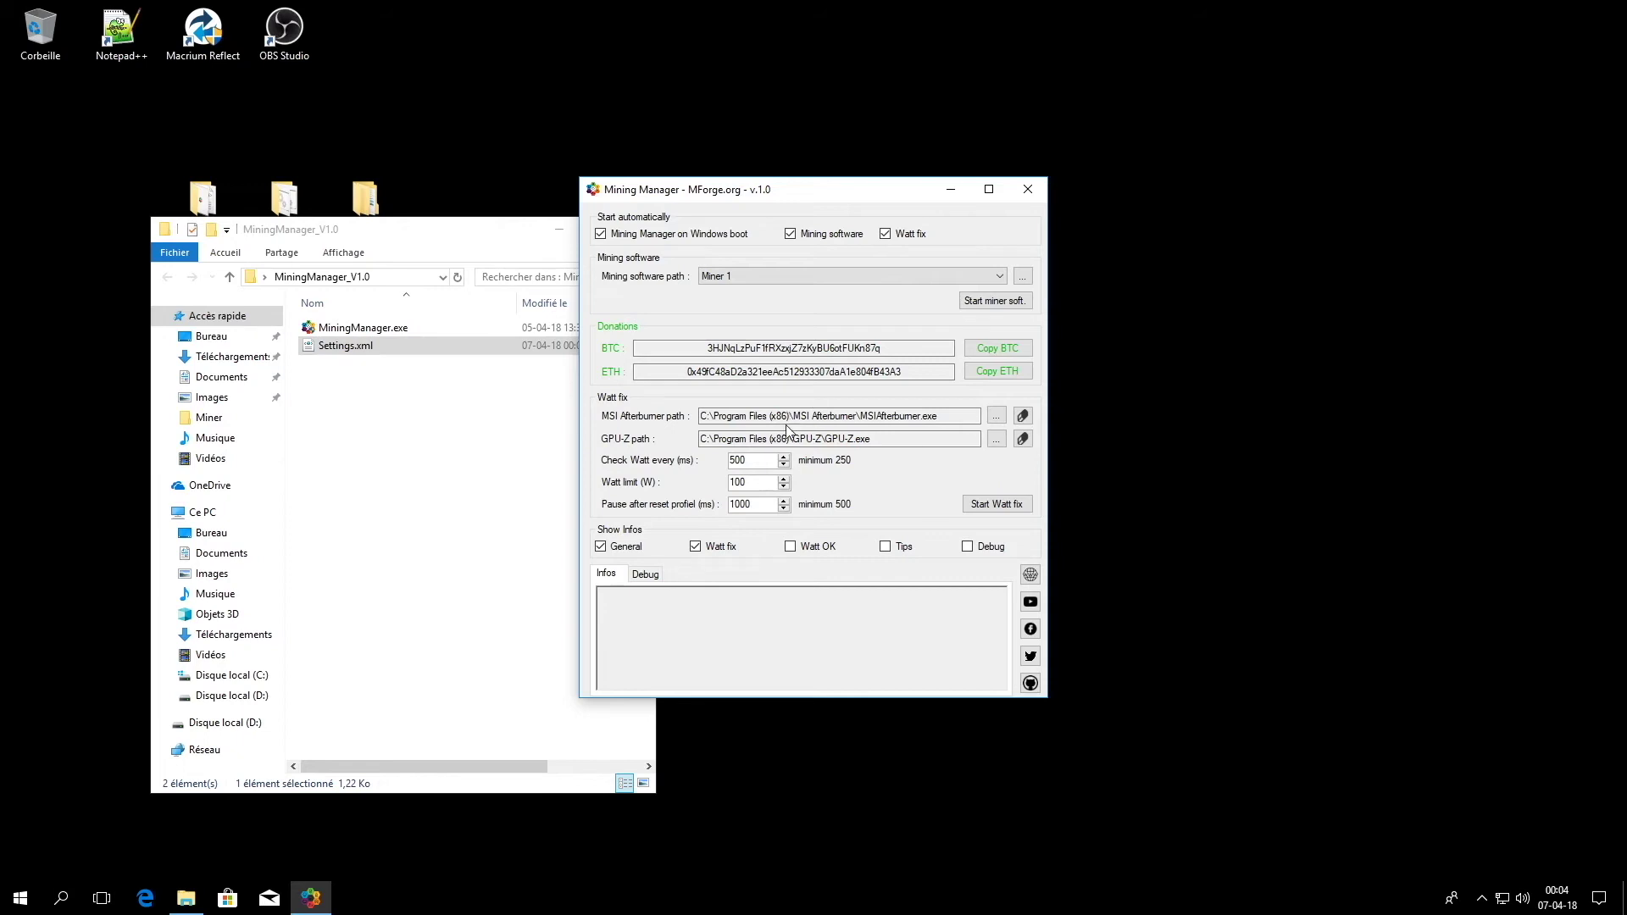
# Step: Select Miner 3 EXE, disable all three automatic start options, and restart Mining Manager to check that the settings persist
pyautogui.click(754, 278)
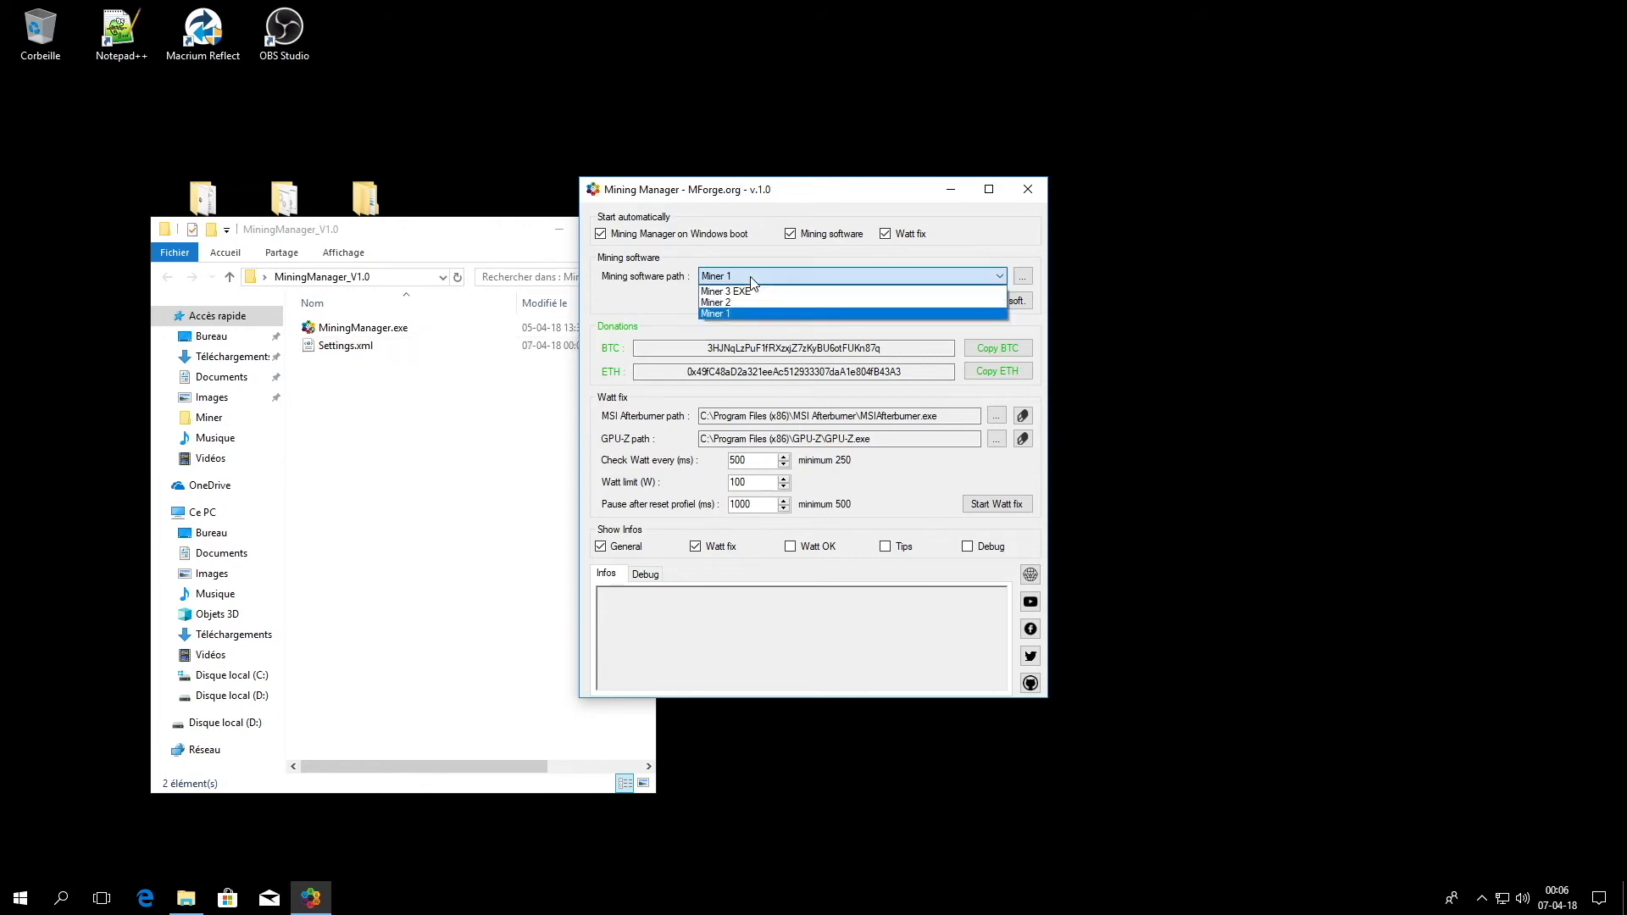
pyautogui.click(748, 298)
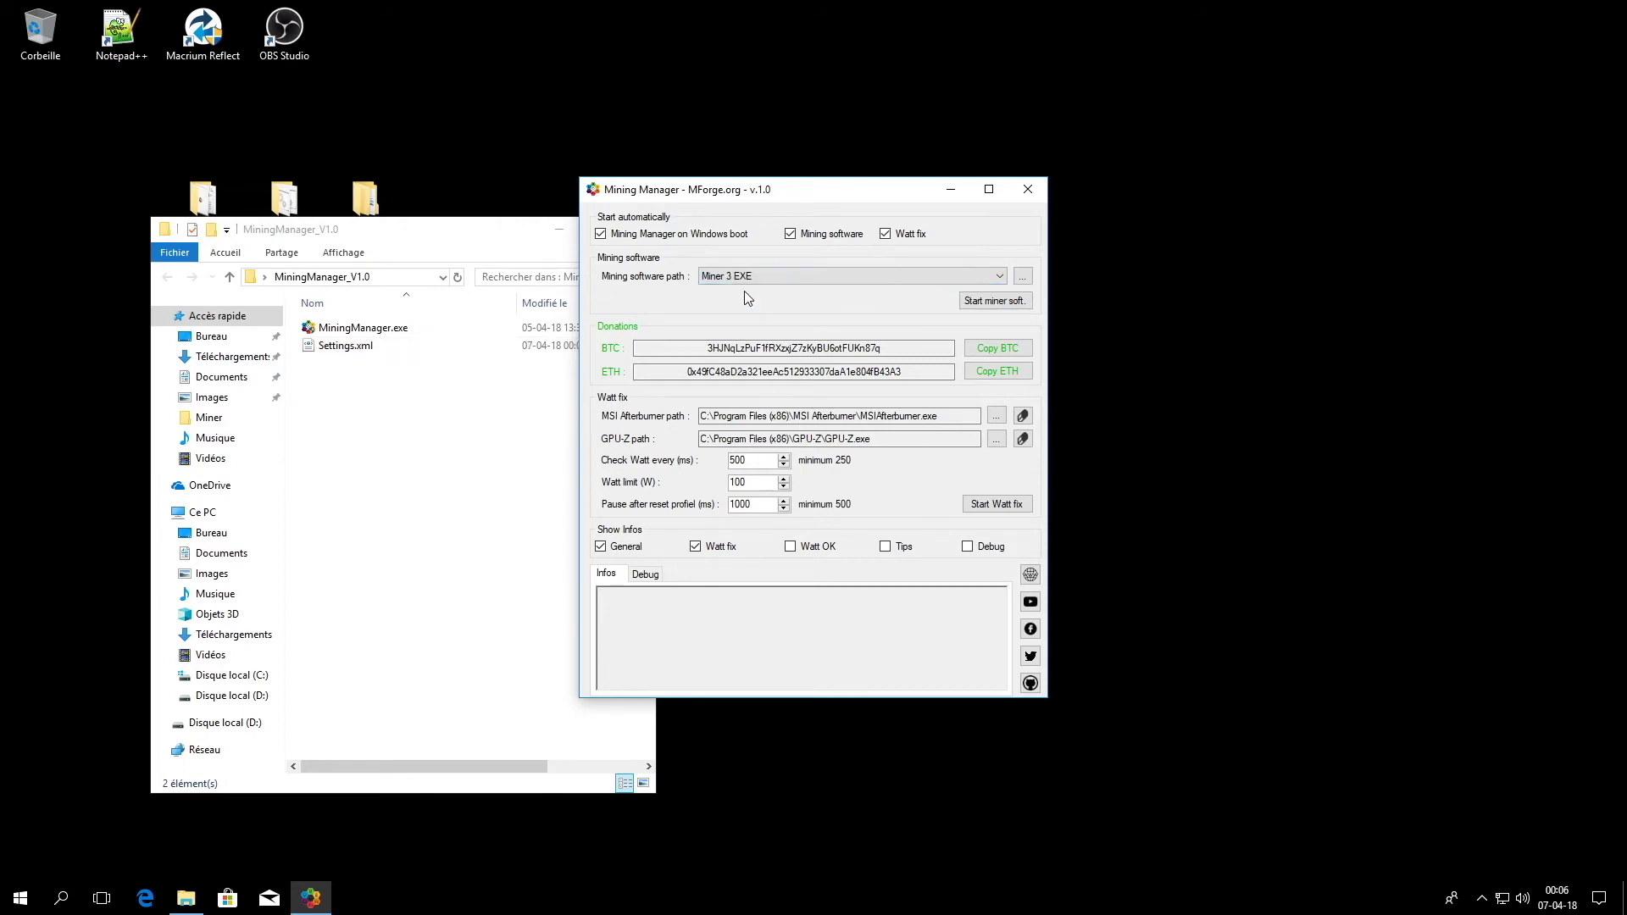
pyautogui.click(705, 239)
pyautogui.click(815, 244)
pyautogui.click(906, 244)
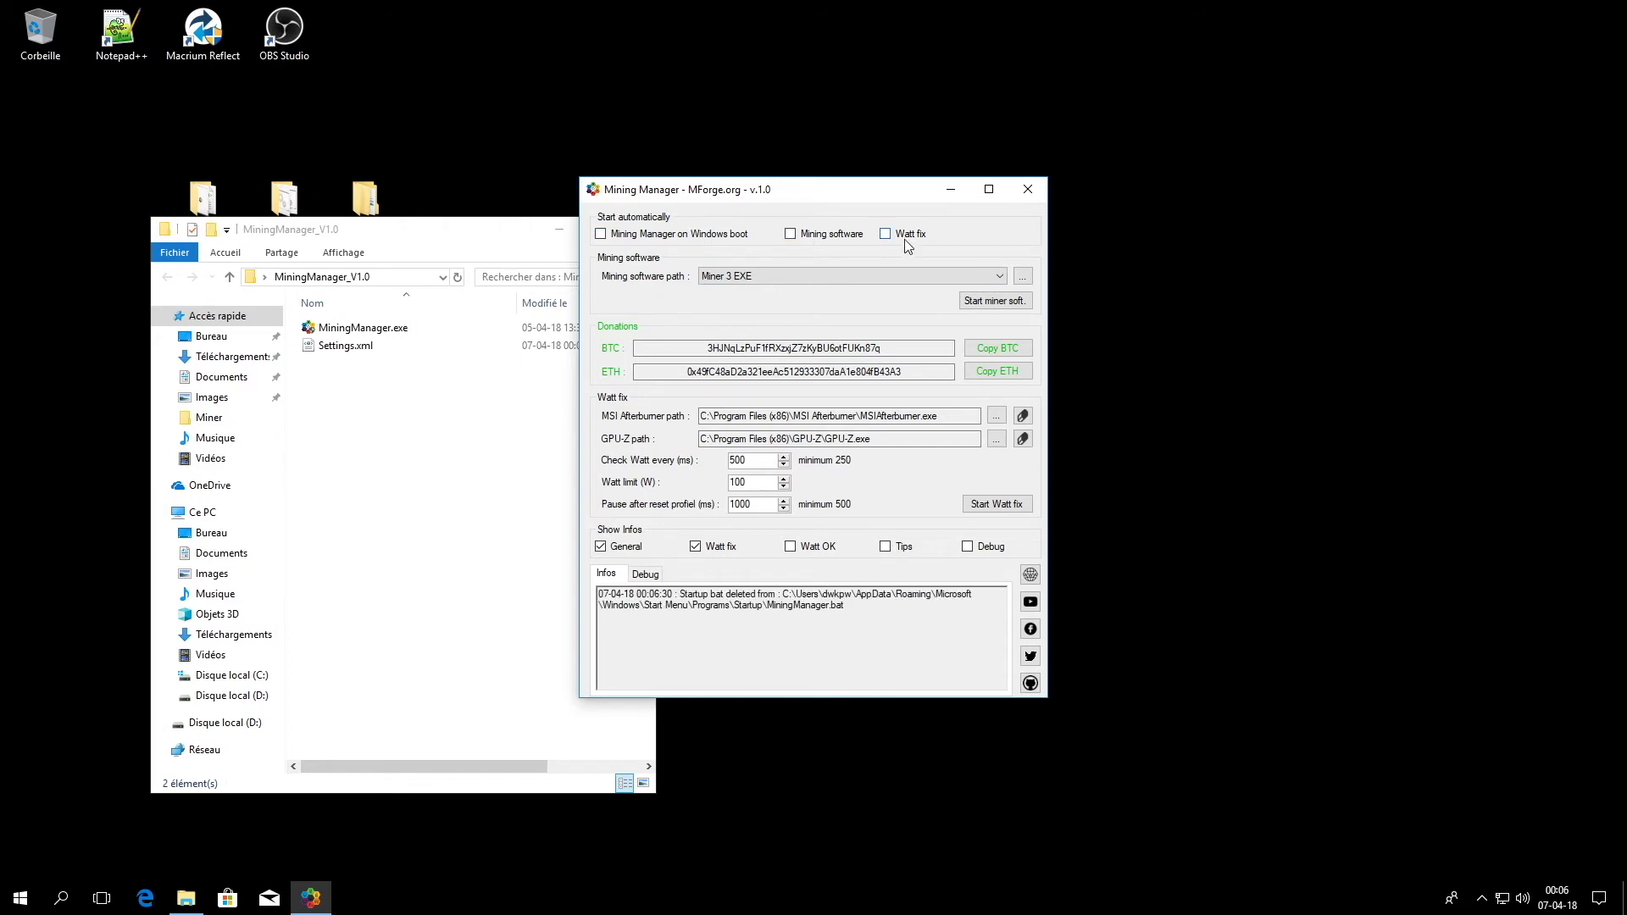
pyautogui.click(1025, 195)
pyautogui.doubleClick(365, 330)
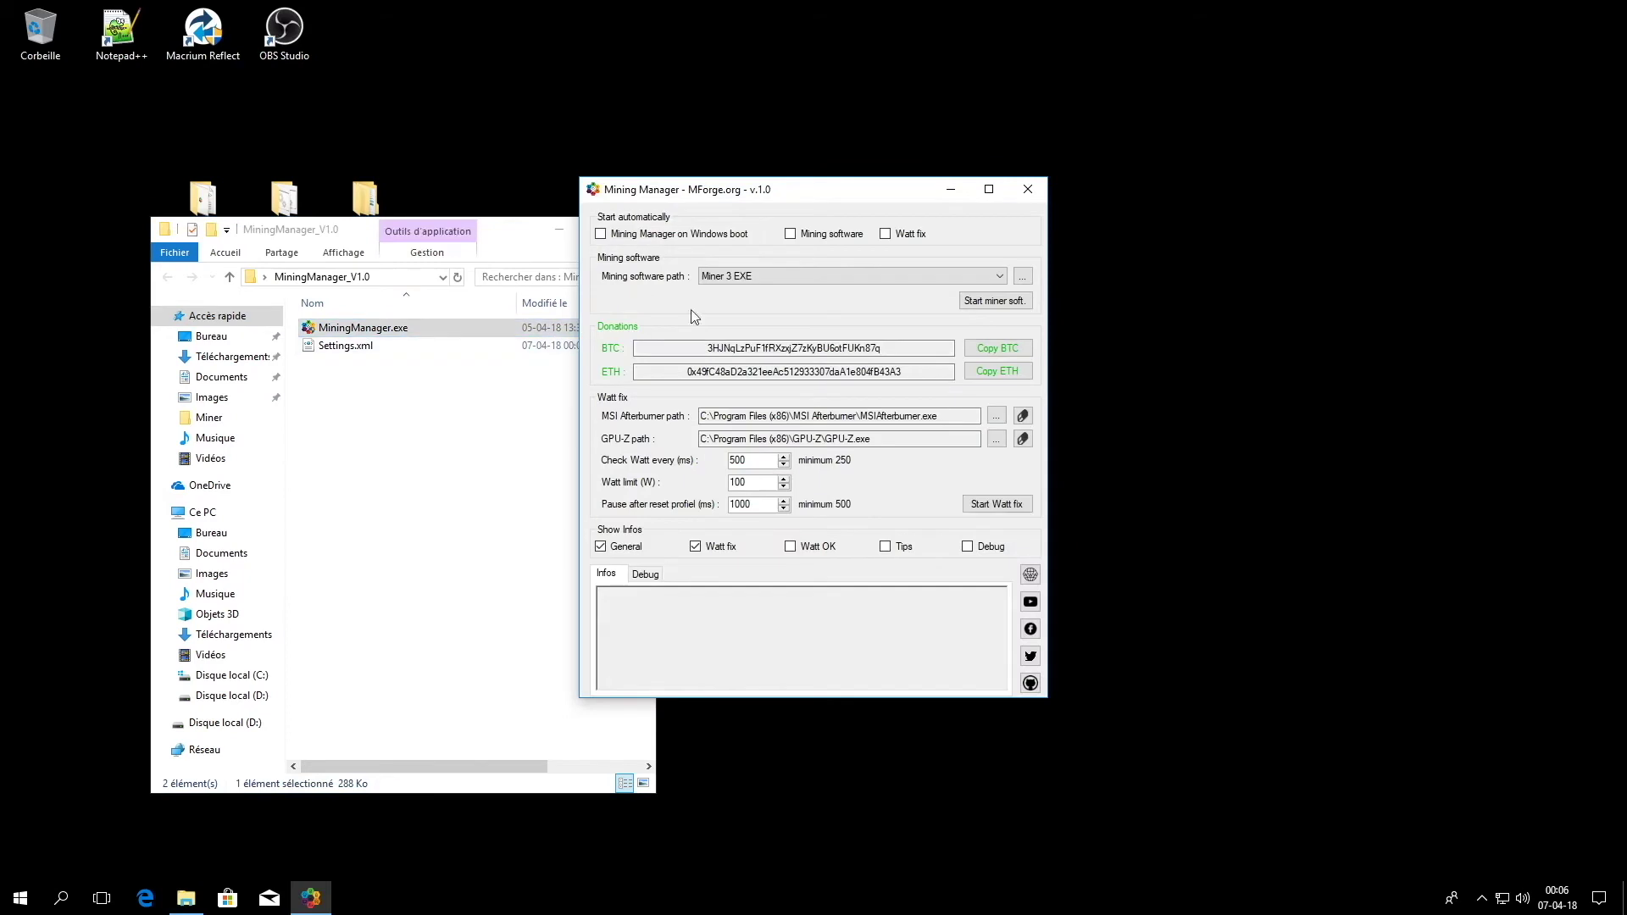
# Step: Select Miner 1 as the mining software and restart Mining Manager to verify that the choice is saved
pyautogui.click(749, 285)
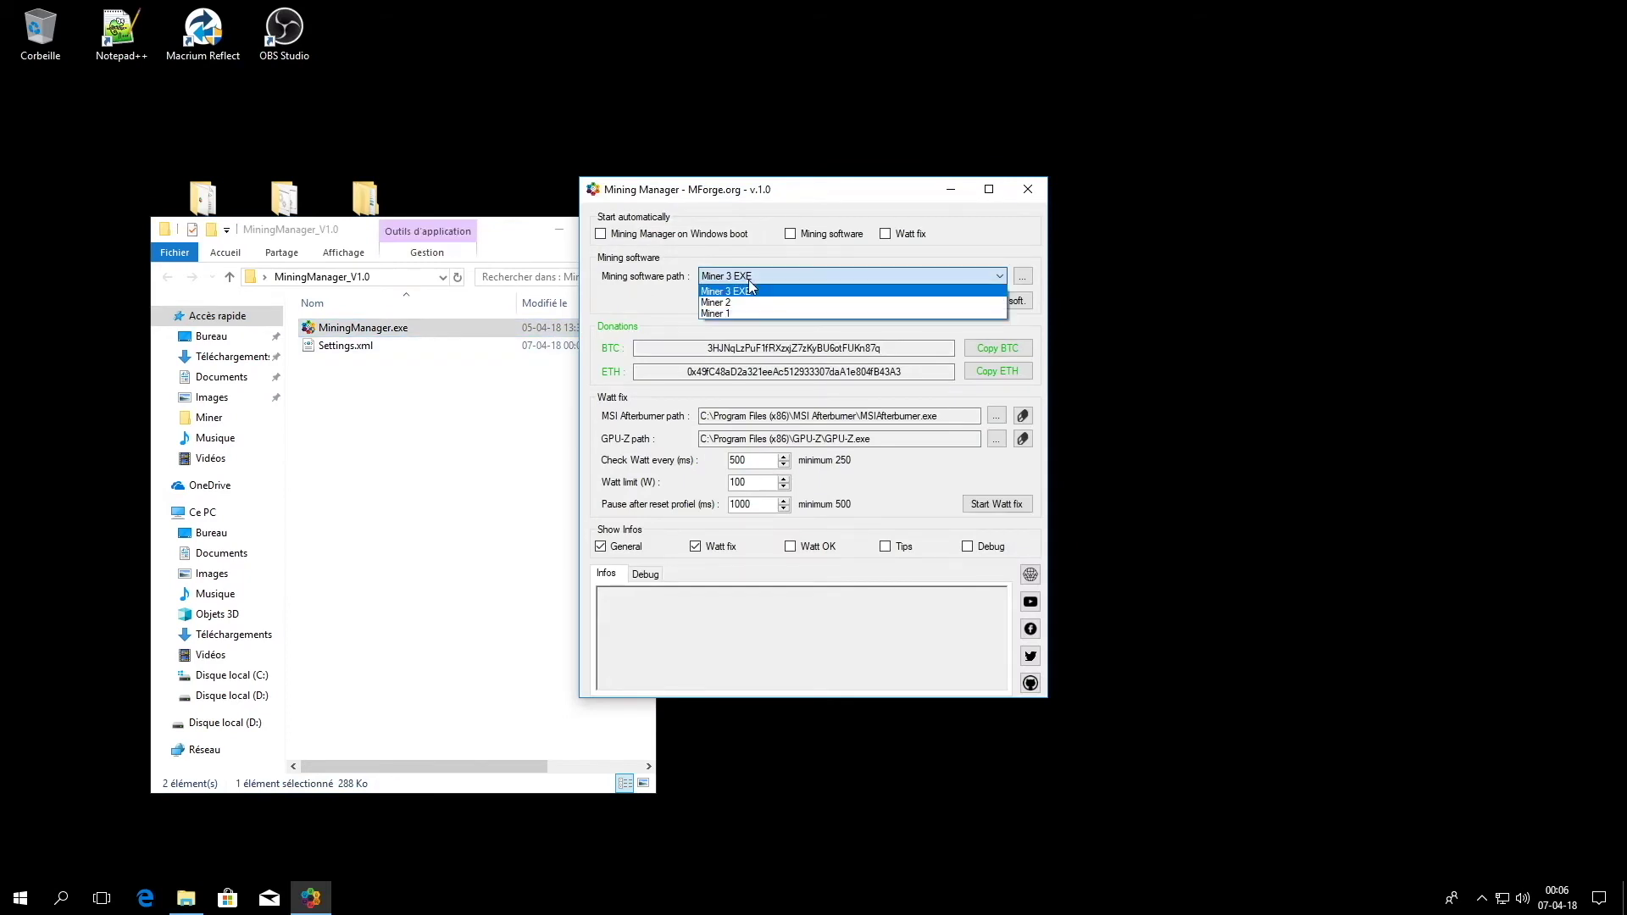
pyautogui.click(739, 316)
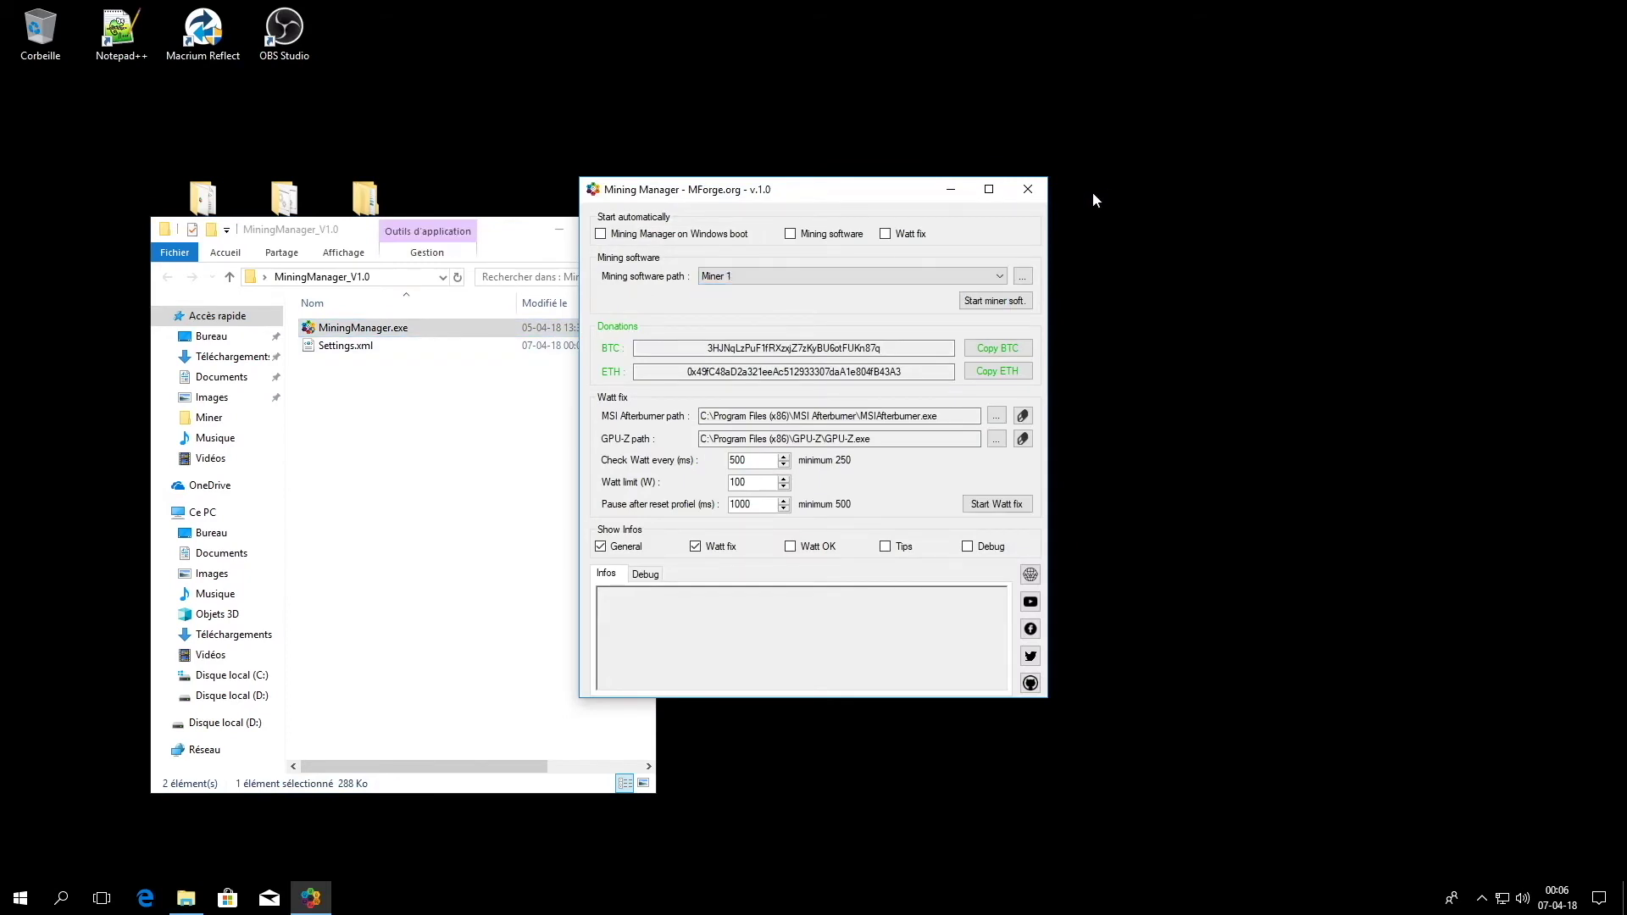
pyautogui.click(1027, 189)
pyautogui.doubleClick(386, 337)
# Step: Toggle the Watt OK and Debug information options, then restart Mining Manager to check that they are saved
pyautogui.click(790, 546)
pyautogui.click(966, 546)
pyautogui.click(1028, 188)
pyautogui.doubleClick(407, 329)
# Step: Close Mining Manager, delete Settings.xml from the MiningManager_V1.0 folder, and relaunch MiningManager.exe with default settings
pyautogui.click(1028, 189)
pyautogui.click(344, 349)
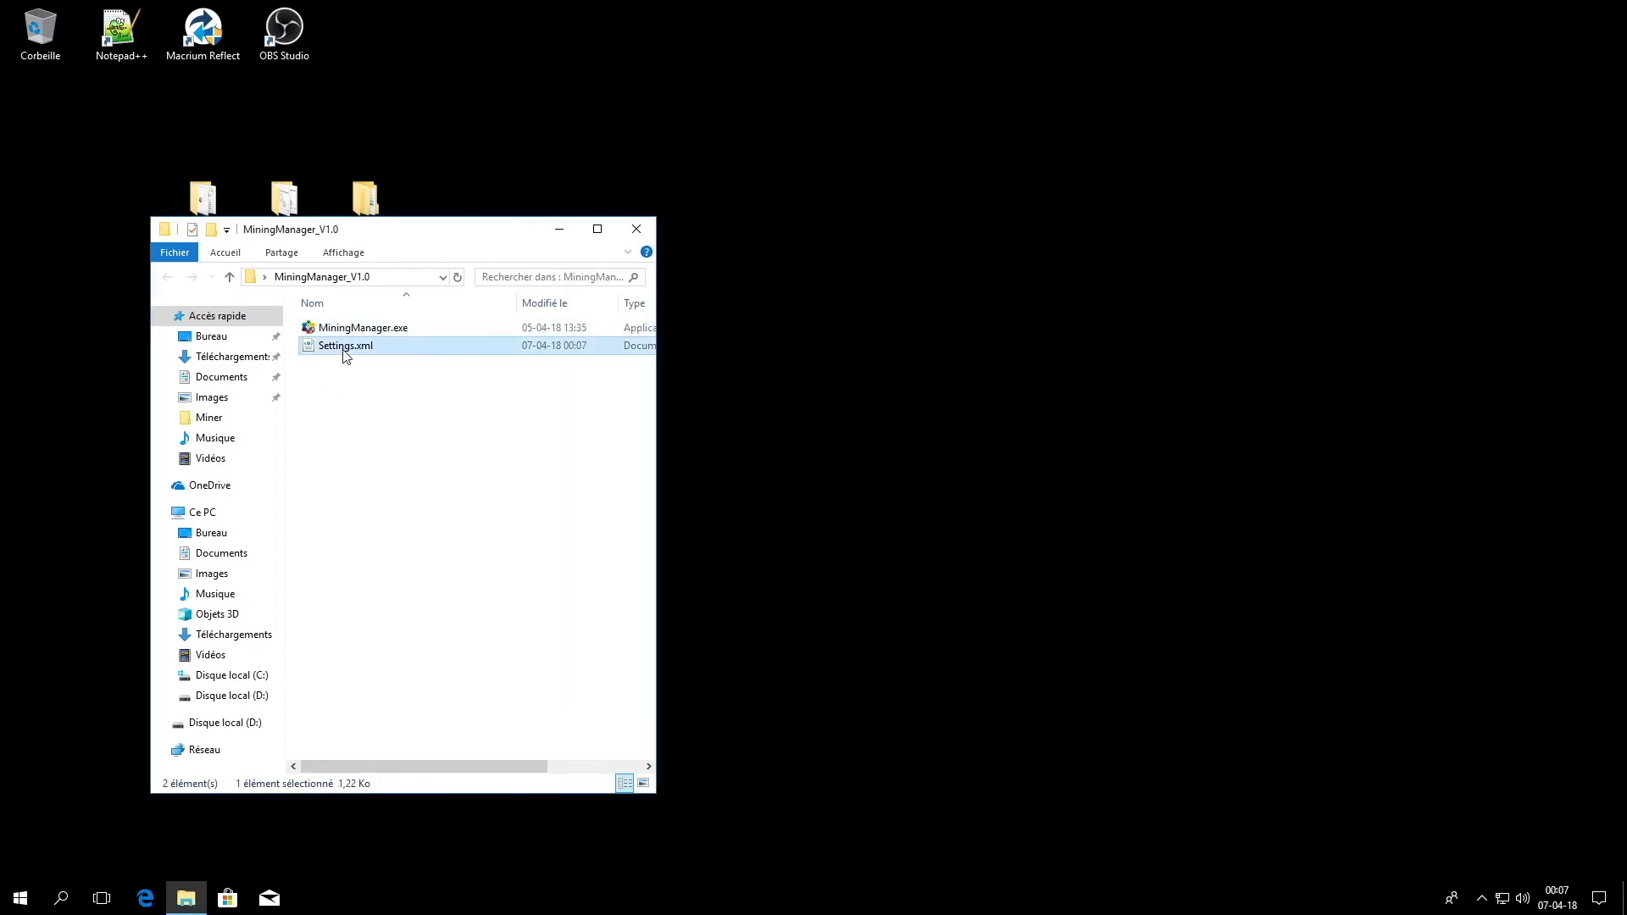
pyautogui.press('Delete')
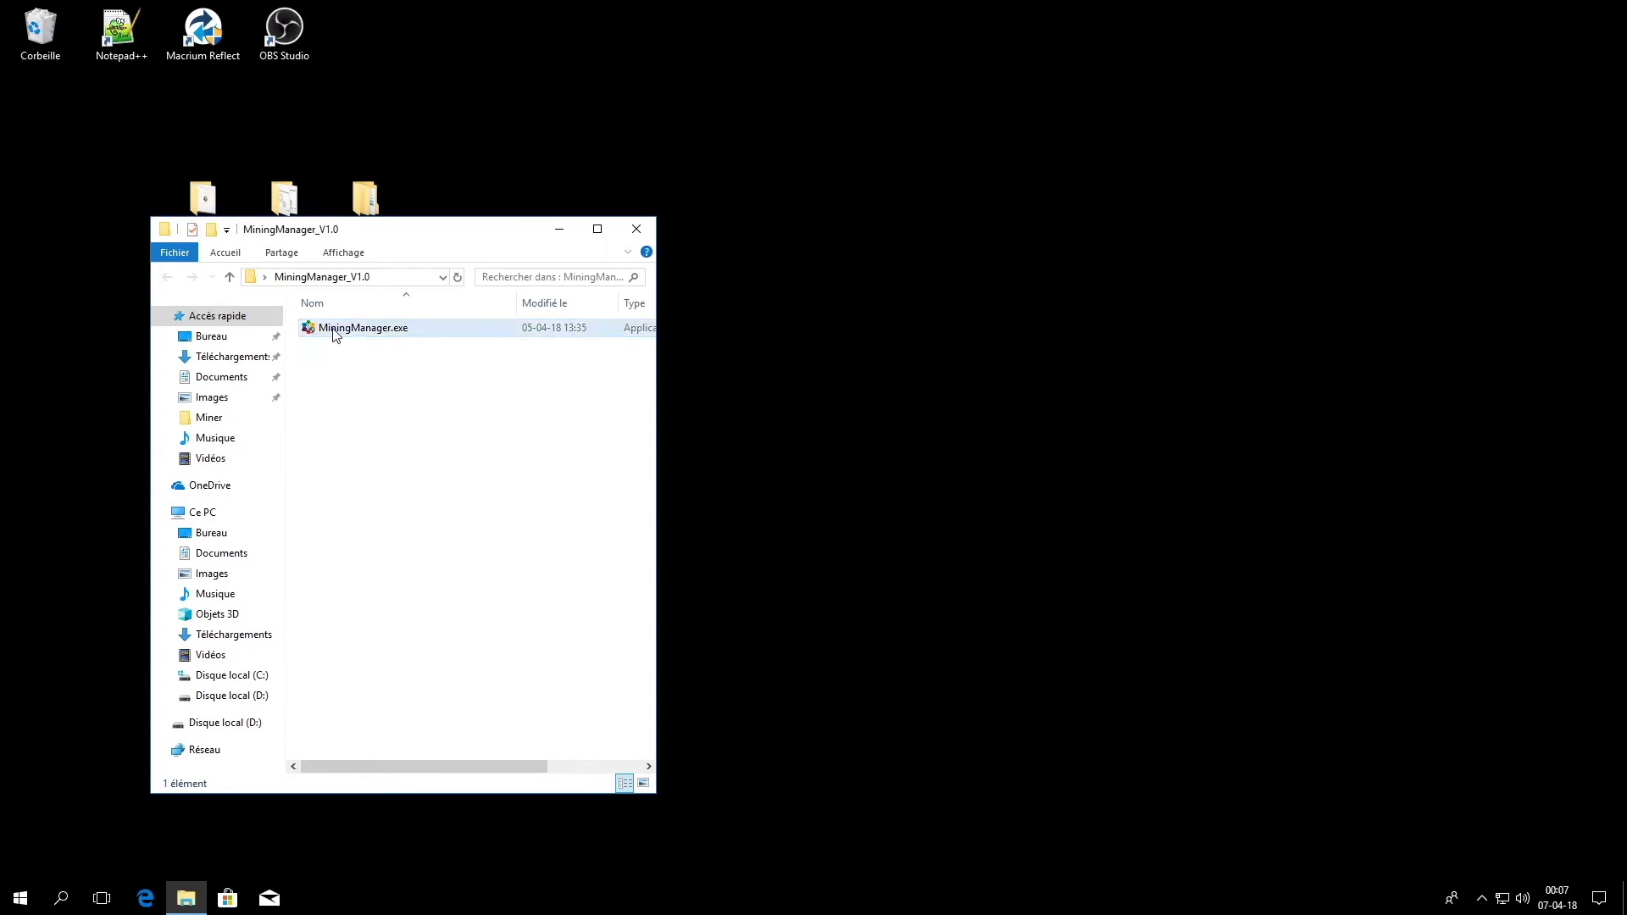
pyautogui.doubleClick(335, 331)
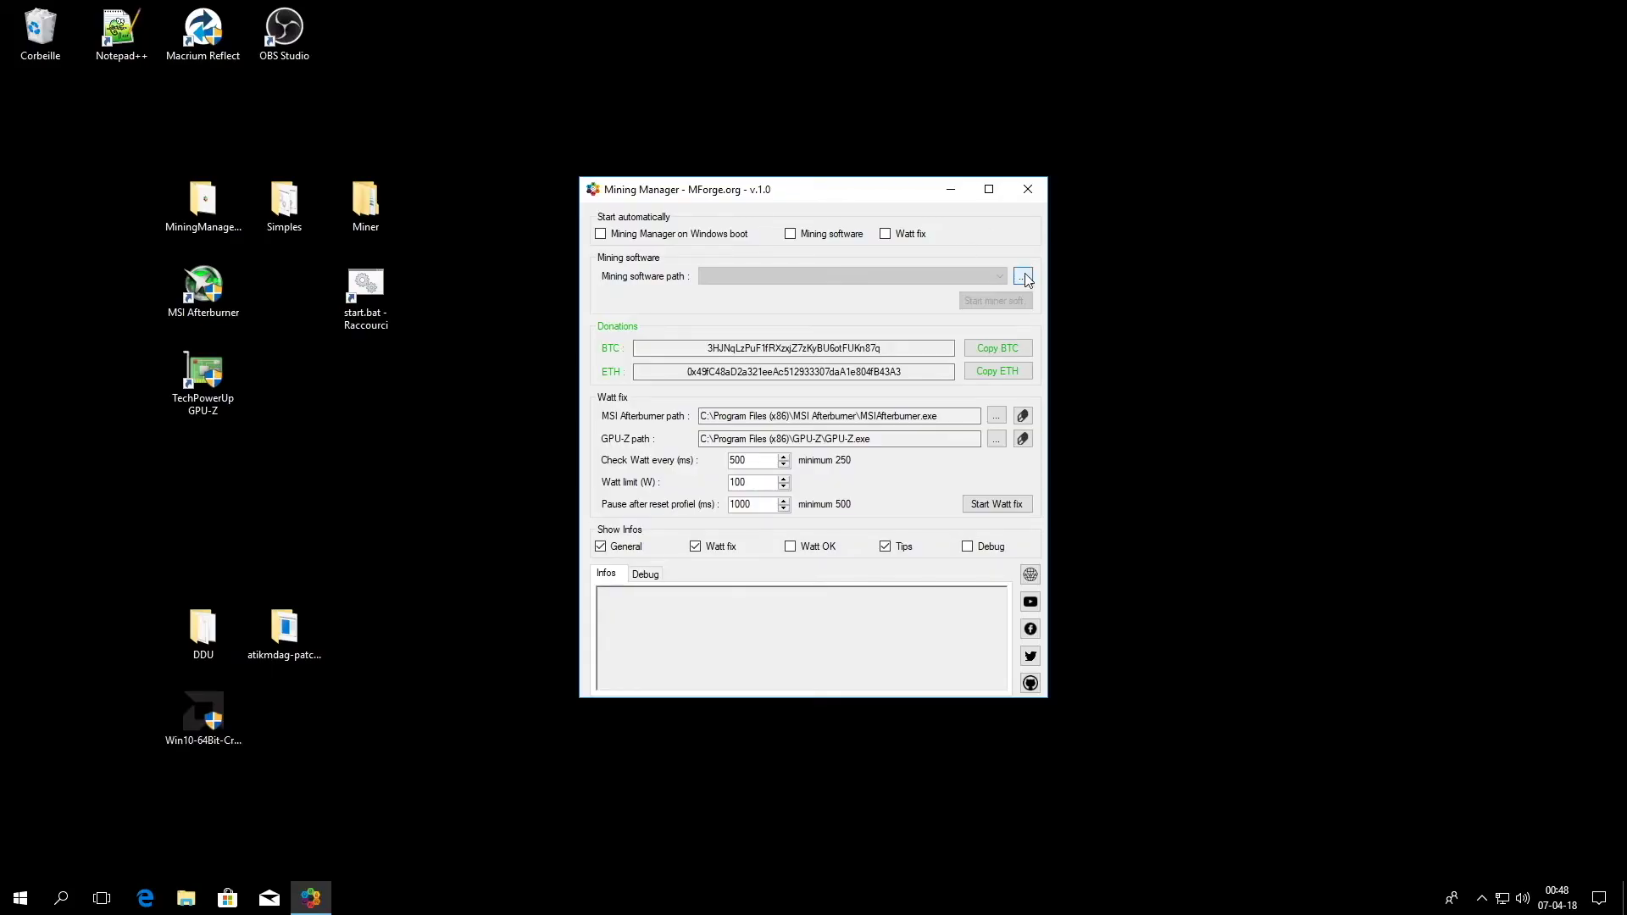
# Step: Add a new miner link whose path points to start.bat in the desktop's Miner\Claymore's v11.6 folder
pyautogui.click(1023, 277)
pyautogui.click(609, 403)
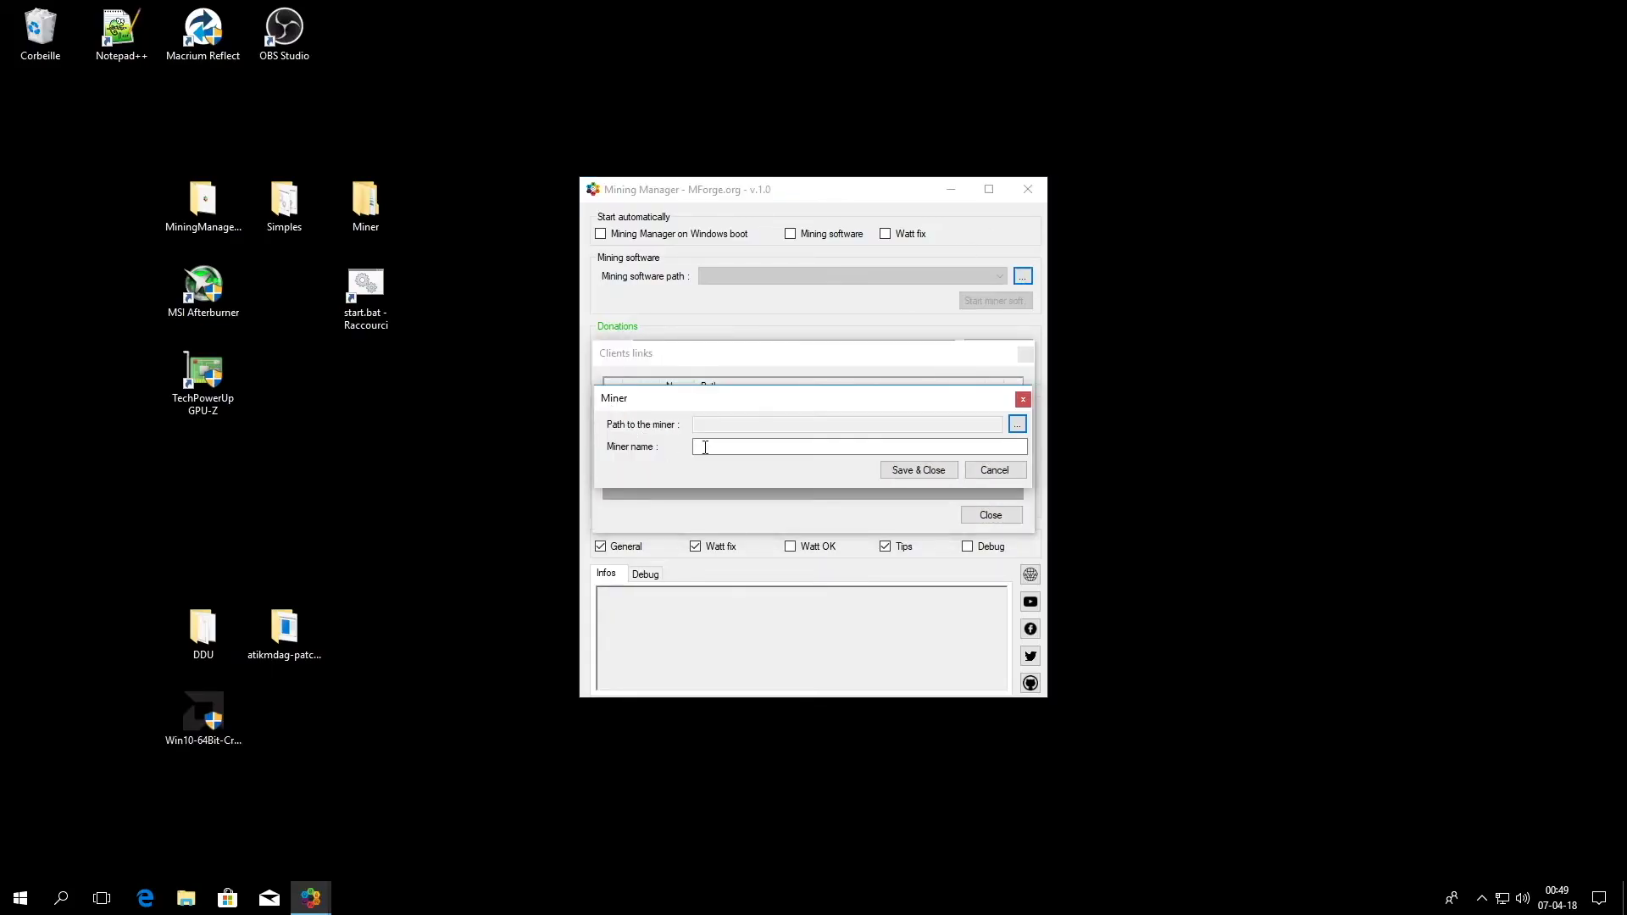
pyautogui.click(1017, 423)
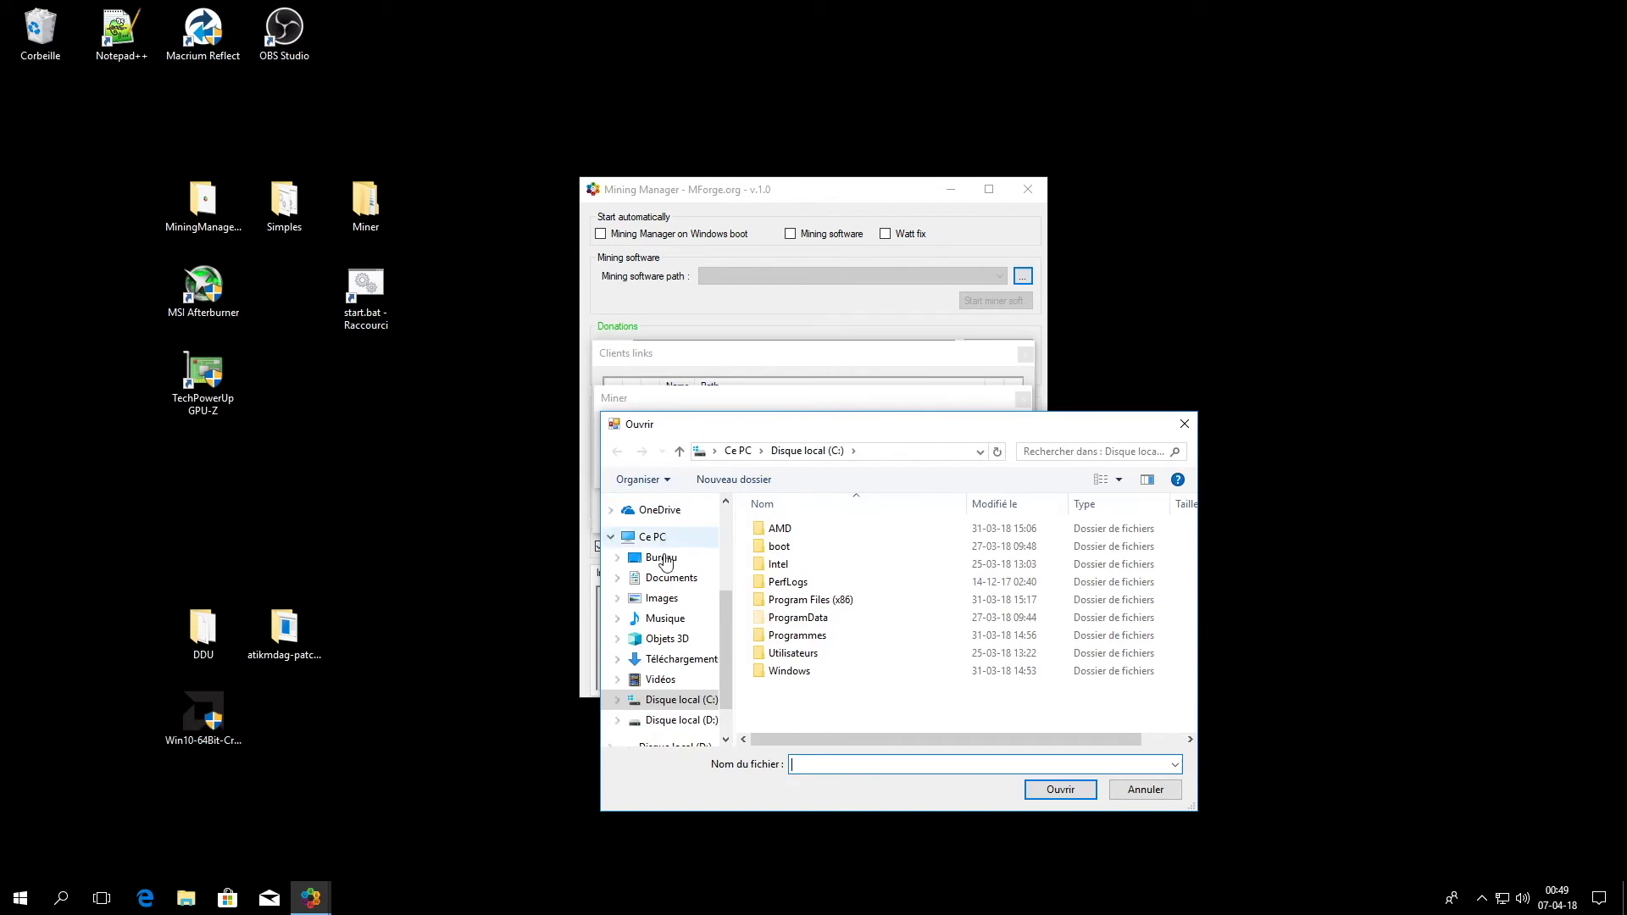
pyautogui.click(662, 560)
pyautogui.doubleClick(786, 563)
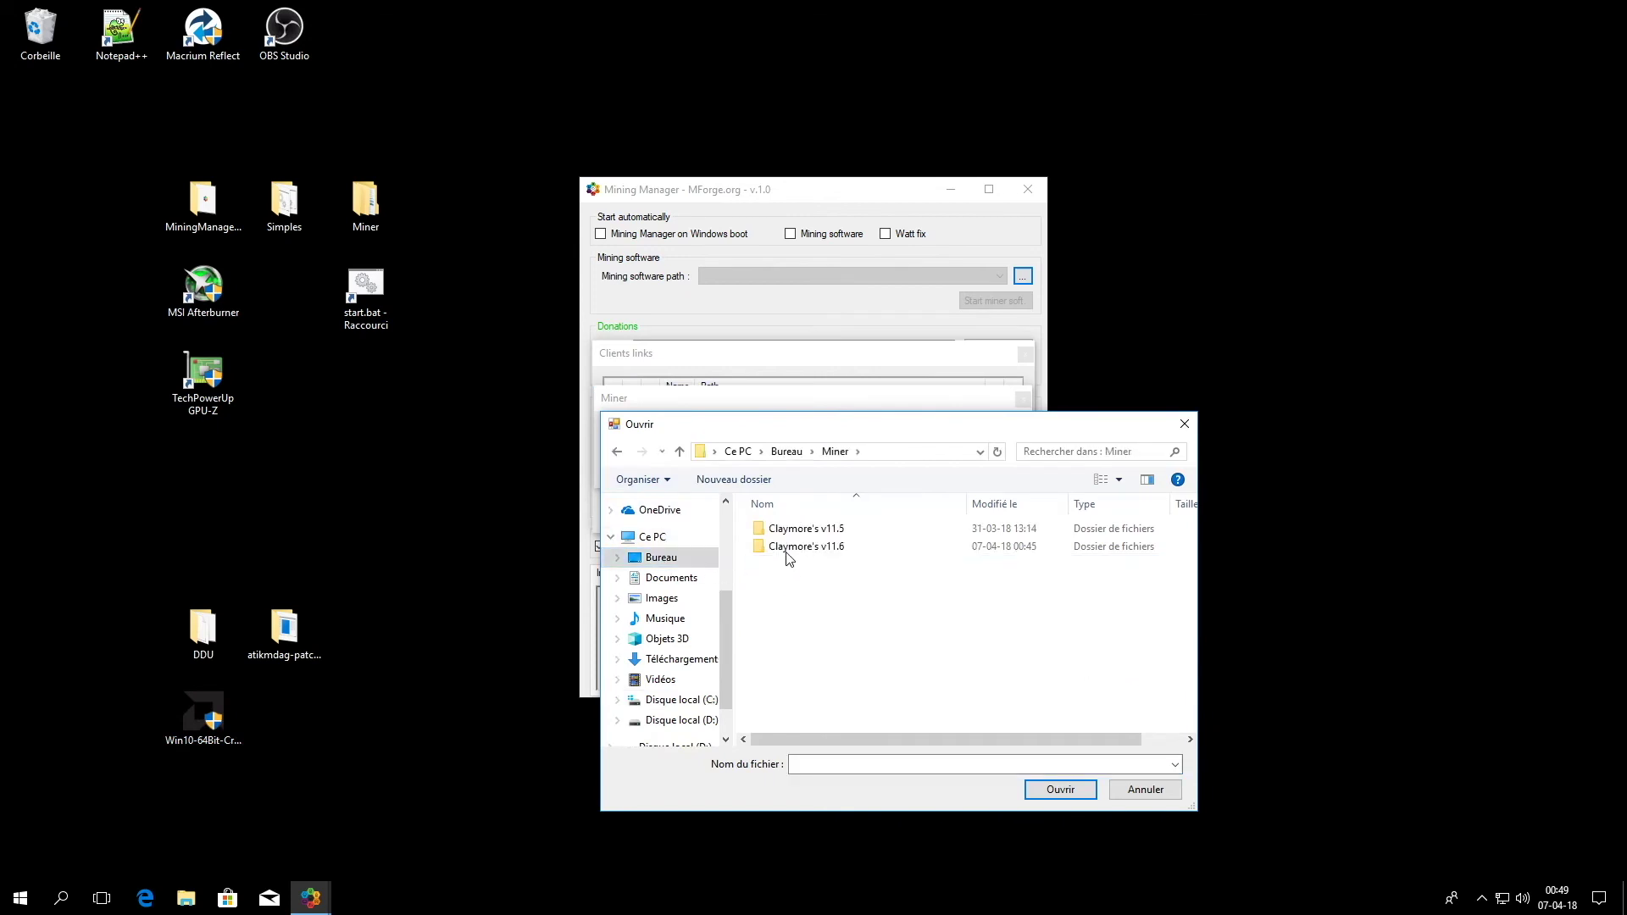
pyautogui.doubleClick(787, 547)
pyautogui.scroll(-5, 797, 583)
pyautogui.scroll(-4, 797, 583)
pyautogui.click(788, 728)
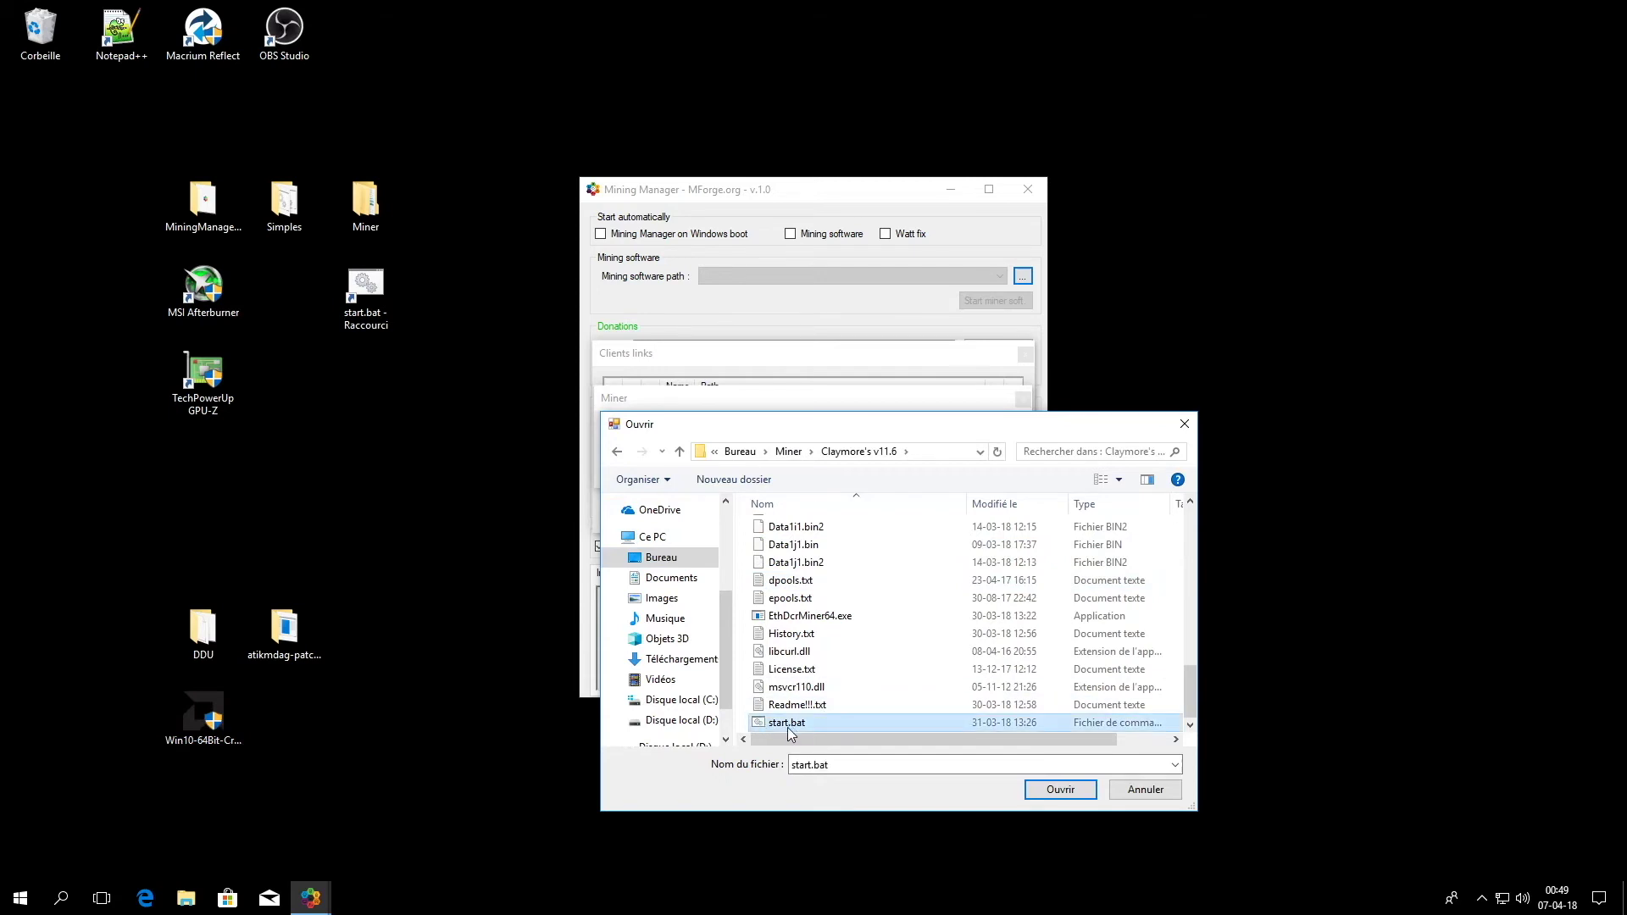
pyautogui.click(1059, 790)
# Step: Name the new miner link Maint ETH, save it and close the client links list
pyautogui.click(858, 444)
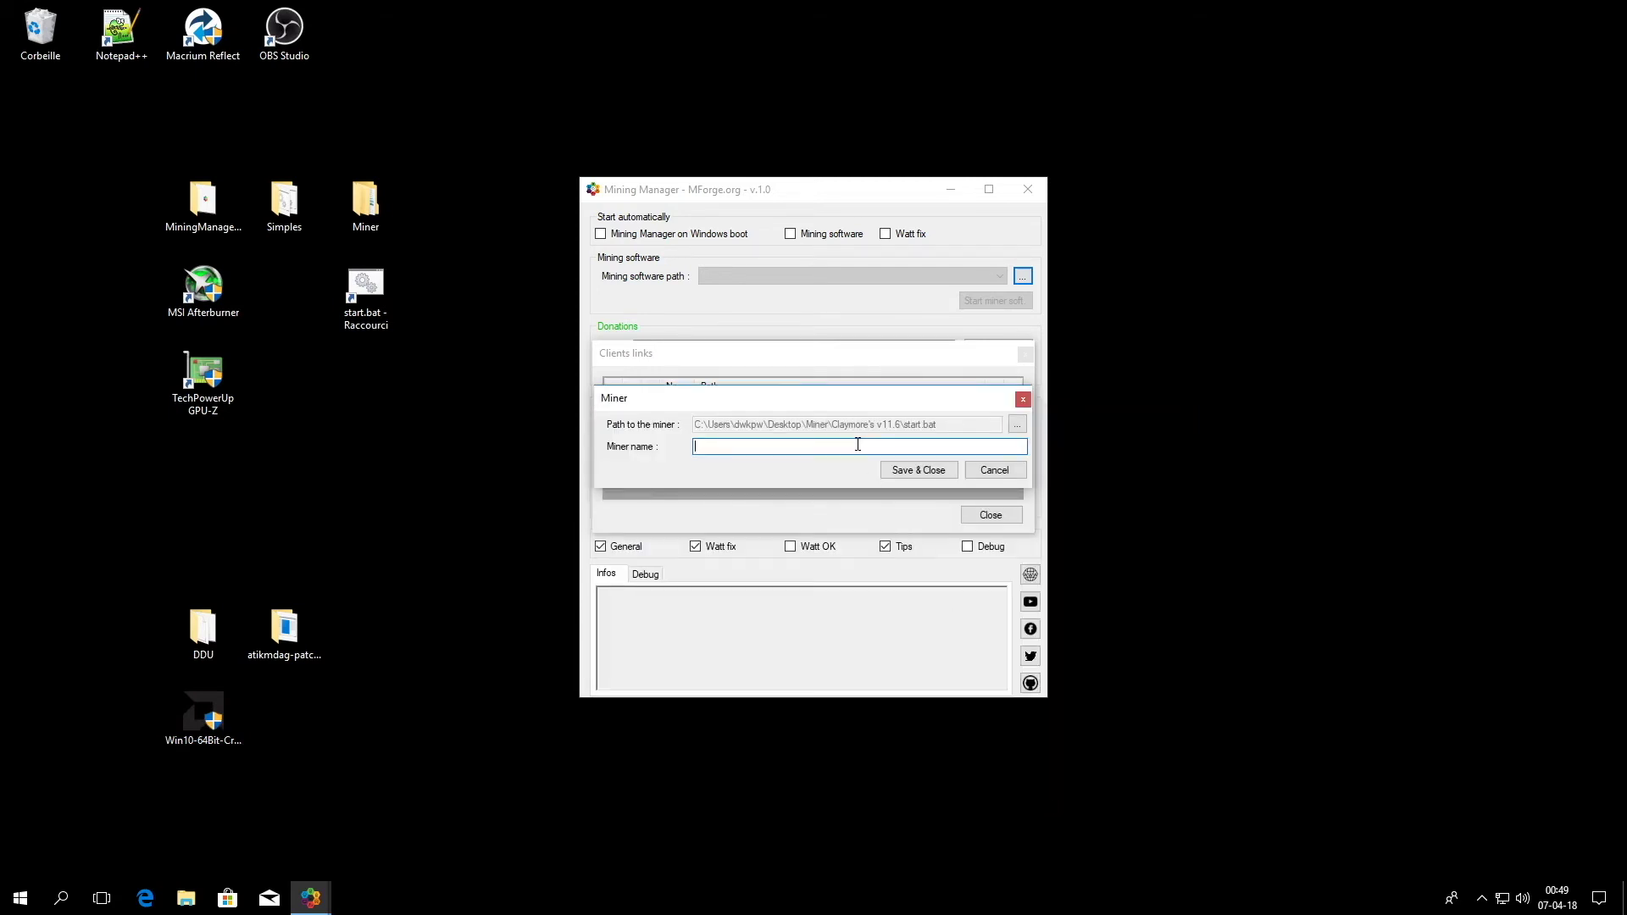
pyautogui.write('Maint ETH')
pyautogui.click(901, 473)
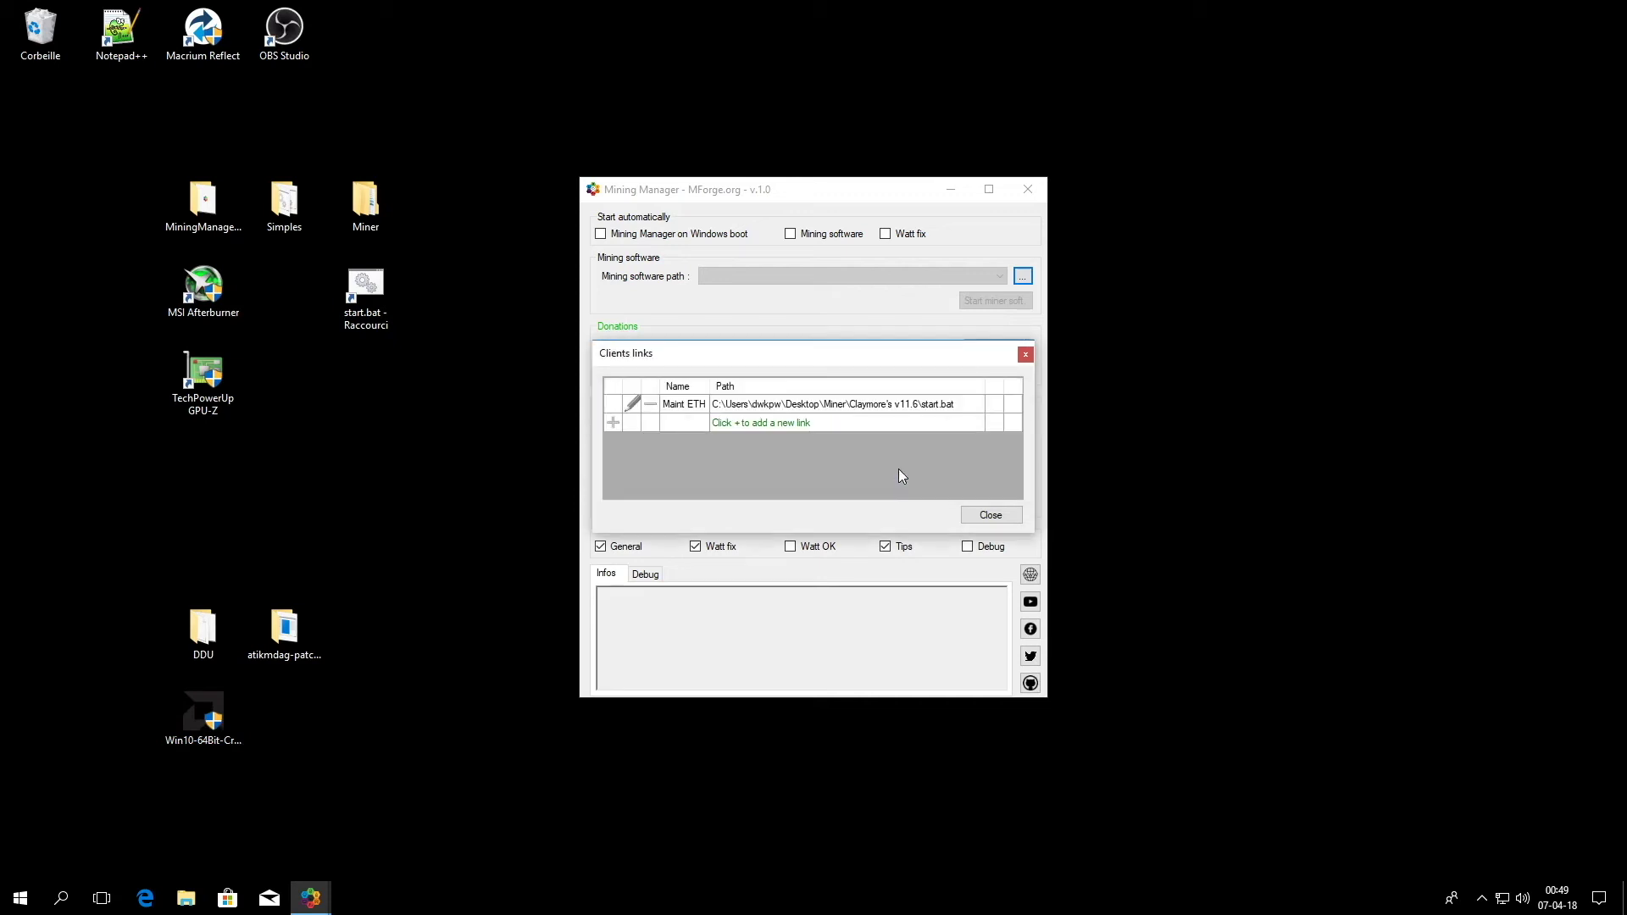
pyautogui.click(988, 519)
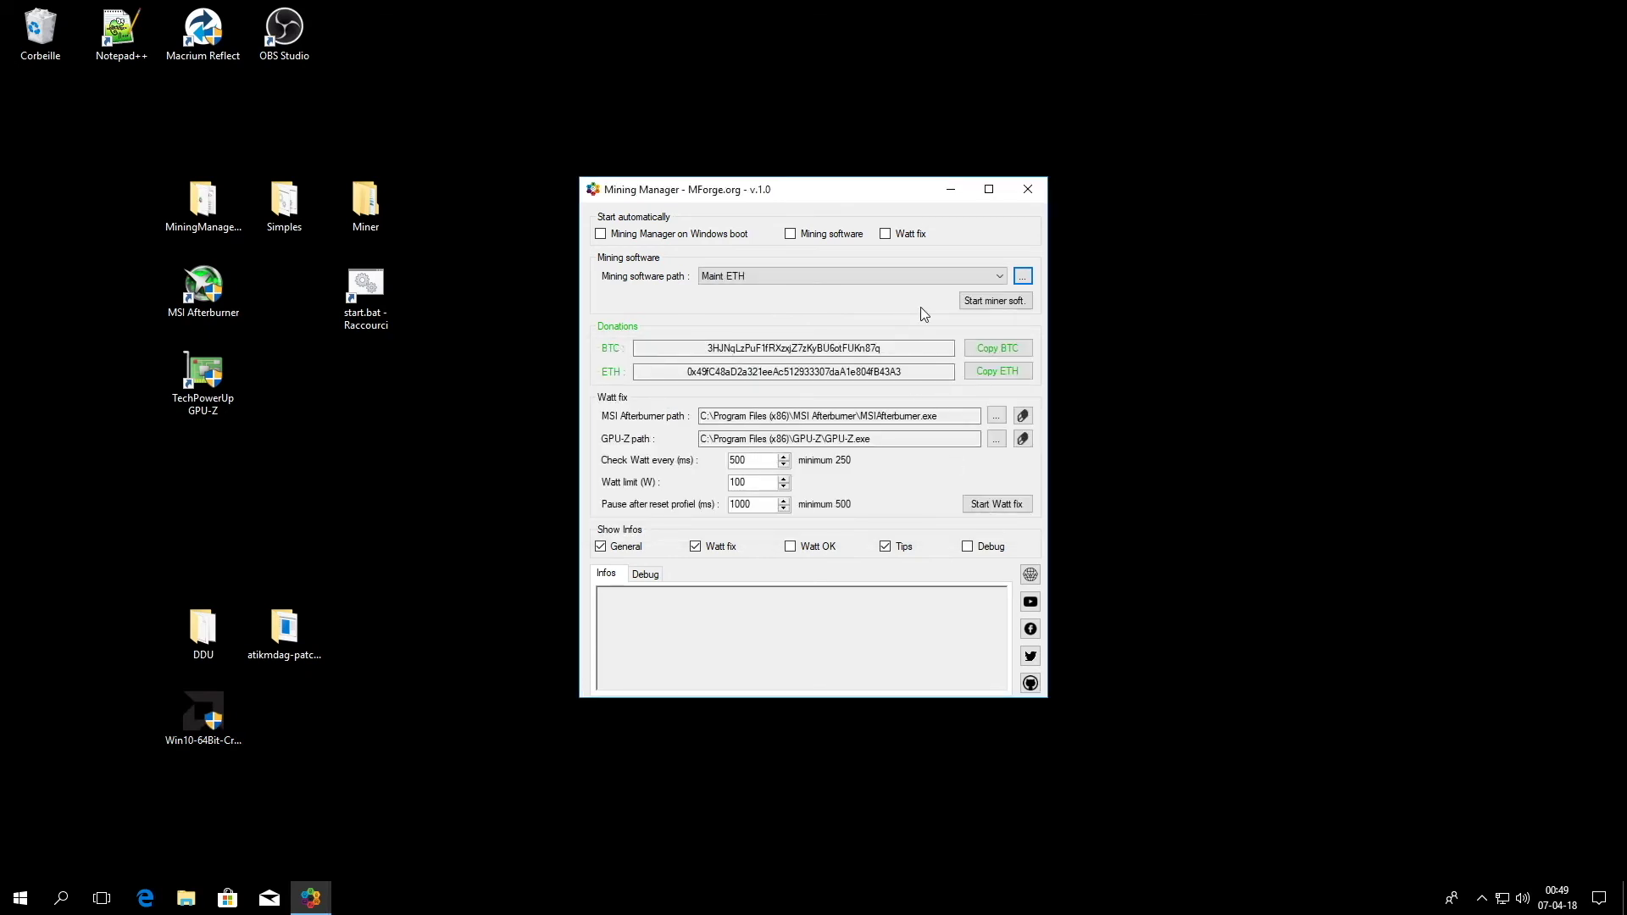
# Step: Start the Maint ETH mining software and reposition the Mining Manager window beside the miner console
pyautogui.click(987, 301)
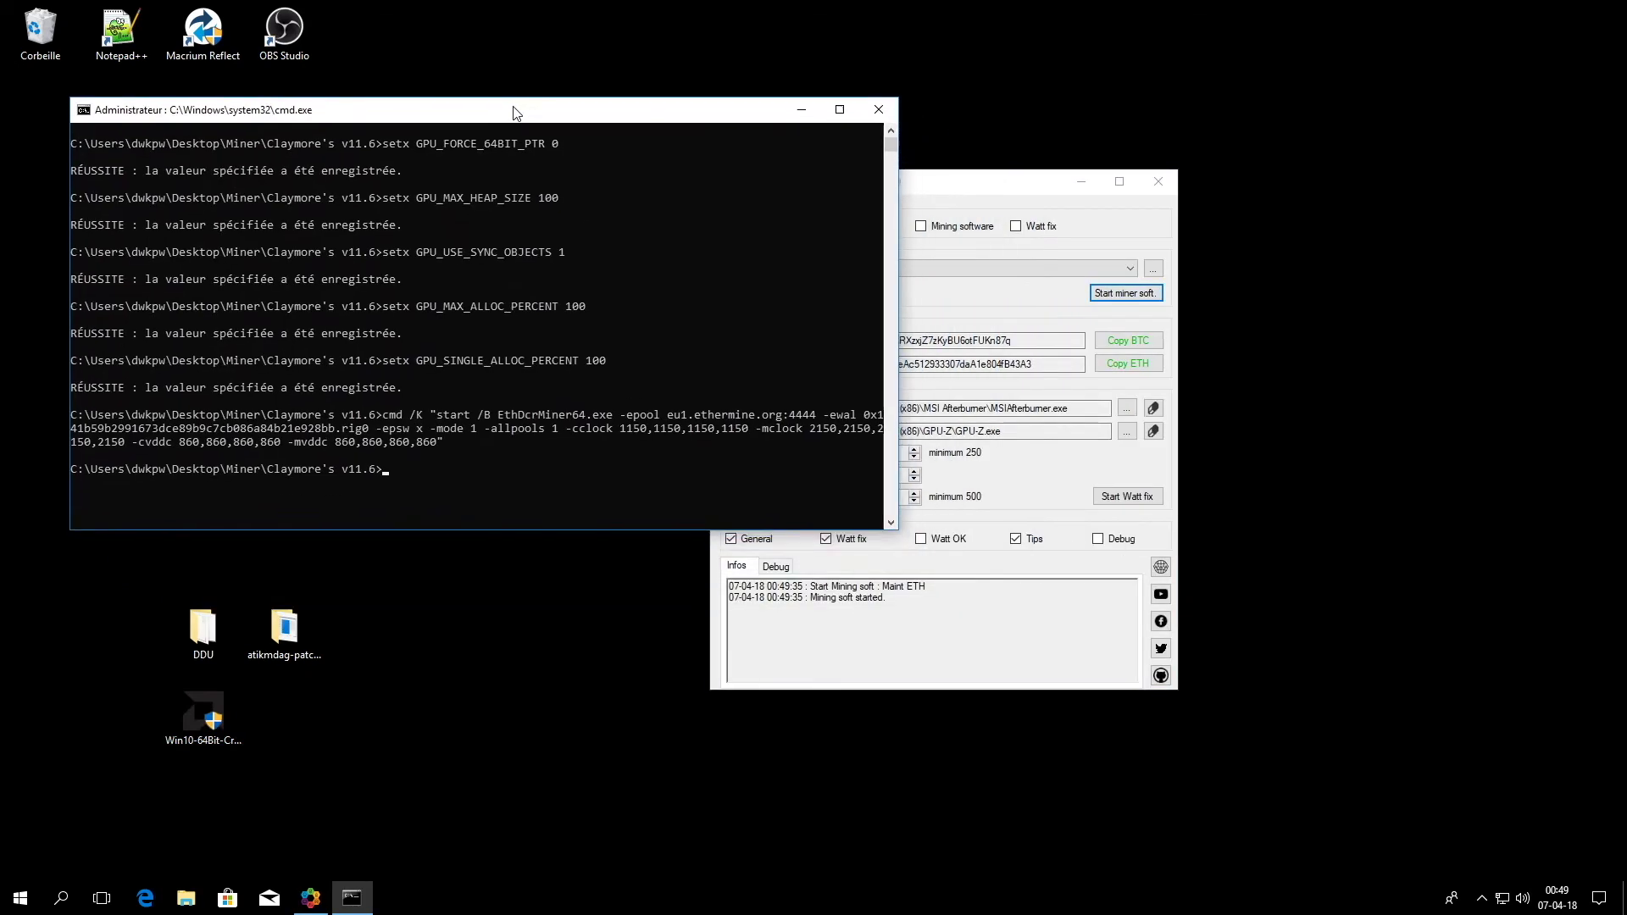
pyautogui.moveTo(913, 197); pyautogui.dragTo(765, 178)
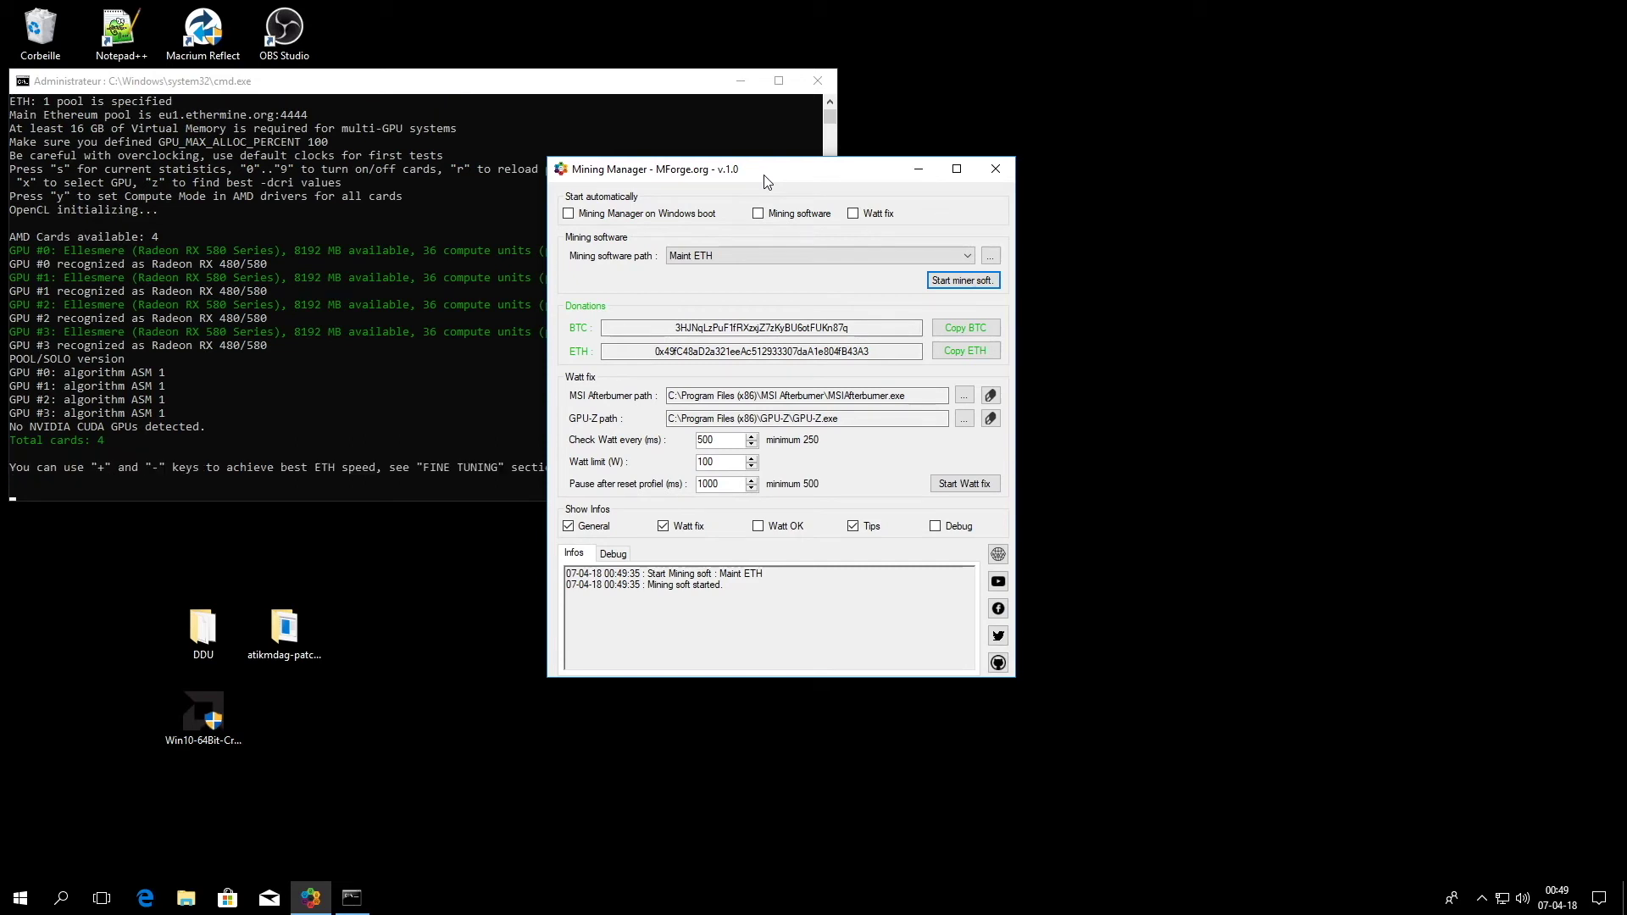
pyautogui.moveTo(714, 465)
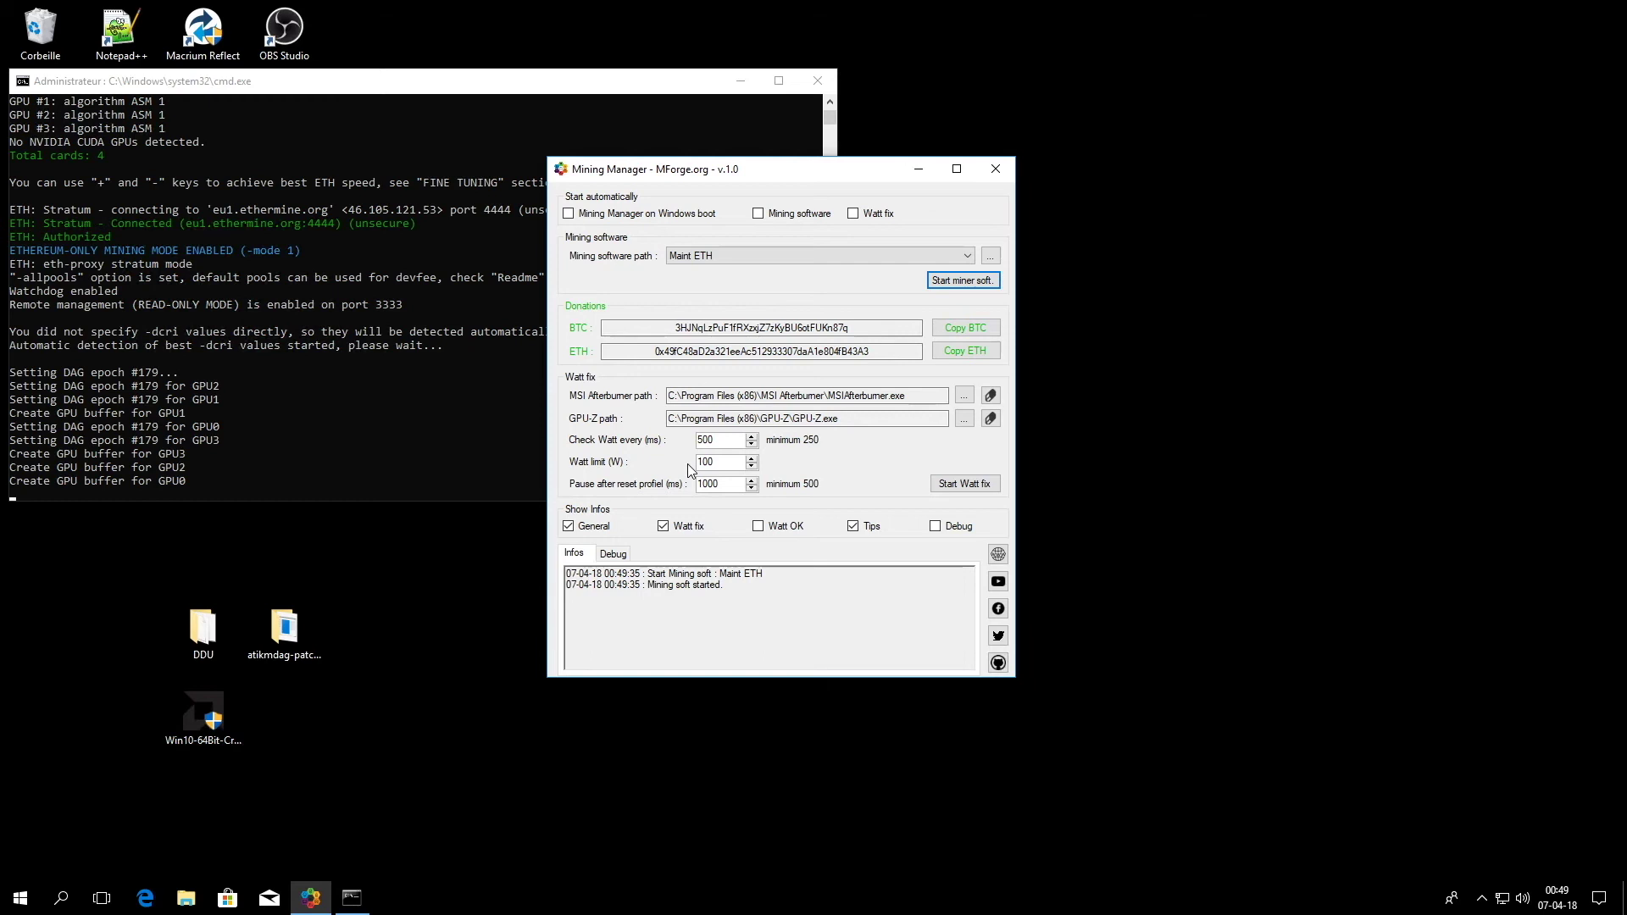
# Step: Check the hidden background programs, minimize the miner console, and open GPU-Z with its sensor readings displayed
pyautogui.click(1481, 898)
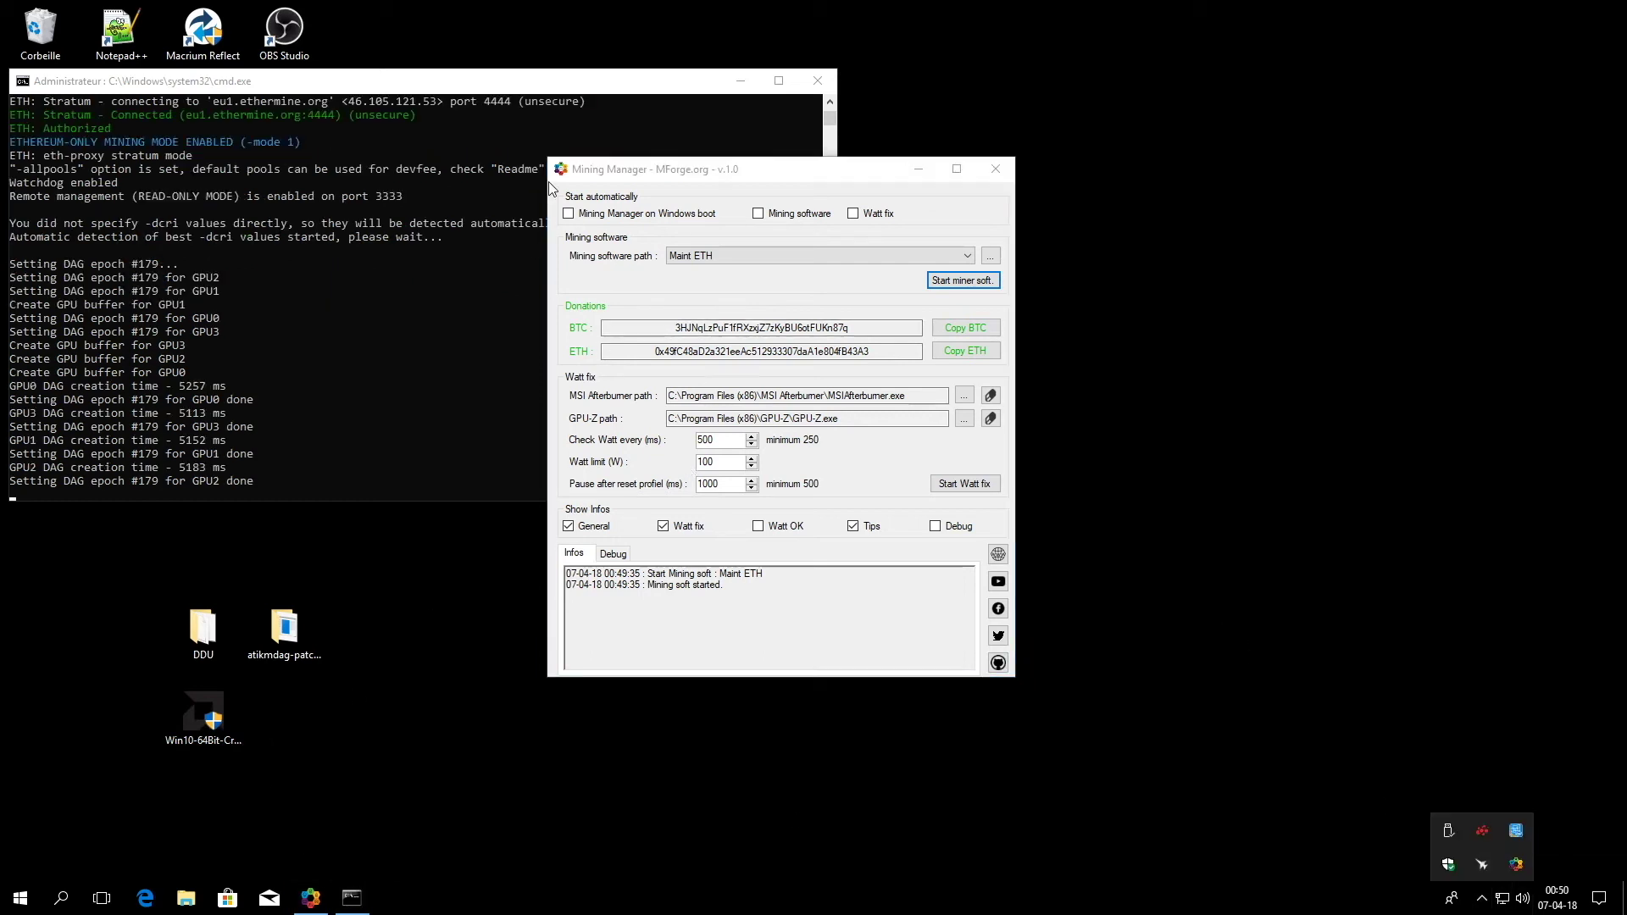
pyautogui.click(741, 80)
pyautogui.doubleClick(200, 363)
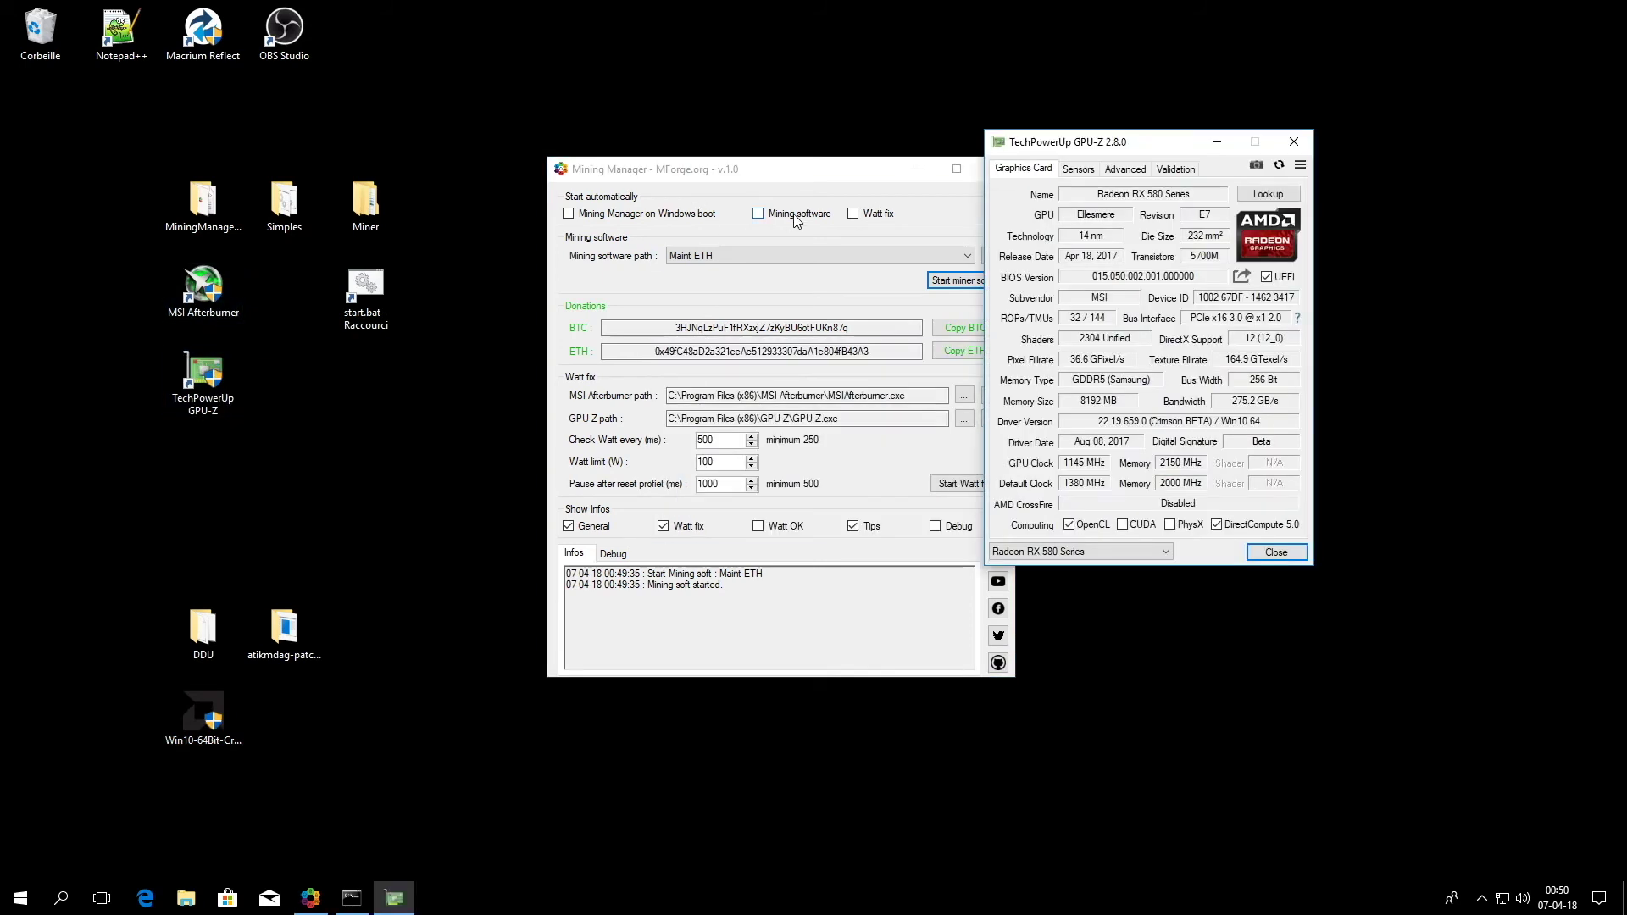
pyautogui.click(1064, 170)
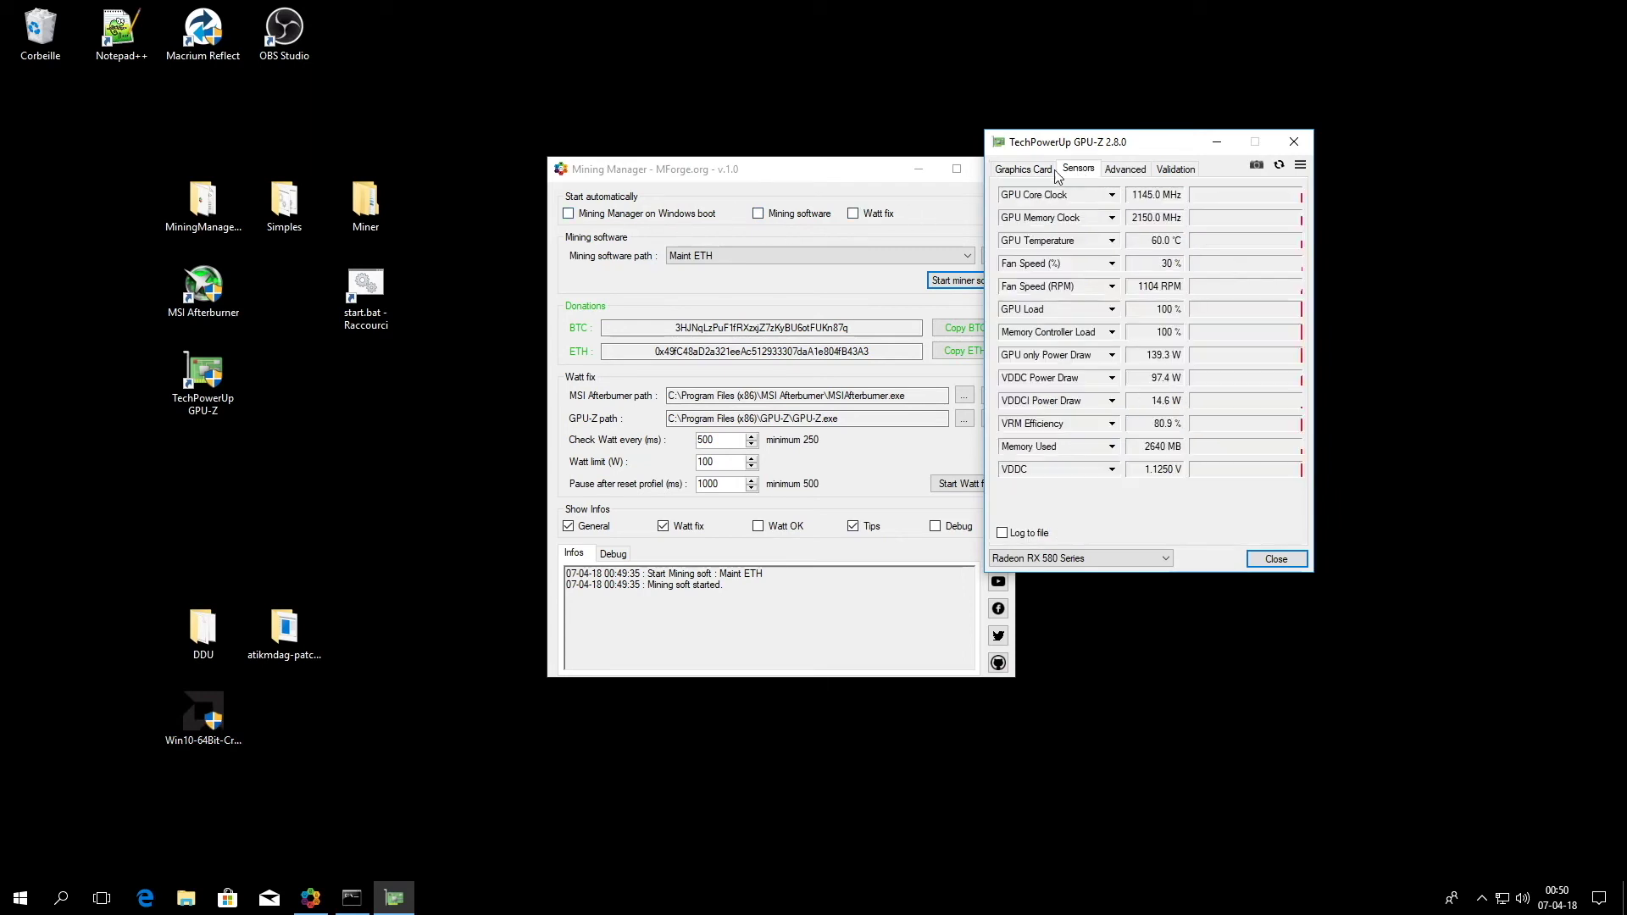
# Step: Restore the miner console and move Mining Manager aside so GPU-Z's power draw readings are fully in view
pyautogui.click(352, 897)
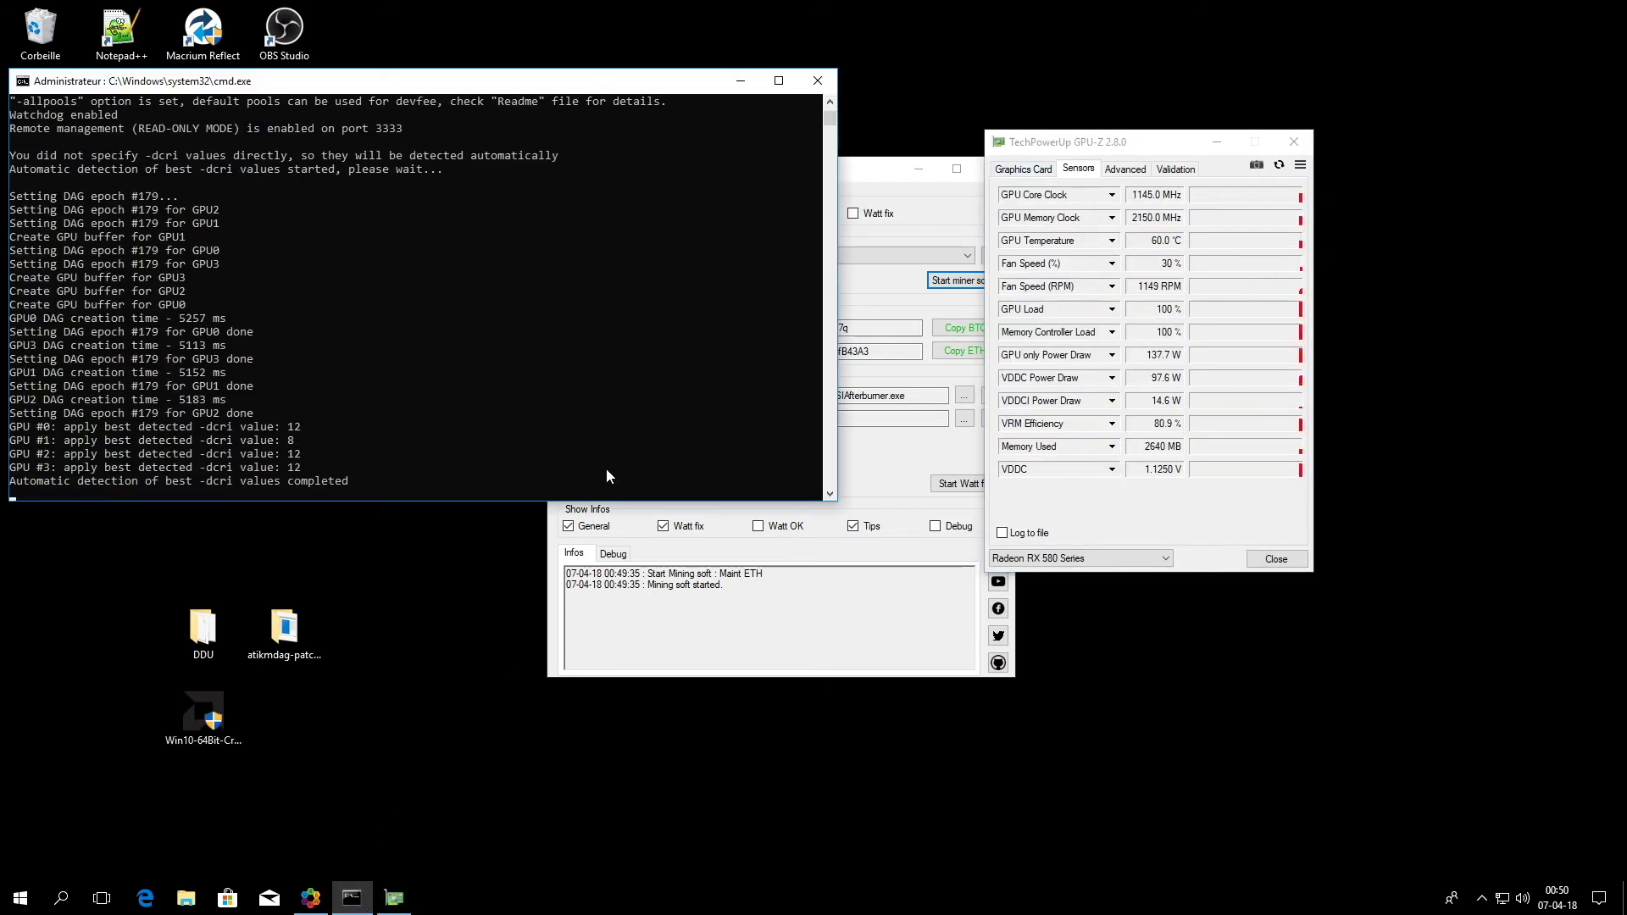
pyautogui.click(867, 177)
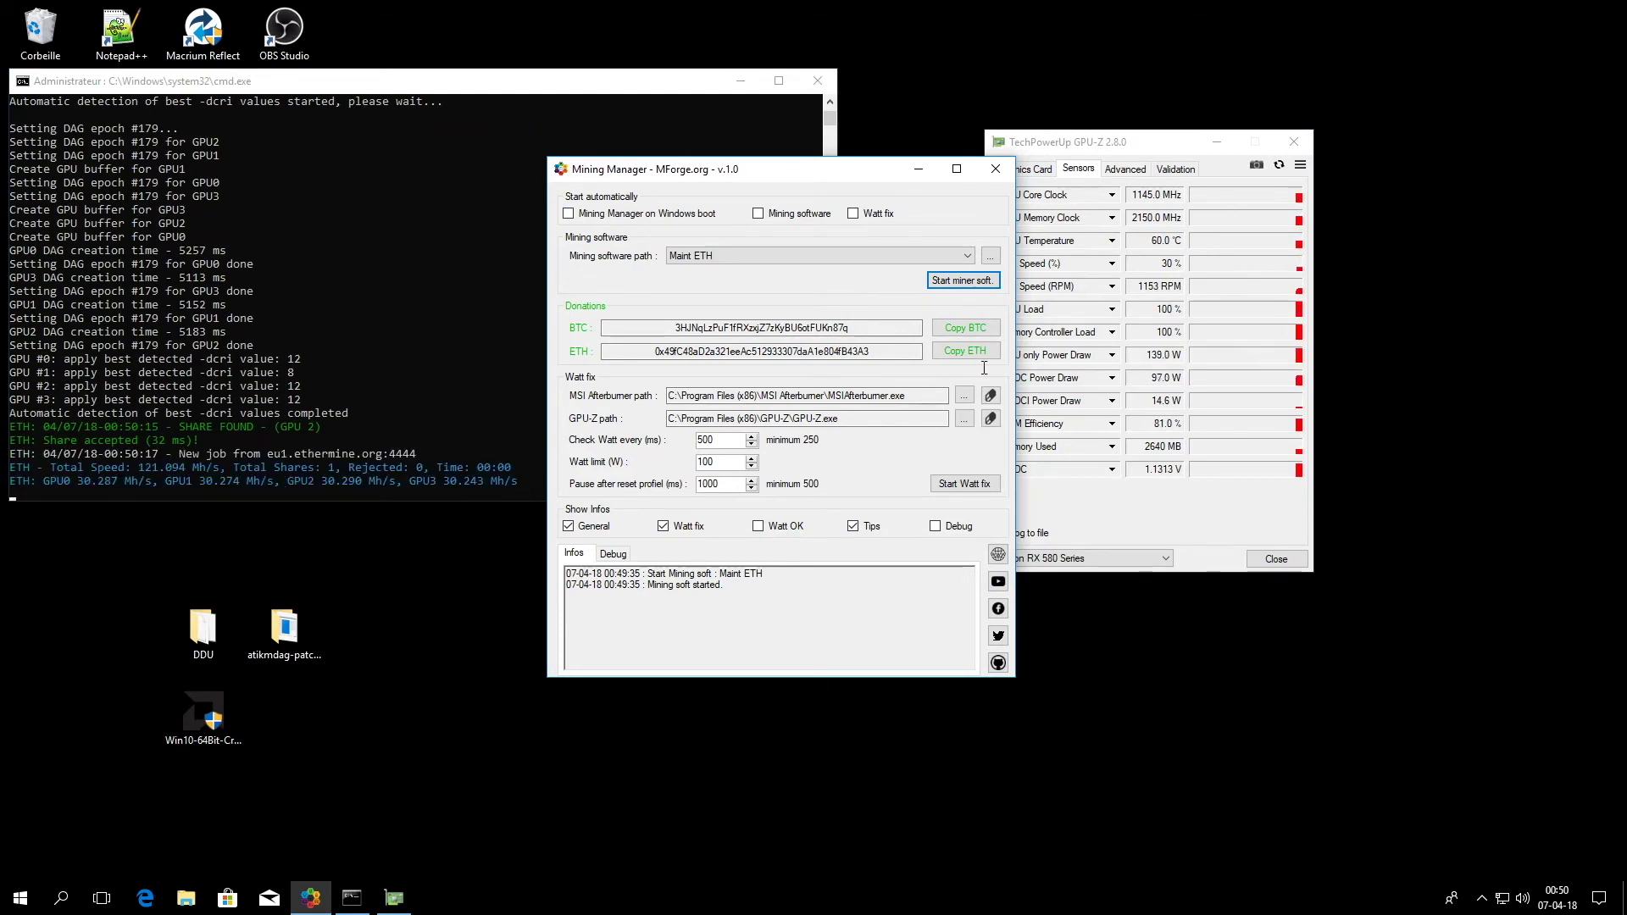
pyautogui.moveTo(847, 169); pyautogui.dragTo(789, 158)
pyautogui.click(1160, 361)
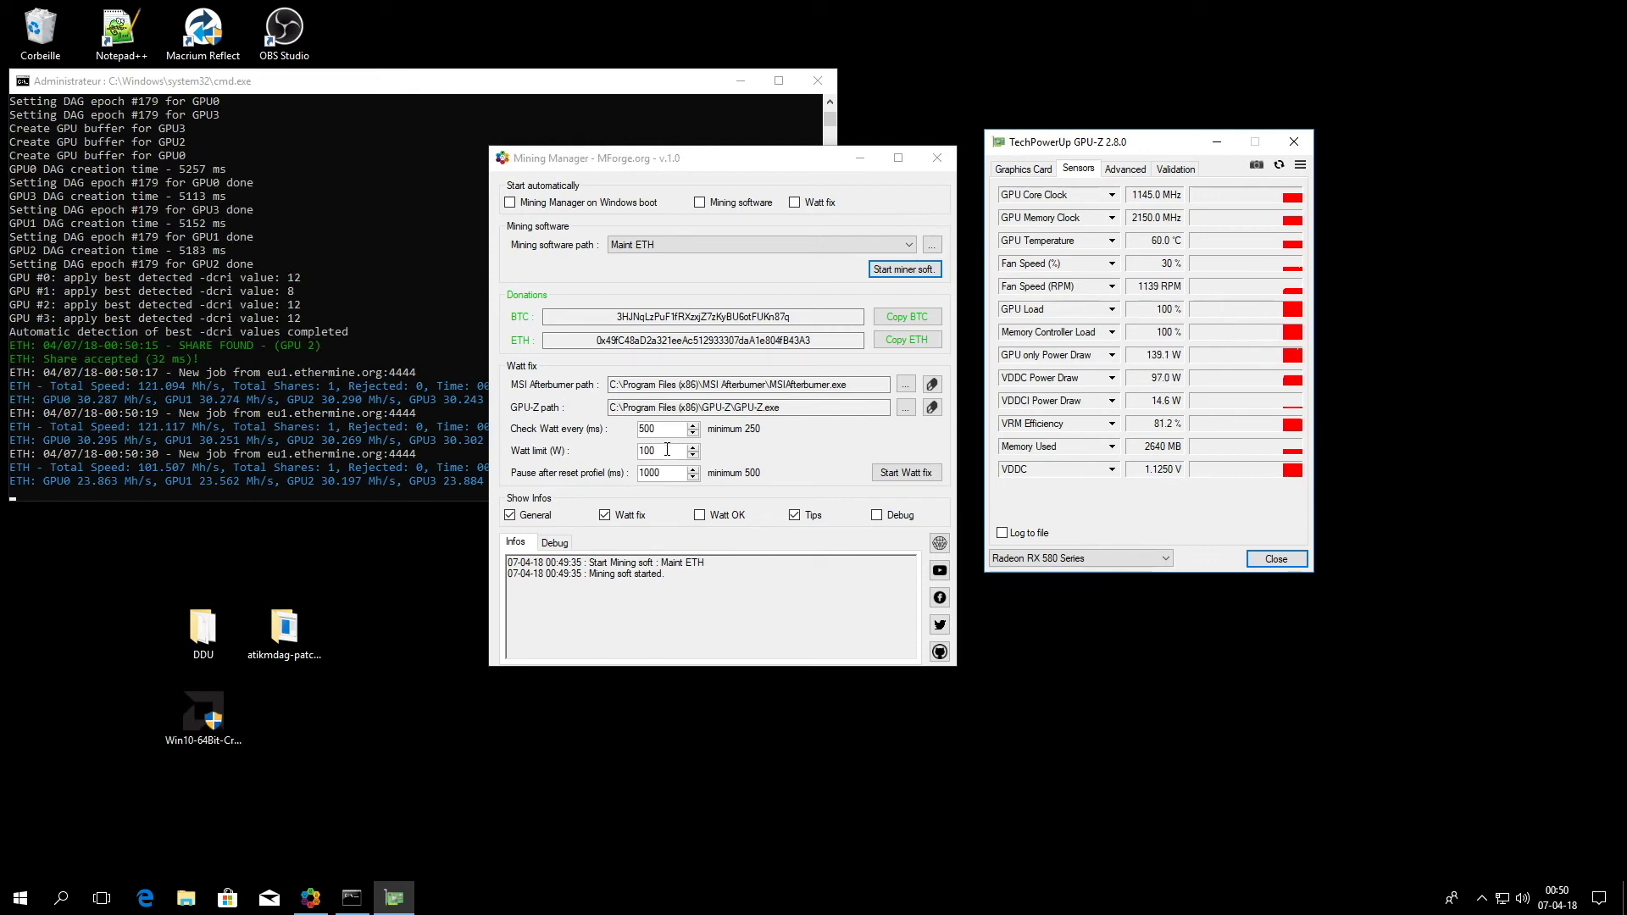
# Step: Set the Watt limit to 140 W in the Watt fix settings
pyautogui.click(666, 450)
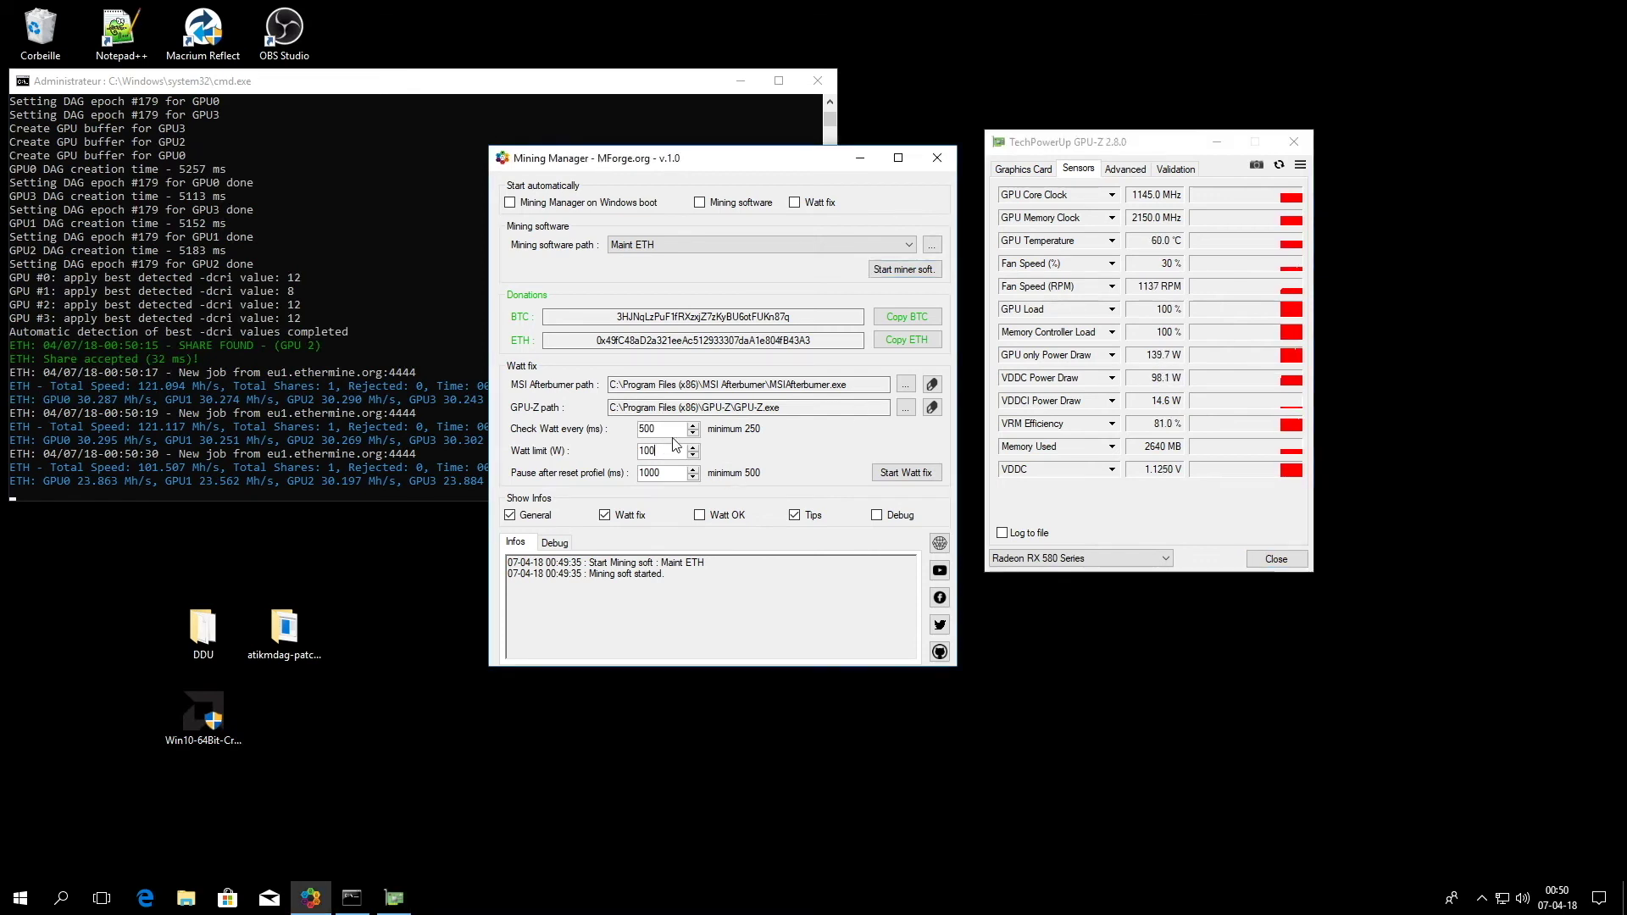
pyautogui.moveTo(672, 451); pyautogui.dragTo(644, 451)
pyautogui.write('1')
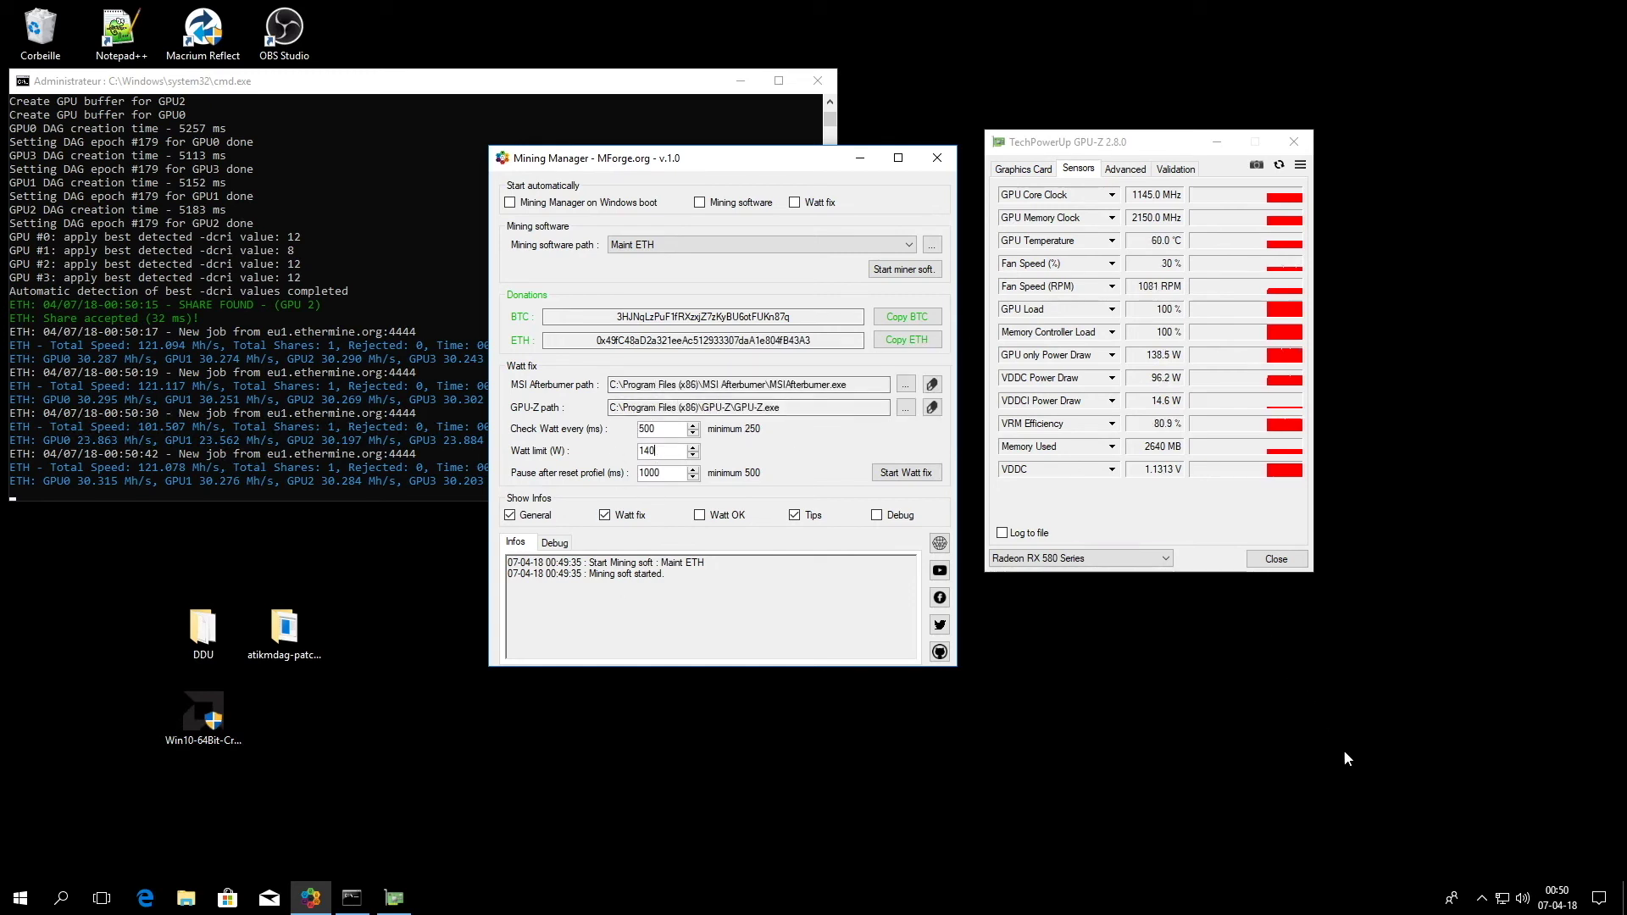
# Step: Bring up the running MSI Afterburner and arrange it with Mining Manager and GPU-Z so its profiles and the sensors are visible
pyautogui.click(1481, 898)
pyautogui.click(1515, 864)
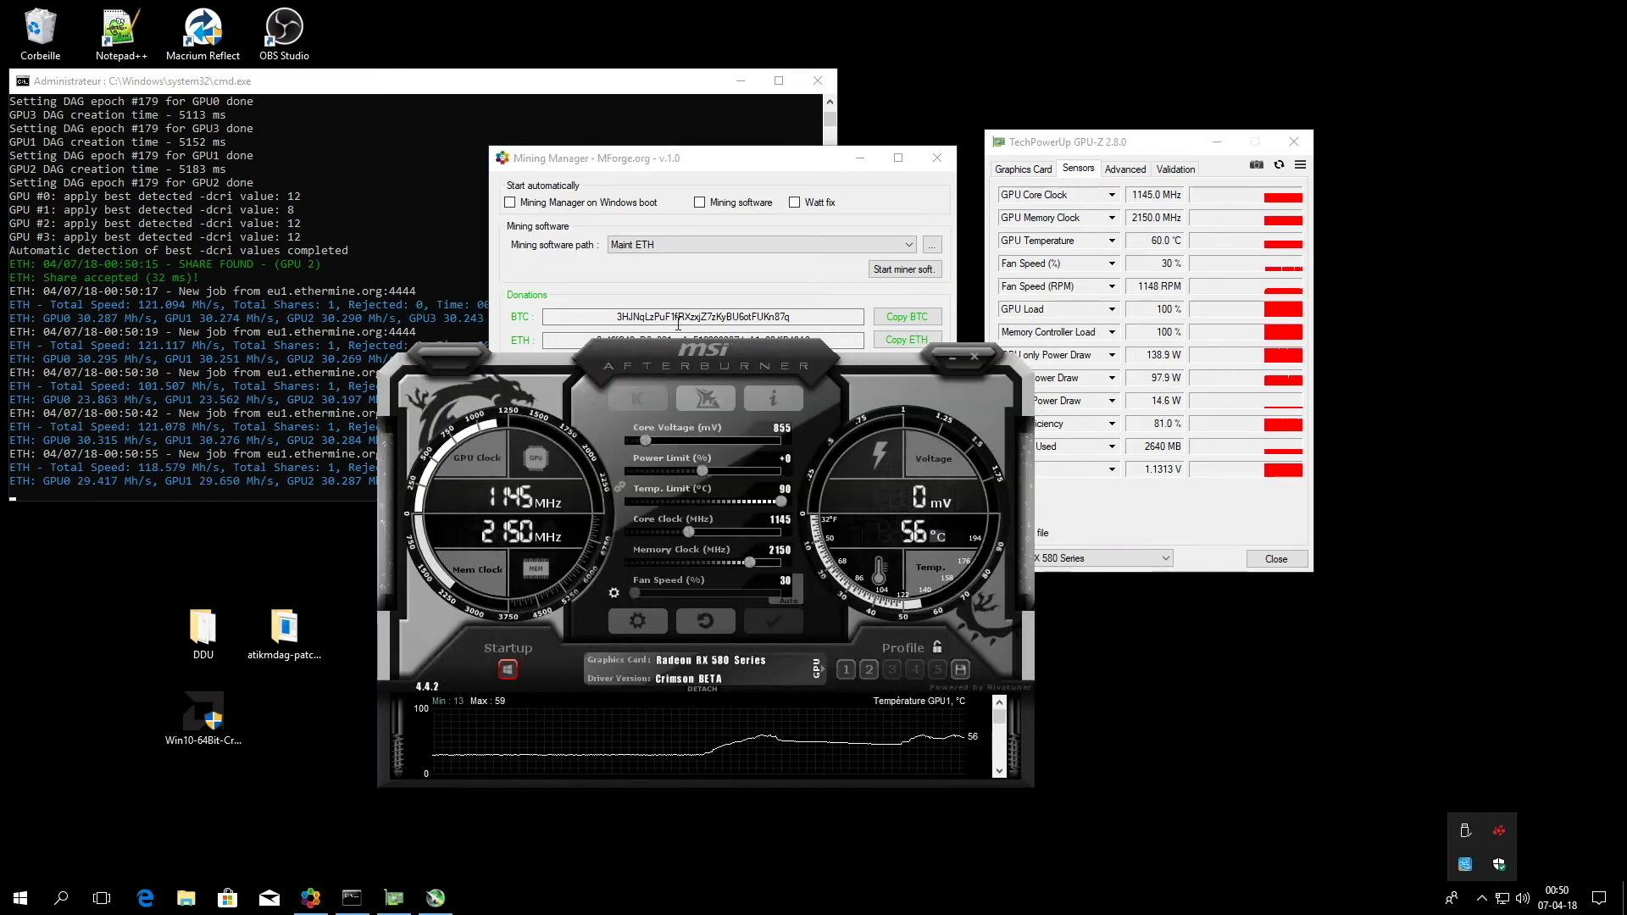
pyautogui.moveTo(660, 371); pyautogui.dragTo(852, 425)
pyautogui.click(790, 441)
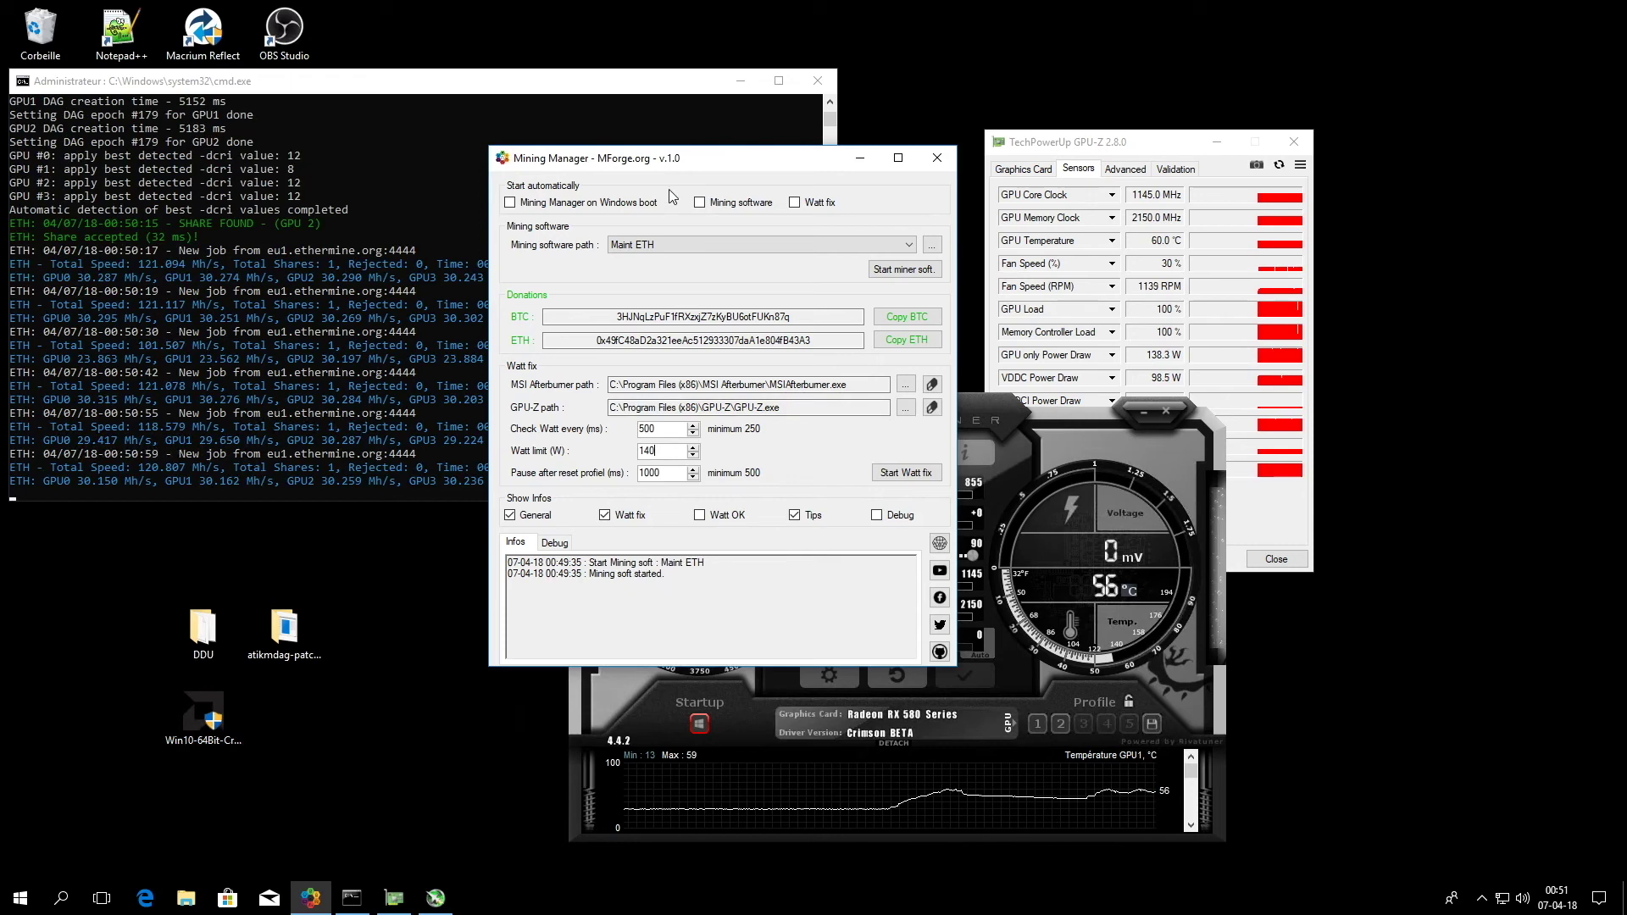
pyautogui.moveTo(695, 164); pyautogui.dragTo(691, 135)
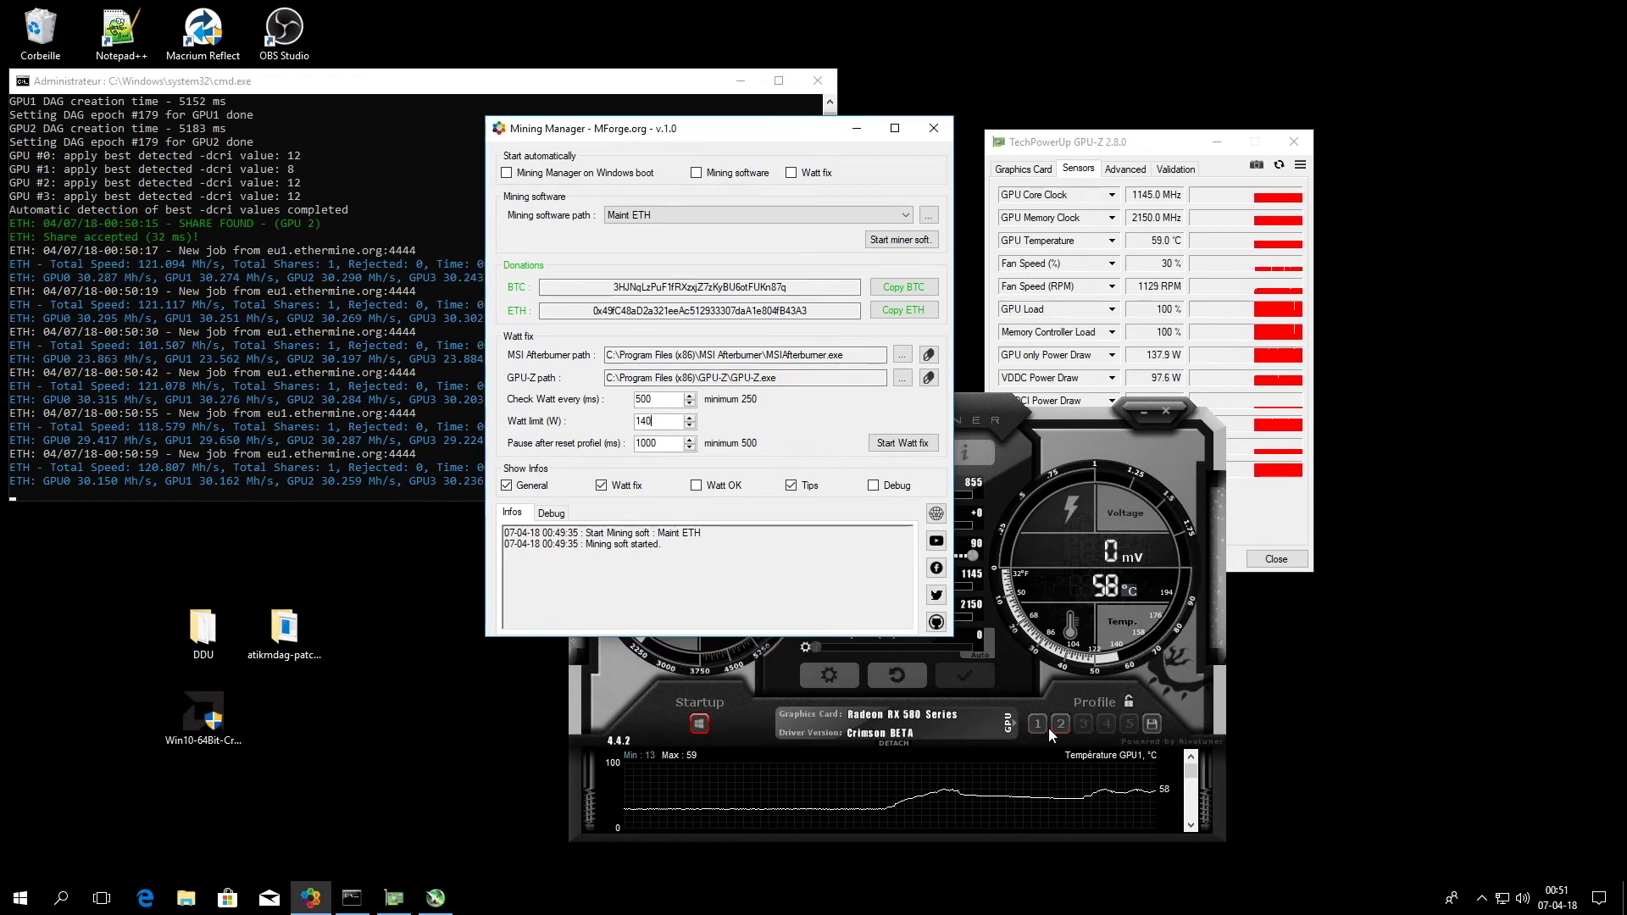
pyautogui.moveTo(1094, 148); pyautogui.dragTo(1097, 91)
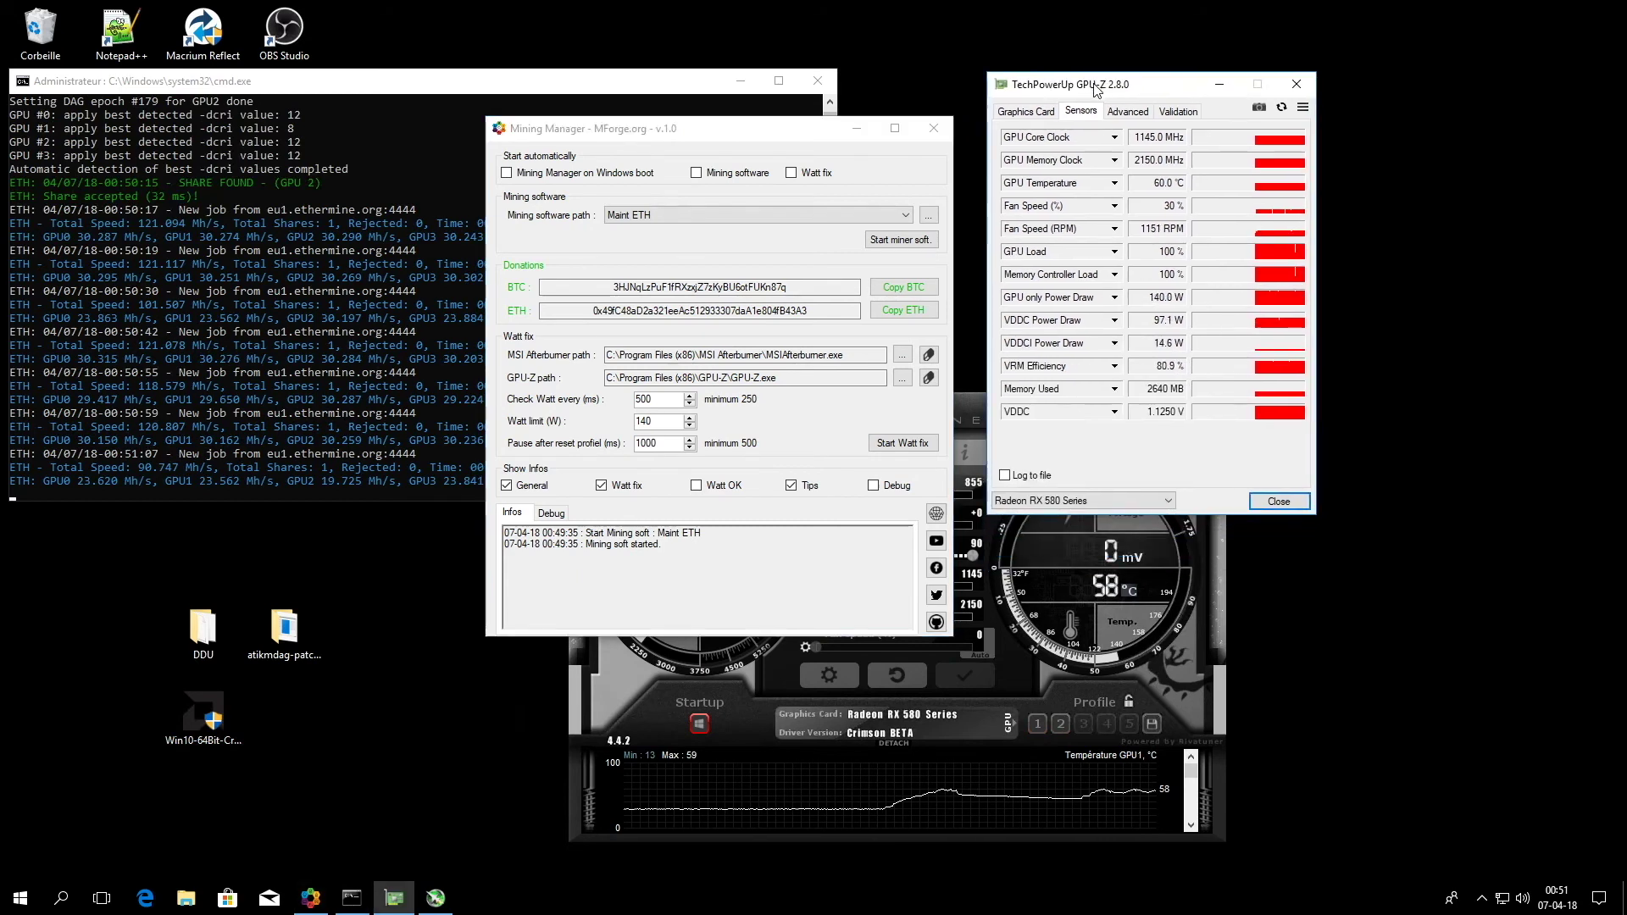
# Step: Review the Watt fix settings: the MSI Afterburner and GPU-Z paths, the Check Watt interval and the Watt limit
pyautogui.click(627, 356)
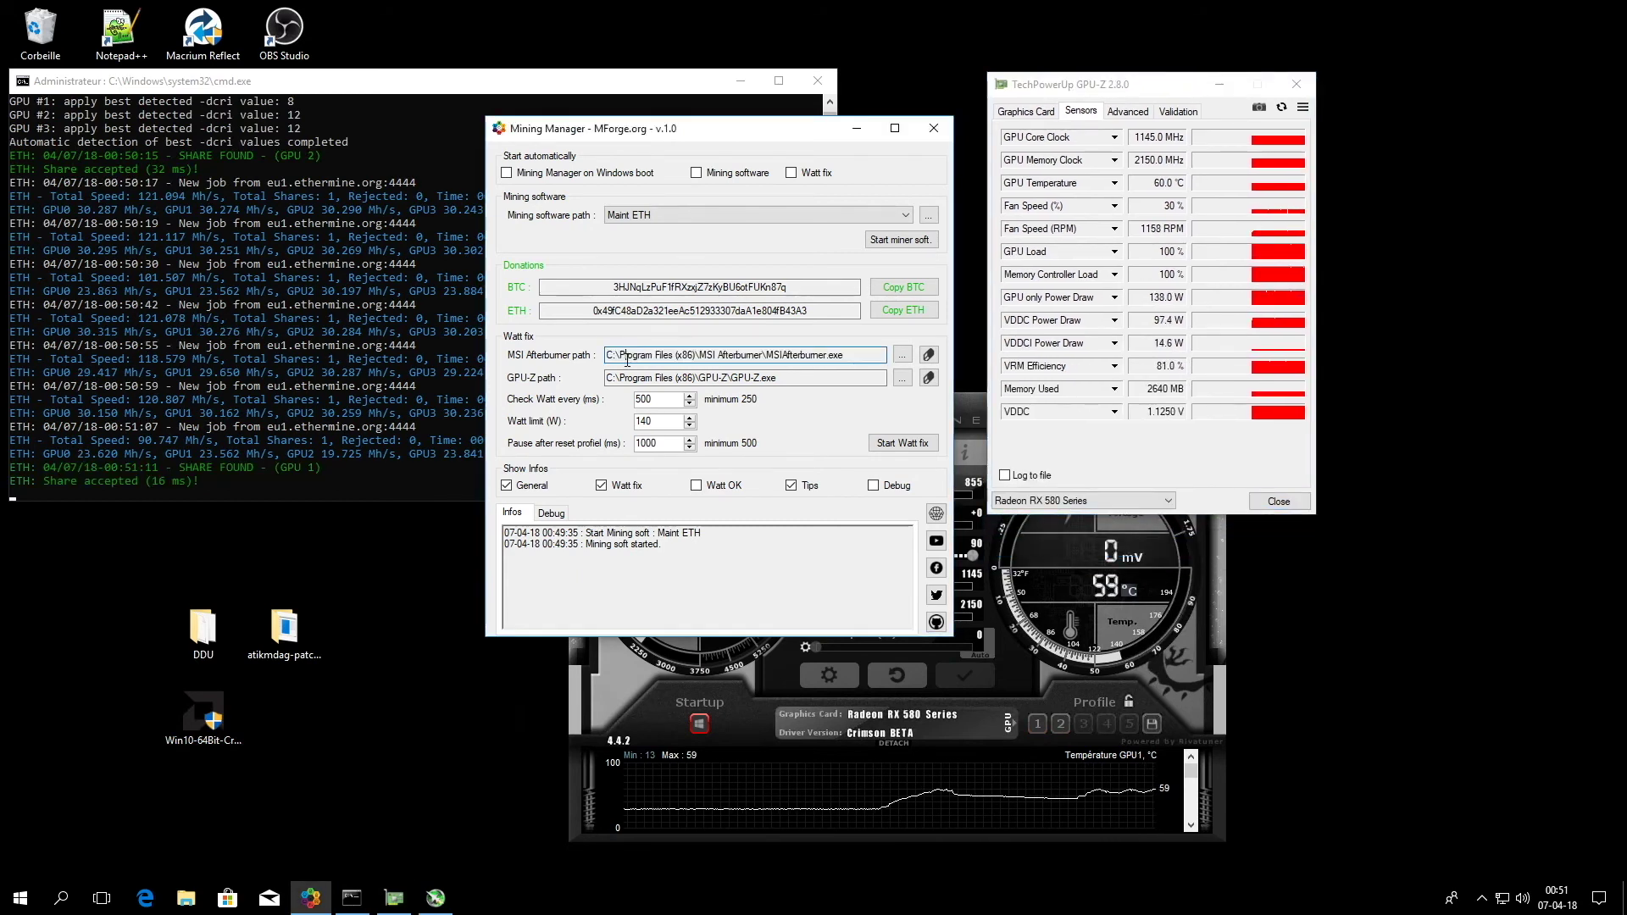
pyautogui.click(626, 378)
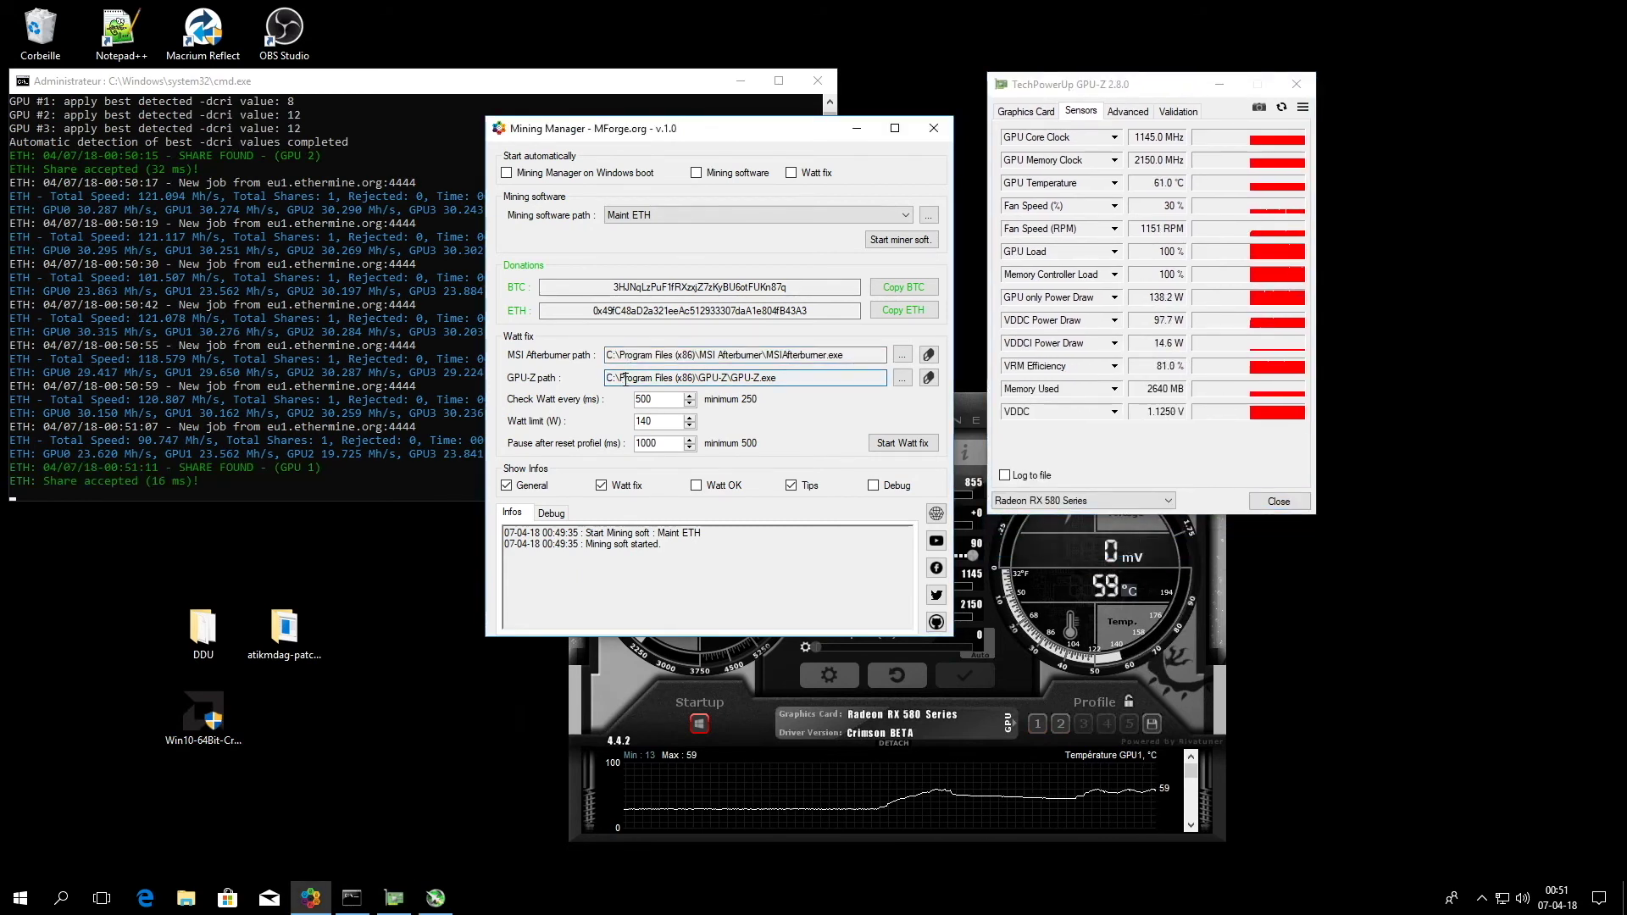
pyautogui.press('Tab')
pyautogui.click(651, 405)
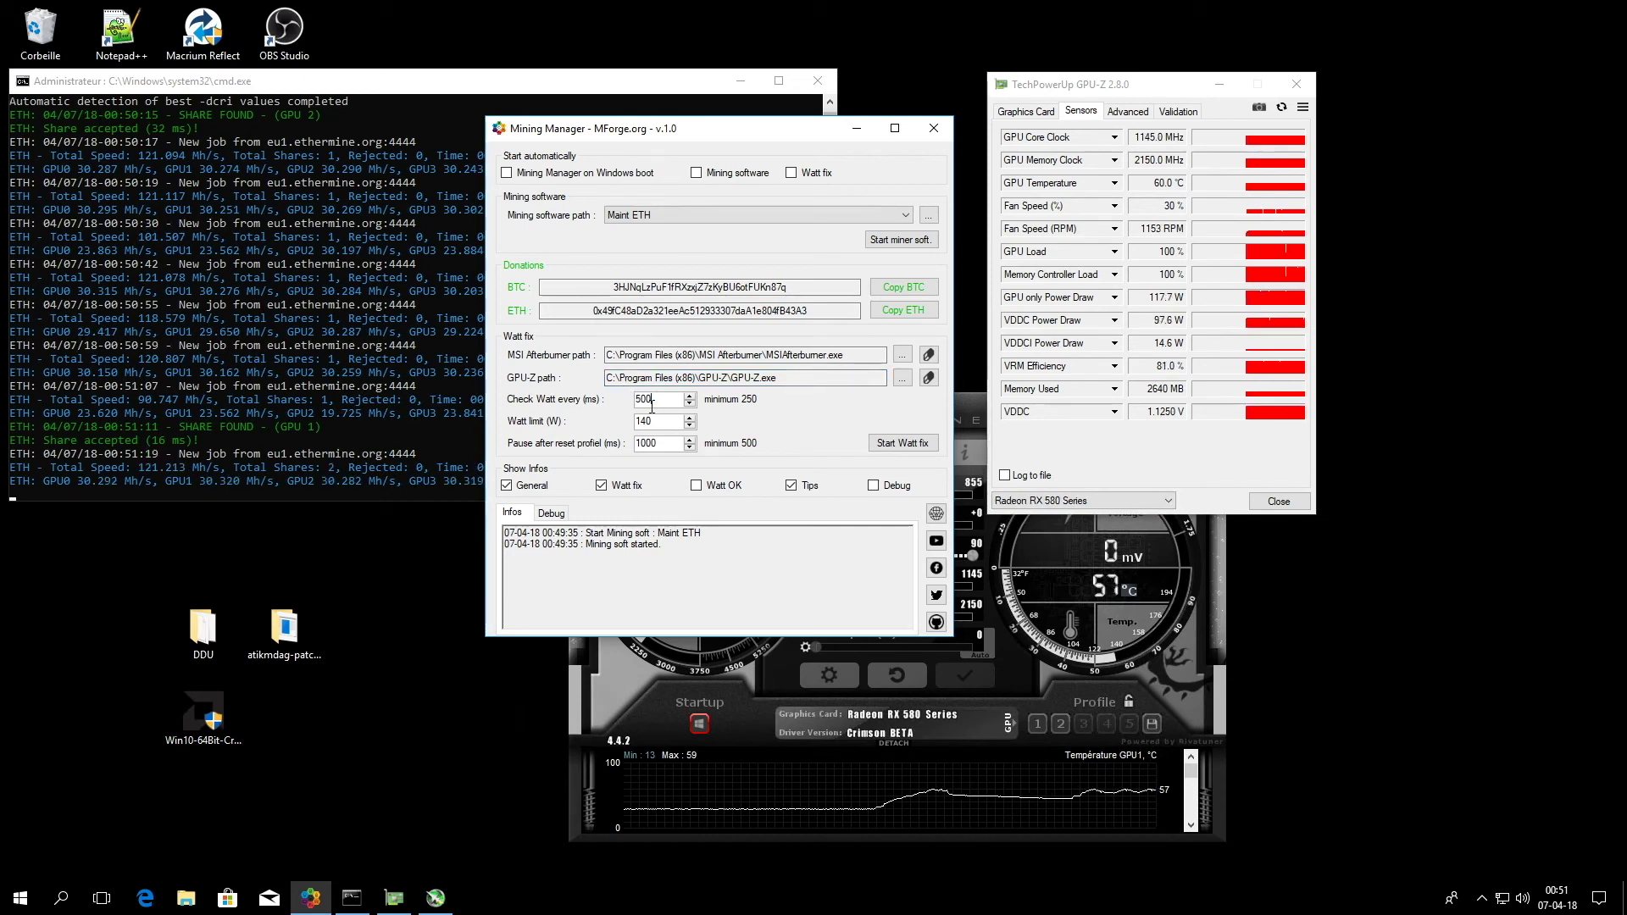
pyautogui.moveTo(652, 402); pyautogui.dragTo(628, 424)
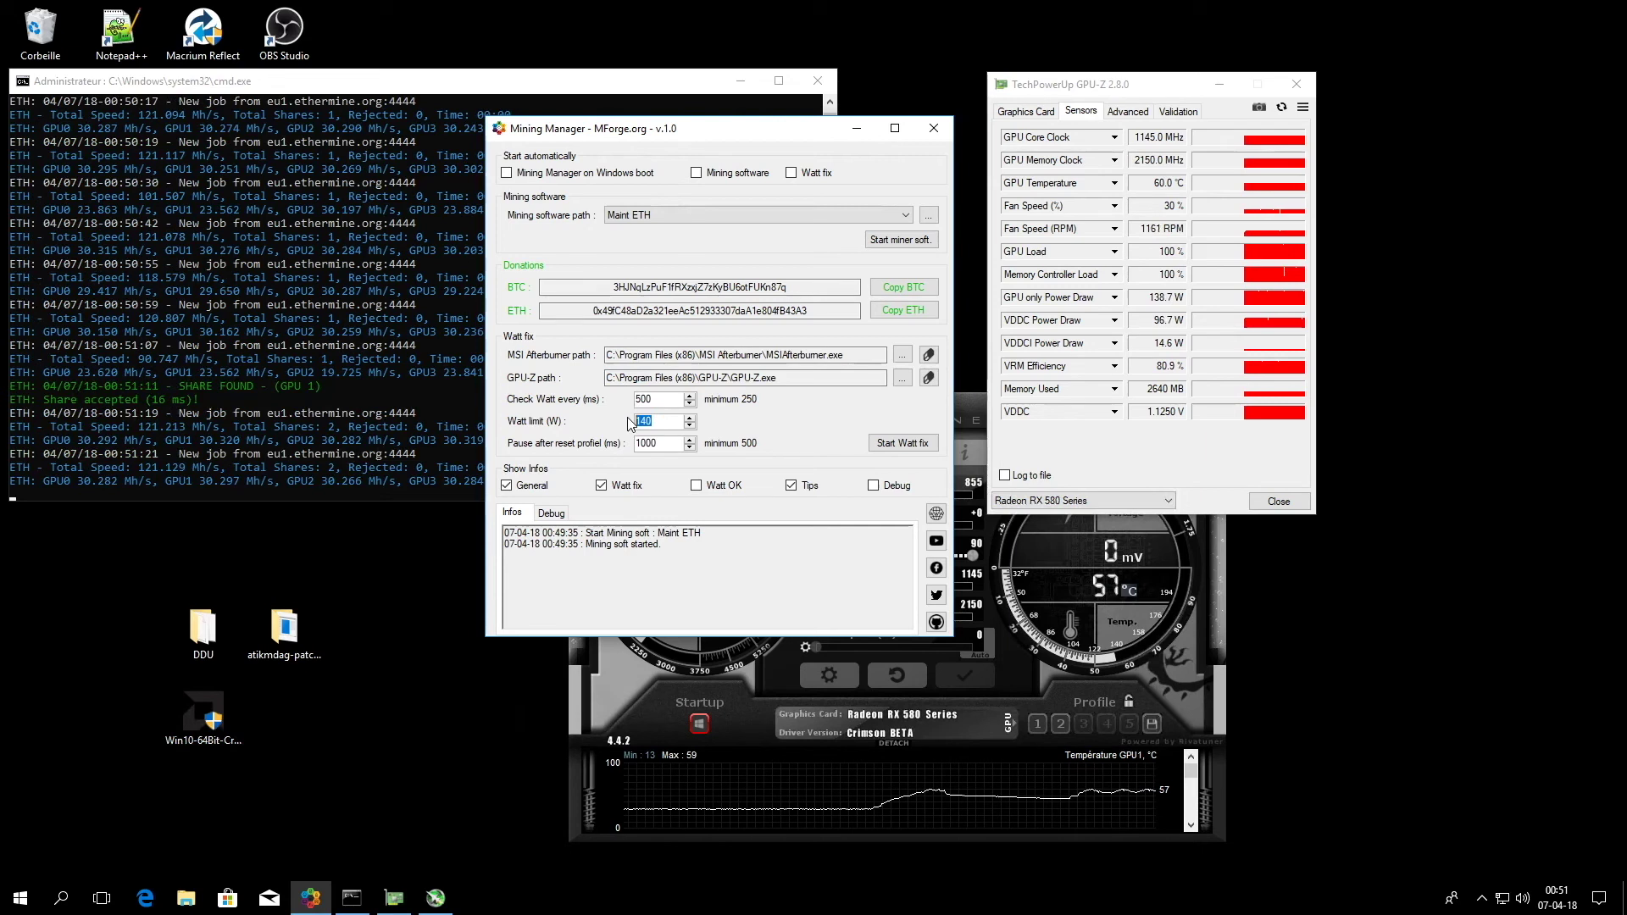
# Step: Check the Watt limit and the pause after profile reset, and start the Watt fix
pyautogui.moveTo(656, 422)
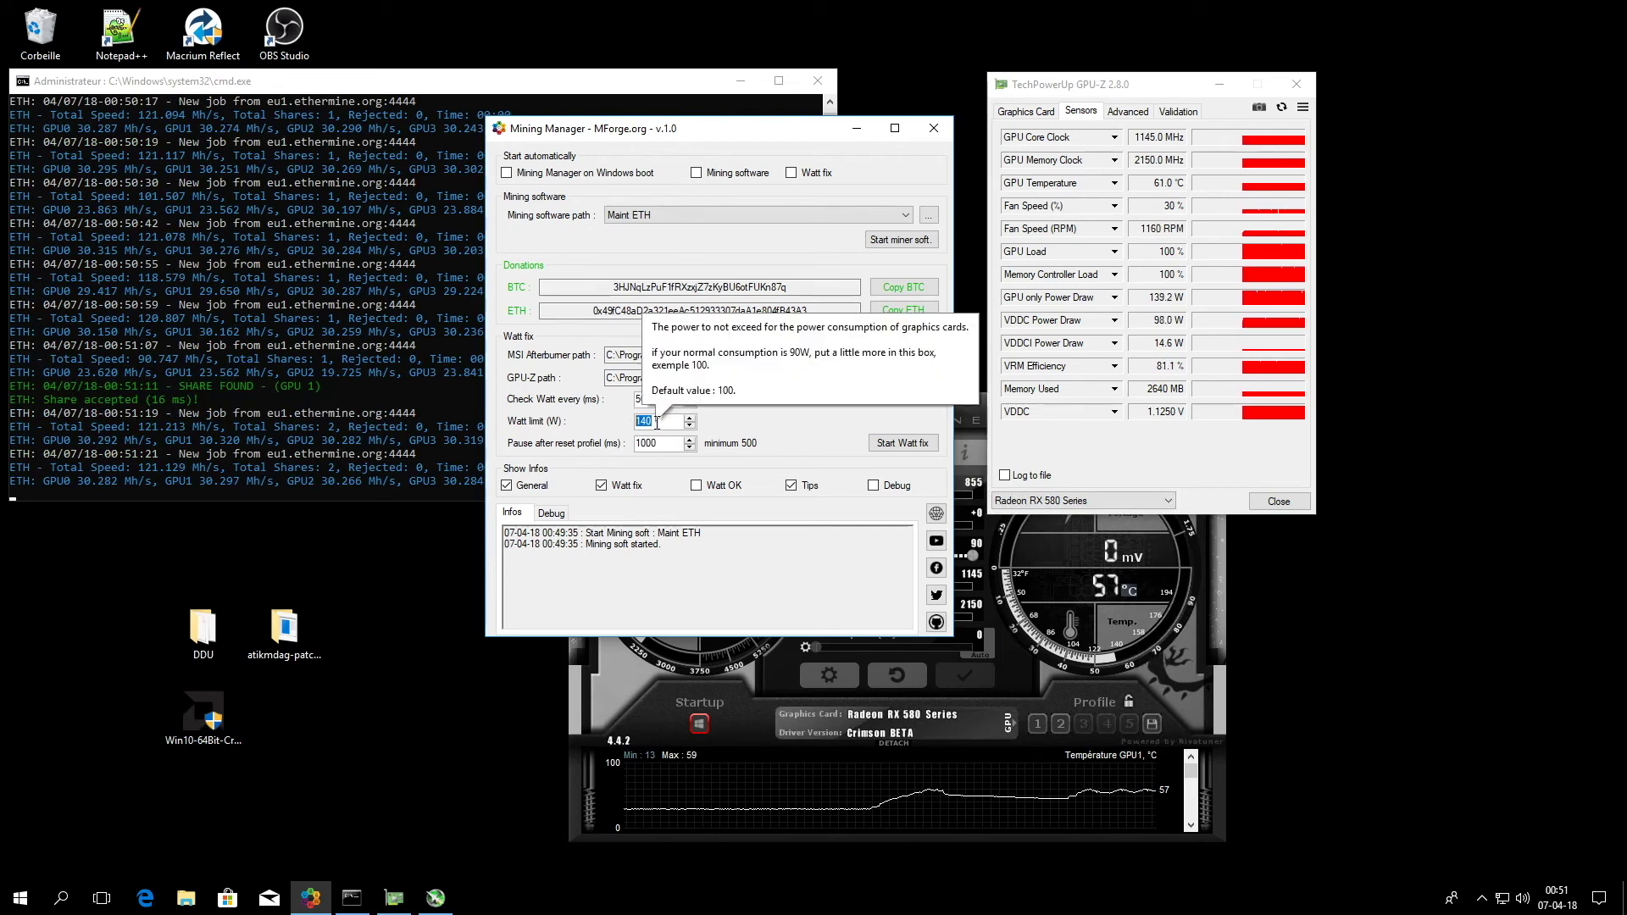
pyautogui.press('Tab')
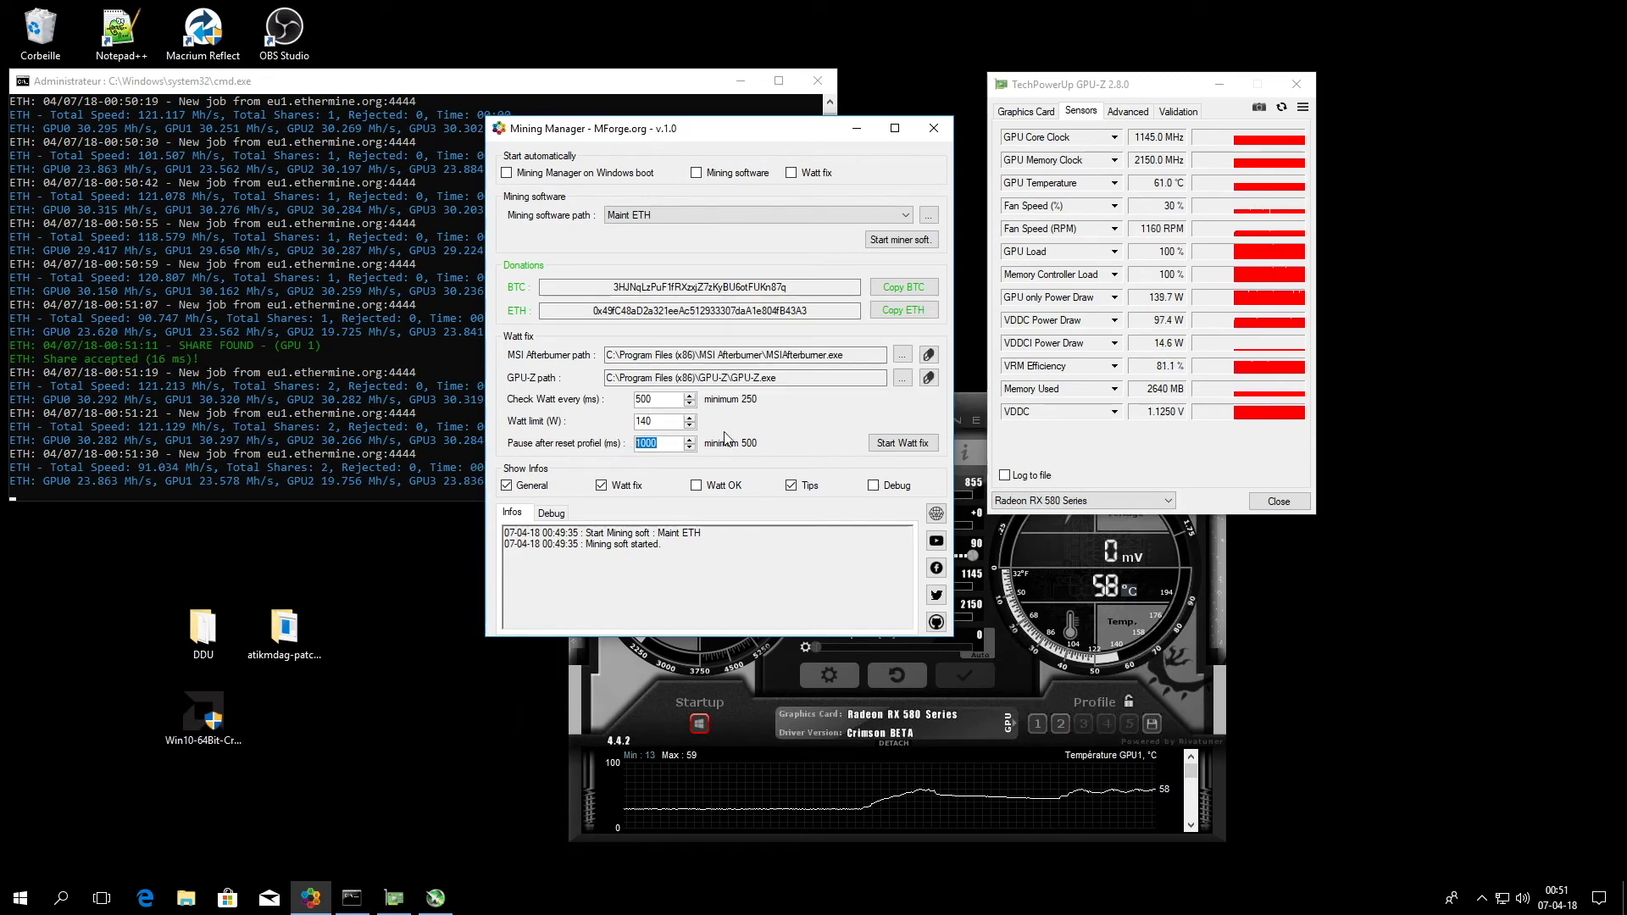
pyautogui.click(903, 449)
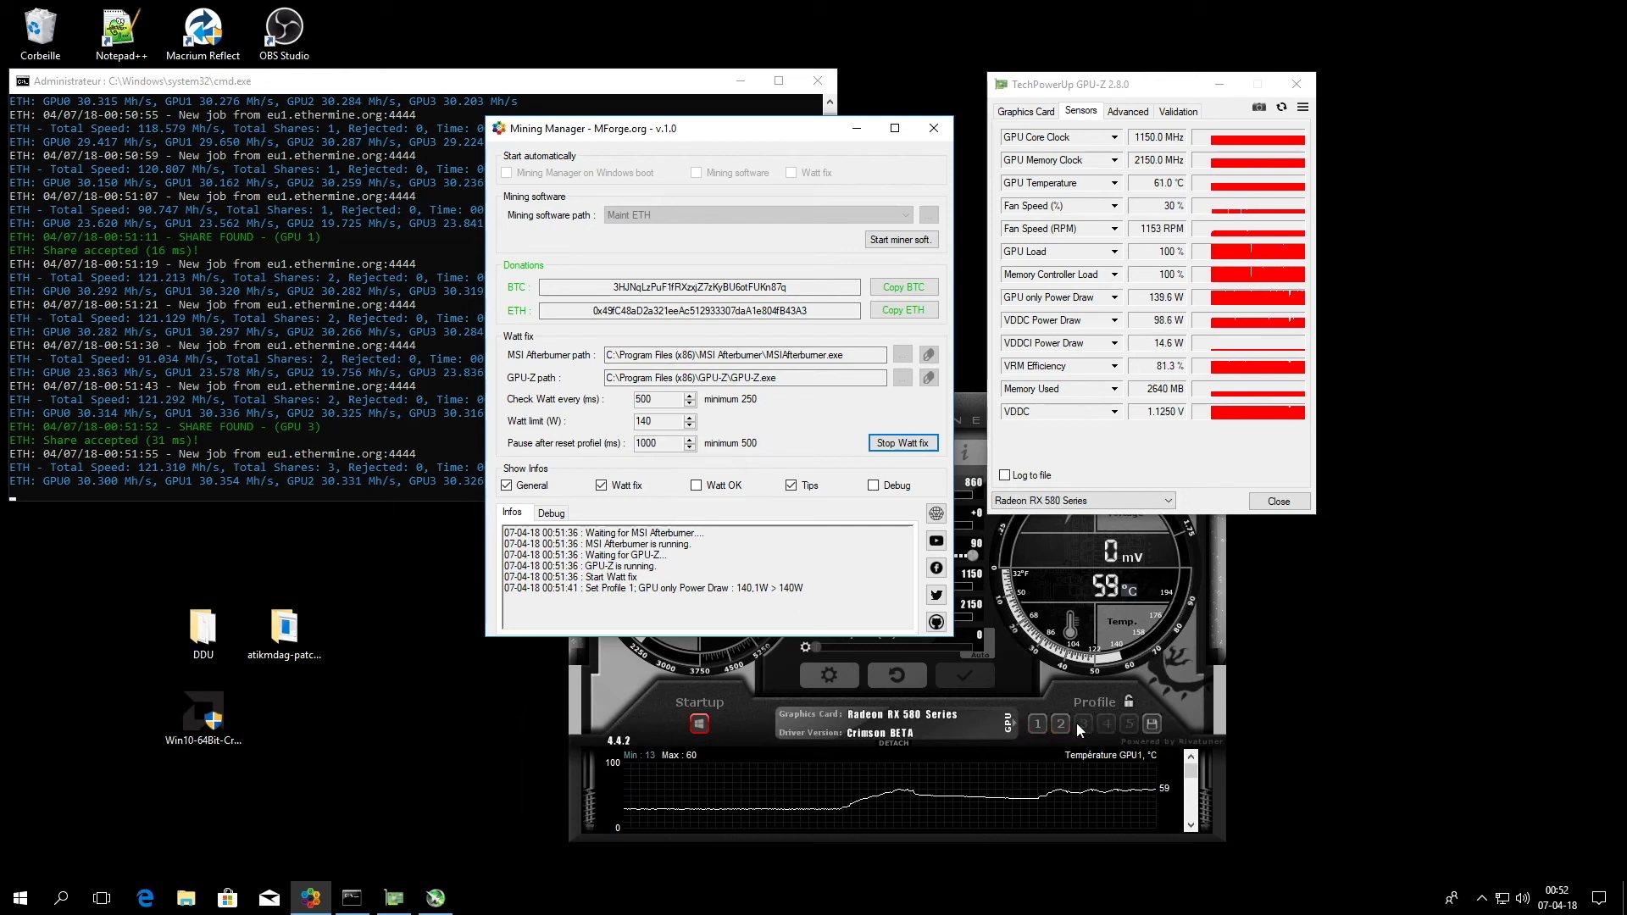
# Step: Examine the profile changes in the Watt fix log and compare them with the profiles in MSI Afterburner
pyautogui.moveTo(587, 592); pyautogui.dragTo(805, 574)
pyautogui.click(805, 593)
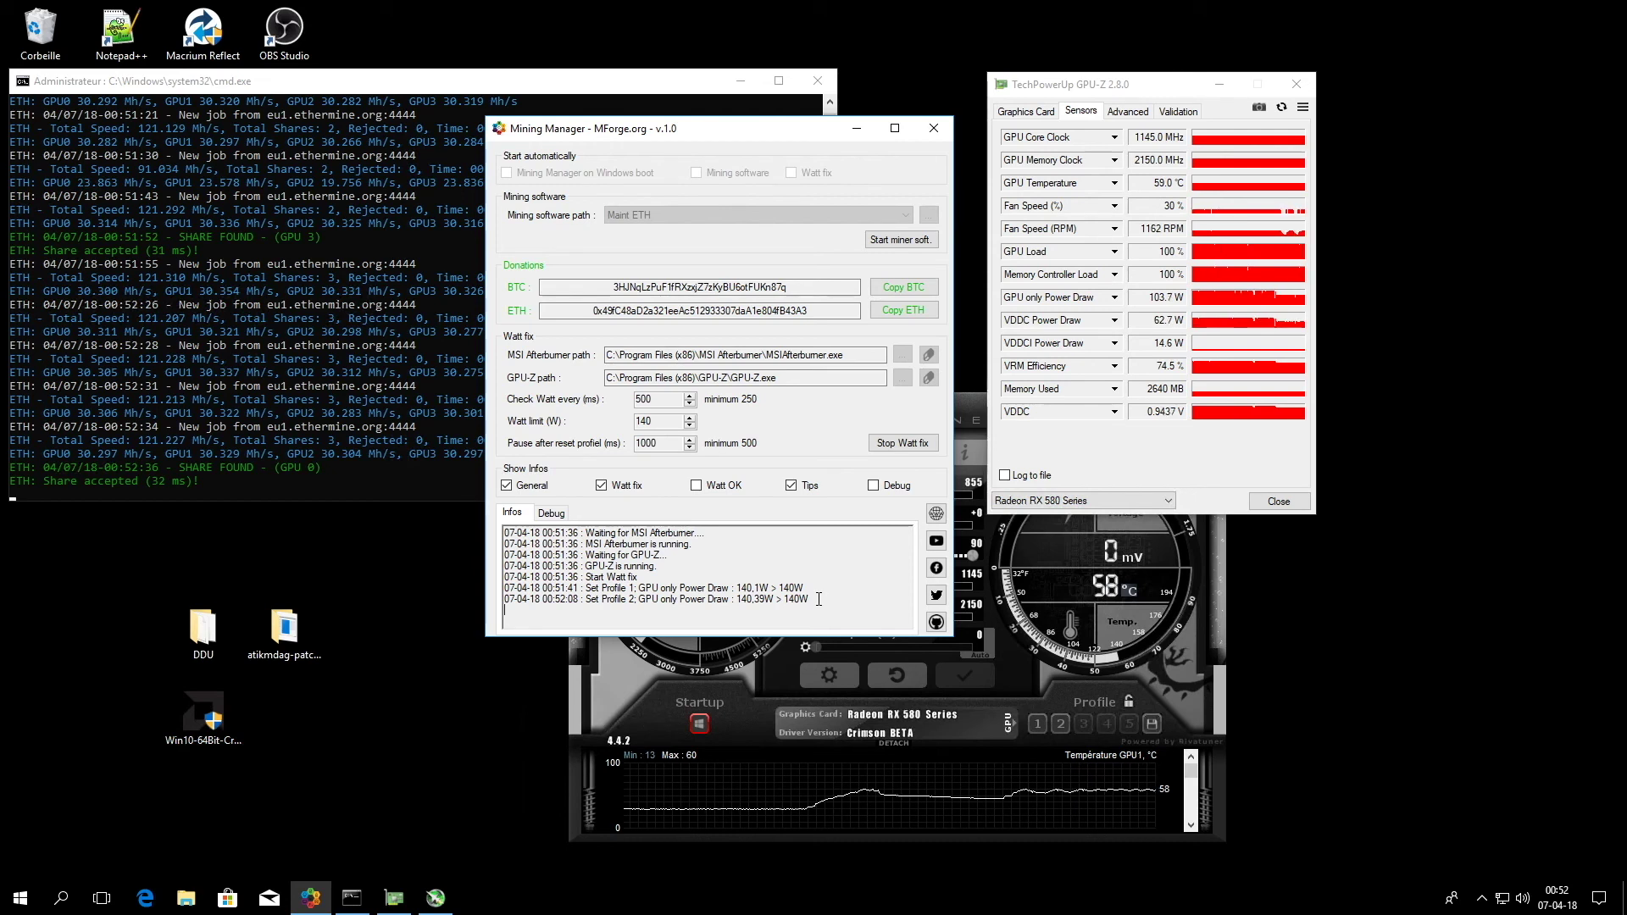
pyautogui.click(1037, 725)
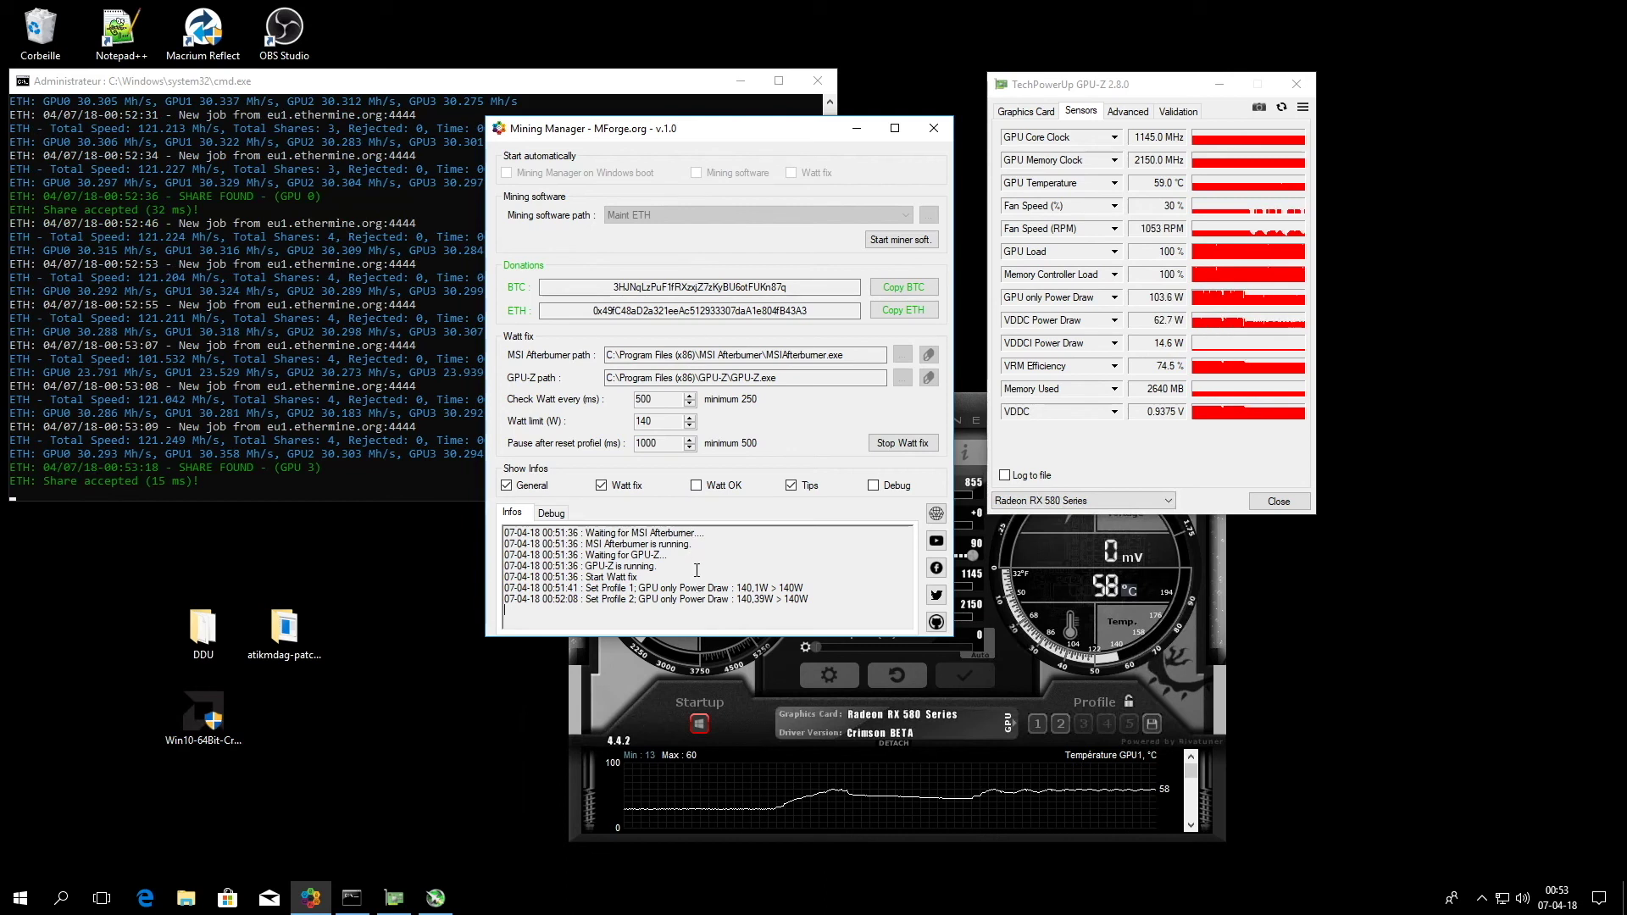
# Step: Briefly turn on the Watt OK messages to view the consumption log, and turn off both Watt OK and Tips
pyautogui.click(697, 489)
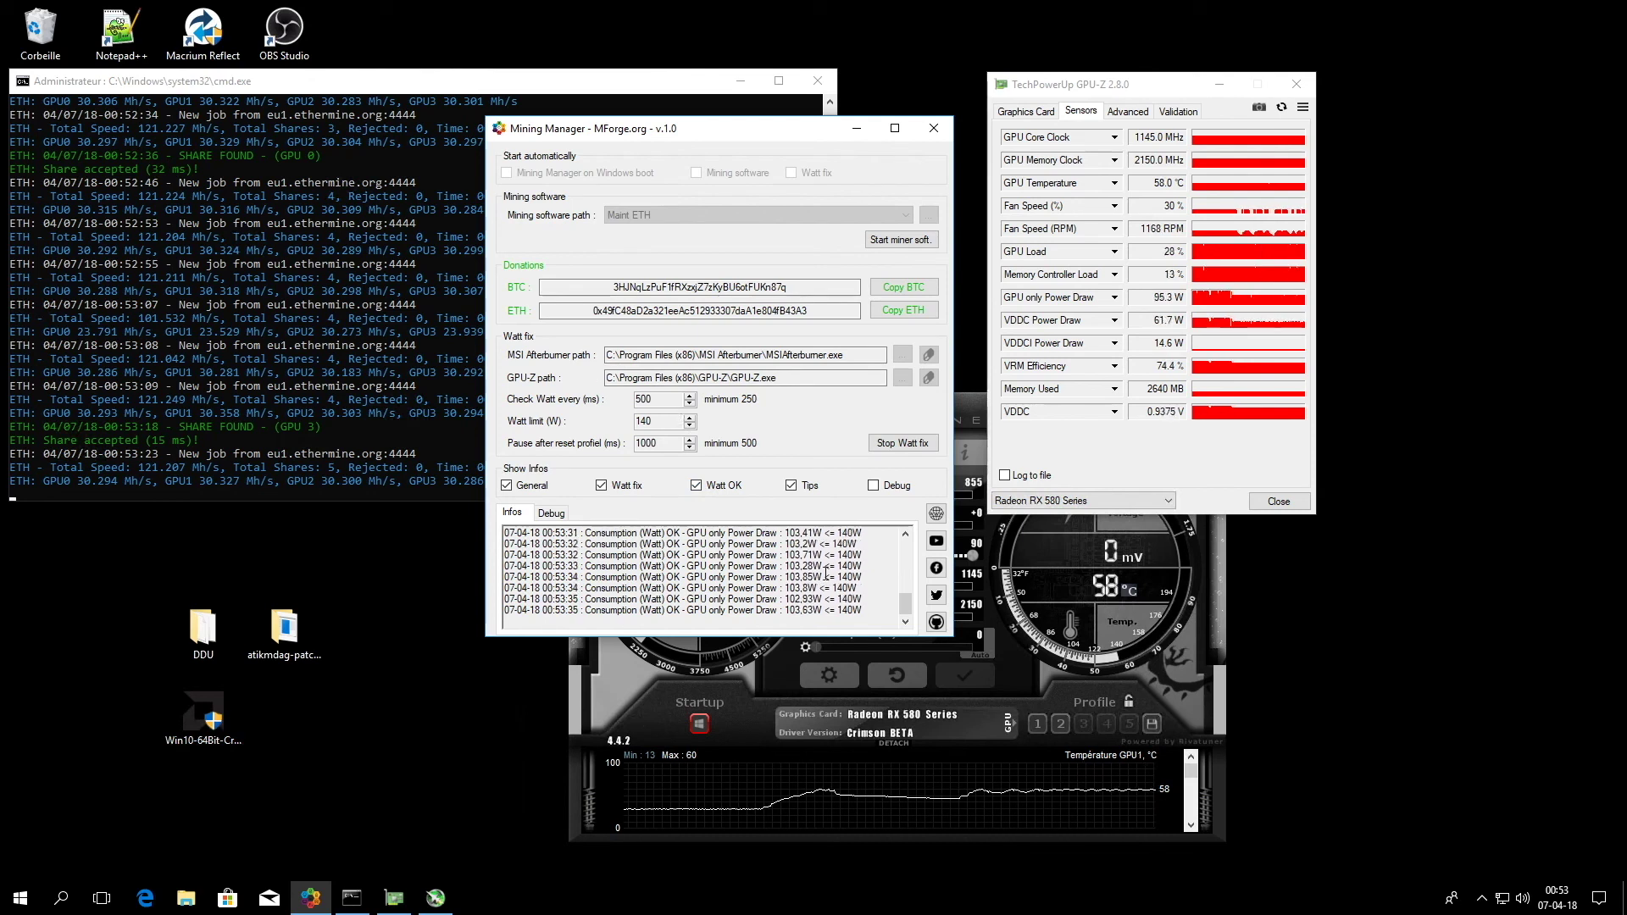
pyautogui.click(708, 488)
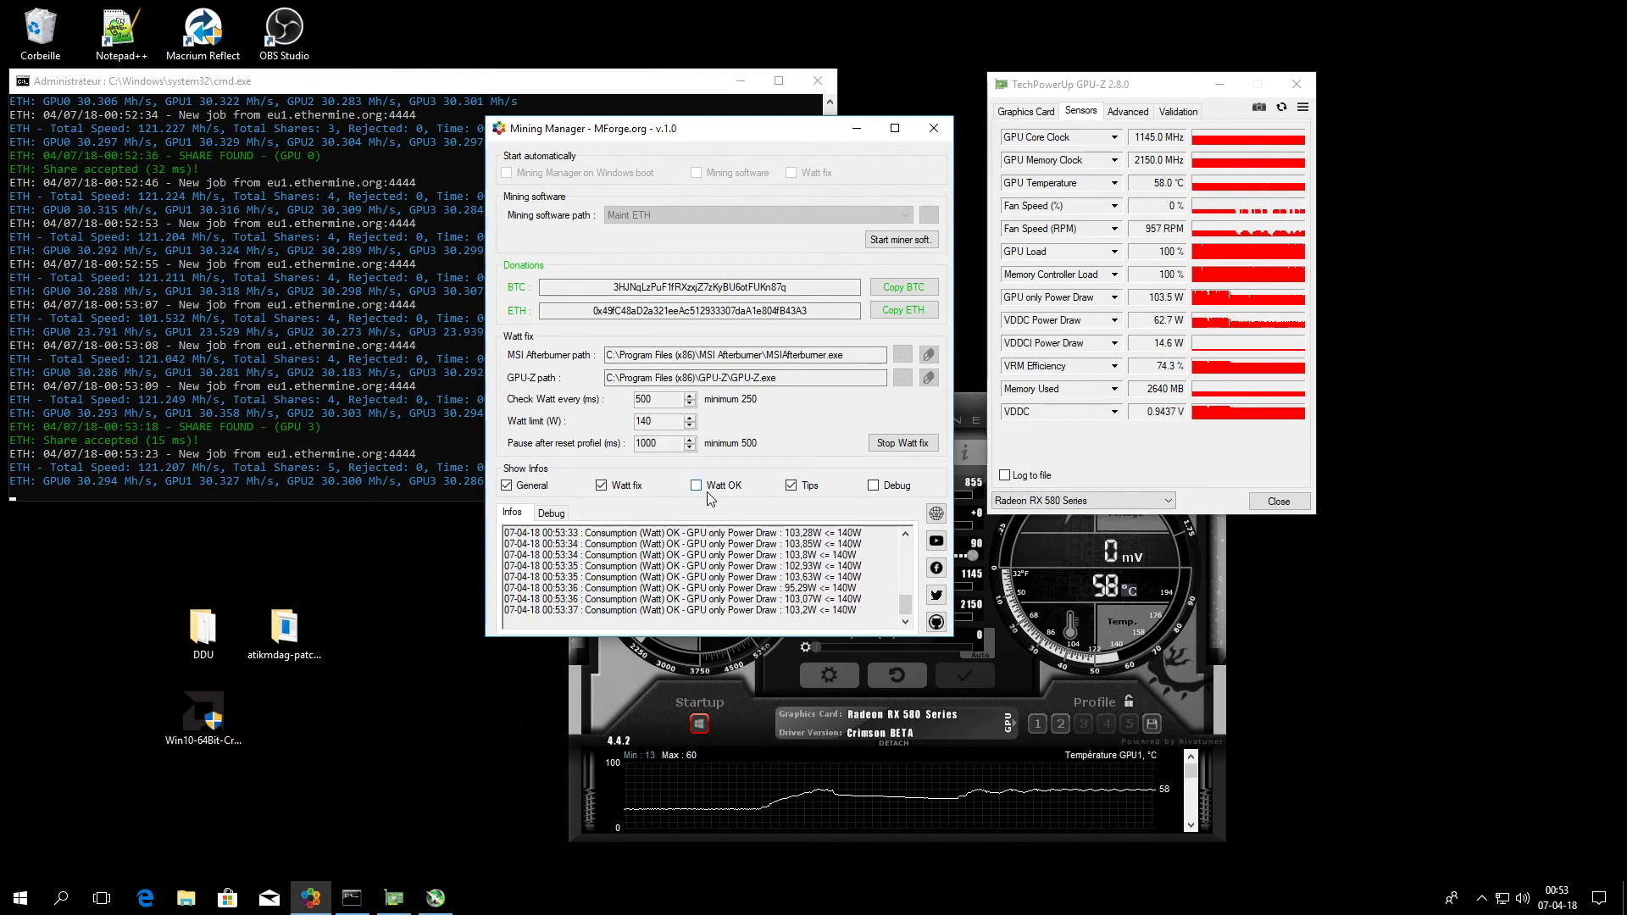
pyautogui.click(792, 486)
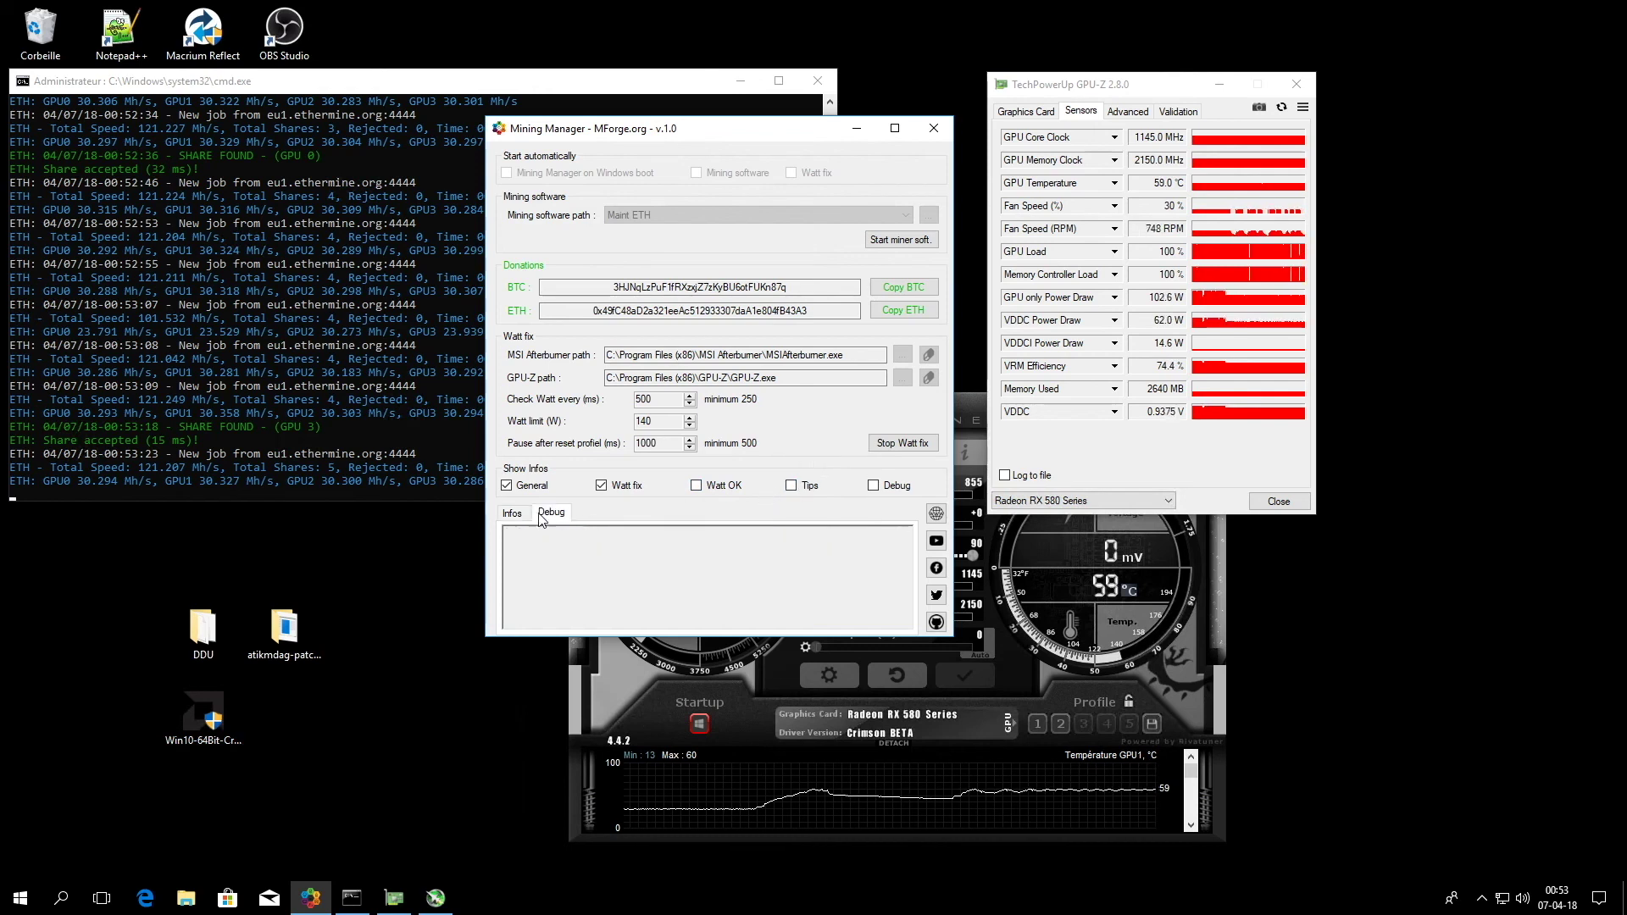
# Step: Record a short run of Debug messages and examine the Watt Fix Thread entries about reading the GPU-Z power sensor
pyautogui.click(550, 514)
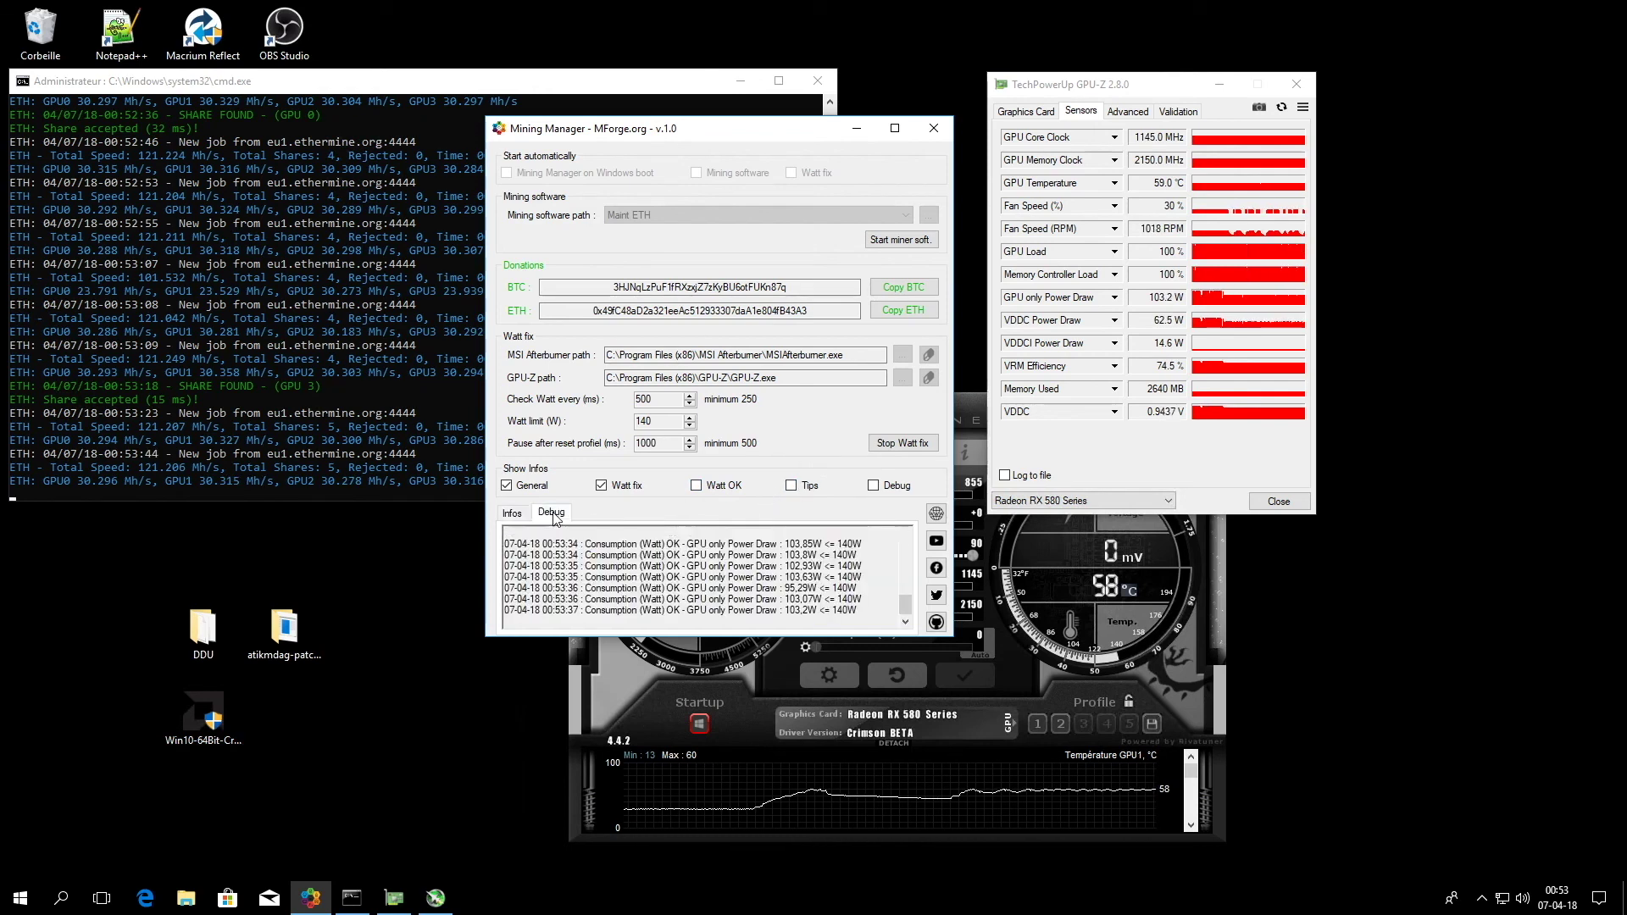
pyautogui.click(873, 485)
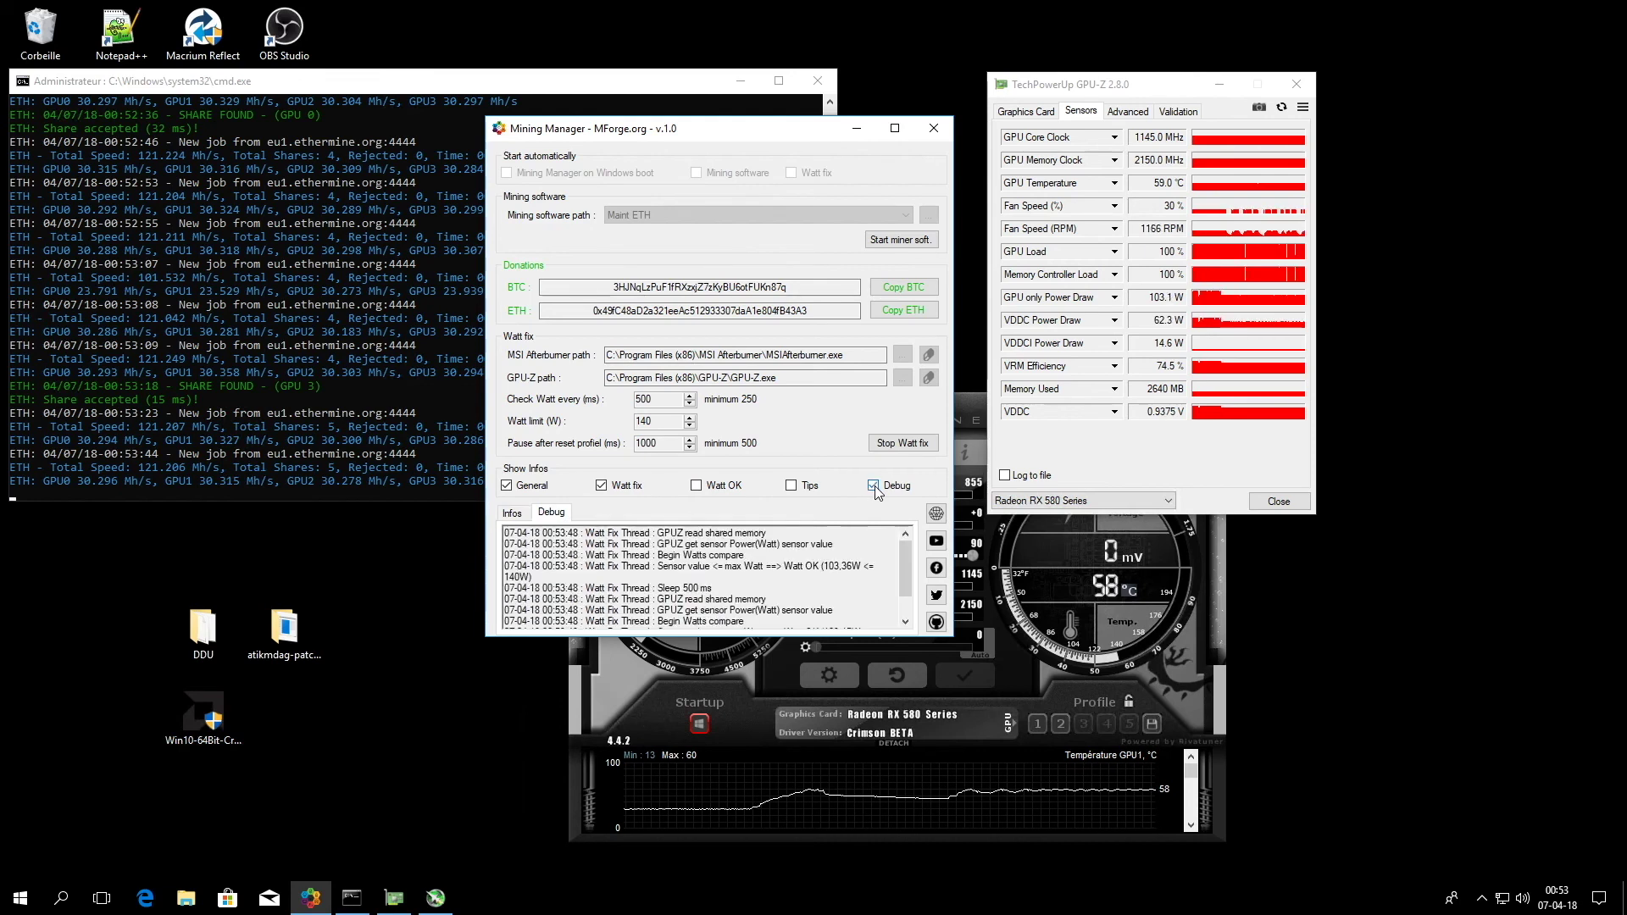
pyautogui.click(872, 486)
pyautogui.moveTo(655, 587); pyautogui.dragTo(772, 603)
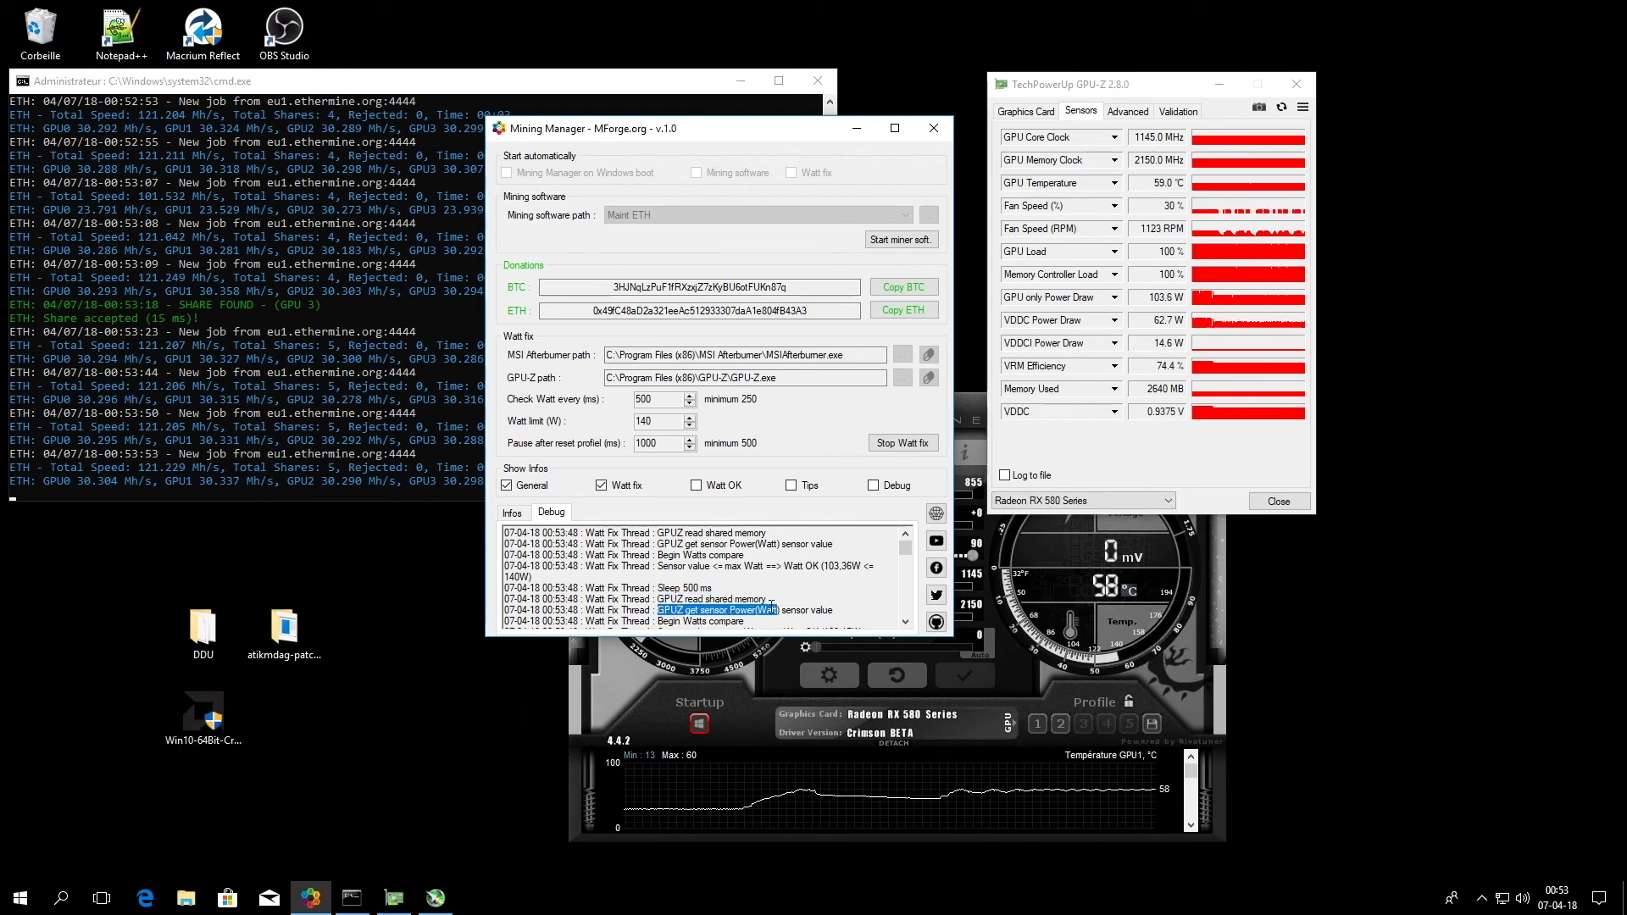
pyautogui.scroll(-1, 727, 578)
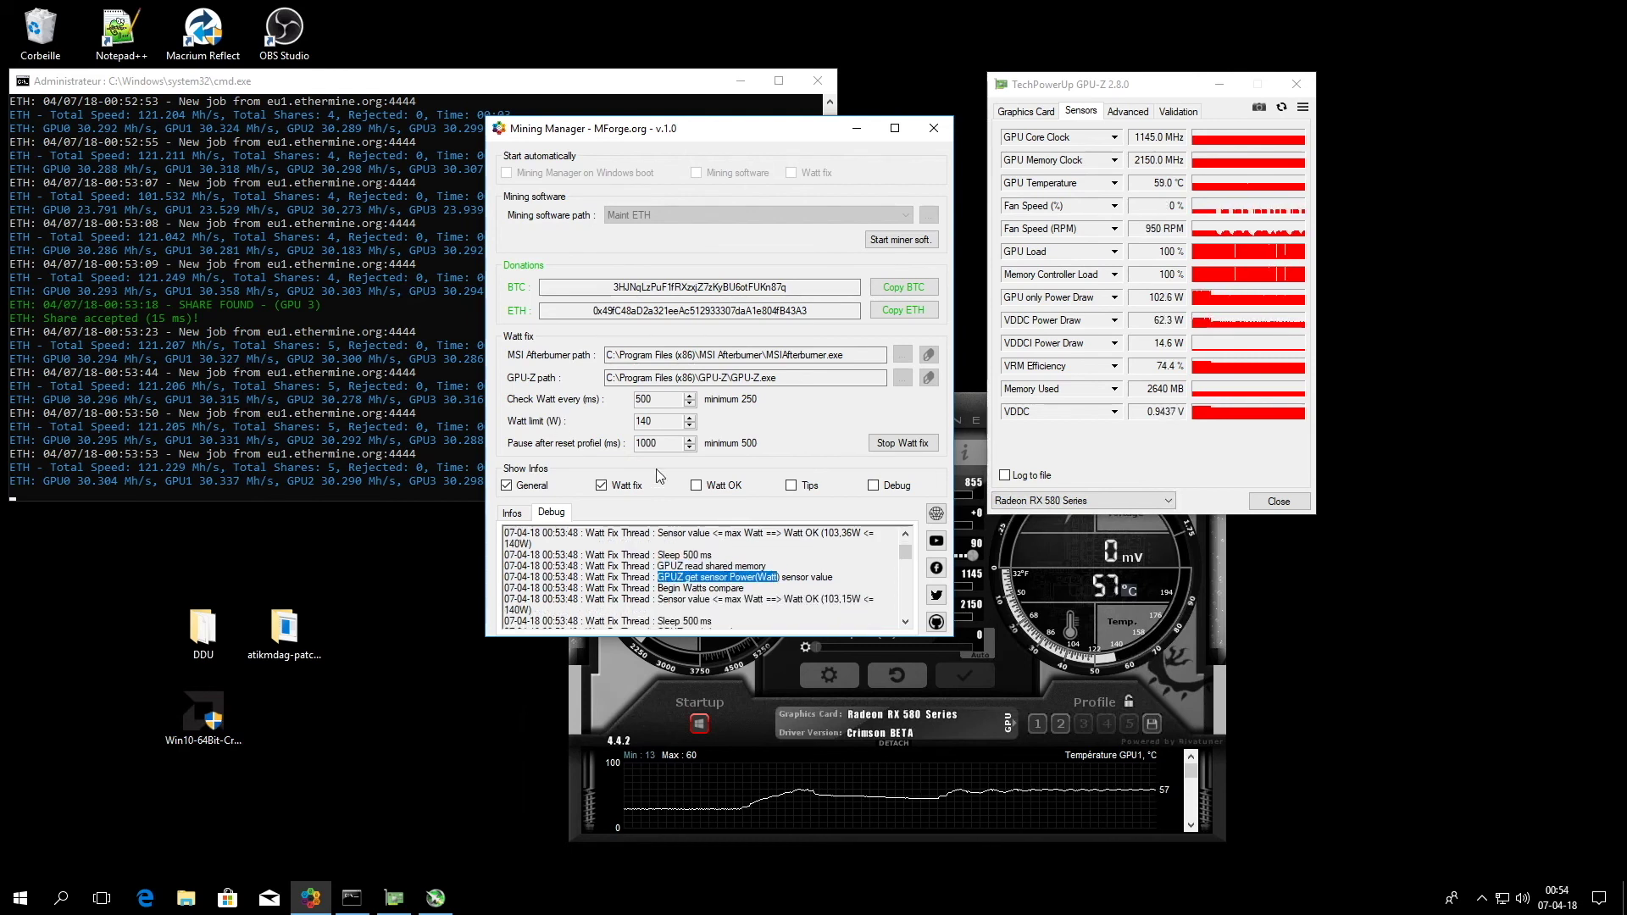